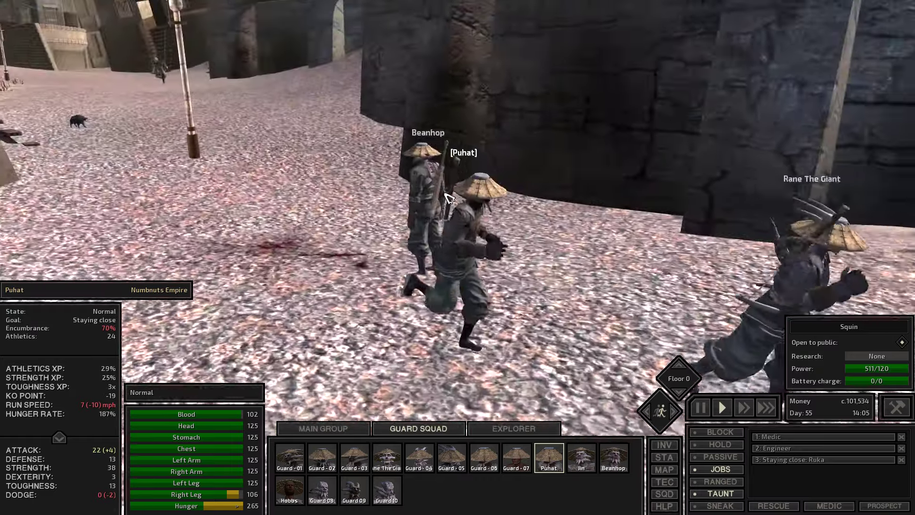
pyautogui.scroll(-5, 470, 231)
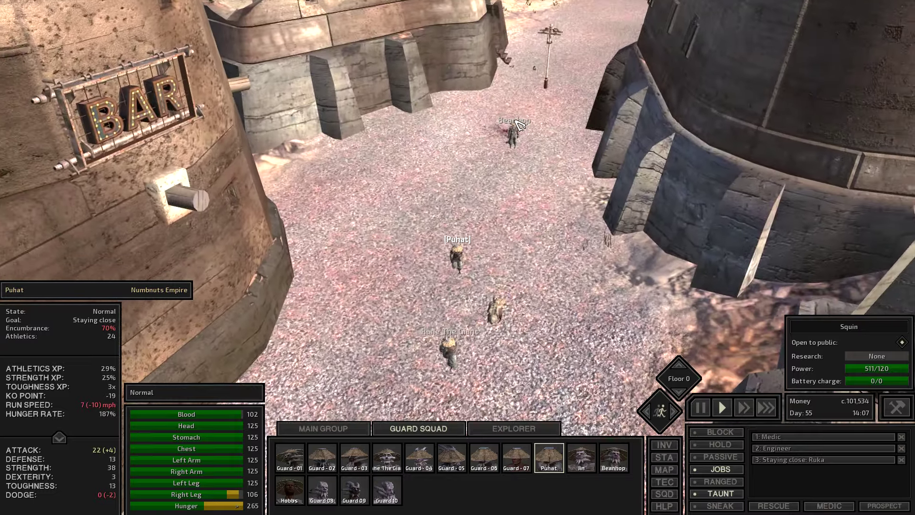
# - Check Beanhop's inventory and look across the courtyard crowd
pyautogui.click(511, 149)
pyautogui.press('i')
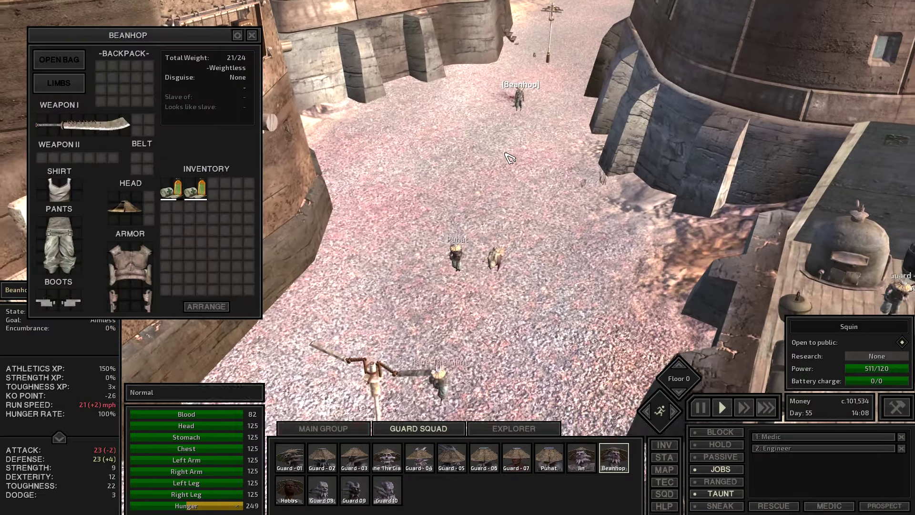
pyautogui.press('i')
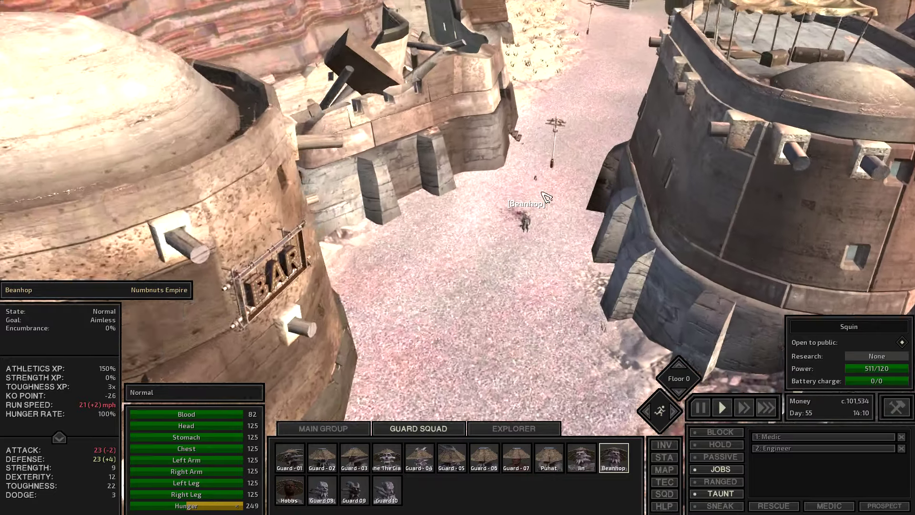
pyautogui.scroll(8, 521, 155)
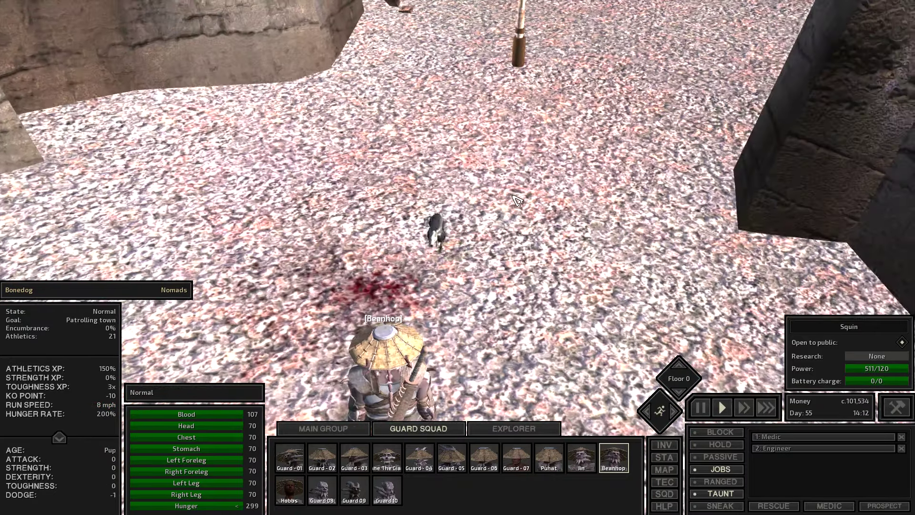
pyautogui.scroll(-8, 467, 198)
pyautogui.moveTo(514, 208); pyautogui.dragTo(523, 259)
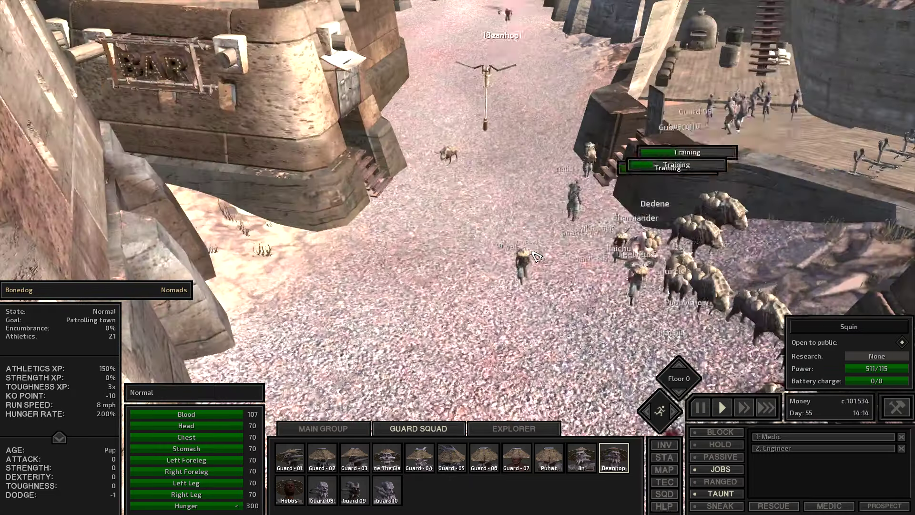
pyautogui.scroll(8, 524, 257)
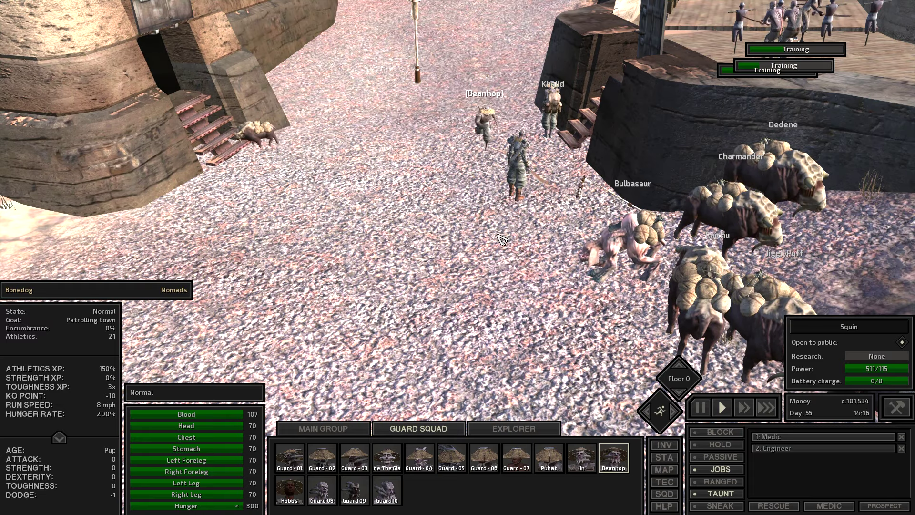
pyautogui.scroll(-8, 502, 239)
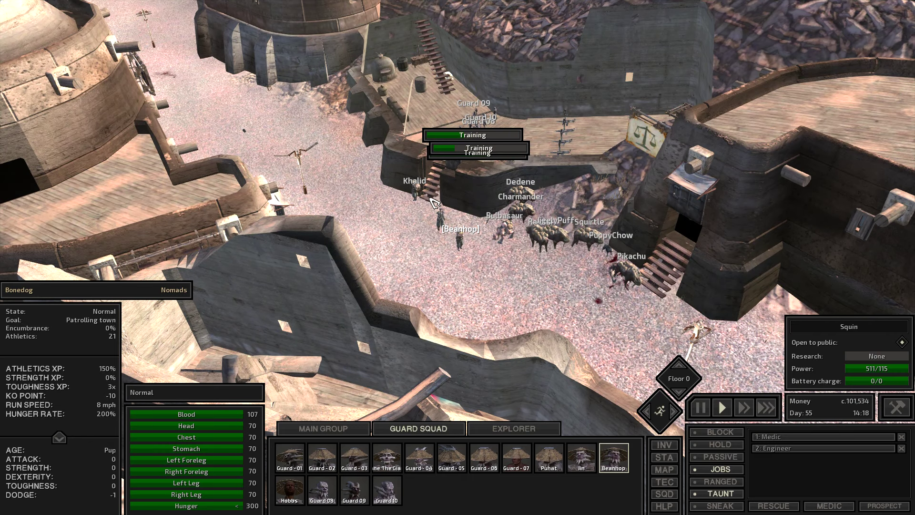
# - Have Khalid browse the Squin trader's goods, then show the Explorer squad
pyautogui.click(425, 200)
pyautogui.click(418, 198)
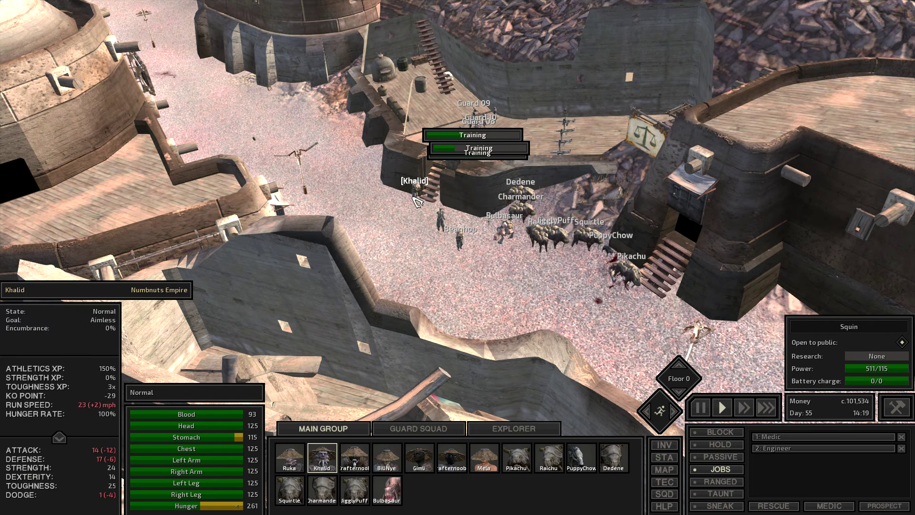
pyautogui.click(469, 246)
pyautogui.click(418, 199)
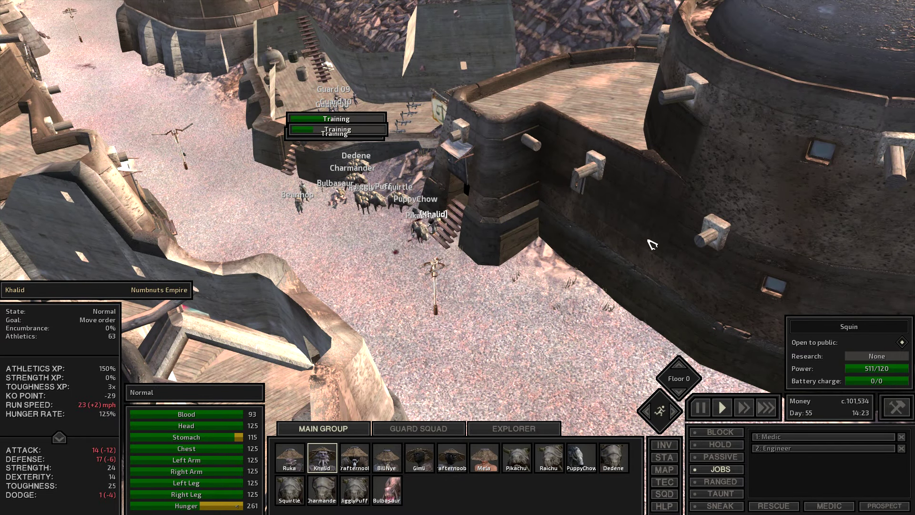
pyautogui.scroll(3, 652, 244)
pyautogui.scroll(5, 615, 286)
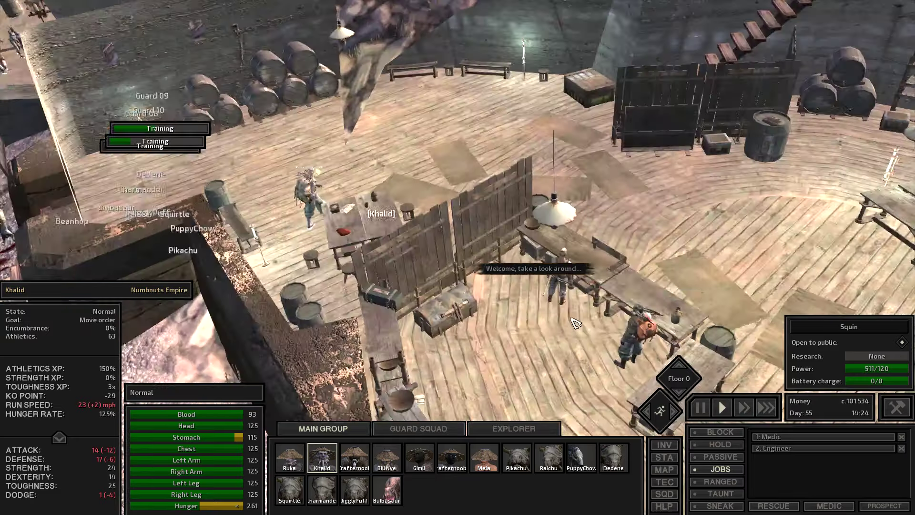
pyautogui.scroll(4, 575, 323)
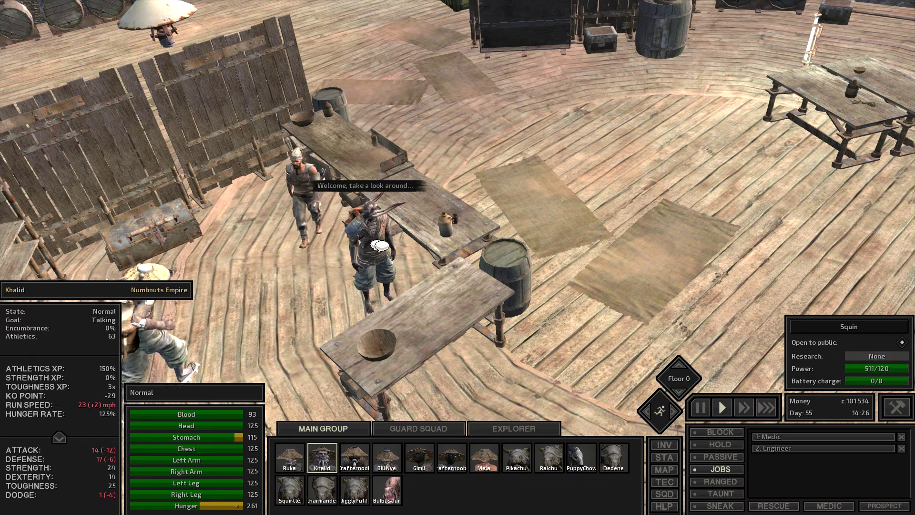
pyautogui.click(380, 246)
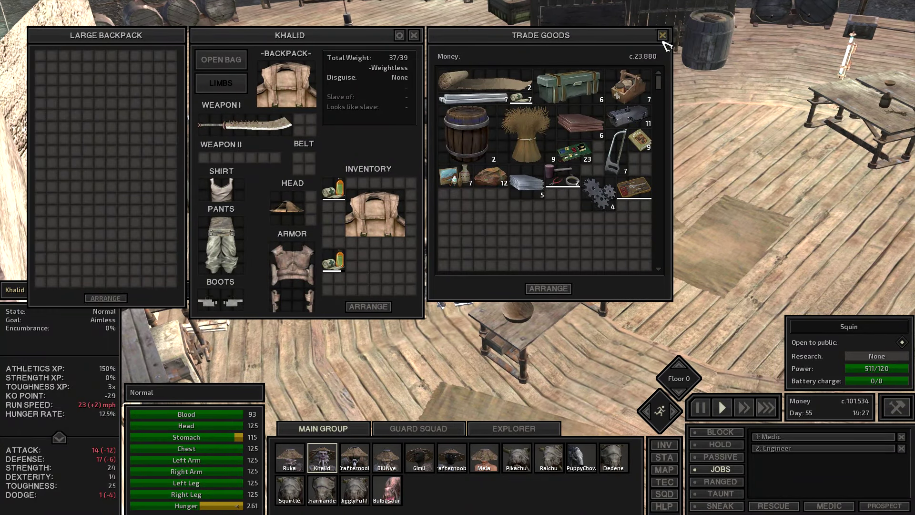
pyautogui.click(663, 35)
pyautogui.scroll(-5, 570, 184)
pyautogui.scroll(-5, 570, 185)
pyautogui.scroll(8, 541, 200)
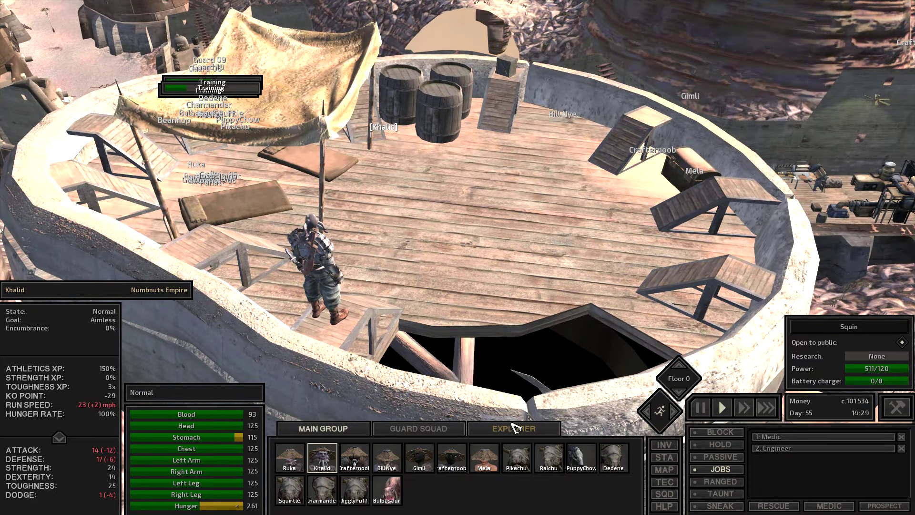
pyautogui.click(516, 428)
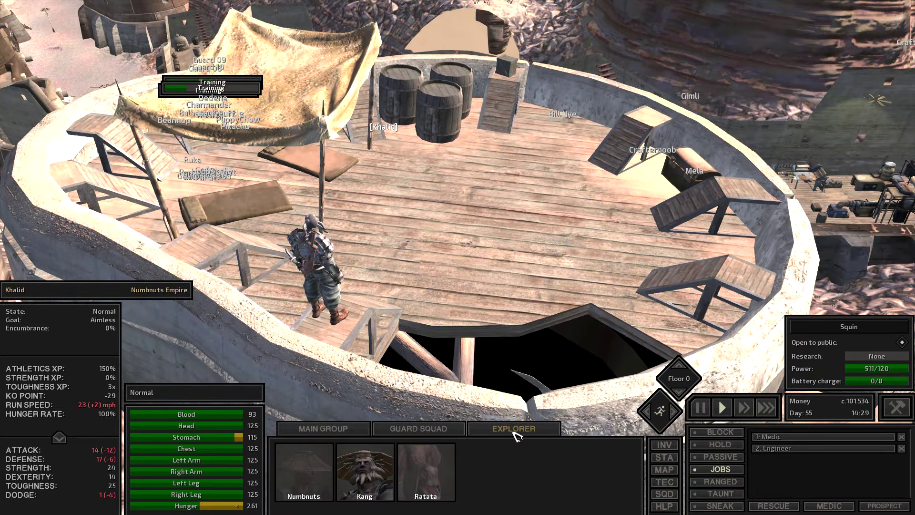
# - Wake Numbnuts, check his inventory, pause, and send him to the Swamper Barman
pyautogui.doubleClick(306, 456)
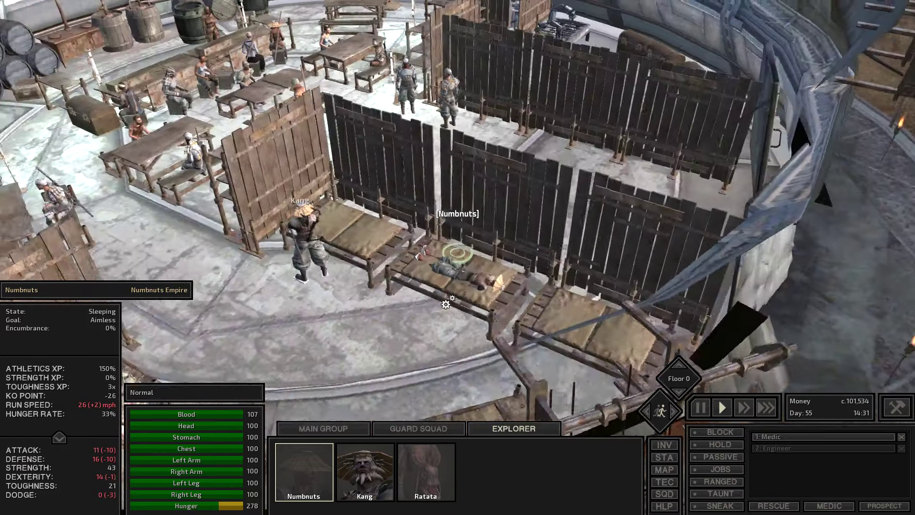
pyautogui.rightClick(445, 304)
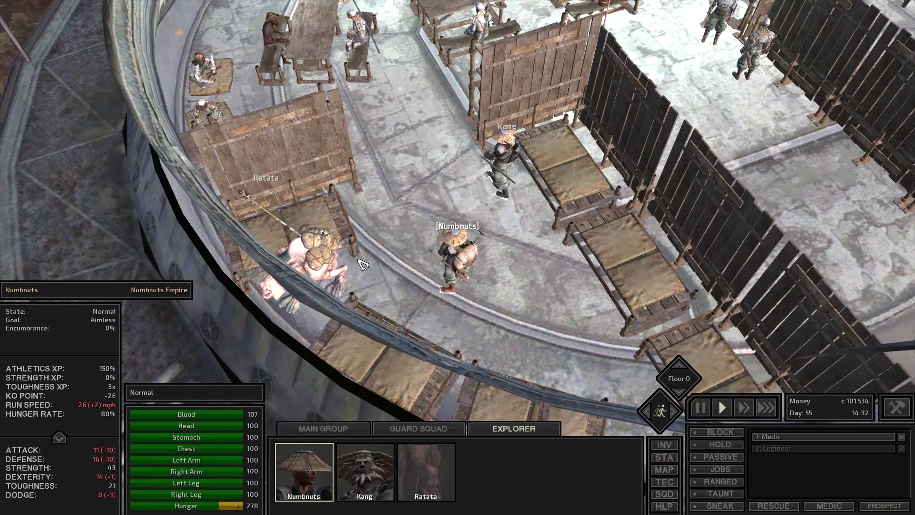
pyautogui.press('i')
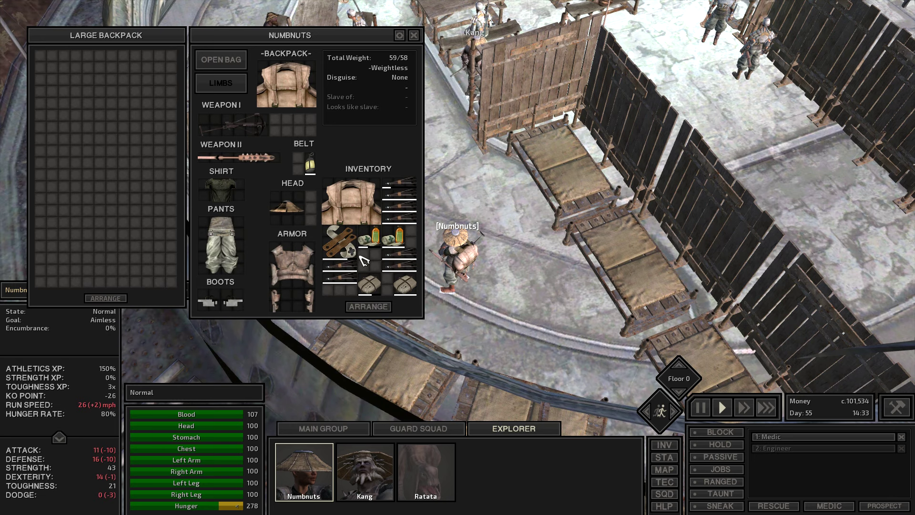
pyautogui.moveTo(340, 242)
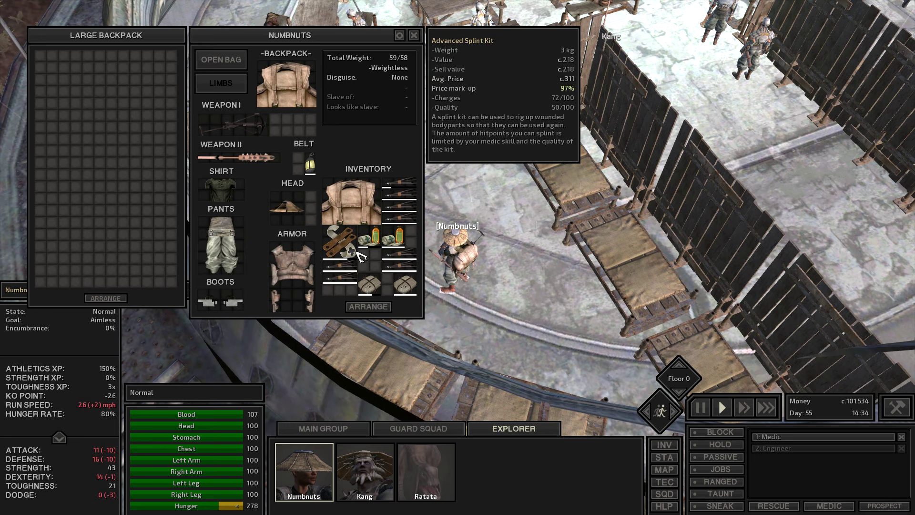
pyautogui.press('i')
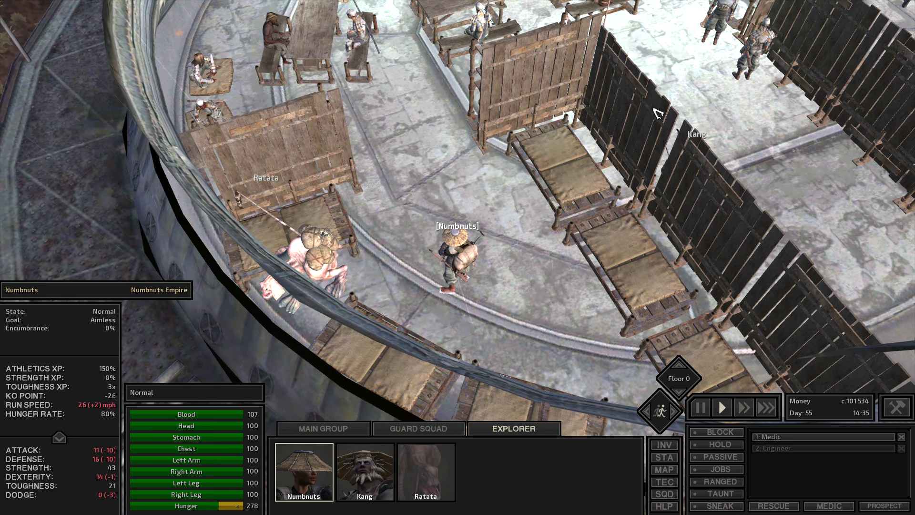
pyautogui.scroll(-8, 736, 138)
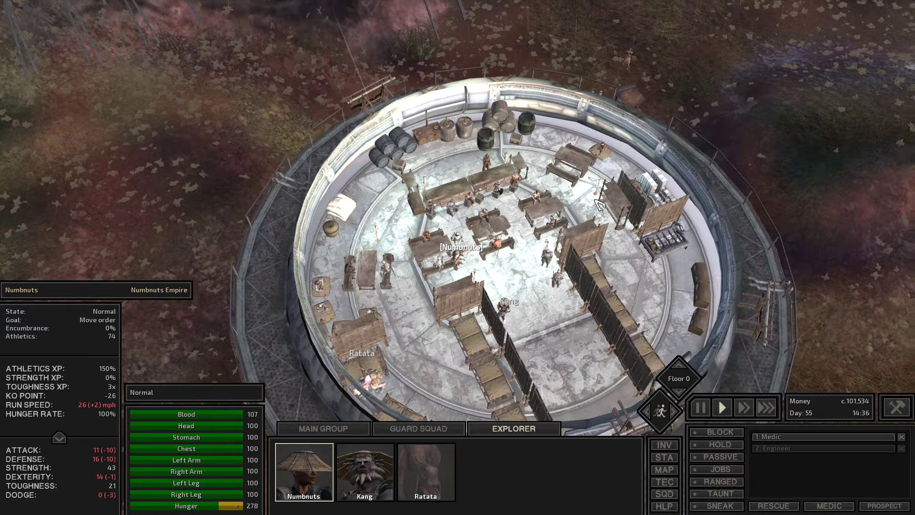
pyautogui.press('space')
pyautogui.press('space')
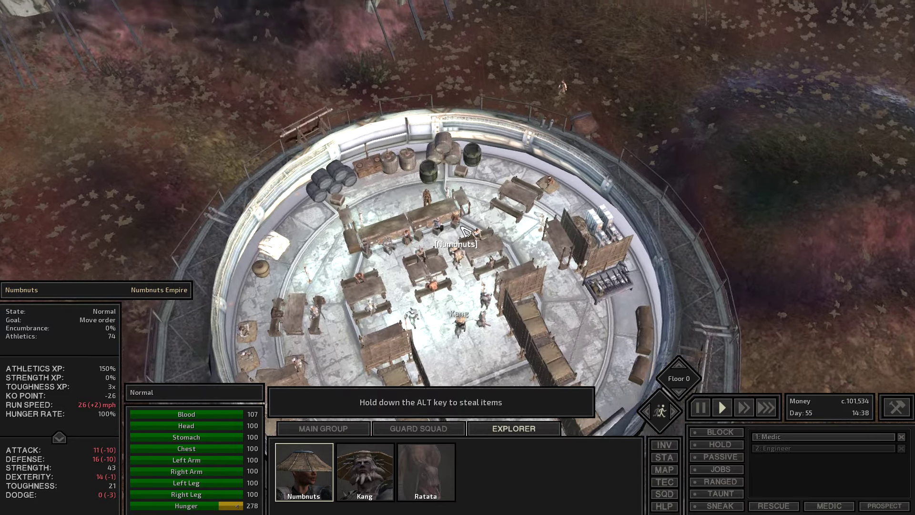
pyautogui.scroll(8, 462, 251)
pyautogui.click(463, 253)
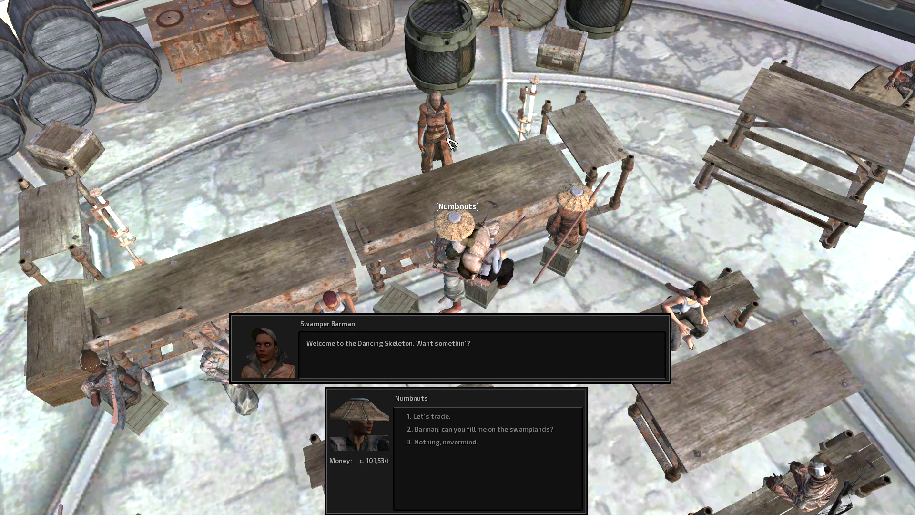
pyautogui.press('1')
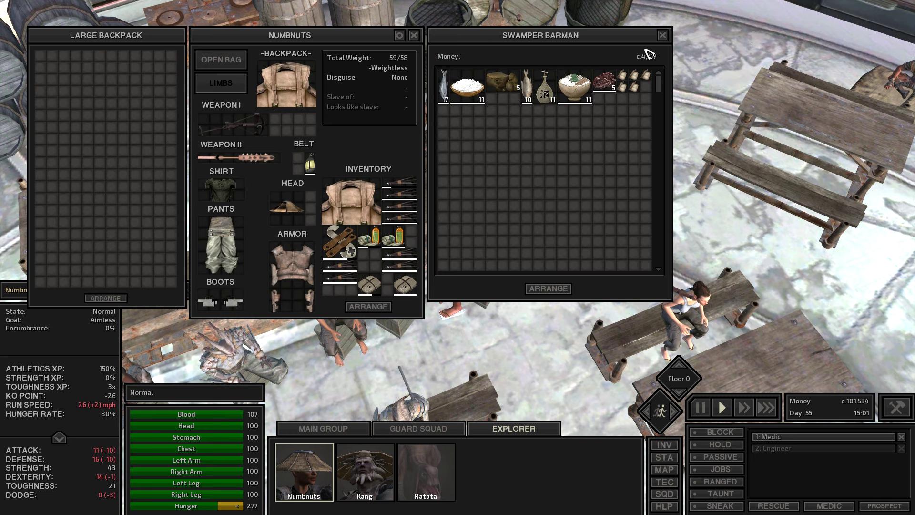
pyautogui.click(663, 36)
pyautogui.scroll(-4, 649, 183)
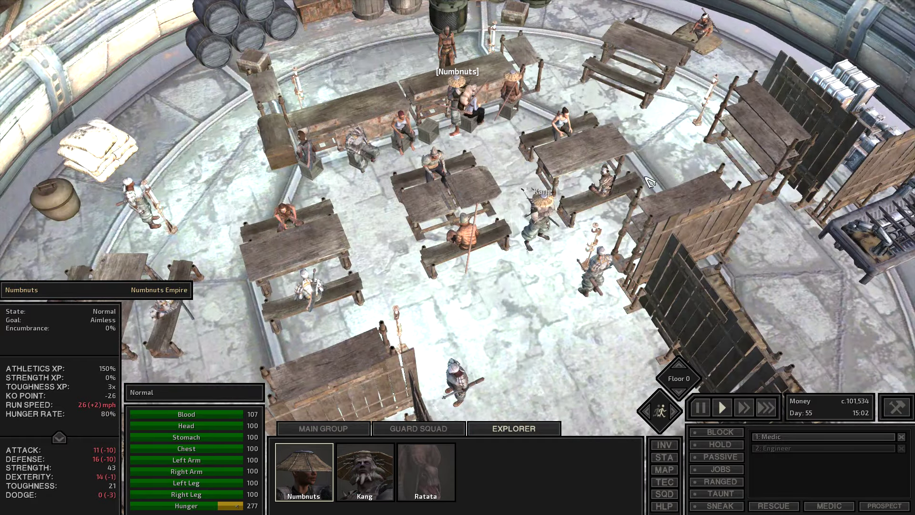
# - Walk Numbnuts from the bar to Stork's small stilt shack
pyautogui.rightClick(551, 361)
pyautogui.scroll(-8, 501, 250)
pyautogui.scroll(-5, 466, 215)
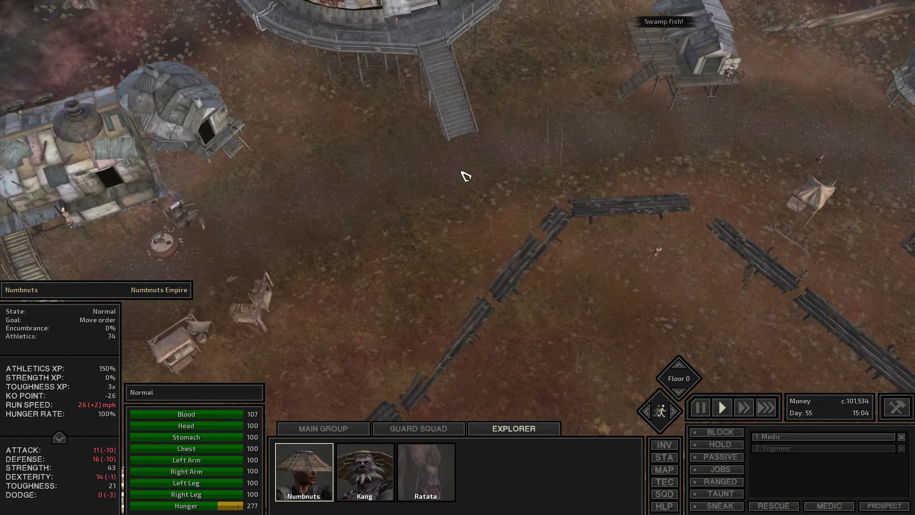
pyautogui.scroll(-3, 465, 177)
pyautogui.scroll(5, 500, 201)
pyautogui.scroll(4, 521, 232)
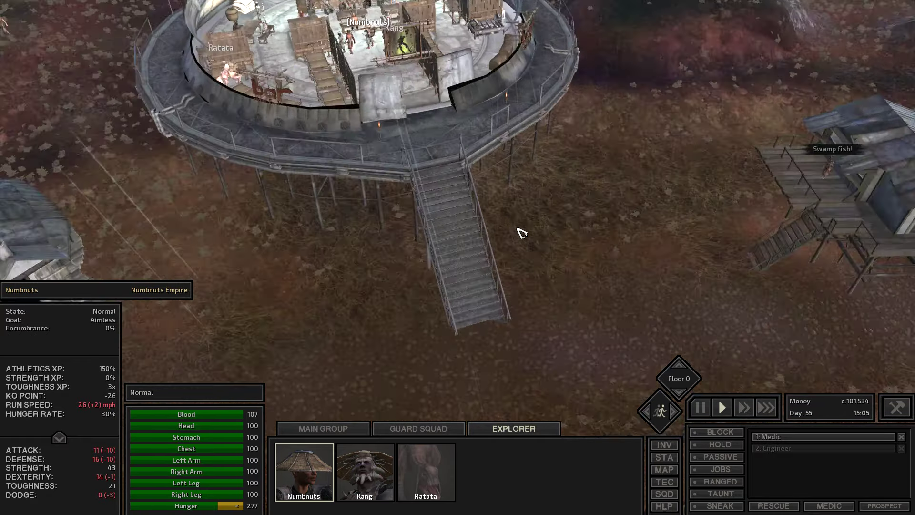
pyautogui.rightClick(559, 234)
pyautogui.scroll(-3, 559, 234)
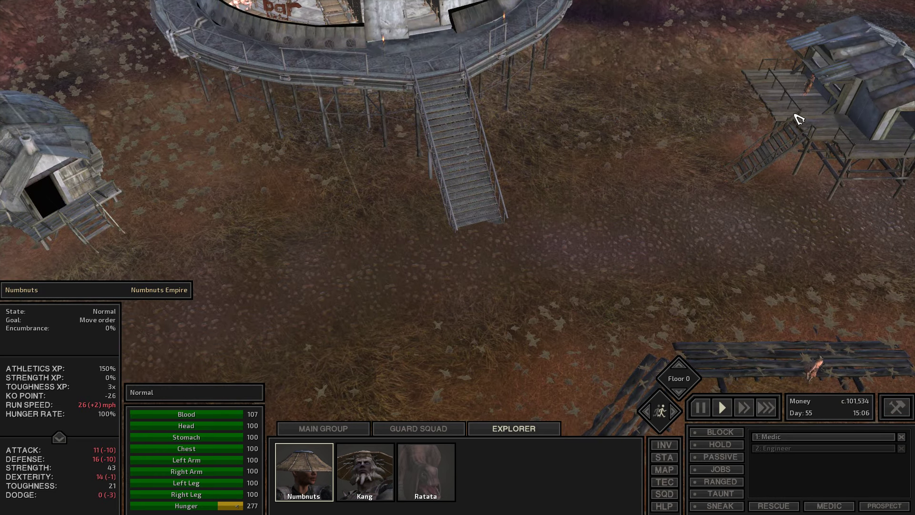
pyautogui.rightClick(811, 127)
pyautogui.scroll(-3, 715, 178)
pyautogui.scroll(-6, 665, 215)
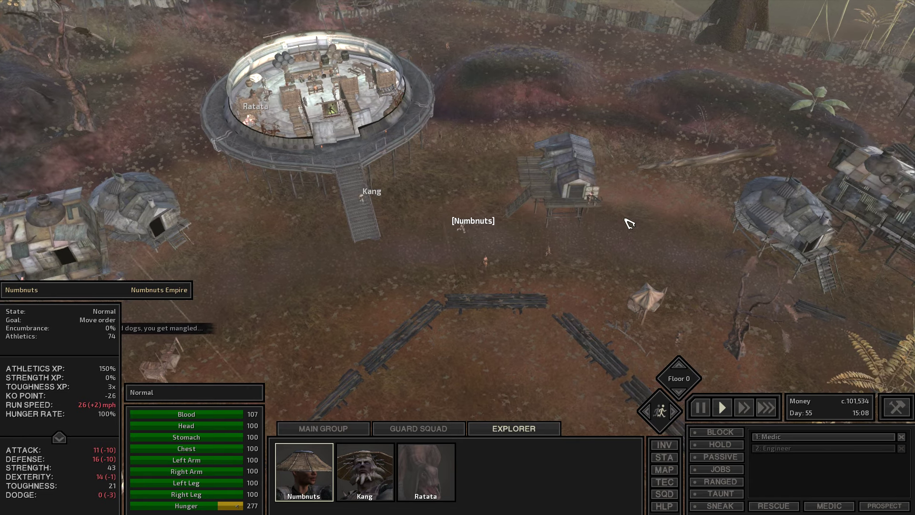
pyautogui.scroll(3, 631, 224)
pyautogui.scroll(4, 573, 218)
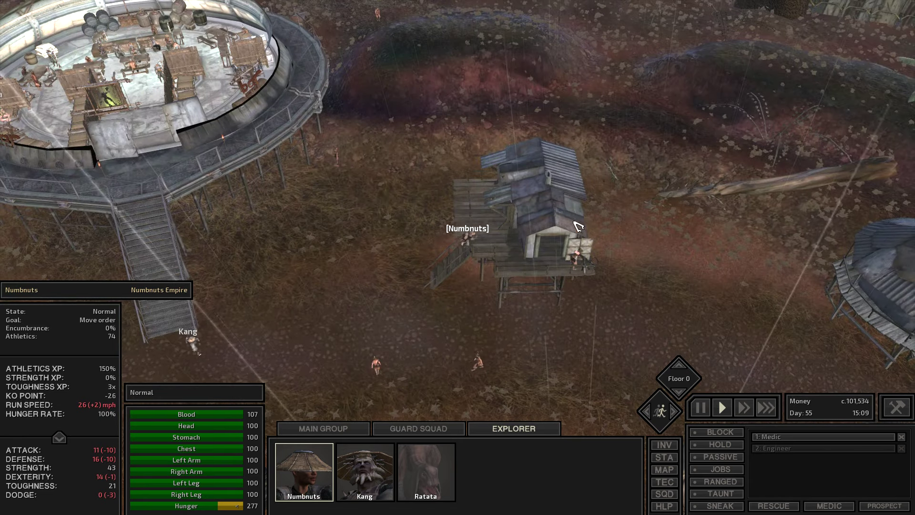
pyautogui.scroll(3, 507, 216)
pyautogui.scroll(3, 506, 216)
pyautogui.scroll(3, 494, 207)
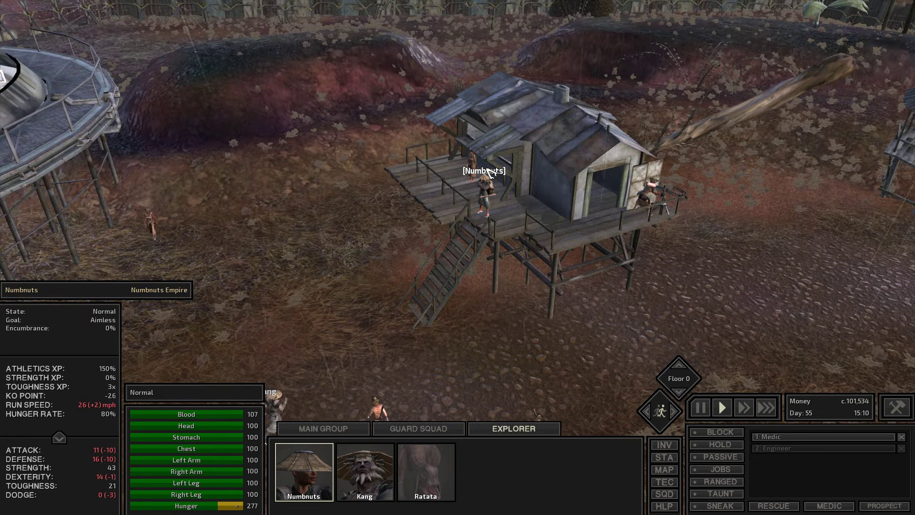
# - Buy three hemp from Stork and close the trade windows
pyautogui.click(477, 166)
pyautogui.press('1')
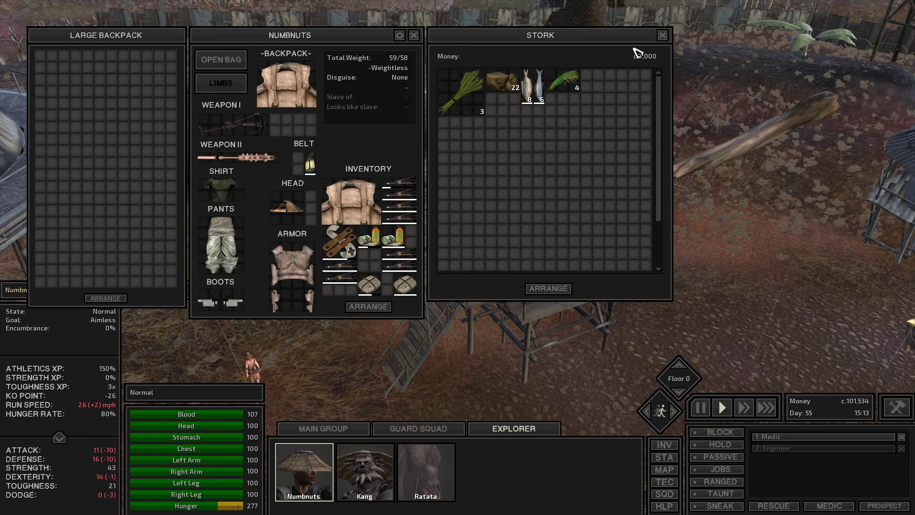
pyautogui.rightClick(467, 92)
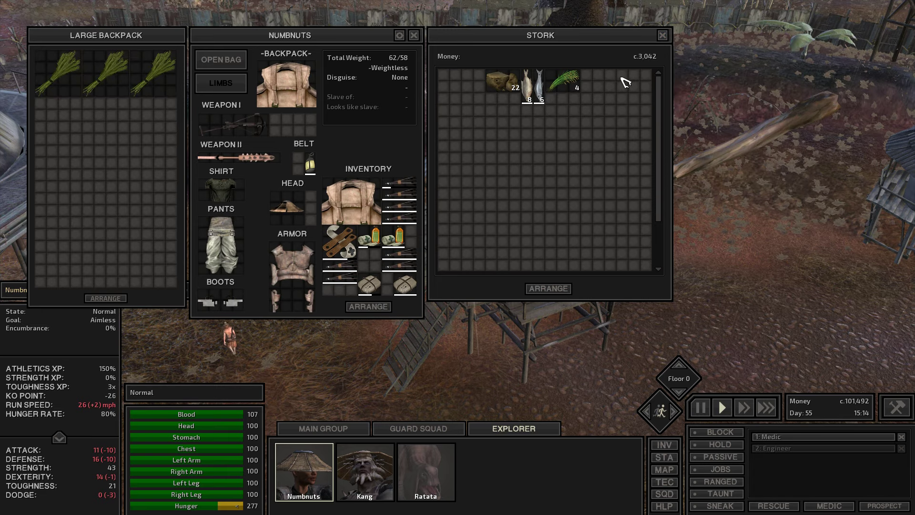
pyautogui.click(663, 36)
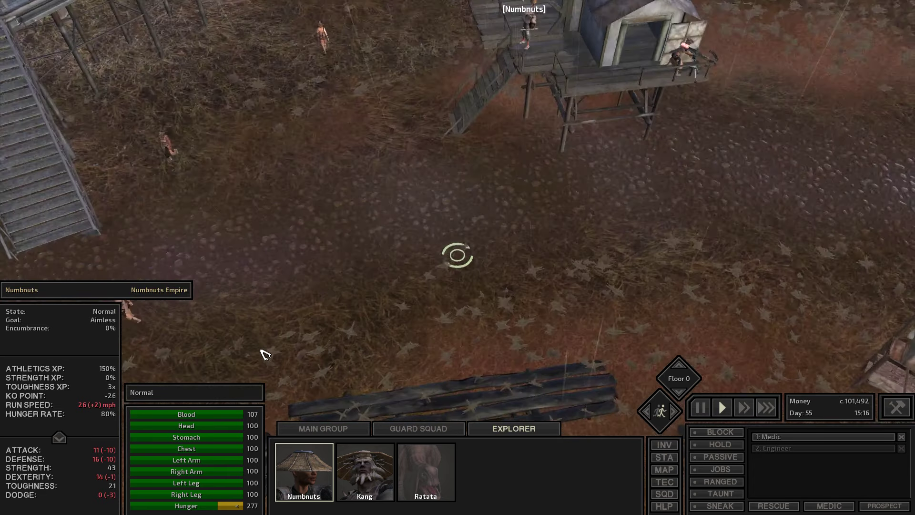
pyautogui.scroll(-5, 458, 257)
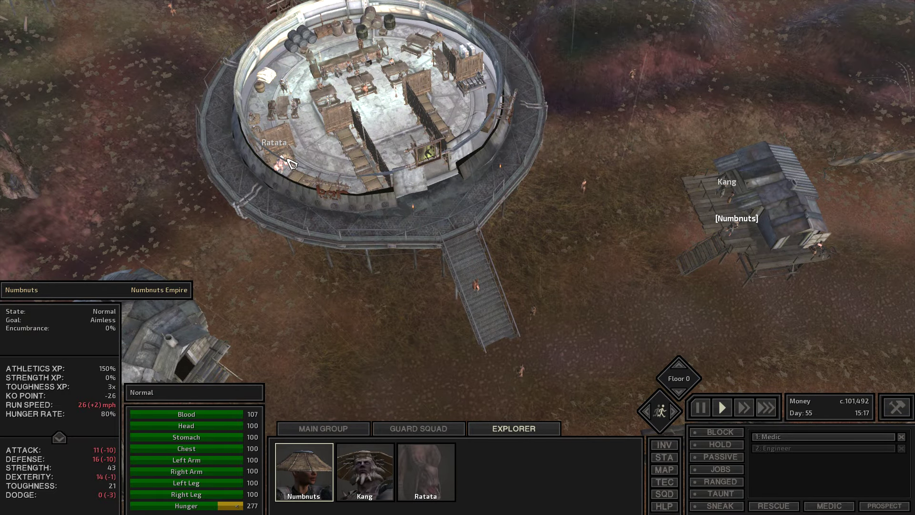
# - Trade with Ratata, moving all three hemp into the Garru backpack
pyautogui.rightClick(290, 163)
pyautogui.click(259, 188)
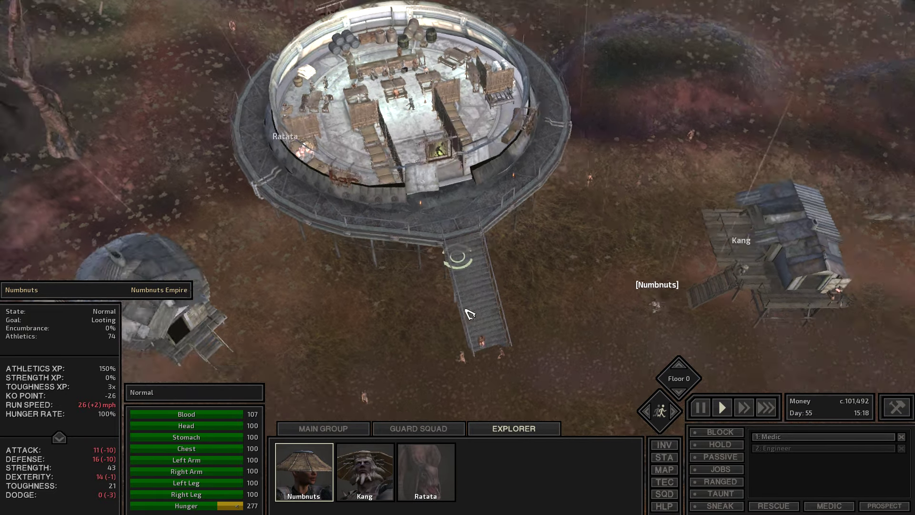
pyautogui.moveTo(308, 219); pyautogui.dragTo(458, 318)
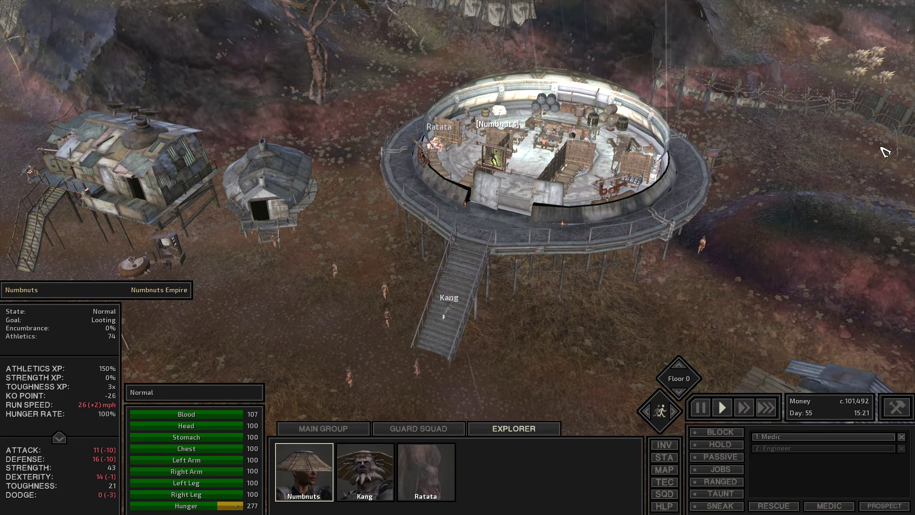
pyautogui.moveTo(458, 319); pyautogui.dragTo(885, 152)
pyautogui.press('i')
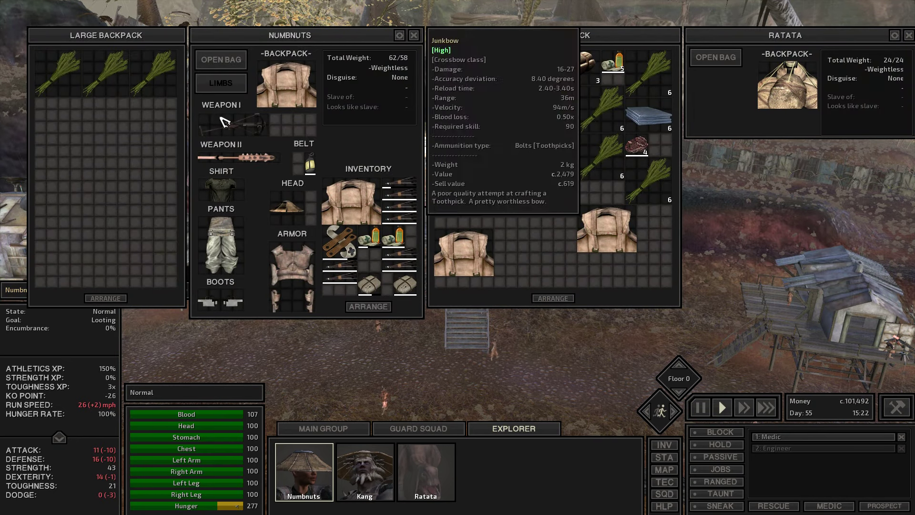
pyautogui.rightClick(154, 72)
pyautogui.rightClick(107, 71)
pyautogui.rightClick(60, 72)
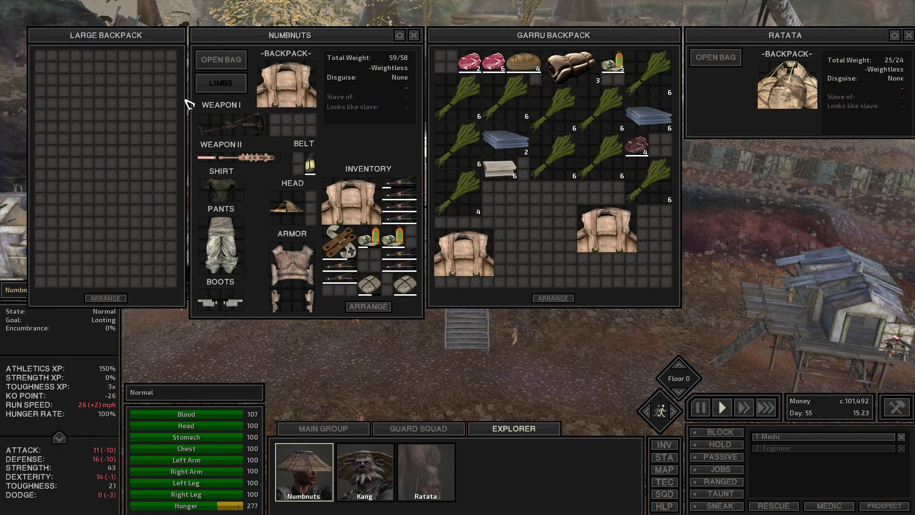
pyautogui.press('i')
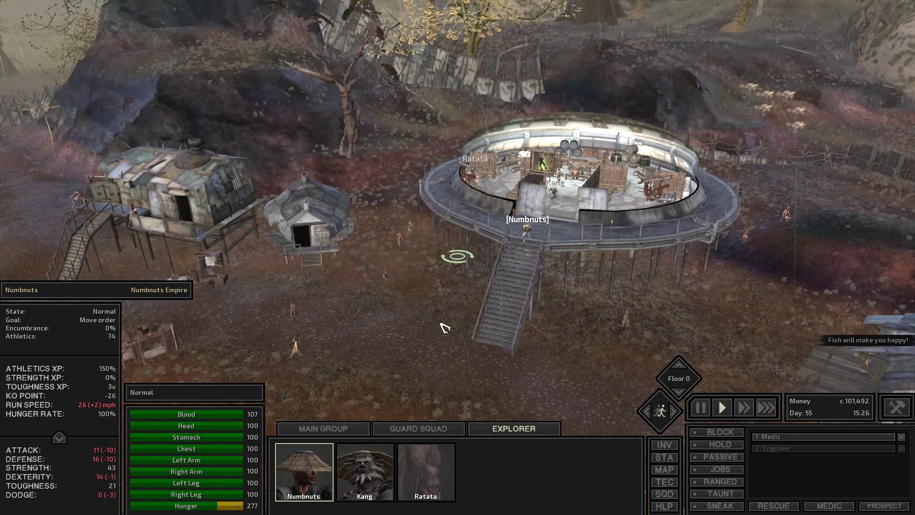
pyautogui.scroll(3, 445, 328)
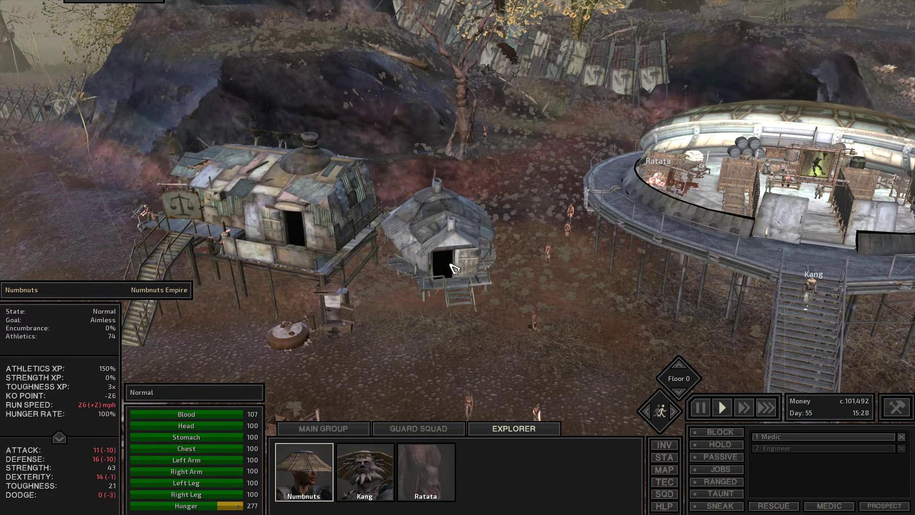
pyautogui.scroll(4, 445, 271)
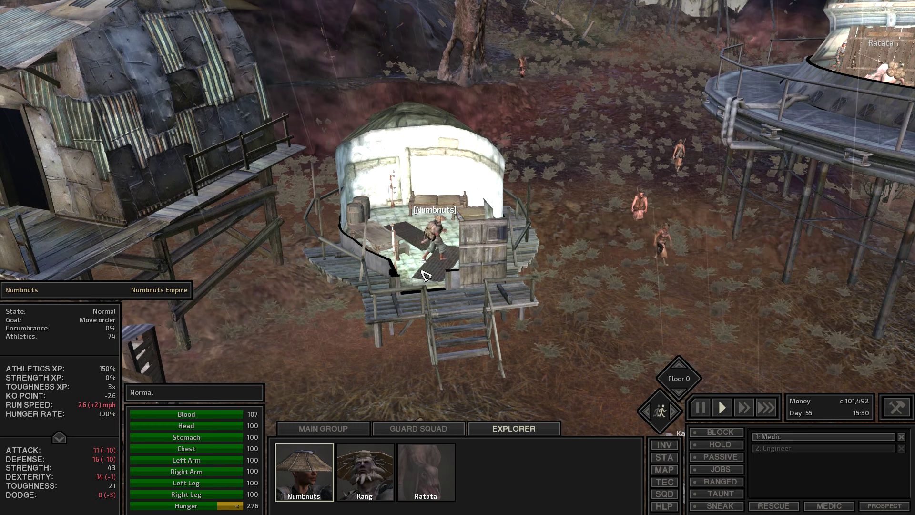
# - Inspect the small swamp shack on the way to the scales-sign stilt shop
pyautogui.click(454, 248)
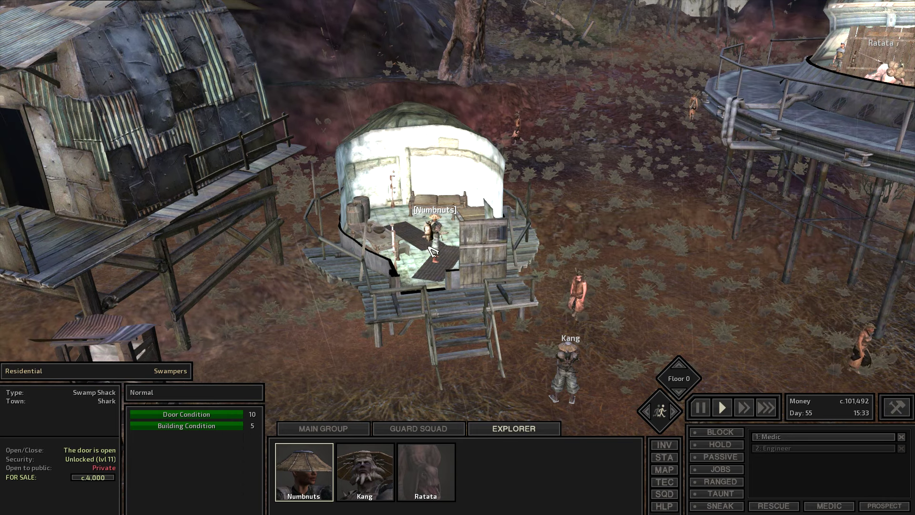
pyautogui.scroll(-4, 433, 250)
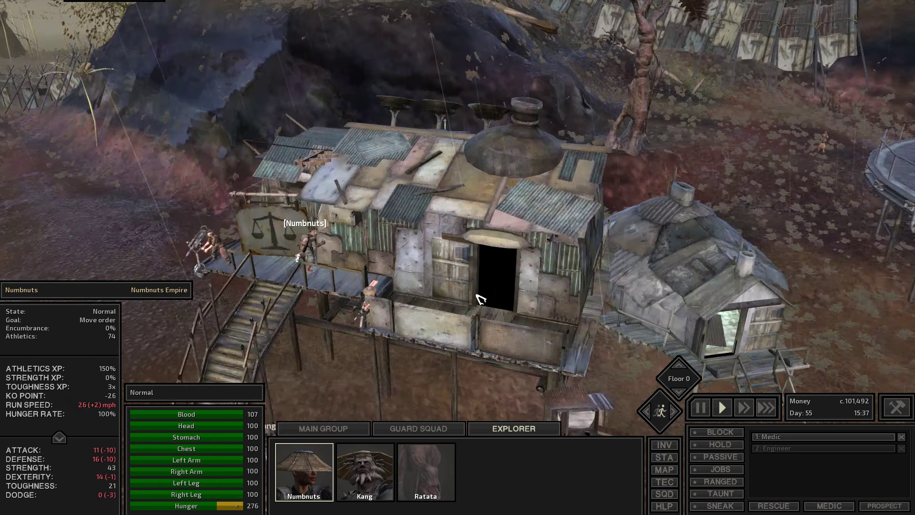
pyautogui.scroll(3, 473, 301)
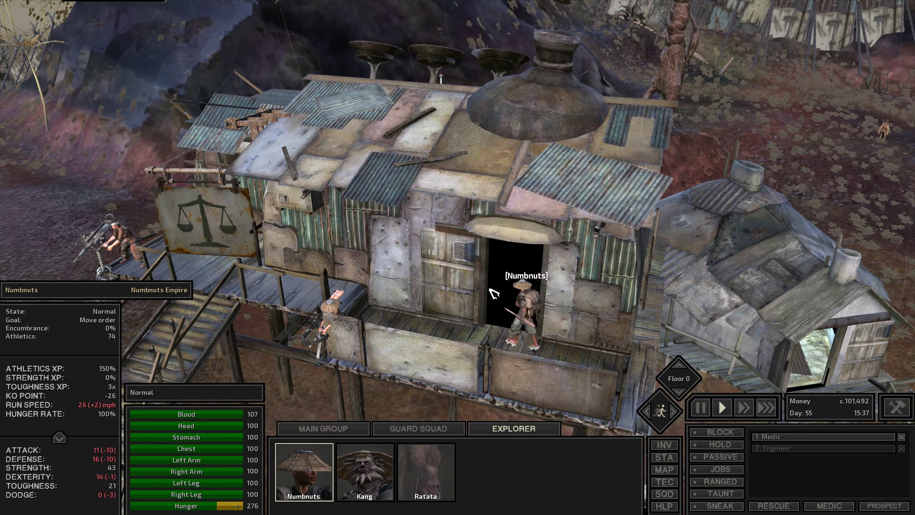
pyautogui.scroll(2, 492, 294)
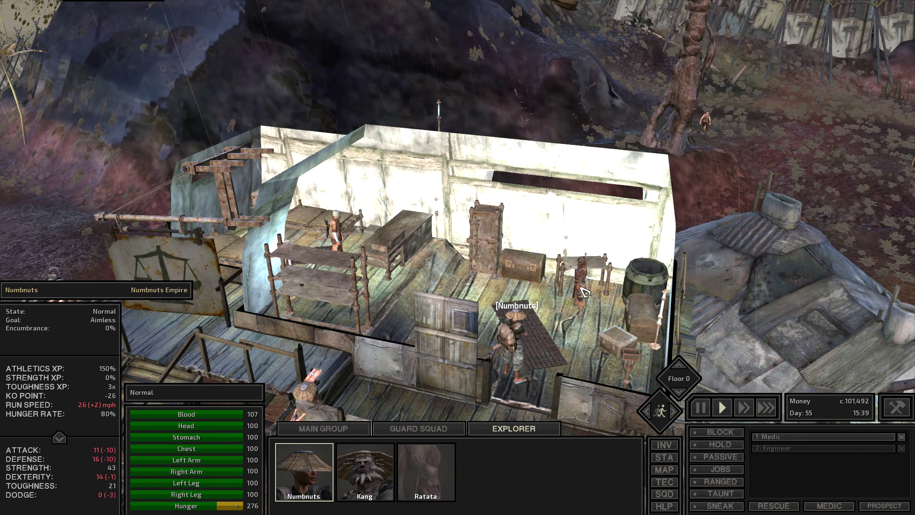
# - Open trade with Pin and buy the metal plates and strawflour
pyautogui.click(493, 239)
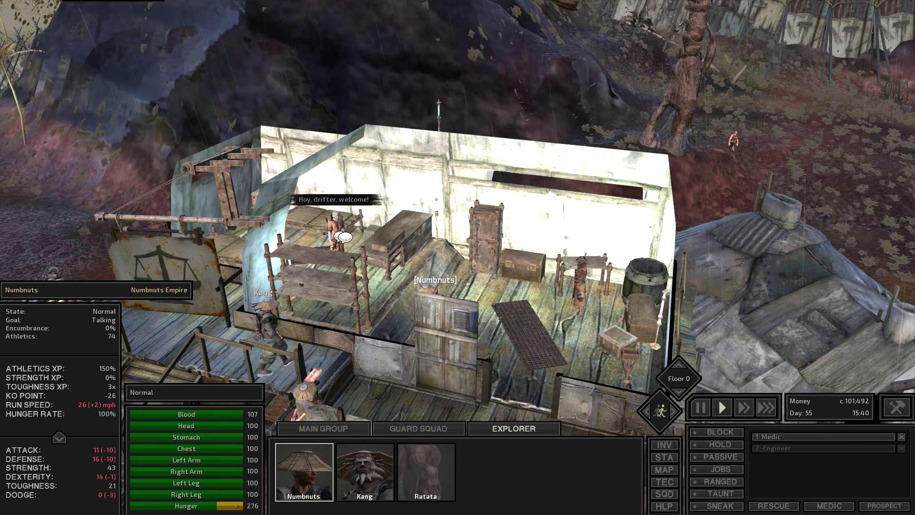
pyautogui.press('1')
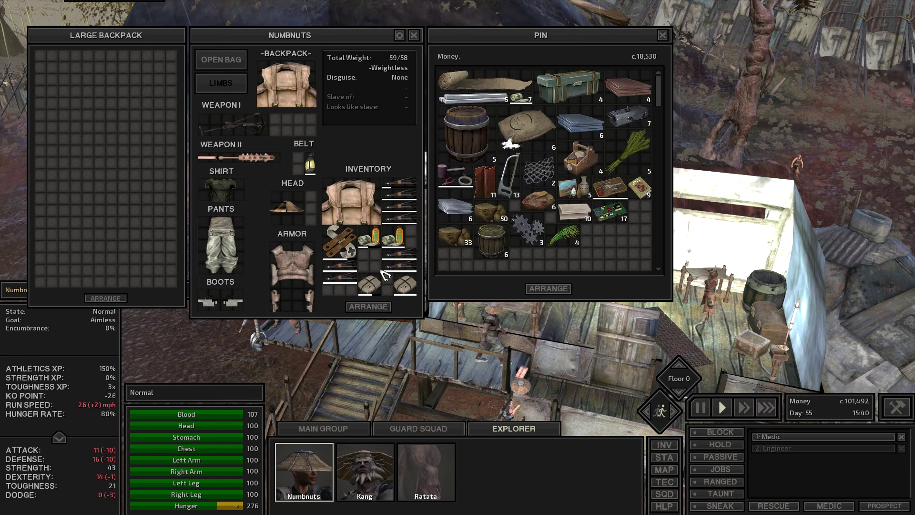
pyautogui.keyDown('shift'); pyautogui.rightClick(581, 126); pyautogui.keyUp('shift')
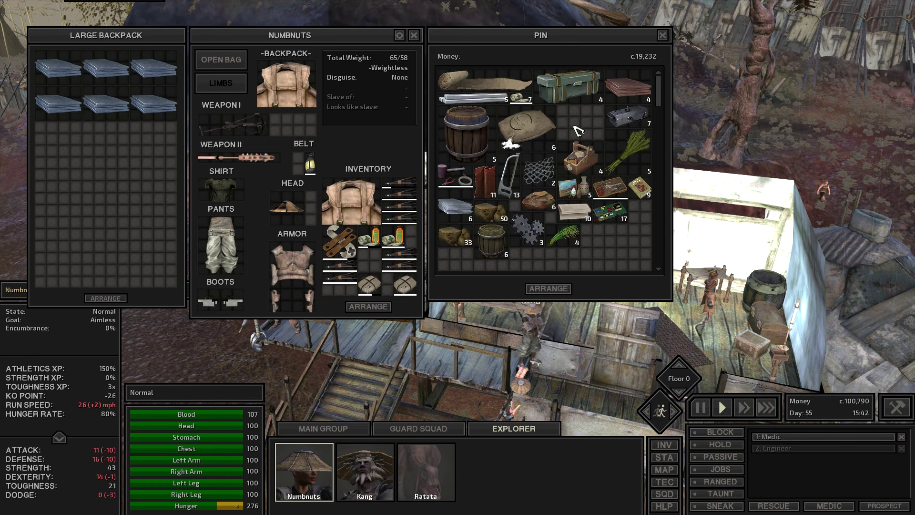
pyautogui.keyDown('shift'); pyautogui.rightClick(530, 136); pyautogui.keyUp('shift')
pyautogui.keyDown('shift'); pyautogui.rightClick(632, 162); pyautogui.keyUp('shift')
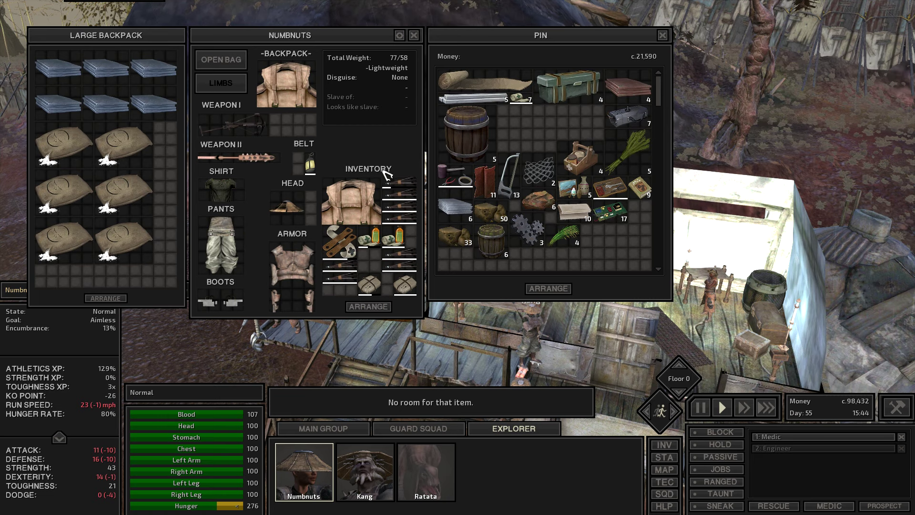
# - Sell the six strawflour sacks back to Pin, then buy hemp and fabrics
pyautogui.keyDown('shift'); pyautogui.rightClick(123, 144); pyautogui.keyUp('shift')
pyautogui.keyDown('shift'); pyautogui.rightClick(123, 191); pyautogui.keyUp('shift')
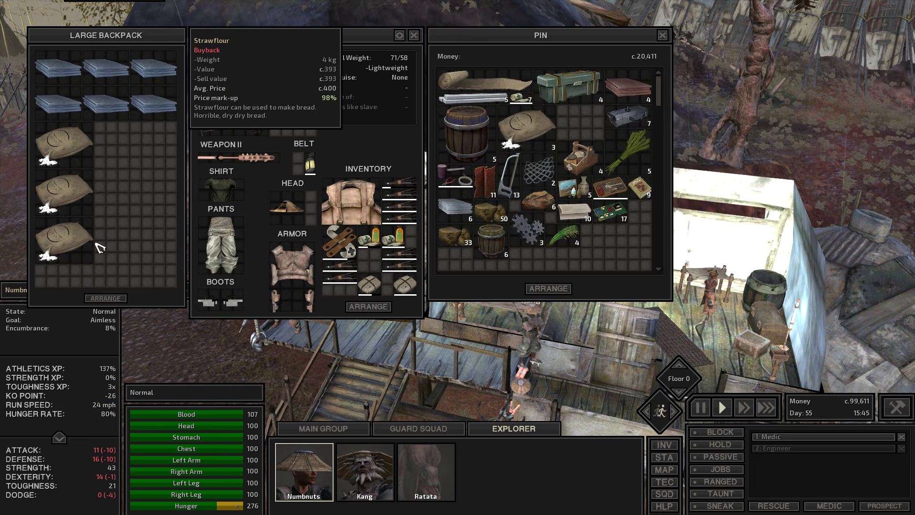
pyautogui.keyDown('shift'); pyautogui.rightClick(124, 242); pyautogui.keyUp('shift')
pyautogui.keyDown('shift'); pyautogui.rightClick(65, 241); pyautogui.keyUp('shift')
pyautogui.keyDown('shift'); pyautogui.rightClick(65, 192); pyautogui.keyUp('shift')
pyautogui.keyDown('shift'); pyautogui.rightClick(64, 143); pyautogui.keyUp('shift')
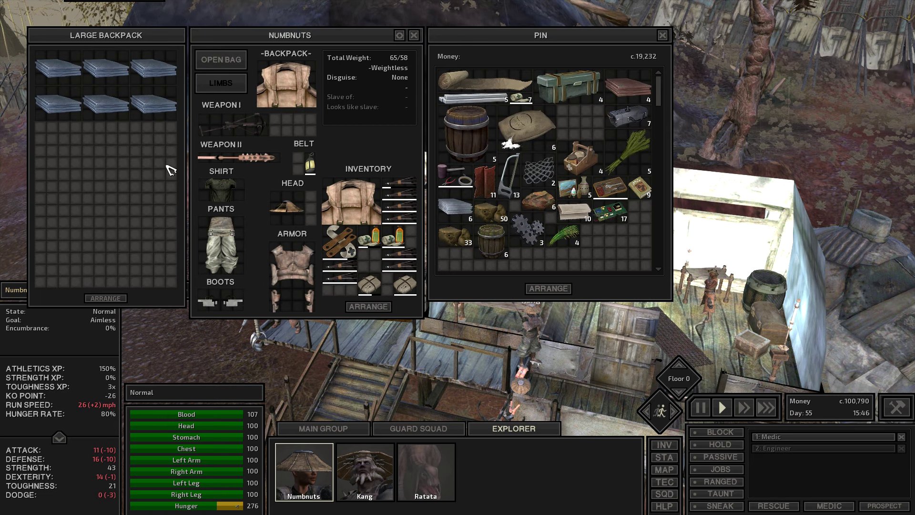
pyautogui.keyDown('shift'); pyautogui.rightClick(632, 151); pyautogui.keyUp('shift')
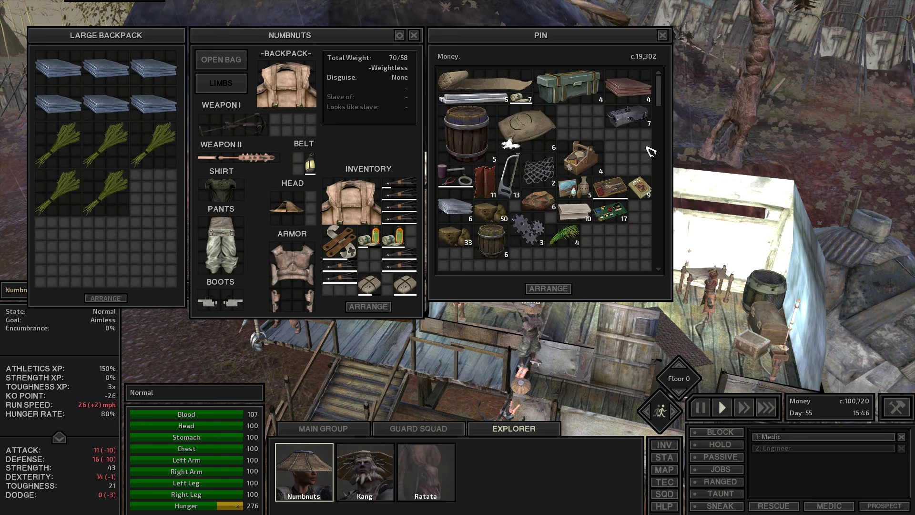
pyautogui.keyDown('shift'); pyautogui.rightClick(581, 213); pyautogui.keyUp('shift')
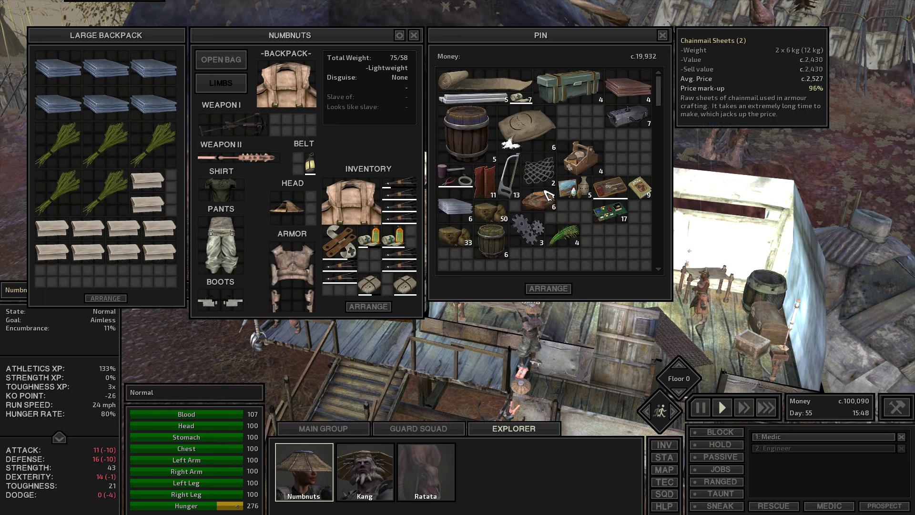
# - Close Pin's trade, send Numbnuts to trade with Ratata, and move Kang away
pyautogui.click(663, 36)
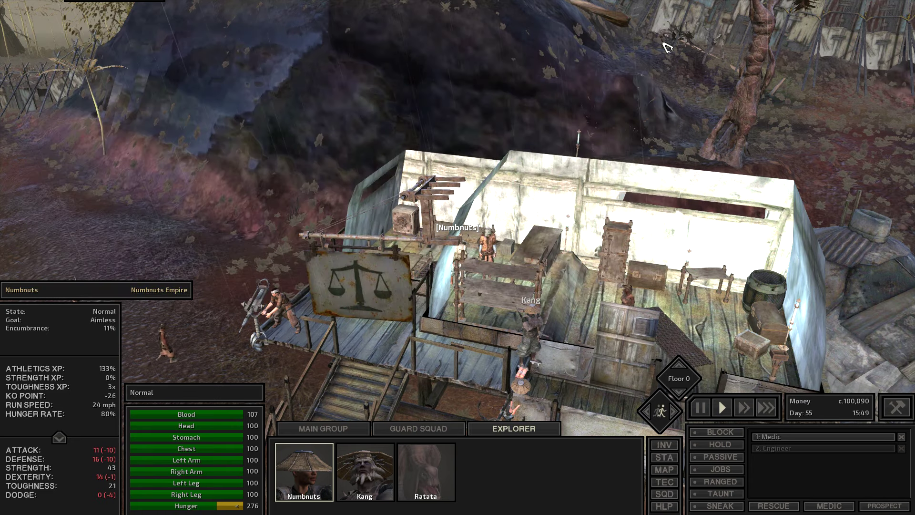
pyautogui.scroll(-5, 500, 214)
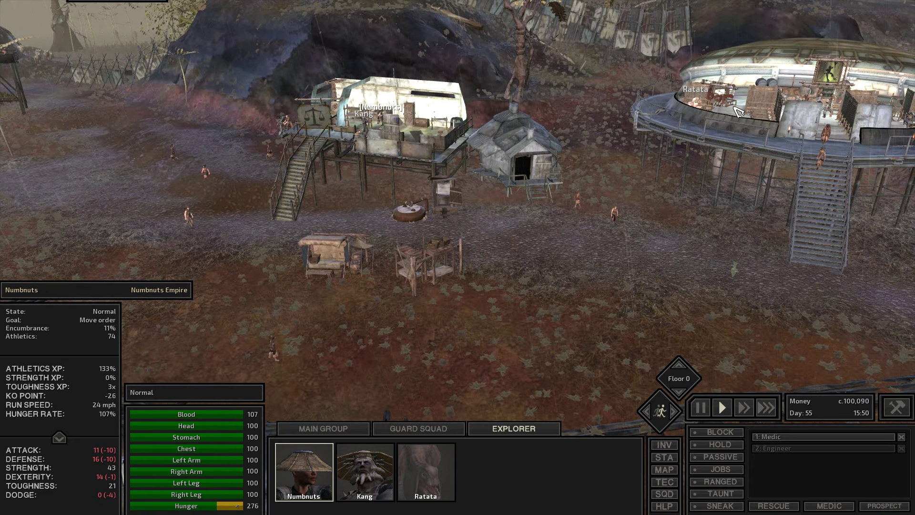
pyautogui.rightClick(698, 108)
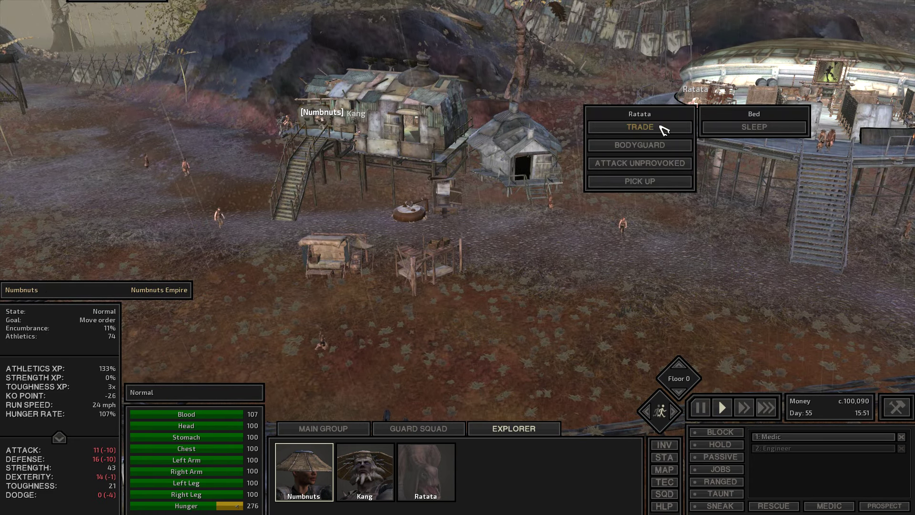
pyautogui.click(641, 127)
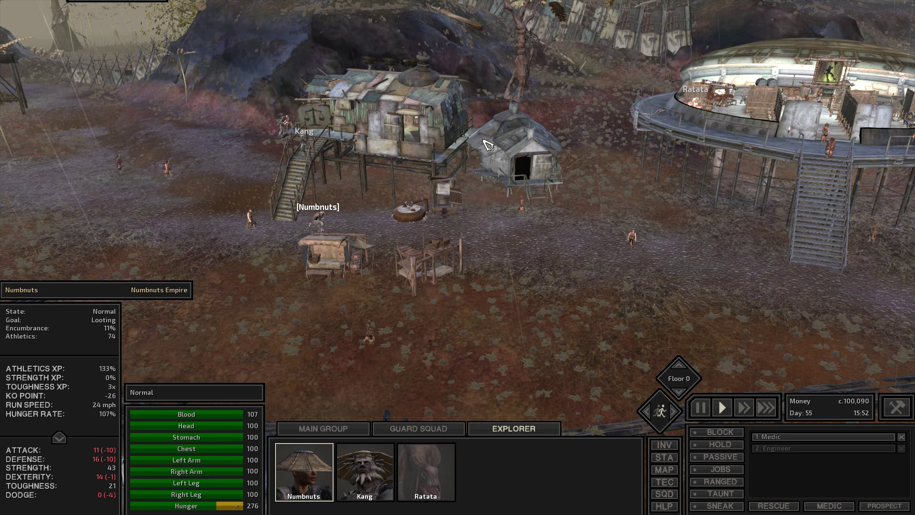
pyautogui.press('2')
pyautogui.click(413, 163)
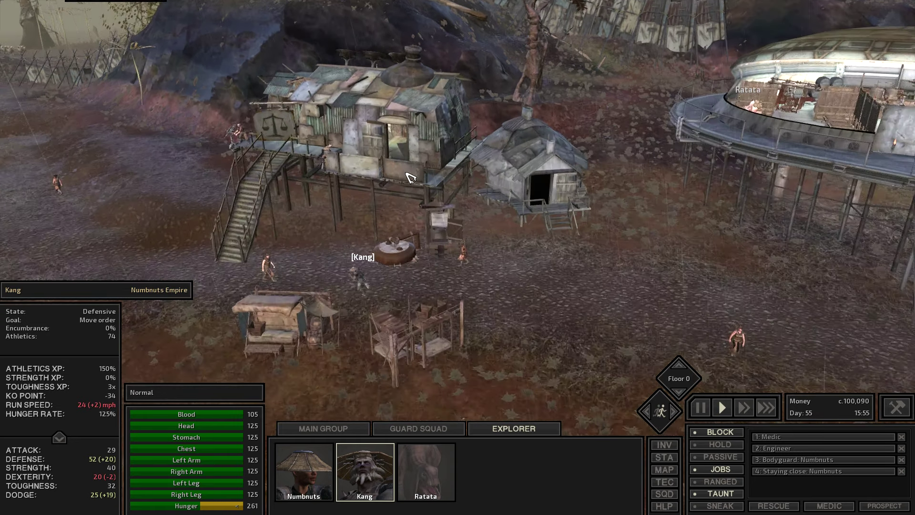
pyautogui.scroll(5, 413, 164)
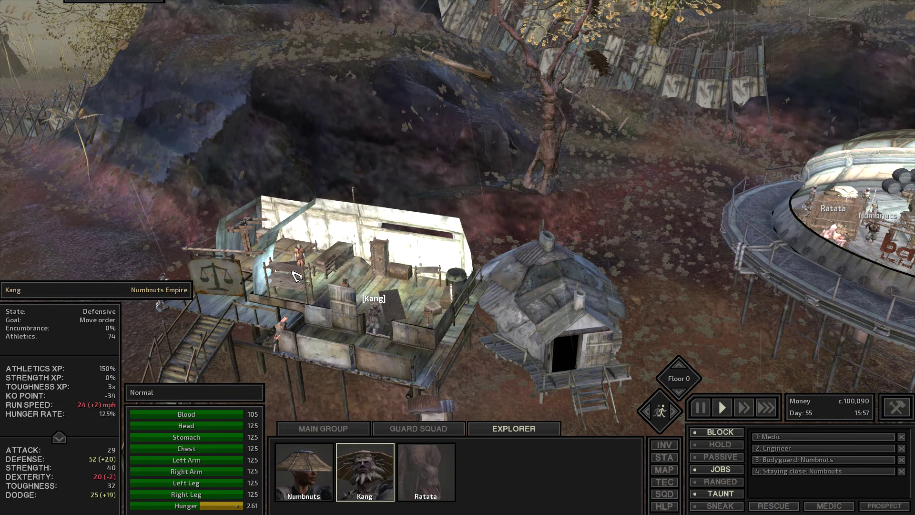
# - Move goods and the fabrics stacks from the large backpack into Ratata's Garru backpack
pyautogui.press('i')
pyautogui.press('space')
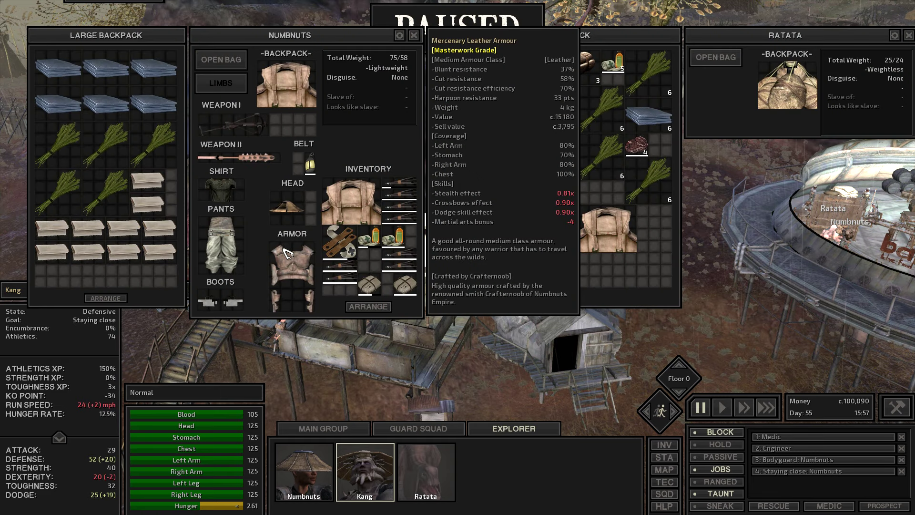
pyautogui.rightClick(153, 68)
pyautogui.rightClick(154, 136)
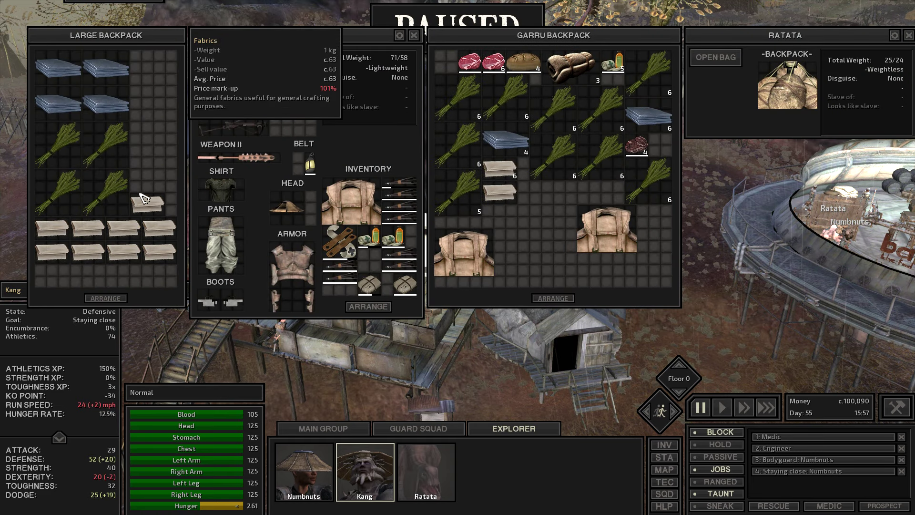
pyautogui.rightClick(146, 193)
pyautogui.rightClick(128, 229)
pyautogui.rightClick(123, 250)
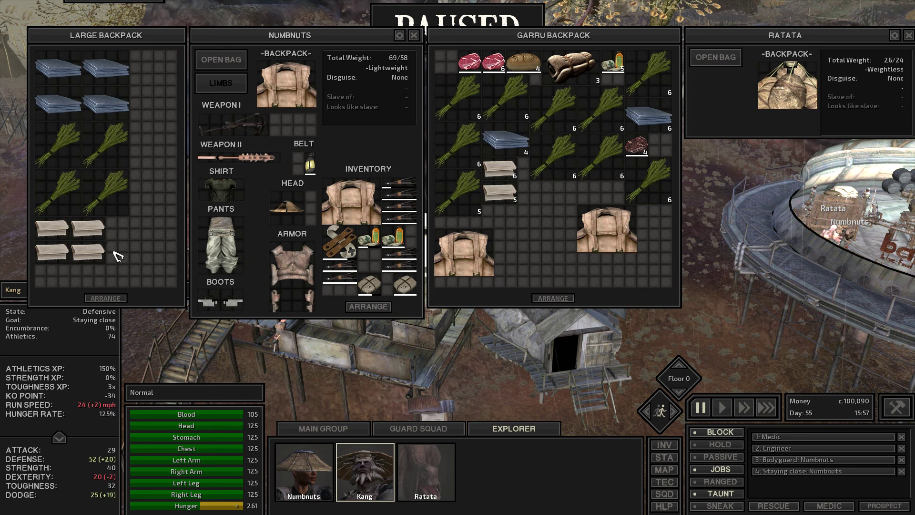
pyautogui.rightClick(88, 250)
pyautogui.rightClick(54, 251)
# - Transfer the hemp and iron plates stacks, then close inventories and unpause
pyautogui.rightClick(84, 232)
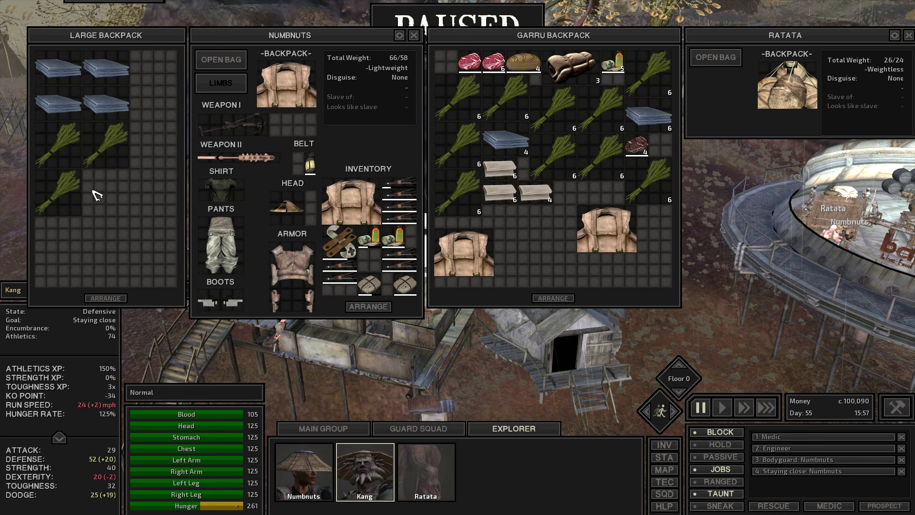
pyautogui.rightClick(108, 190)
pyautogui.rightClick(60, 189)
pyautogui.rightClick(107, 140)
pyautogui.rightClick(59, 139)
pyautogui.rightClick(108, 104)
pyautogui.rightClick(108, 68)
pyautogui.rightClick(58, 68)
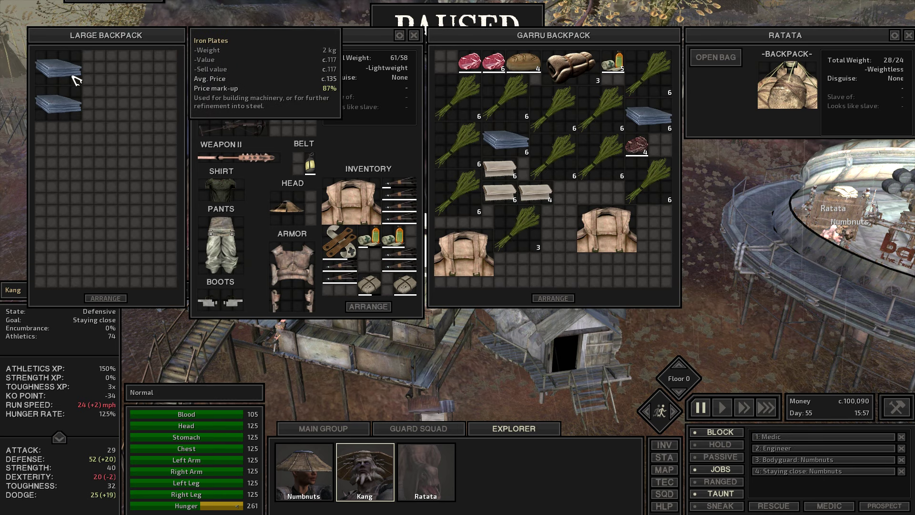
pyautogui.rightClick(59, 104)
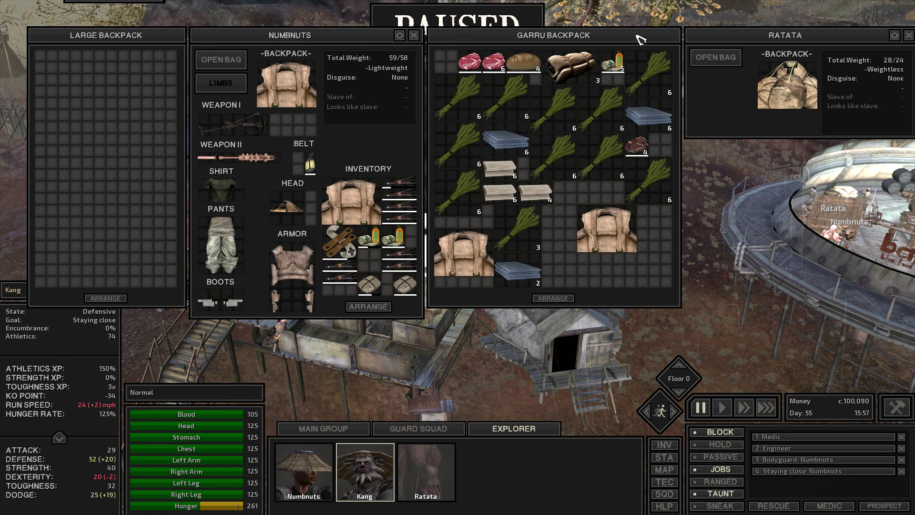
pyautogui.press('i')
pyautogui.press('space')
# - Take control of Numbnuts, resume the game, and ask Pin to show his goods
pyautogui.press('space')
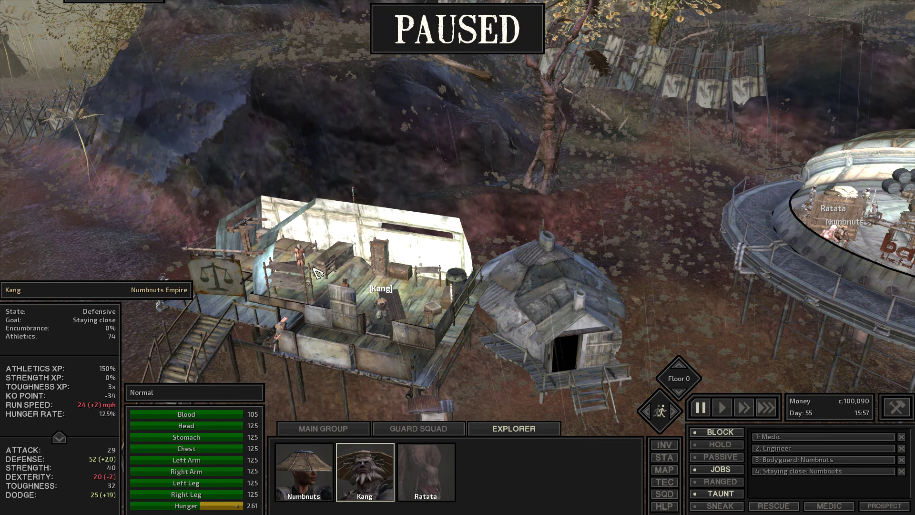
pyautogui.press('space')
pyautogui.press('1')
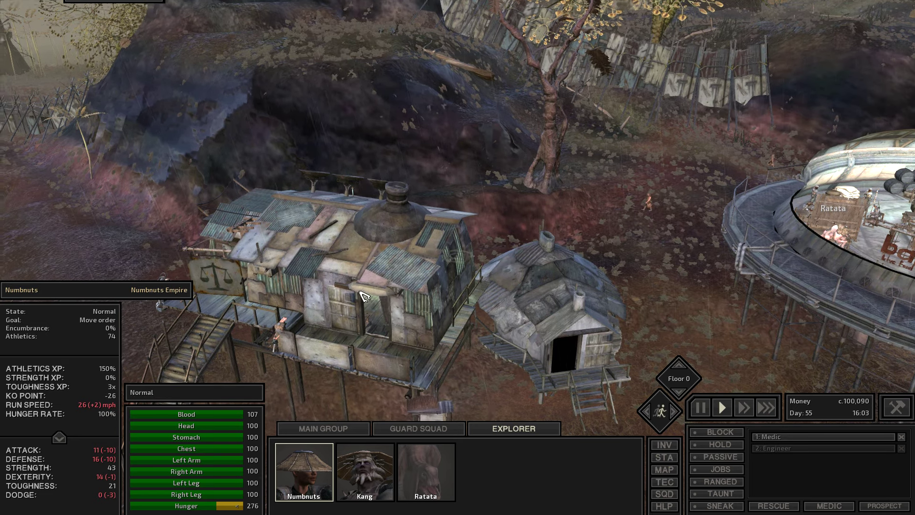
pyautogui.moveTo(366, 299); pyautogui.dragTo(372, 306)
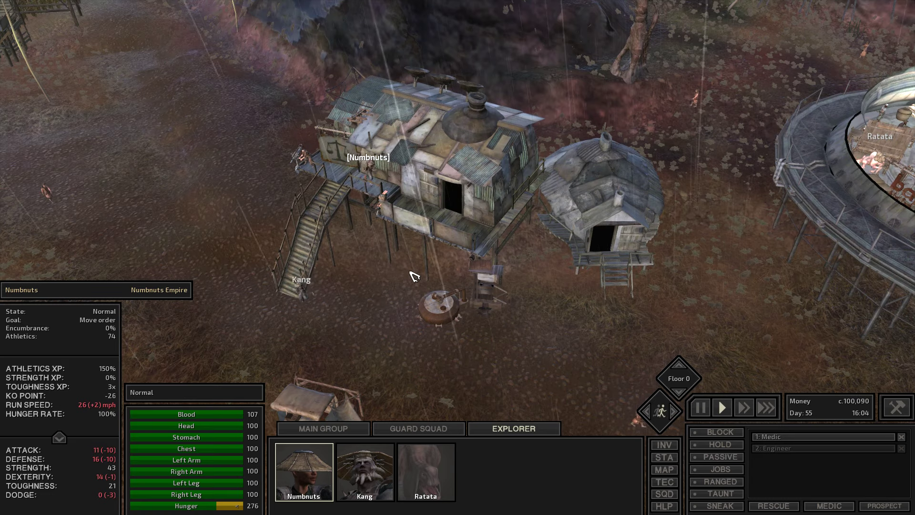
pyautogui.scroll(6, 372, 306)
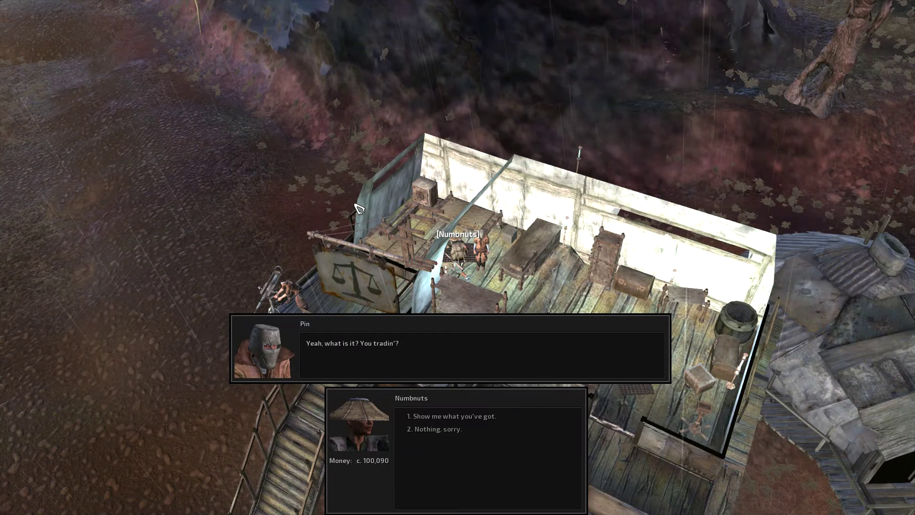
pyautogui.click(454, 416)
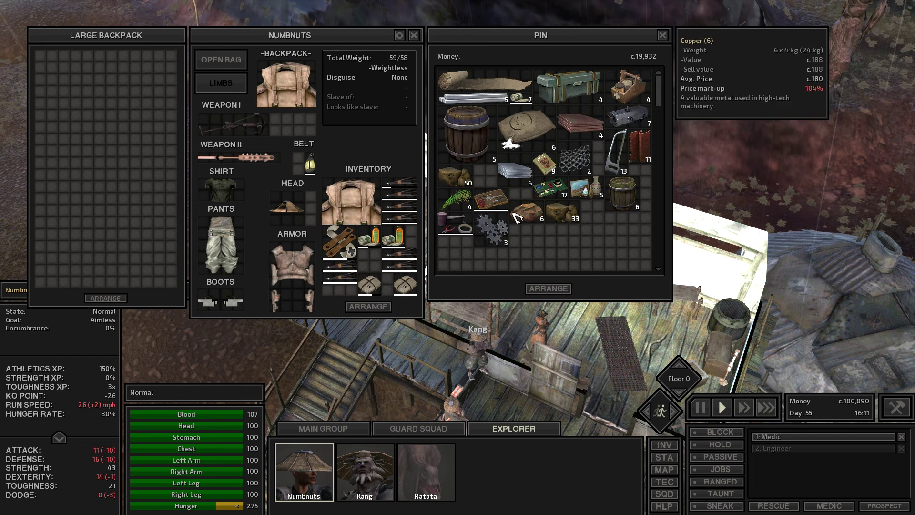
# - Close Pin's trade and walk Numbnuts to the small tower hut
pyautogui.click(665, 38)
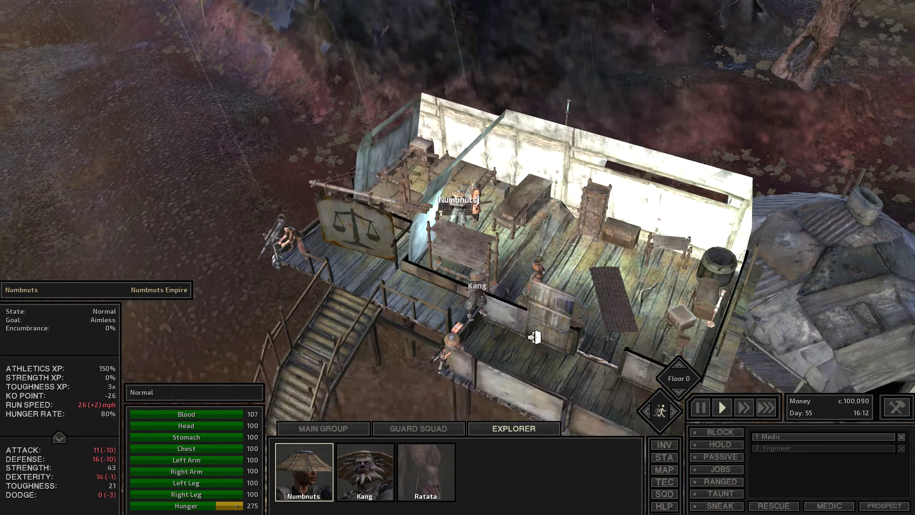
pyautogui.scroll(-5, 458, 258)
pyautogui.rightClick(457, 256)
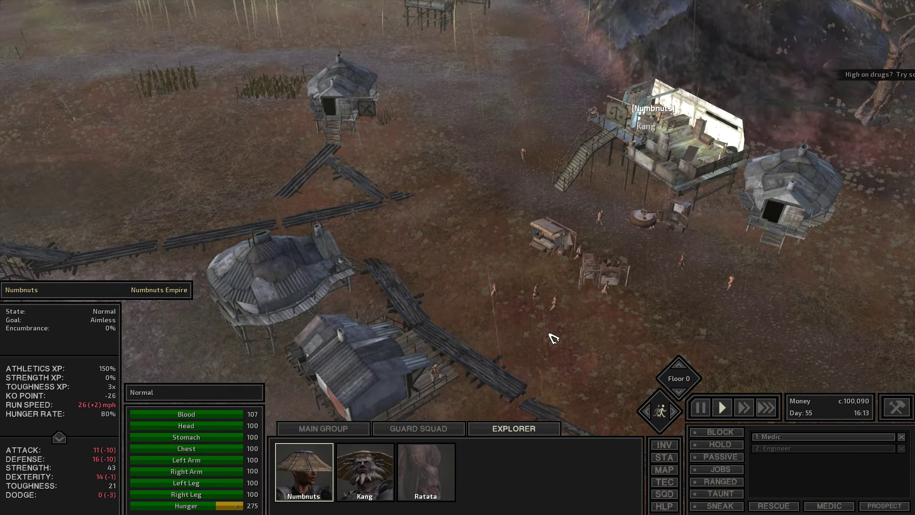
pyautogui.rightClick(384, 166)
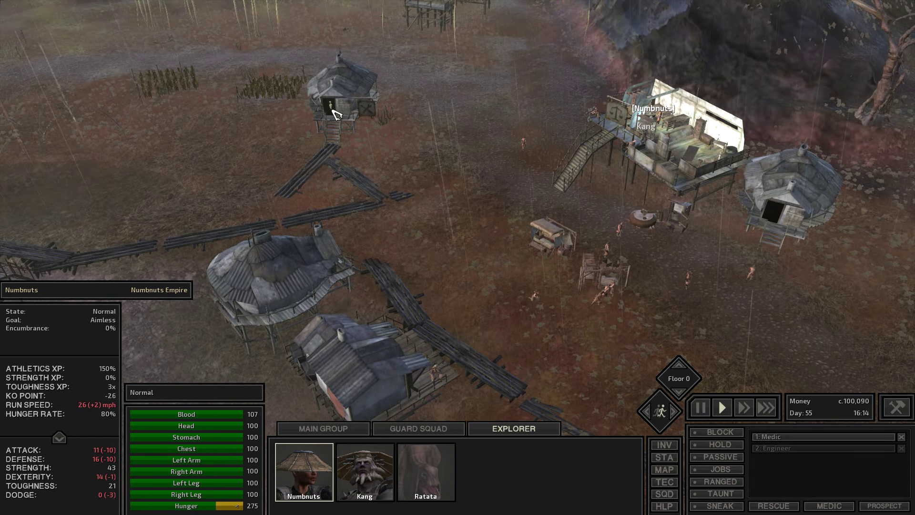
pyautogui.press('w')
pyautogui.scroll(5, 387, 177)
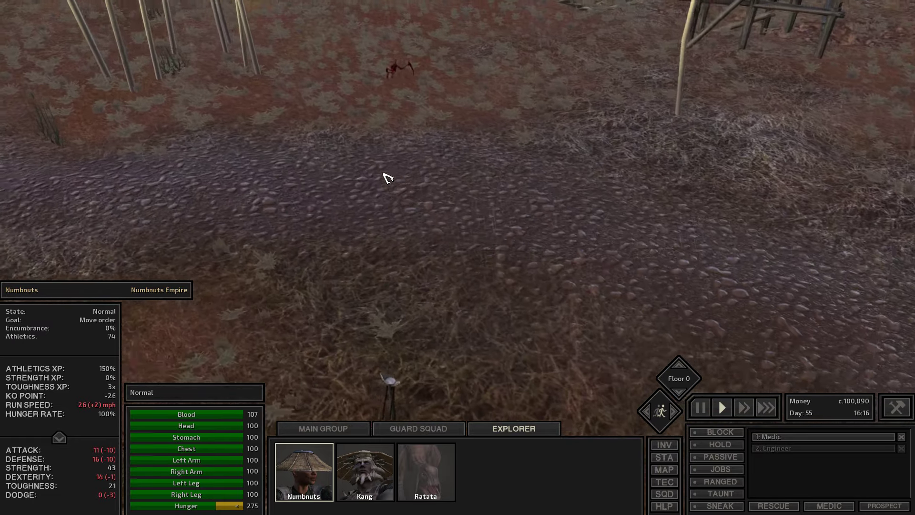
pyautogui.scroll(-3, 388, 177)
pyautogui.click(418, 129)
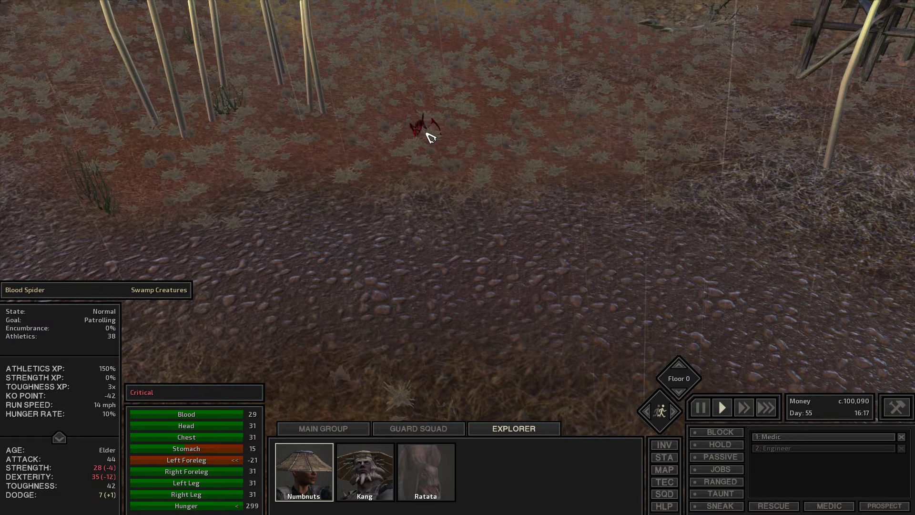
pyautogui.scroll(-8, 431, 148)
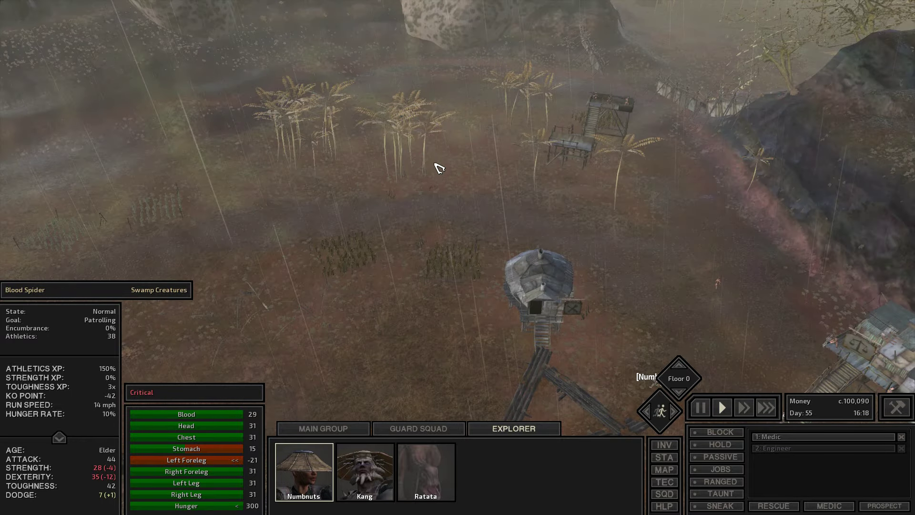
pyautogui.scroll(6, 557, 264)
pyautogui.scroll(3, 557, 265)
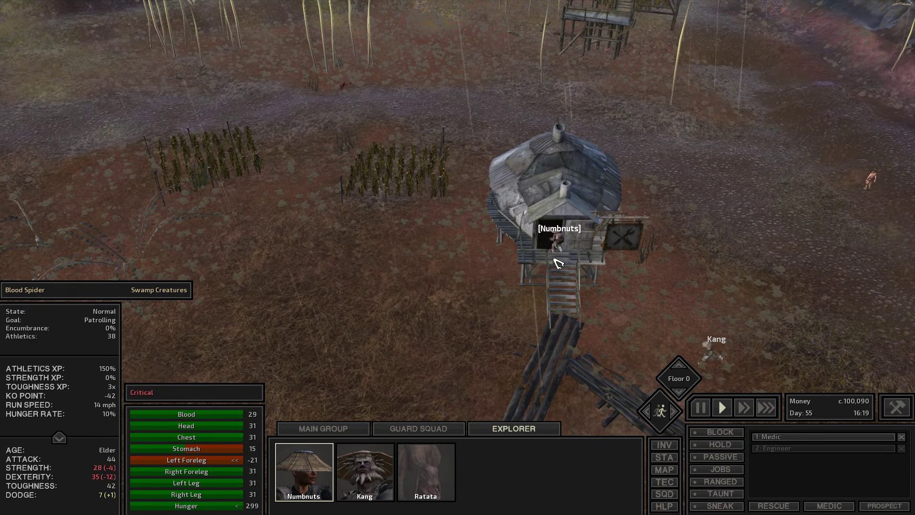
pyautogui.scroll(4, 558, 264)
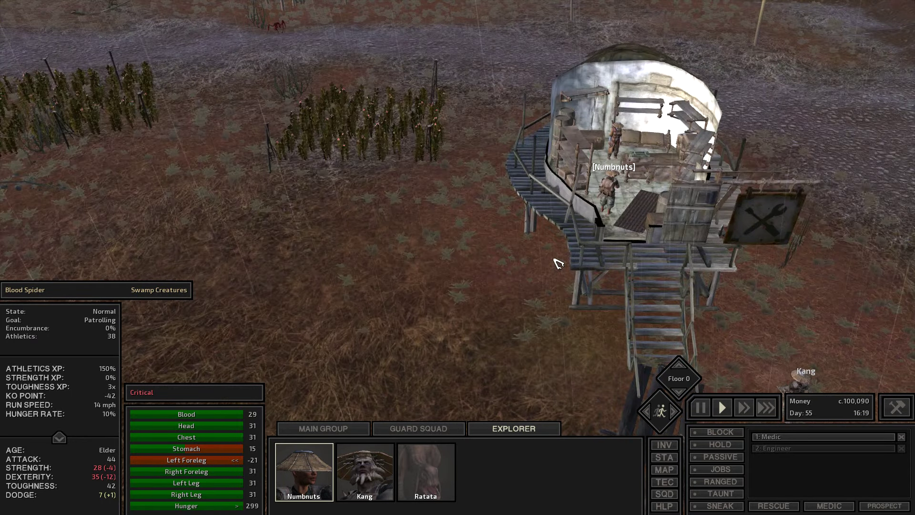
# - Talk to Streak at the tower and browse his trade stock
pyautogui.moveTo(557, 263); pyautogui.dragTo(530, 249)
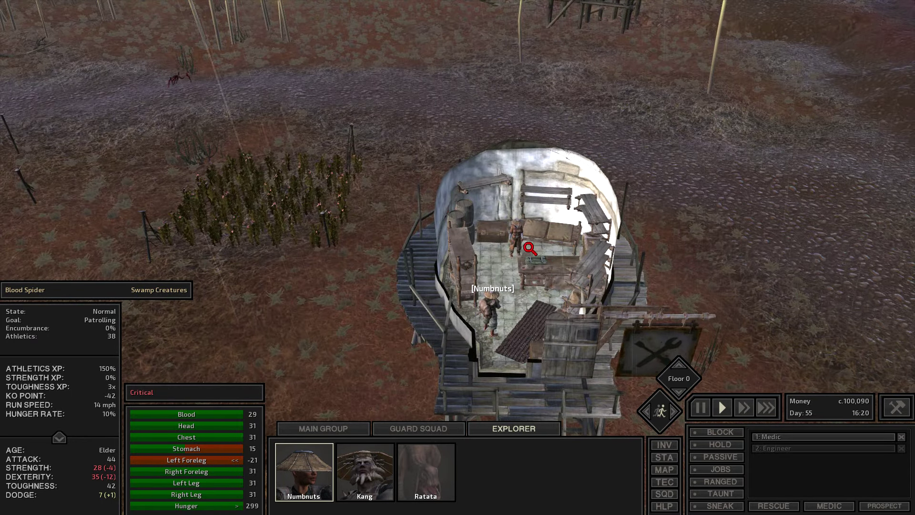
pyautogui.rightClick(521, 245)
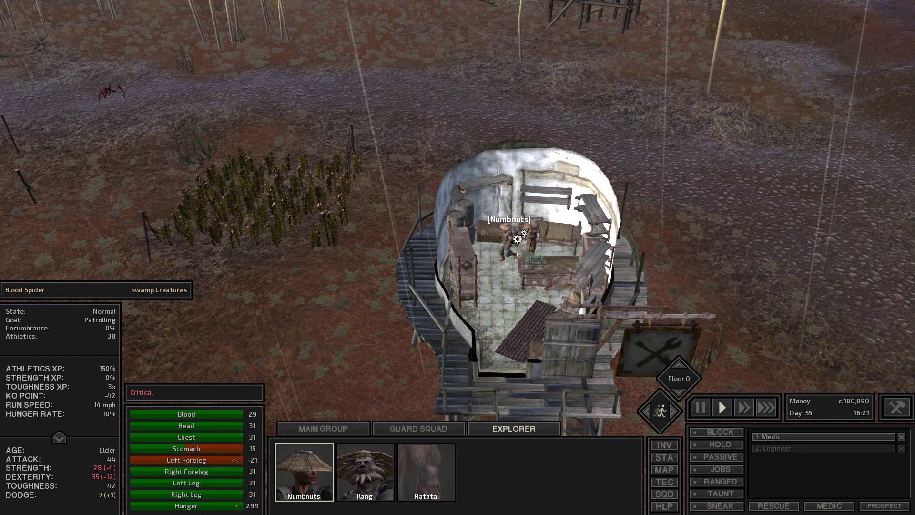
pyautogui.press('1')
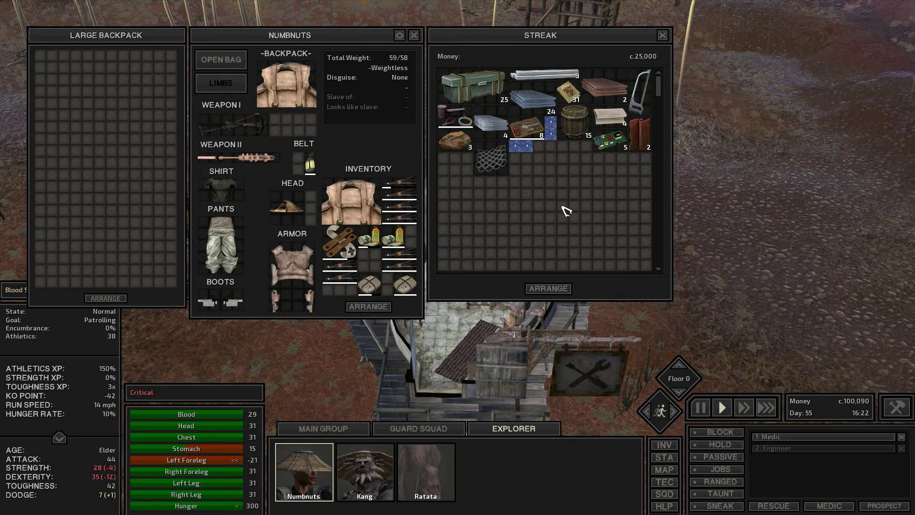
# - Buy Streak's four fabrics and iron plates, then swap the full backpack for the empty spare
pyautogui.keyDown('shift'); pyautogui.click(612, 121); pyautogui.keyUp('shift')
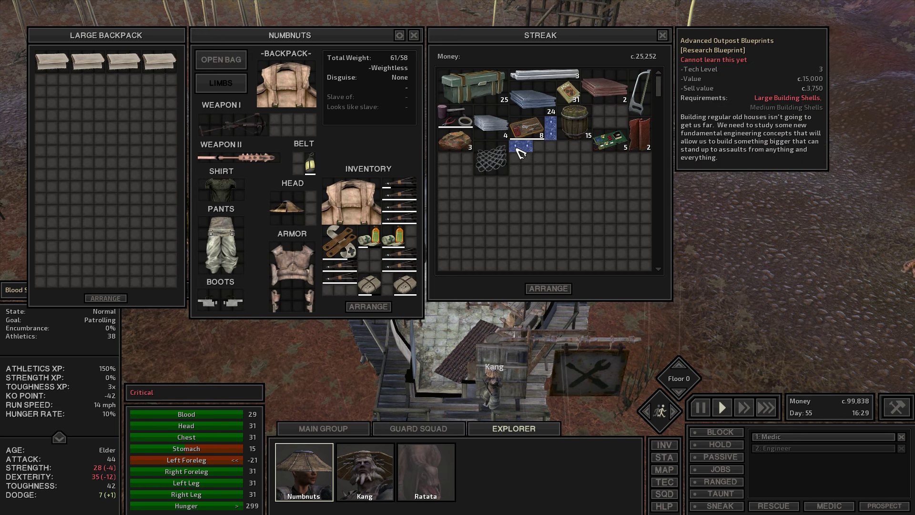
pyautogui.rightClick(547, 108)
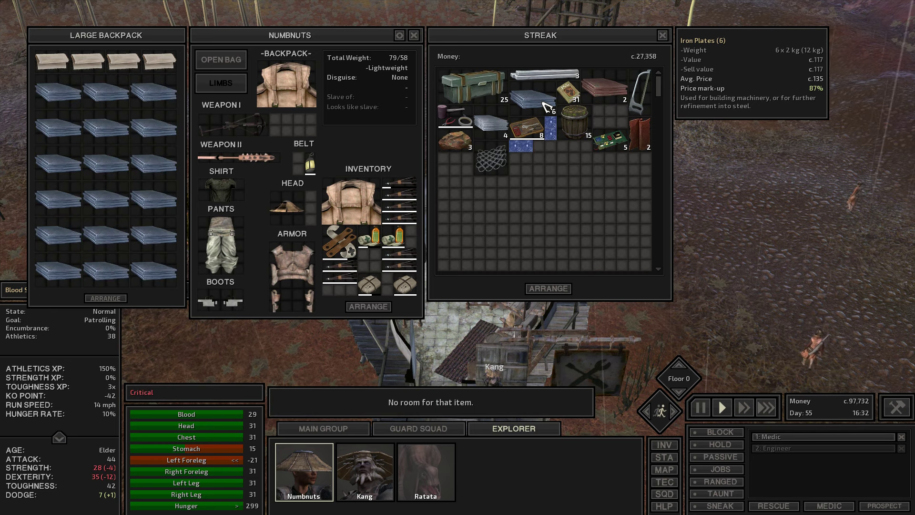
pyautogui.moveTo(286, 89); pyautogui.dragTo(345, 205)
# - Buy the remaining iron plates into the new backpack and close the trade screens
pyautogui.click(345, 206)
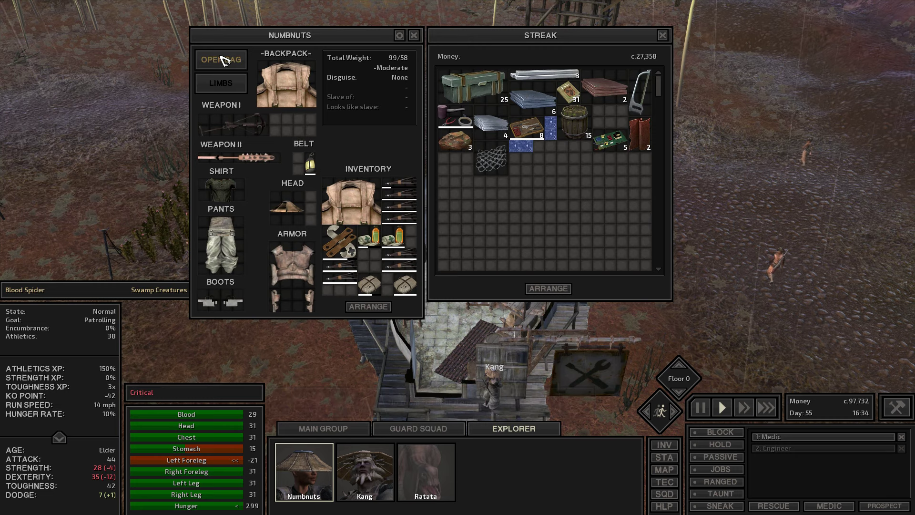
pyautogui.rightClick(350, 204)
pyautogui.rightClick(532, 104)
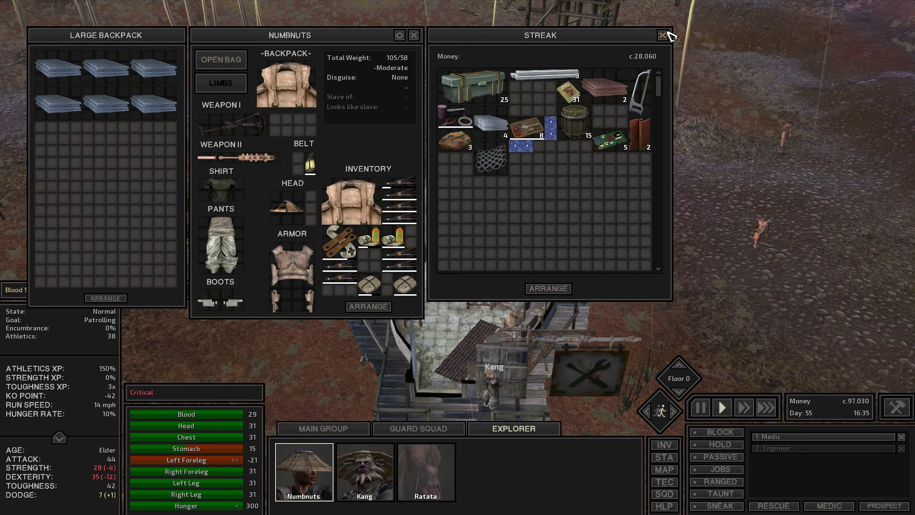
pyautogui.press('Escape')
pyautogui.scroll(-5, 322, 339)
pyautogui.scroll(-2, 324, 338)
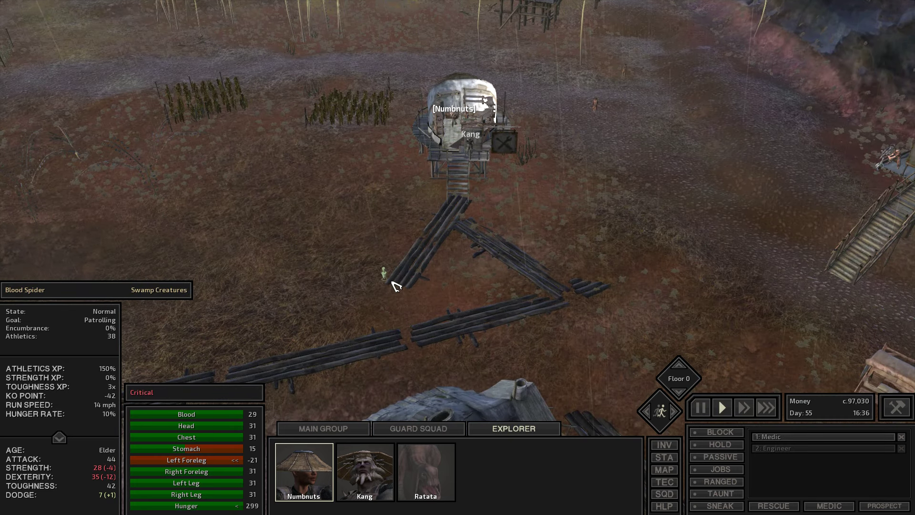
pyautogui.scroll(-5, 395, 285)
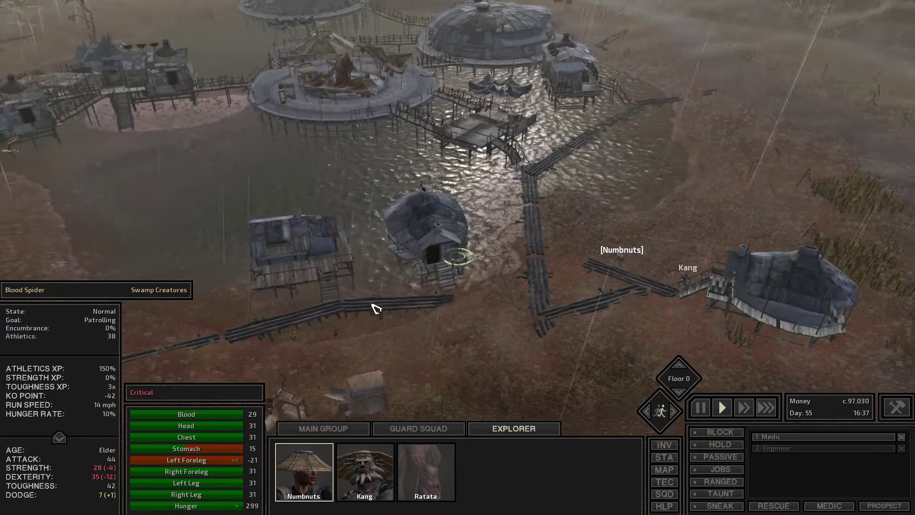
# - Rotate the camera toward the village centre along the boardwalk
pyautogui.moveTo(382, 307); pyautogui.dragTo(529, 301)
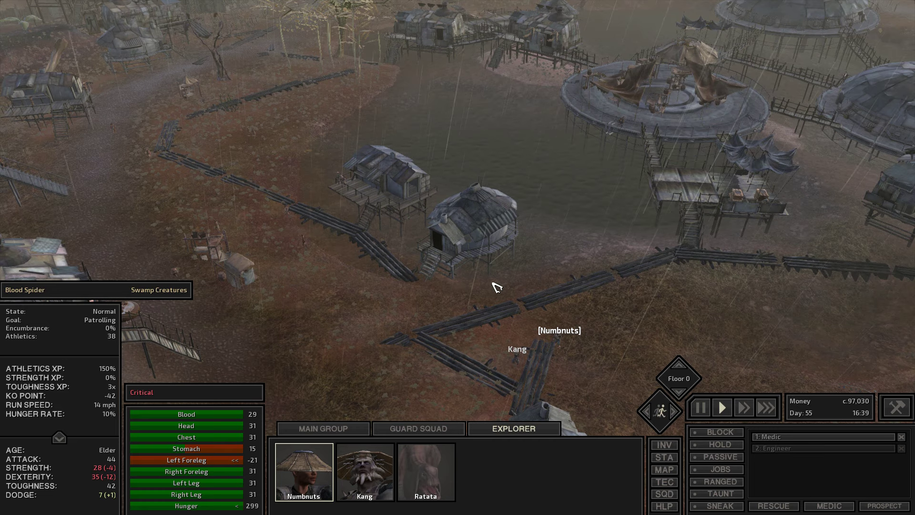
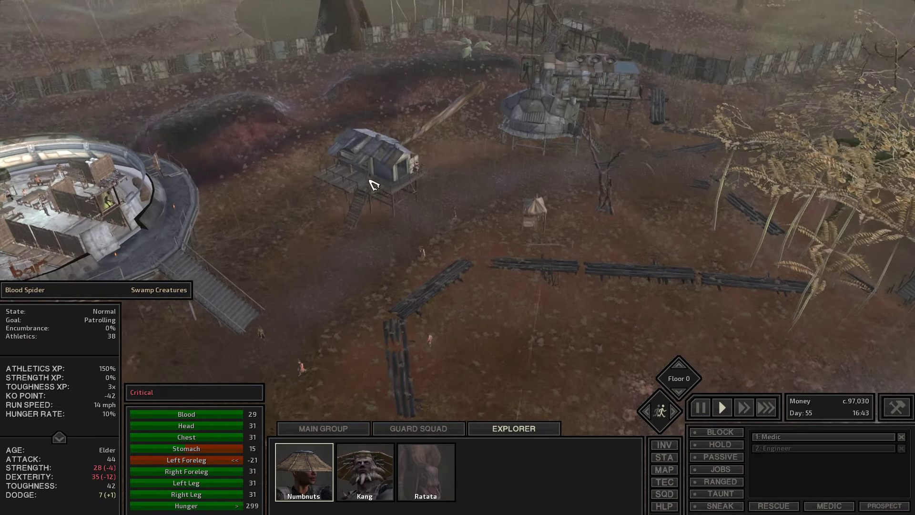
pyautogui.scroll(4, 372, 179)
# - Select Numbnuts and send him and Kang up the stairs onto the stilt building's deck
pyautogui.moveTo(487, 281)
pyautogui.mouseDown()
pyautogui.moveTo(370, 339)
pyautogui.moveTo(430, 313)
pyautogui.mouseUp()
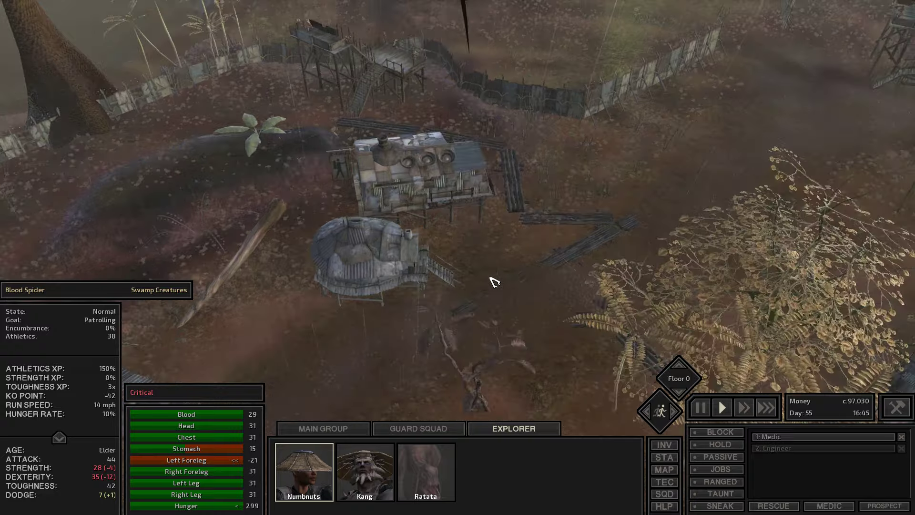
pyautogui.scroll(5, 434, 311)
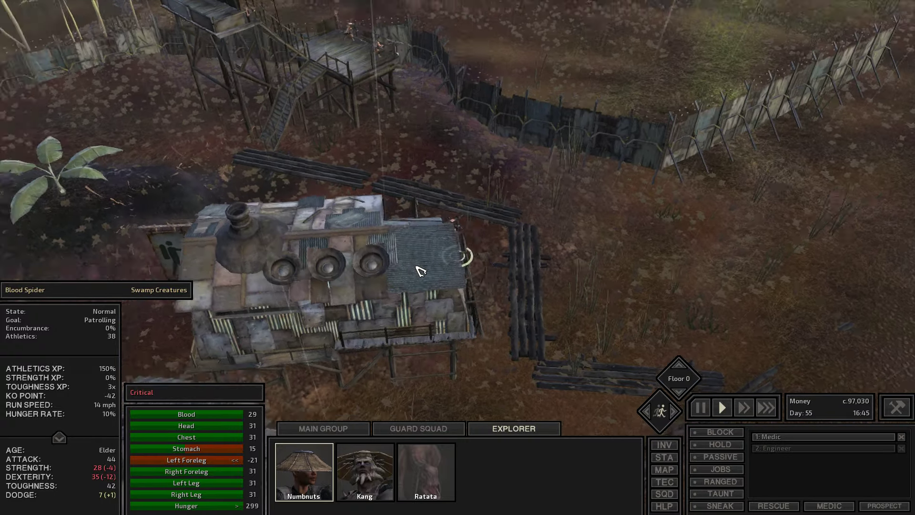
pyautogui.moveTo(421, 270); pyautogui.dragTo(443, 308)
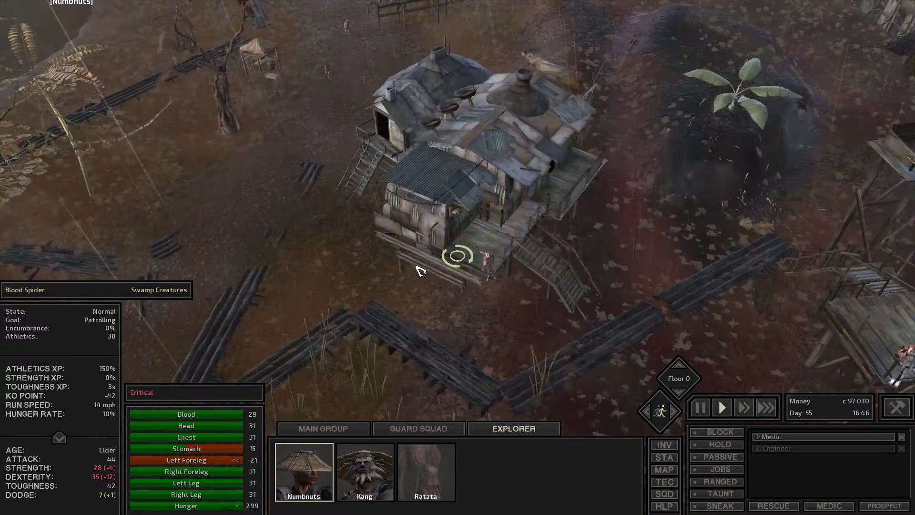
pyautogui.moveTo(457, 271); pyautogui.dragTo(501, 257)
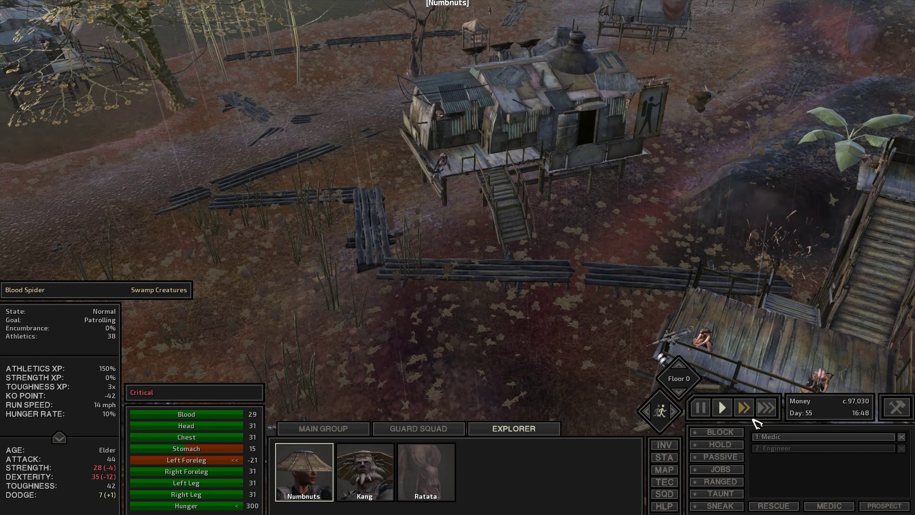
pyautogui.click(500, 410)
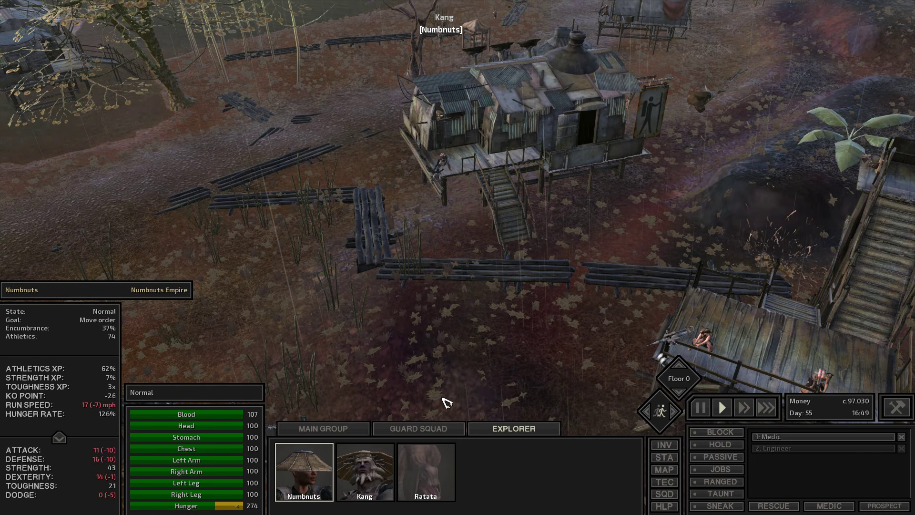
pyautogui.press('Tab')
pyautogui.press('Tab')
pyautogui.press('Tab')
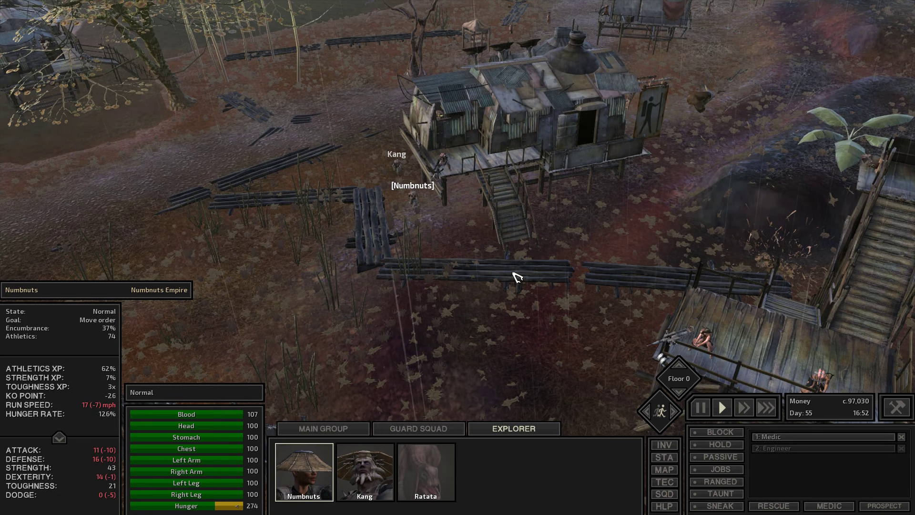
pyautogui.scroll(1, 512, 259)
pyautogui.scroll(1, 513, 259)
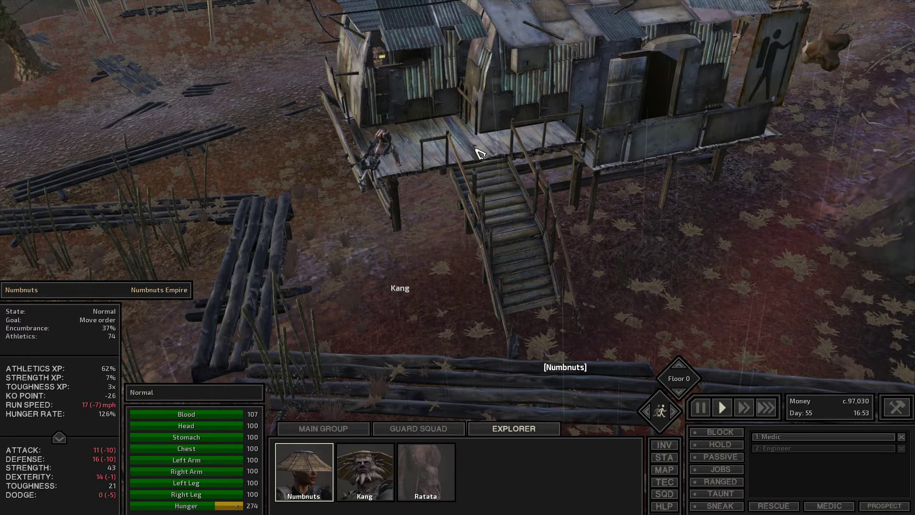
pyautogui.rightClick(483, 150)
pyautogui.scroll(3, 487, 164)
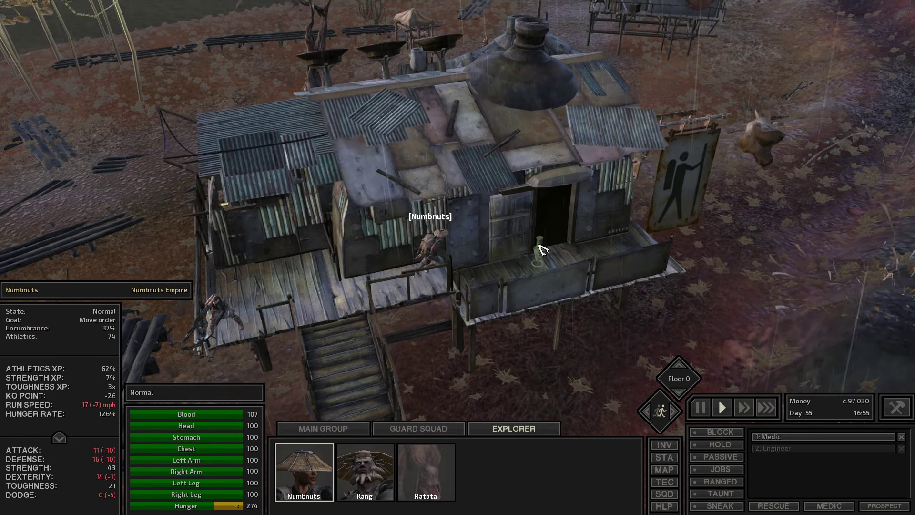
pyautogui.scroll(2, 541, 256)
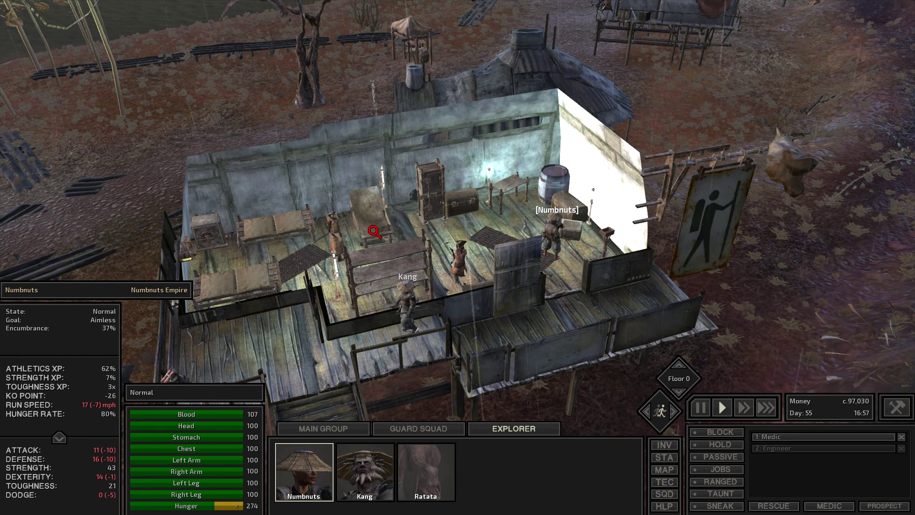
pyautogui.click(343, 235)
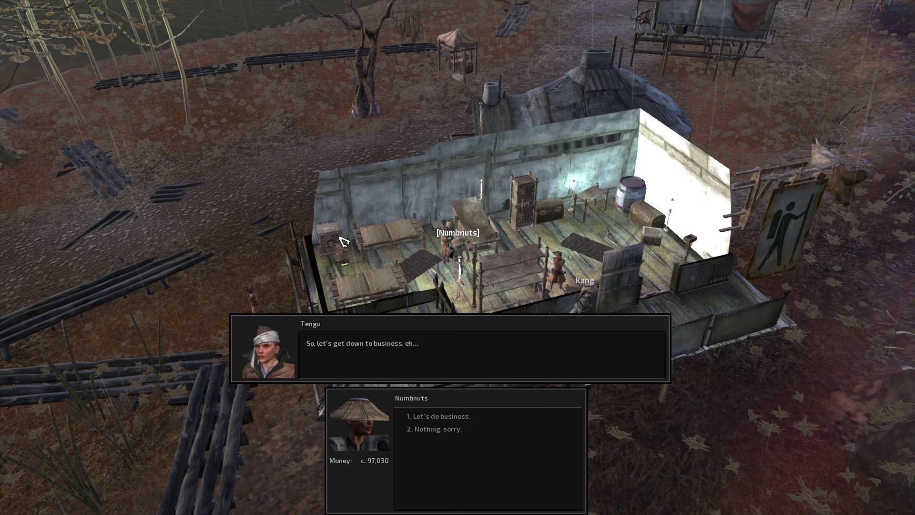
pyautogui.press('1')
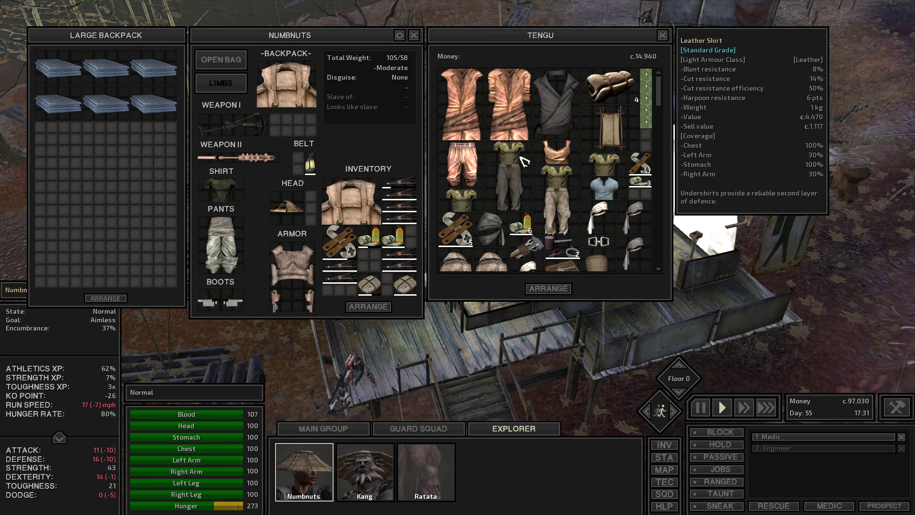
pyautogui.scroll(-1, 561, 185)
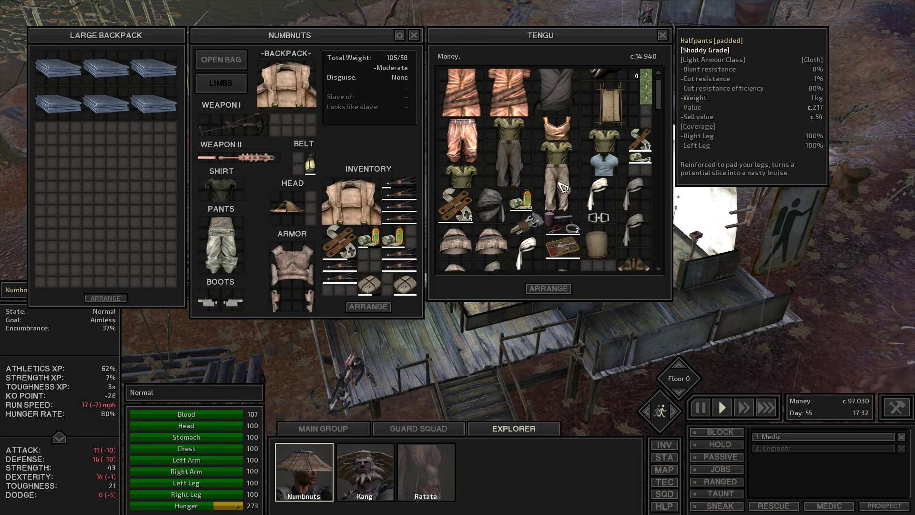
pyautogui.scroll(-1, 543, 185)
pyautogui.scroll(-1, 505, 187)
pyautogui.scroll(-1, 505, 187)
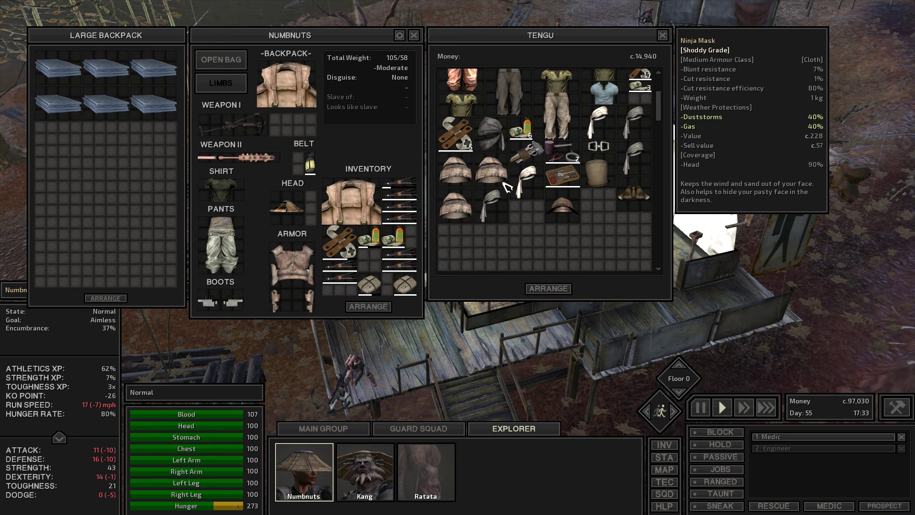
pyautogui.click(662, 35)
pyautogui.scroll(-5, 458, 214)
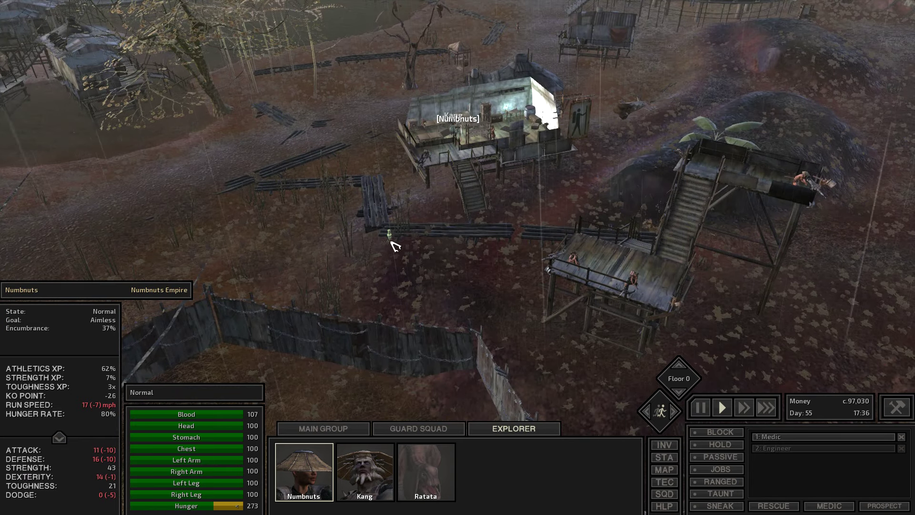
# - Walk Numbnuts and Kang across the swamp town to the raised trader building
pyautogui.rightClick(391, 243)
pyautogui.scroll(-4, 455, 221)
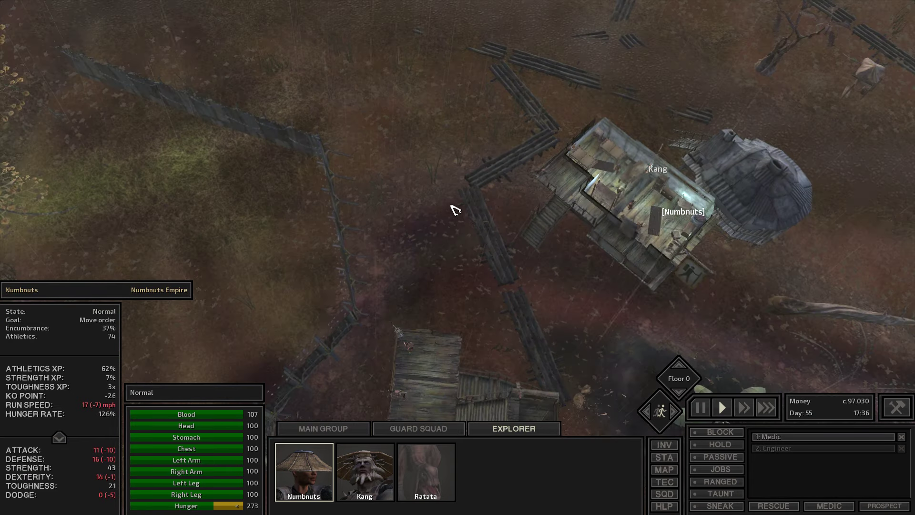
pyautogui.moveTo(456, 221); pyautogui.dragTo(367, 196)
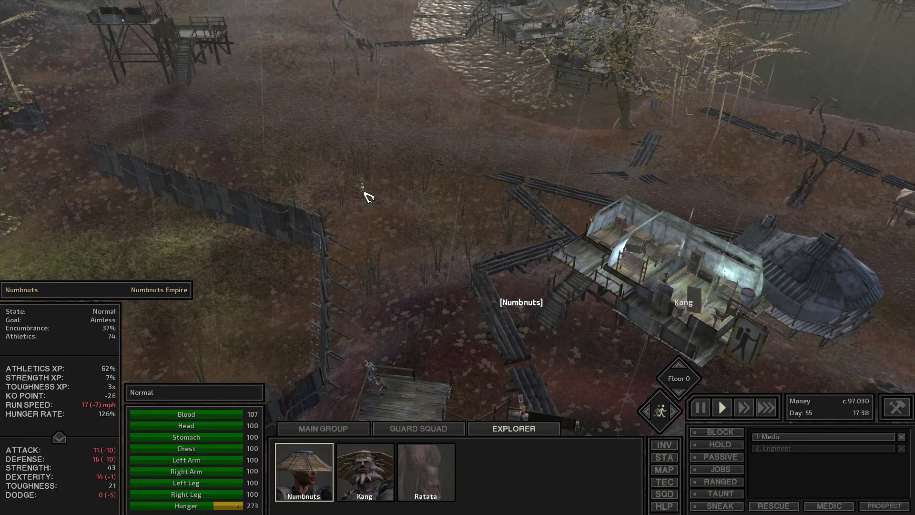
pyautogui.rightClick(367, 195)
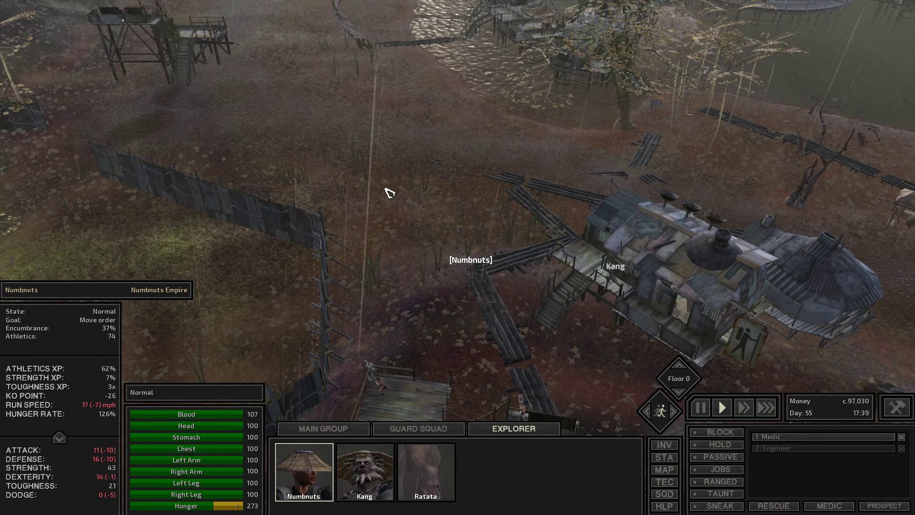
pyautogui.scroll(-5, 402, 228)
pyautogui.moveTo(402, 228); pyautogui.dragTo(472, 264)
pyautogui.scroll(5, 472, 264)
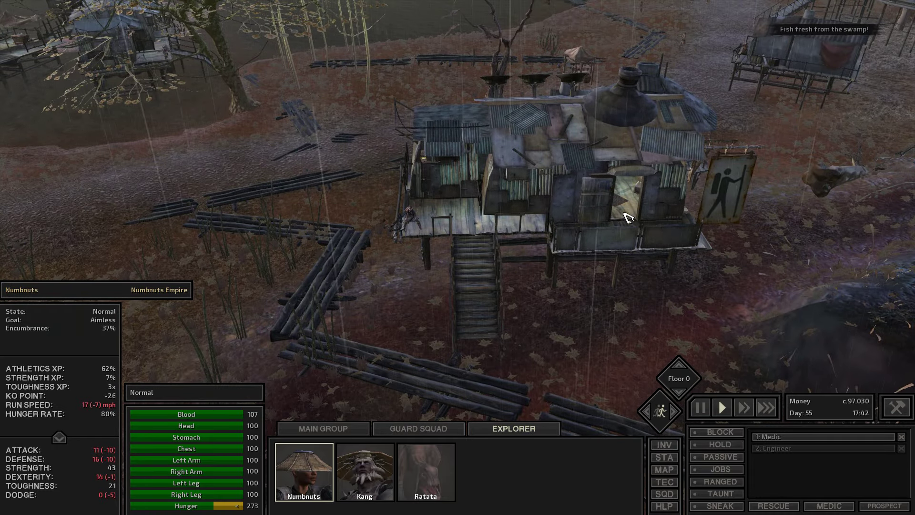
pyautogui.scroll(2, 627, 218)
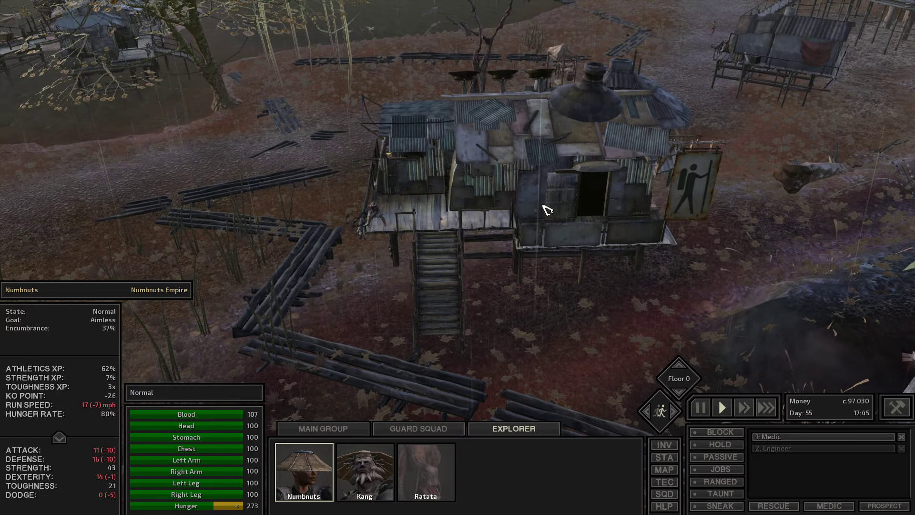
pyautogui.press('w')
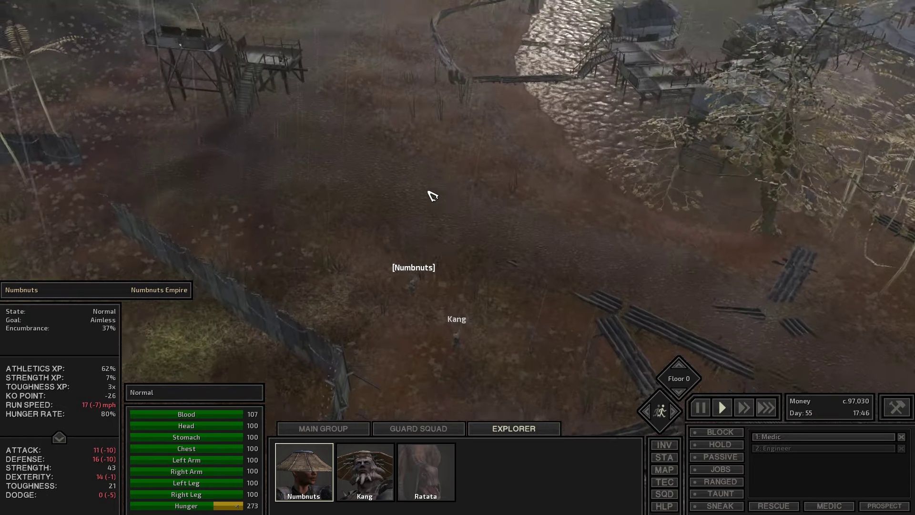
pyautogui.rightClick(433, 195)
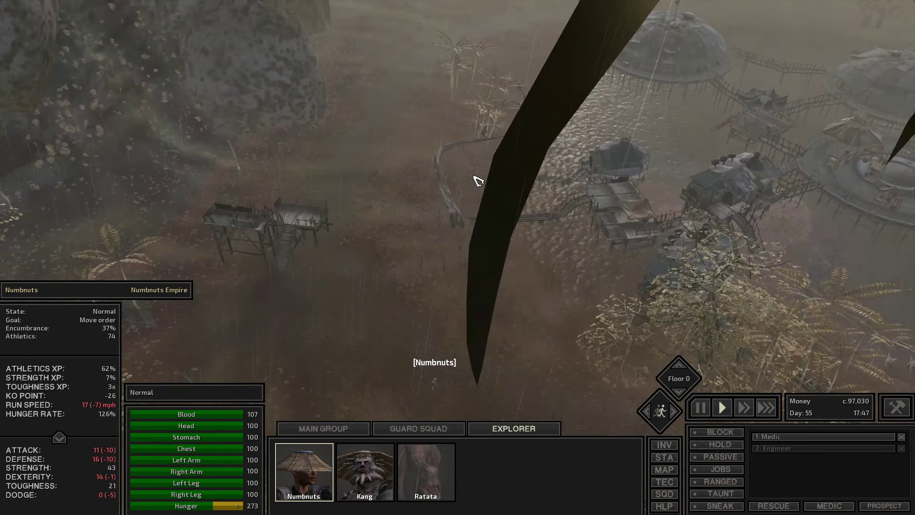
pyautogui.scroll(3, 477, 180)
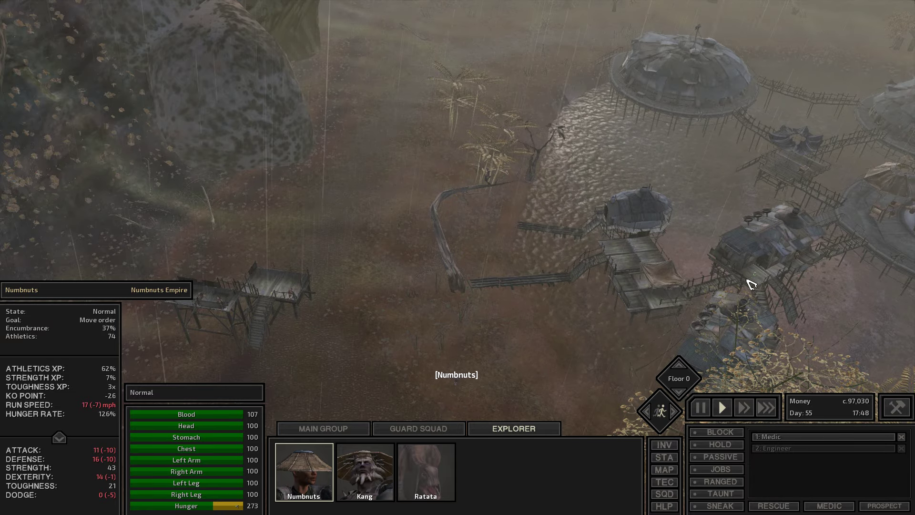
pyautogui.scroll(3, 577, 290)
pyautogui.scroll(-5, 577, 289)
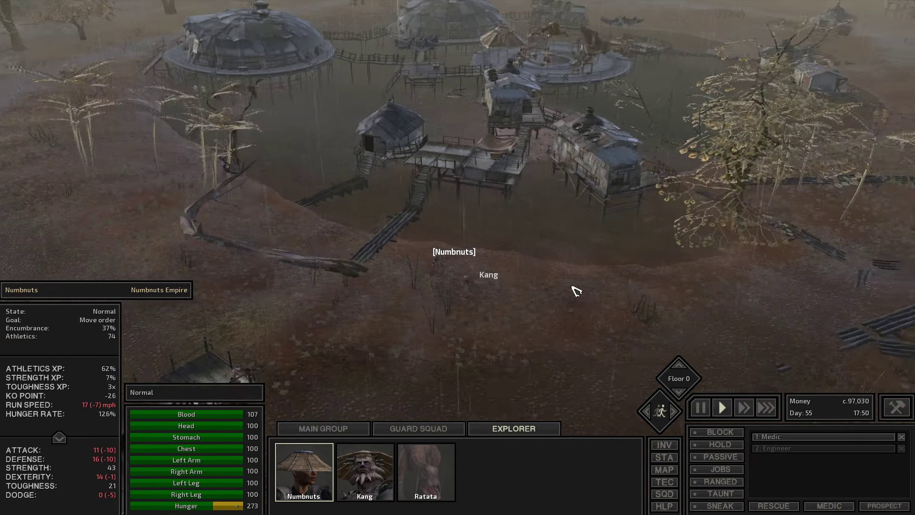
pyautogui.scroll(-2, 544, 288)
pyautogui.scroll(2, 544, 288)
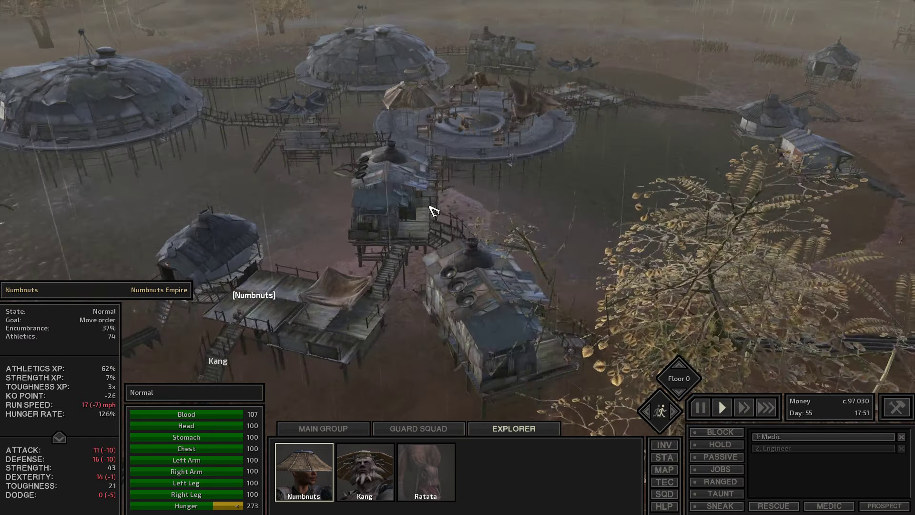
pyautogui.scroll(6, 371, 126)
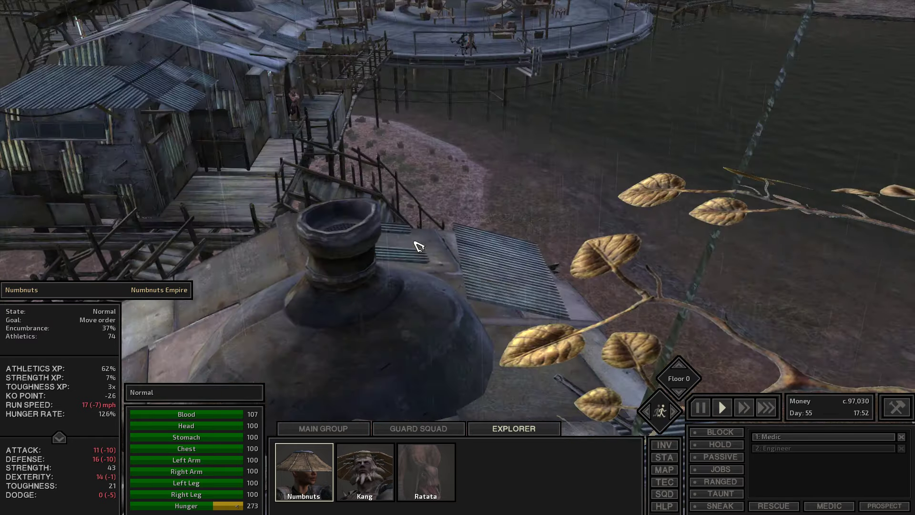
pyautogui.scroll(-2, 386, 208)
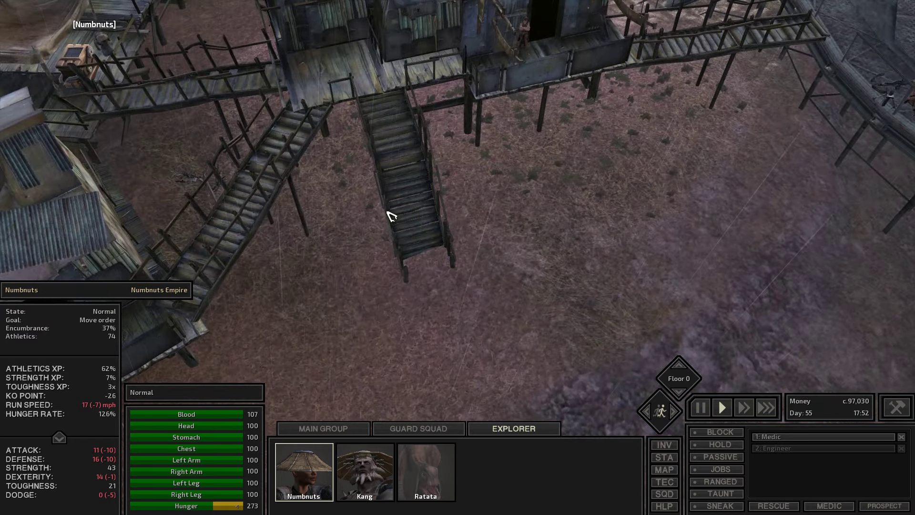
pyautogui.press('w')
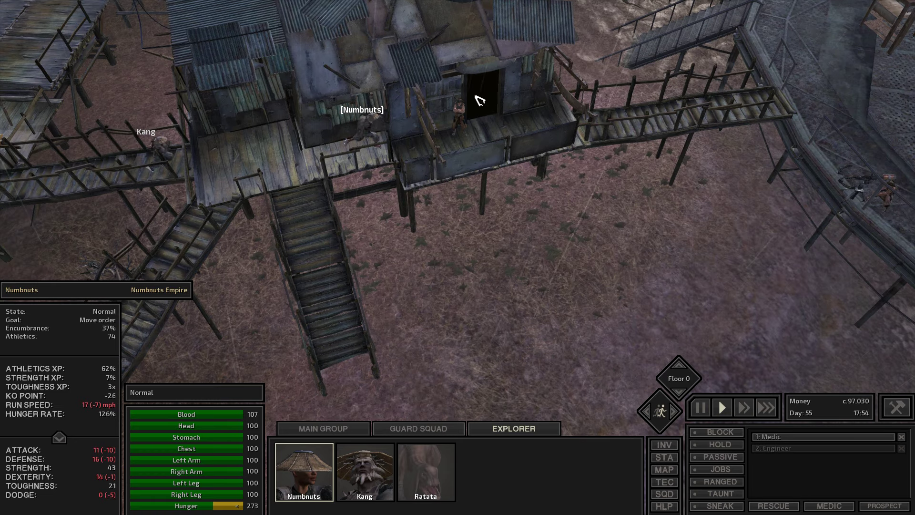
pyautogui.scroll(3, 473, 98)
pyautogui.scroll(3, 472, 99)
pyautogui.scroll(3, 472, 144)
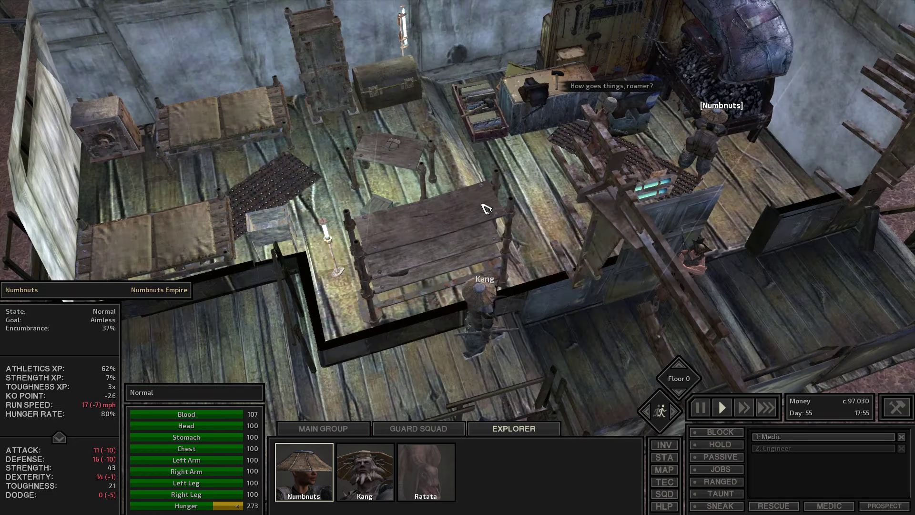
pyautogui.scroll(2, 501, 143)
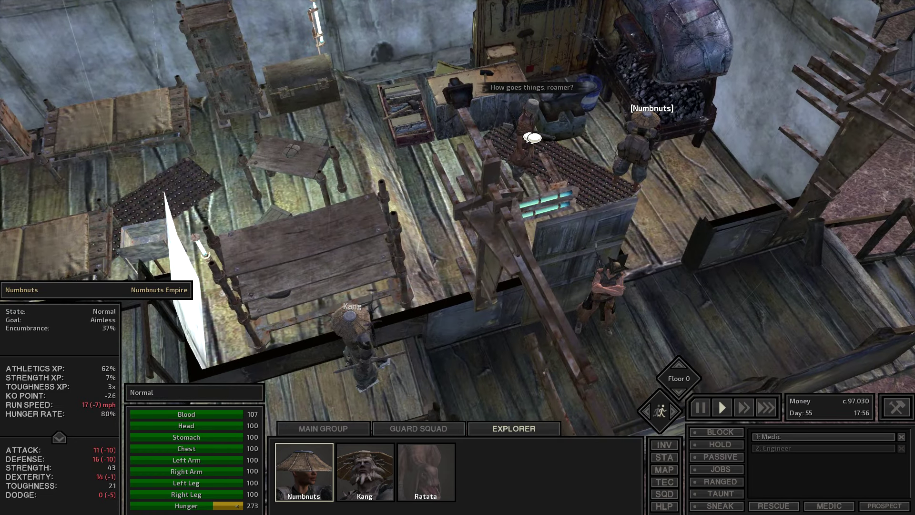
# - Browse trader Little's weapon and armour stock, then close the trade screens
pyautogui.click(532, 137)
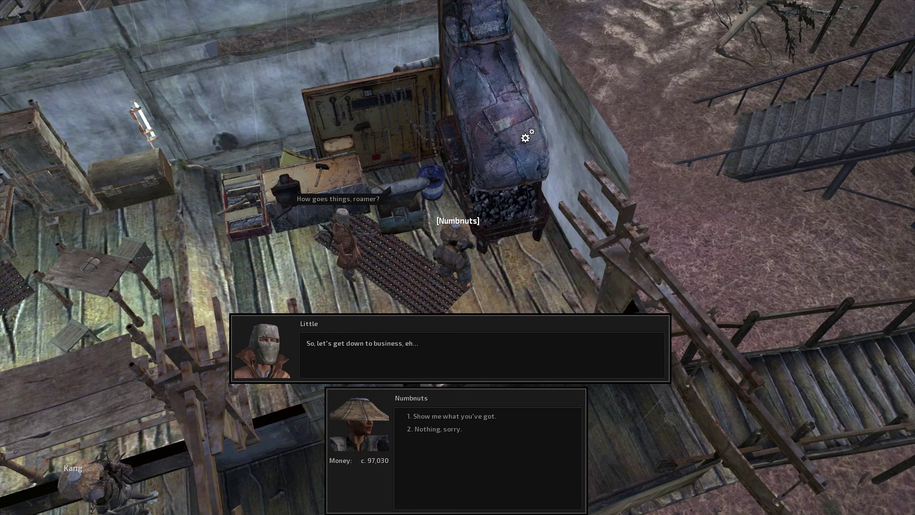
pyautogui.click(454, 417)
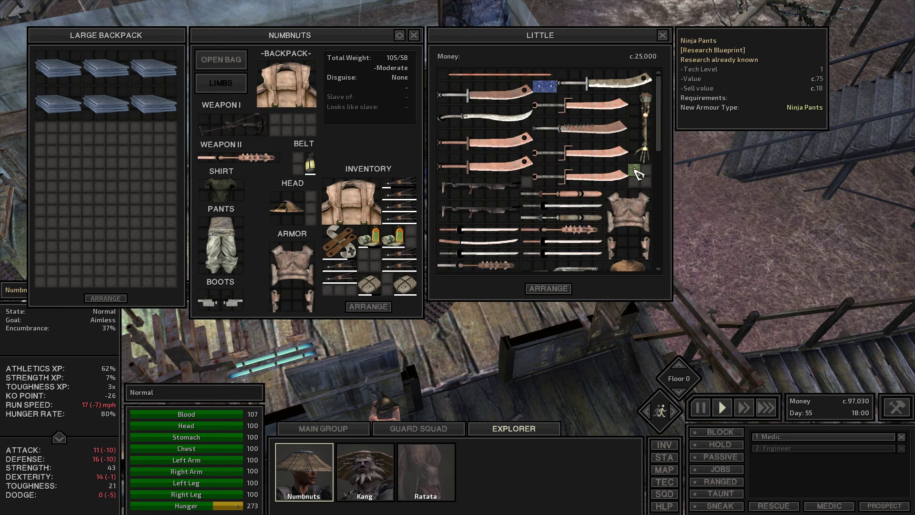
pyautogui.scroll(-1, 639, 174)
pyautogui.scroll(-1, 629, 194)
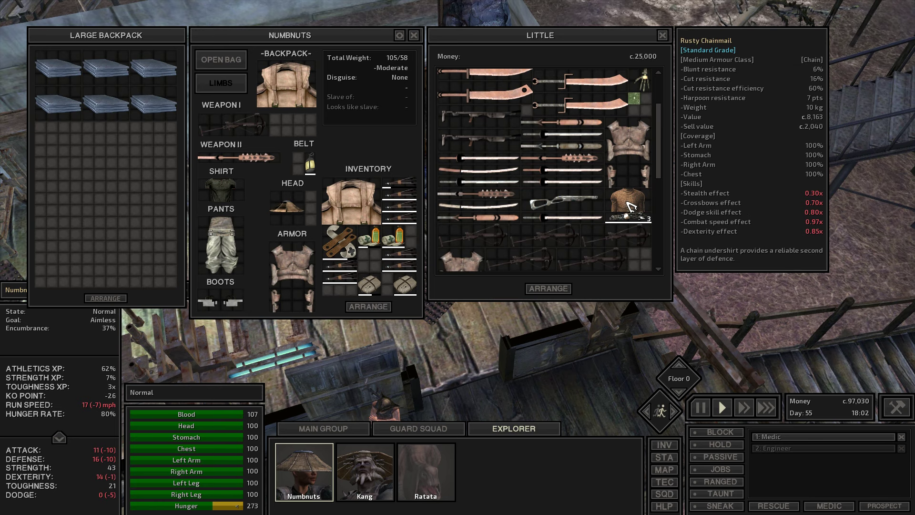
pyautogui.scroll(-1, 631, 207)
pyautogui.scroll(-2, 631, 206)
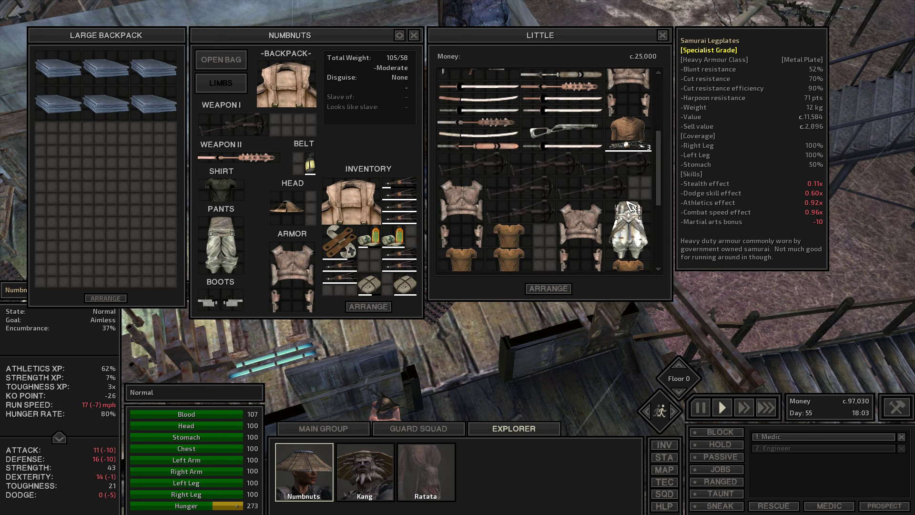
pyautogui.scroll(-1, 631, 207)
pyautogui.scroll(-1, 631, 206)
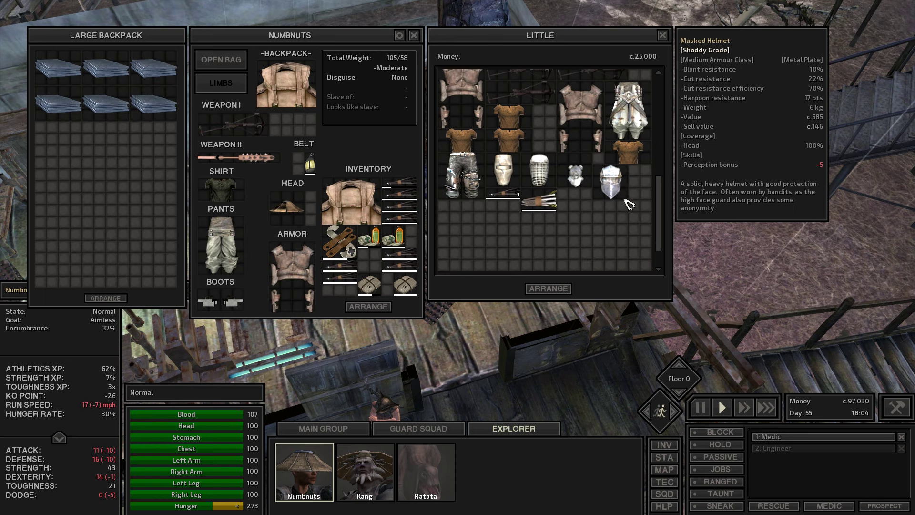
pyautogui.scroll(2, 505, 205)
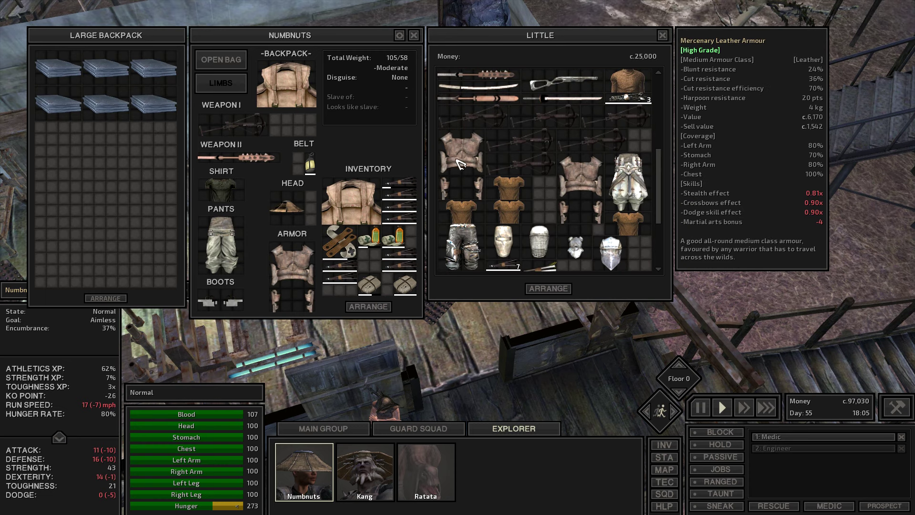
pyautogui.scroll(2, 461, 165)
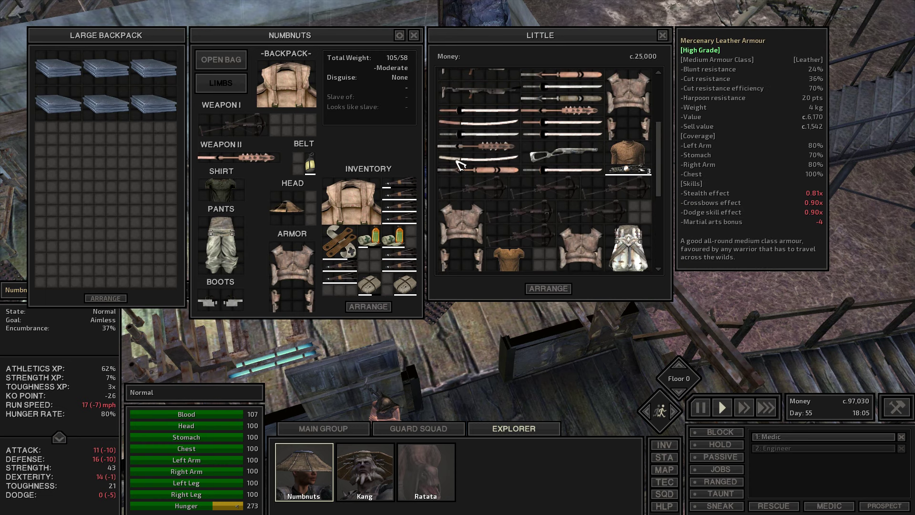
pyautogui.click(667, 36)
pyautogui.scroll(-5, 500, 144)
pyautogui.scroll(-4, 494, 108)
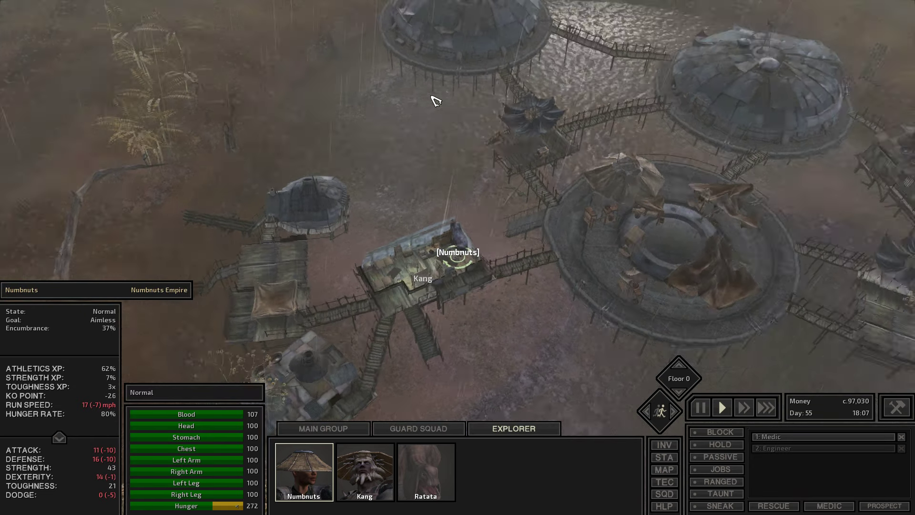
# - Walk Numbnuts into the round bar, over to the beds
pyautogui.moveTo(435, 101); pyautogui.dragTo(412, 114)
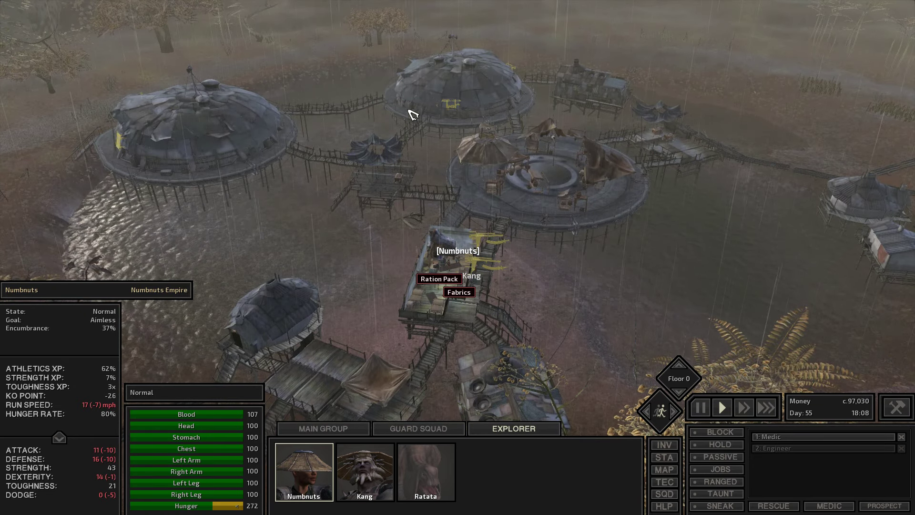
pyautogui.moveTo(165, 136)
pyautogui.mouseDown()
pyautogui.moveTo(372, 105)
pyautogui.moveTo(385, 128)
pyautogui.mouseUp()
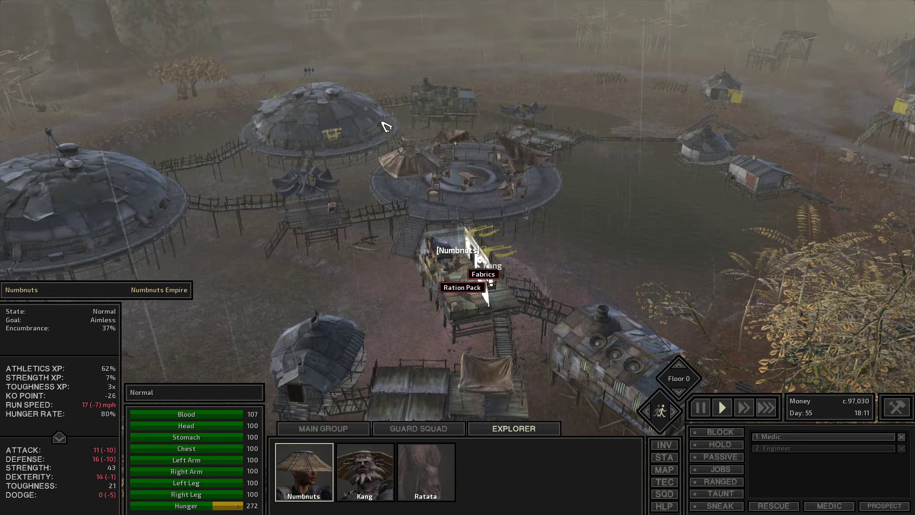
pyautogui.moveTo(384, 127); pyautogui.dragTo(341, 134)
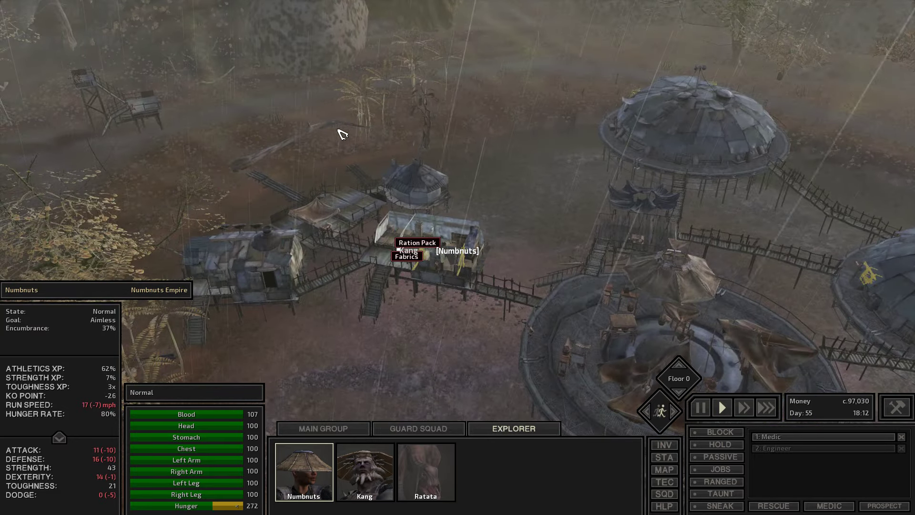
pyautogui.scroll(-5, 345, 136)
pyautogui.moveTo(345, 135); pyautogui.dragTo(493, 93)
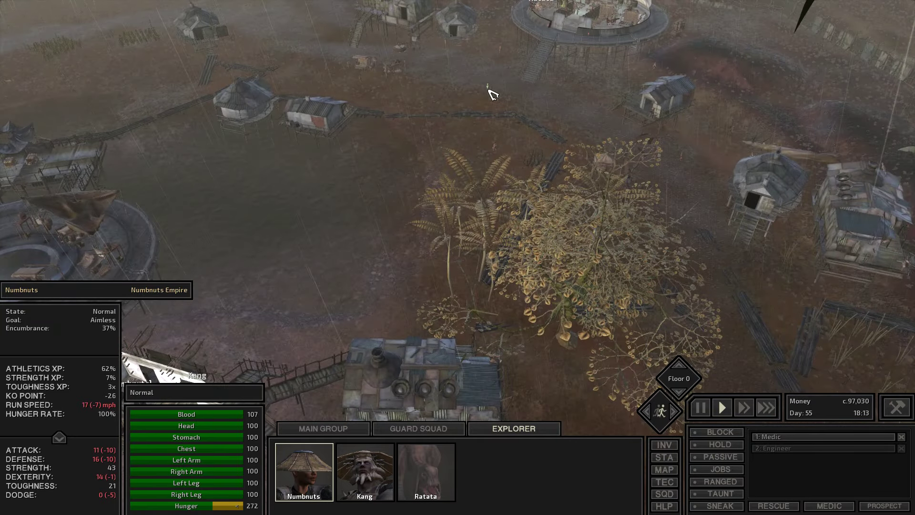
pyautogui.rightClick(492, 93)
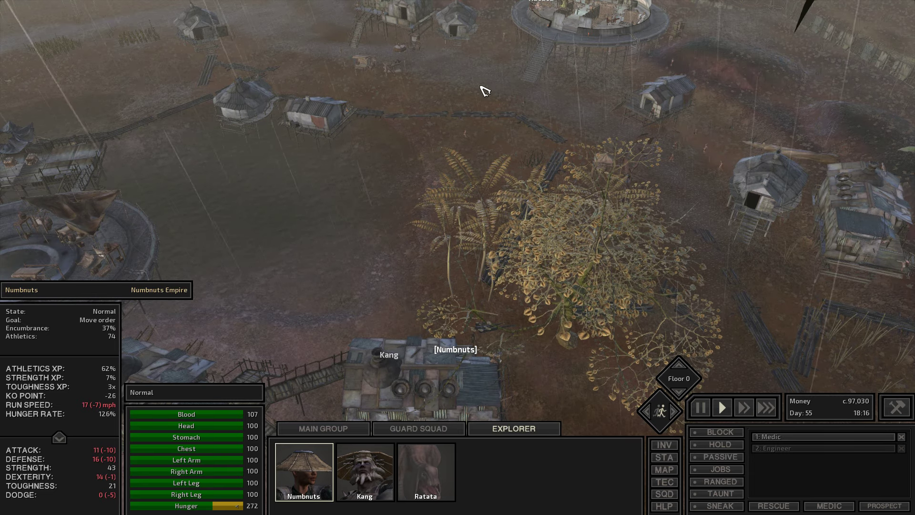
pyautogui.scroll(5, 472, 130)
pyautogui.rightClick(457, 164)
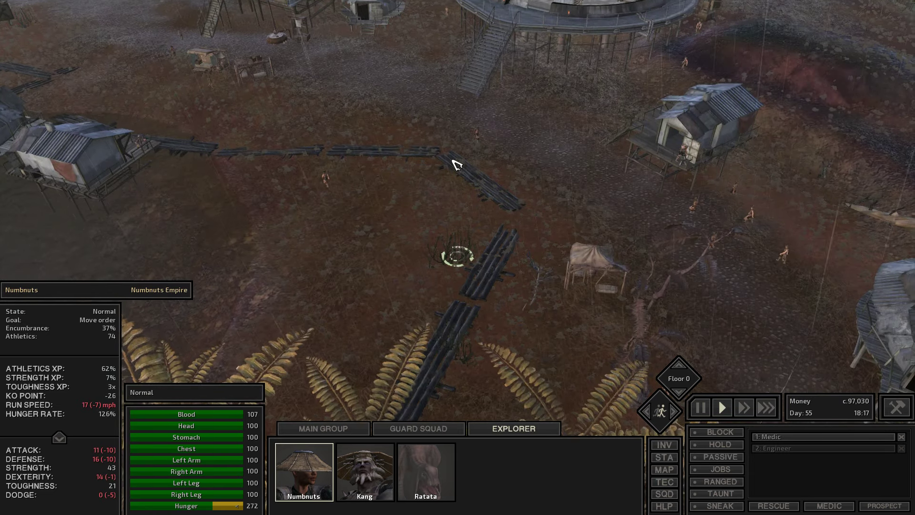
pyautogui.press('w')
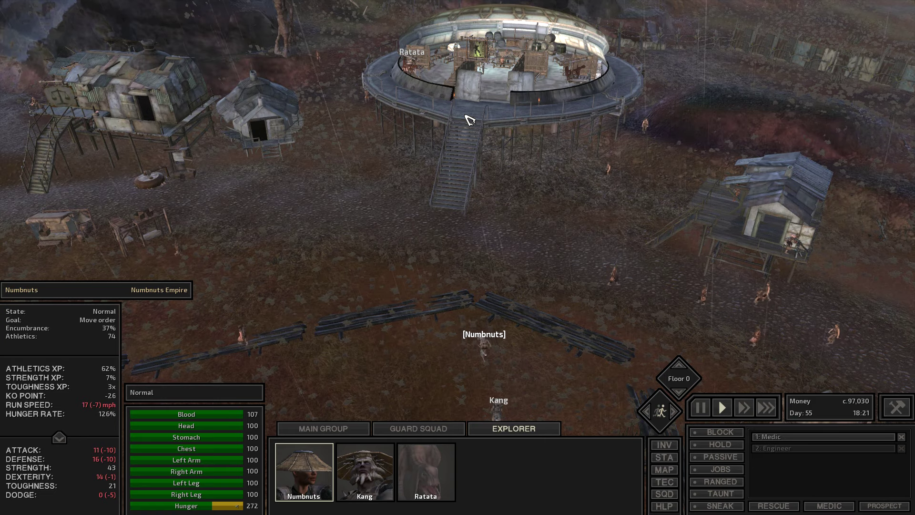
pyautogui.scroll(8, 469, 120)
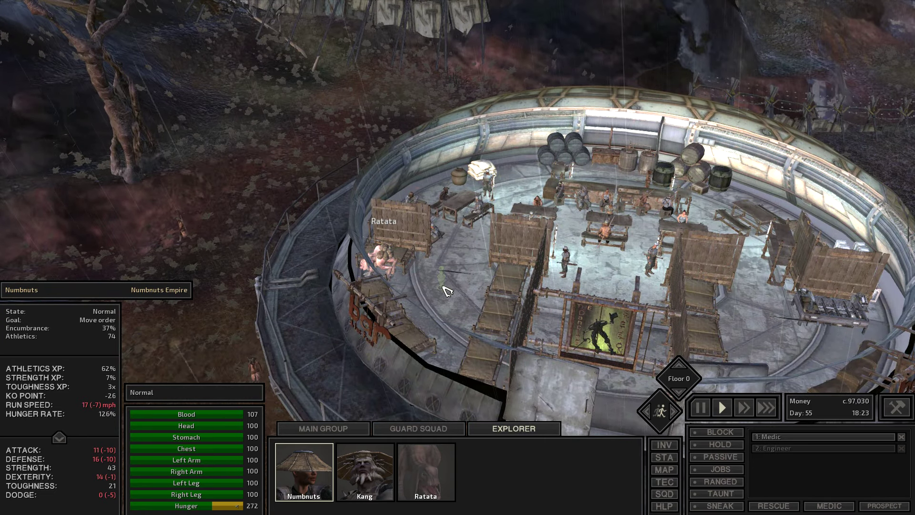
pyautogui.press('i')
pyautogui.press('i')
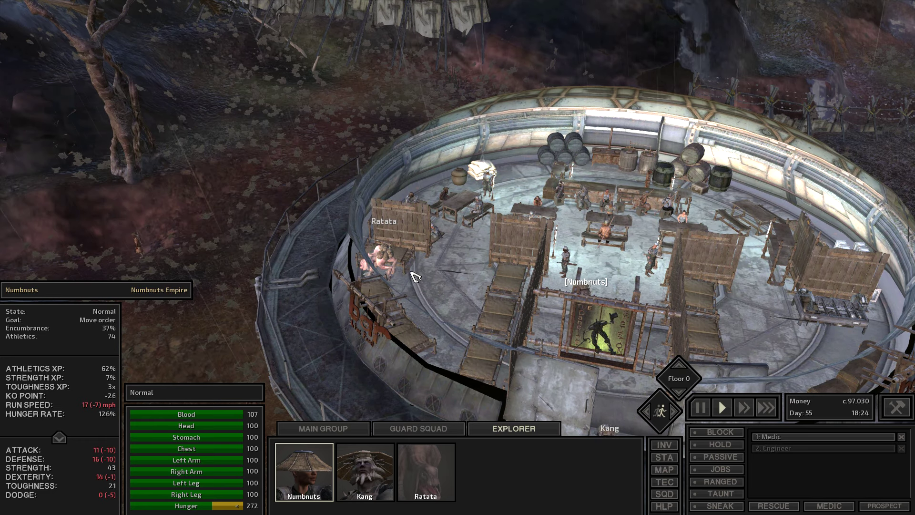
pyautogui.rightClick(392, 257)
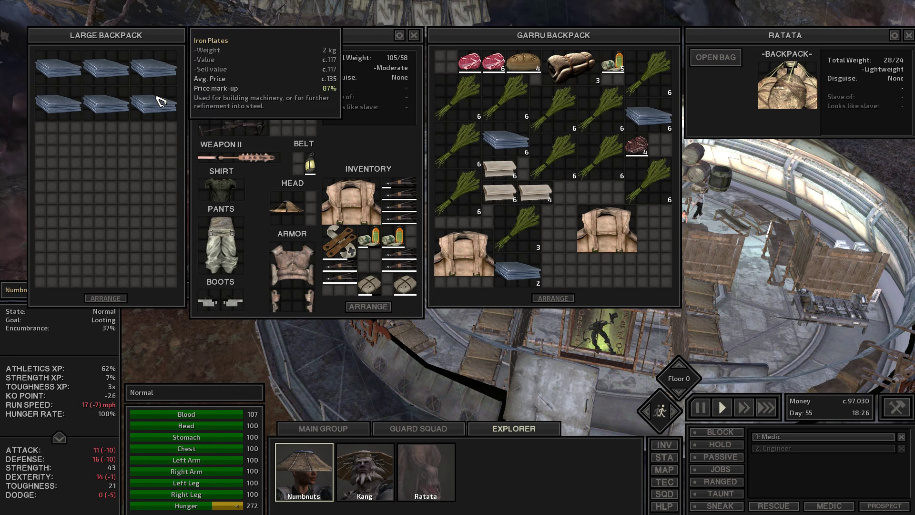
# - Move the first iron plate stacks from the Large Backpack into Ratata's Garru backpack
pyautogui.rightClick(159, 106)
pyautogui.rightClick(107, 105)
pyautogui.rightClick(61, 104)
pyautogui.rightClick(60, 69)
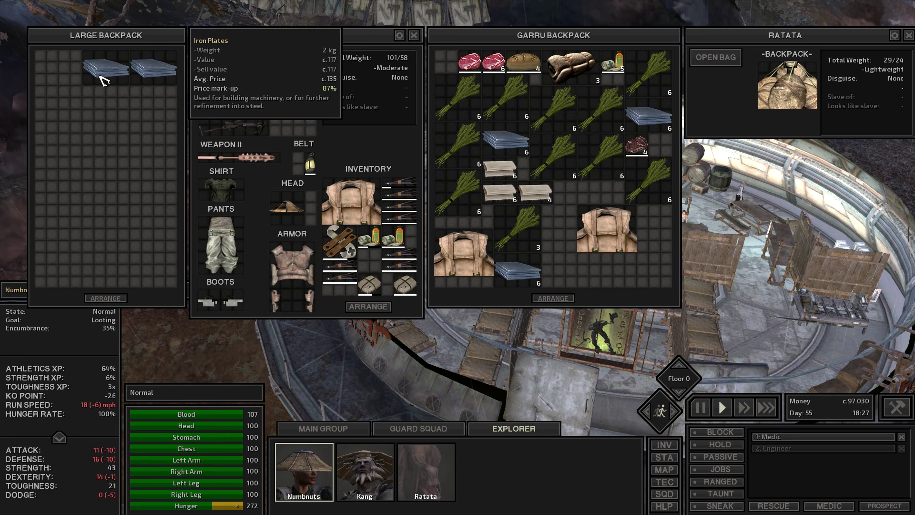
pyautogui.rightClick(107, 70)
pyautogui.rightClick(147, 76)
pyautogui.rightClick(351, 204)
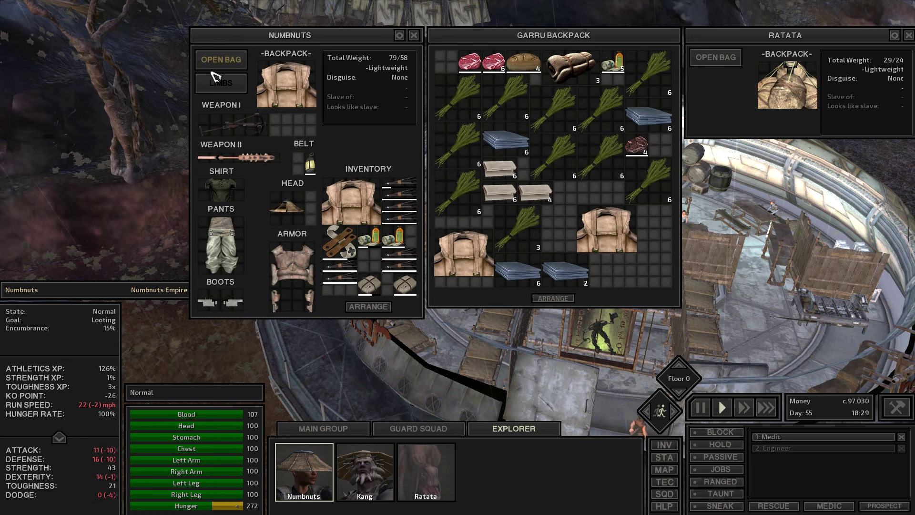
# - Transfer the fabrics and more iron plate stacks into the Garru backpack
pyautogui.click(221, 60)
pyautogui.rightClick(159, 61)
pyautogui.rightClick(124, 61)
pyautogui.rightClick(88, 61)
pyautogui.rightClick(51, 61)
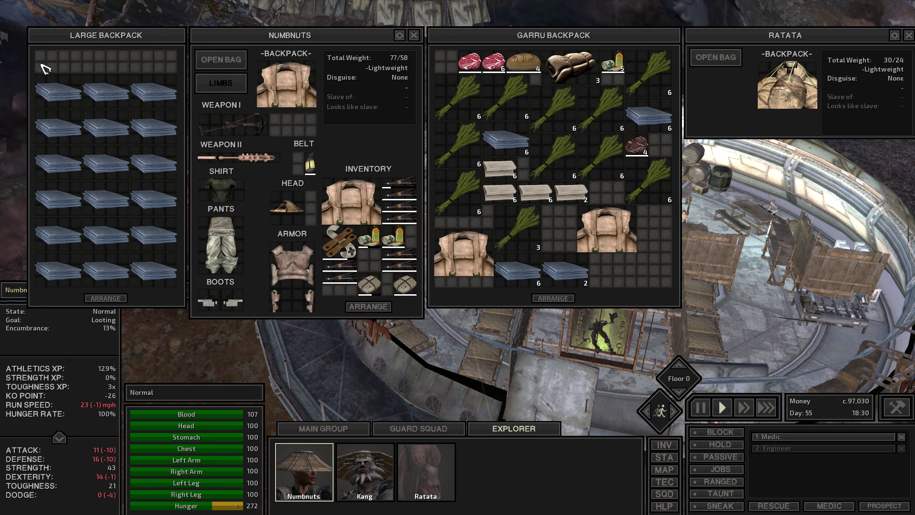
pyautogui.rightClick(57, 92)
pyautogui.rightClick(105, 91)
pyautogui.rightClick(153, 91)
pyautogui.rightClick(153, 128)
pyautogui.rightClick(105, 128)
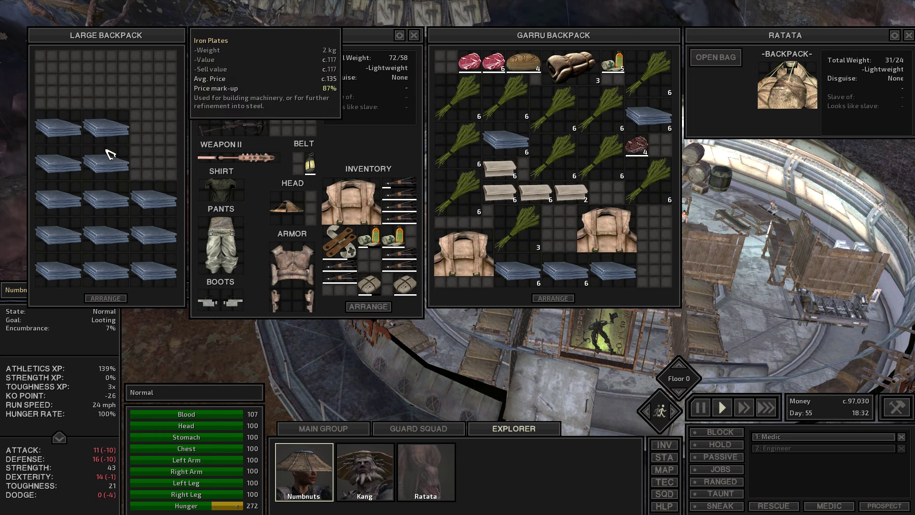
pyautogui.rightClick(153, 163)
pyautogui.rightClick(57, 163)
pyautogui.rightClick(105, 163)
pyautogui.rightClick(57, 128)
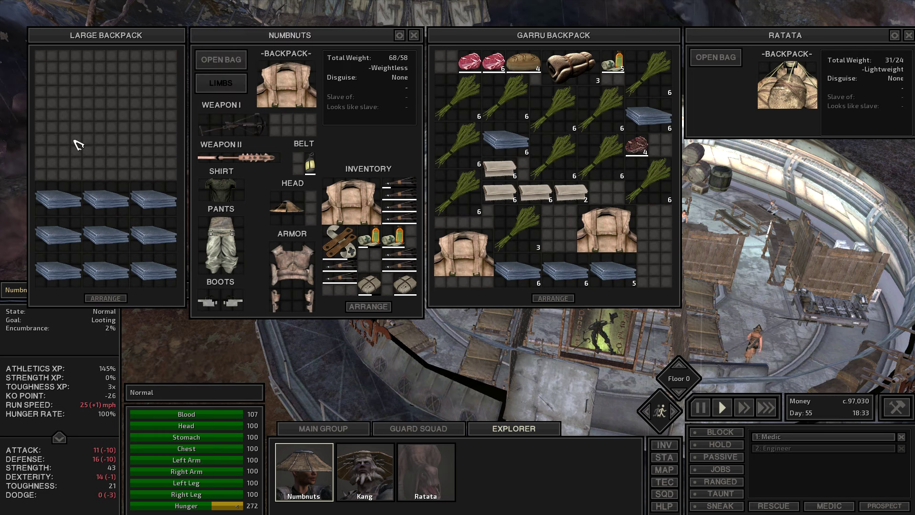
pyautogui.rightClick(58, 200)
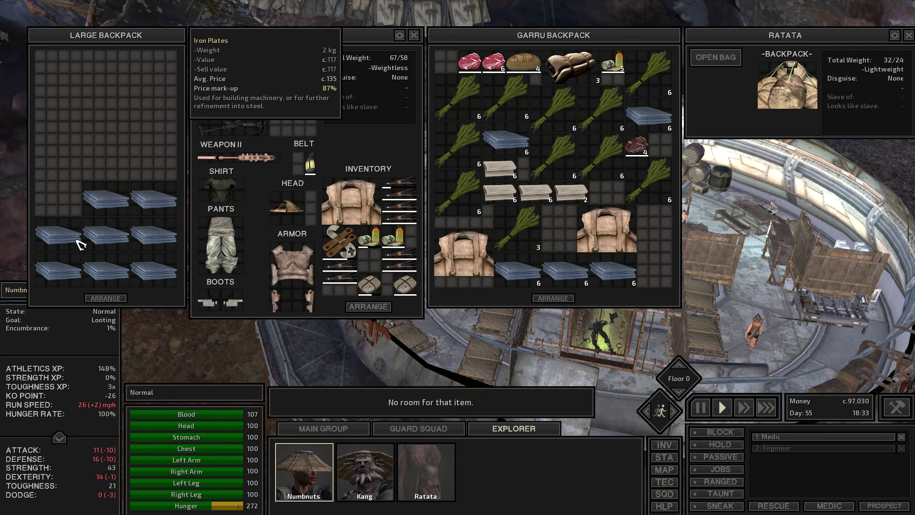
# - Arrange the Garru backpack, move the last iron plates in, and close the inventories
pyautogui.click(554, 298)
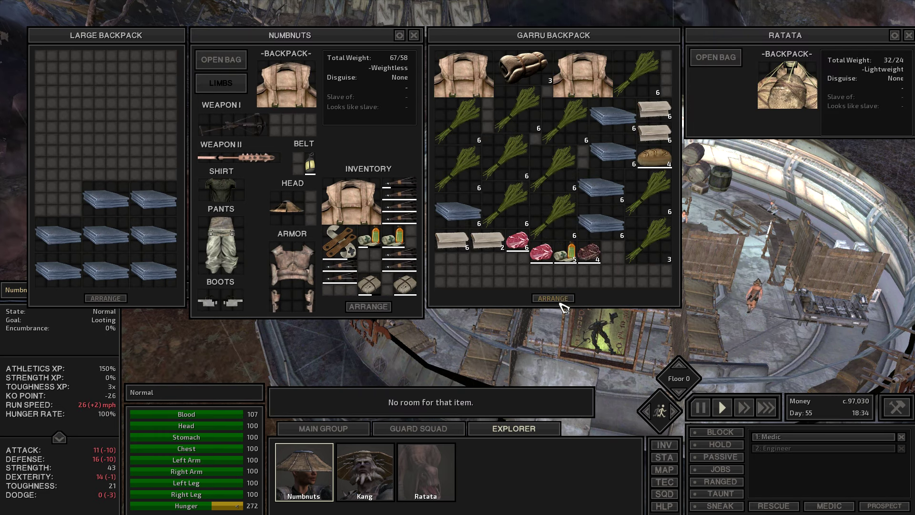
pyautogui.rightClick(153, 199)
pyautogui.rightClick(104, 200)
pyautogui.rightClick(107, 234)
pyautogui.rightClick(153, 235)
pyautogui.rightClick(154, 270)
pyautogui.rightClick(106, 271)
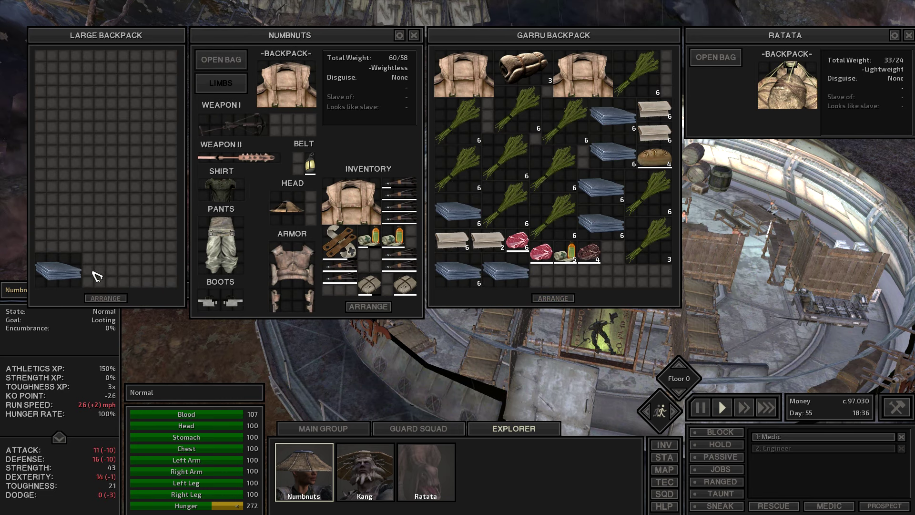
pyautogui.rightClick(57, 270)
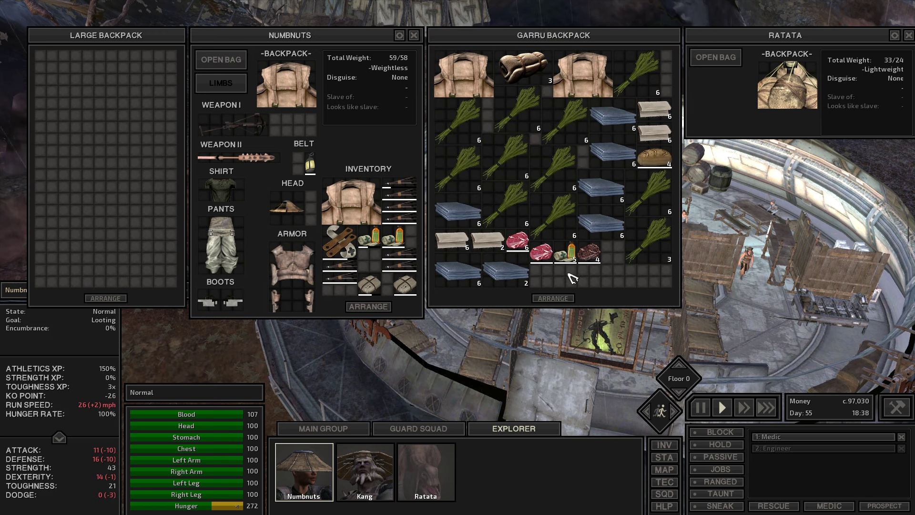
pyautogui.click(562, 300)
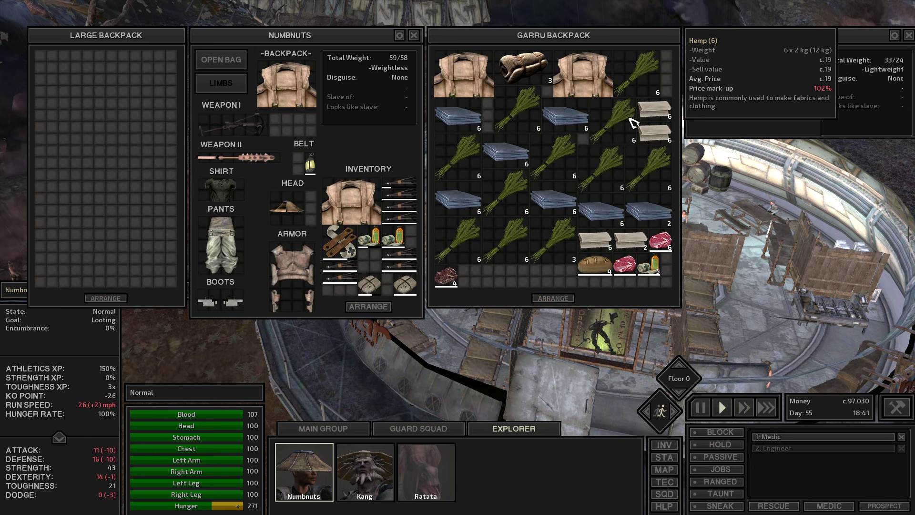
pyautogui.press('i')
# - Rent beds so Numbnuts and Kang sleep, then switch to the main squad
pyautogui.click(505, 286)
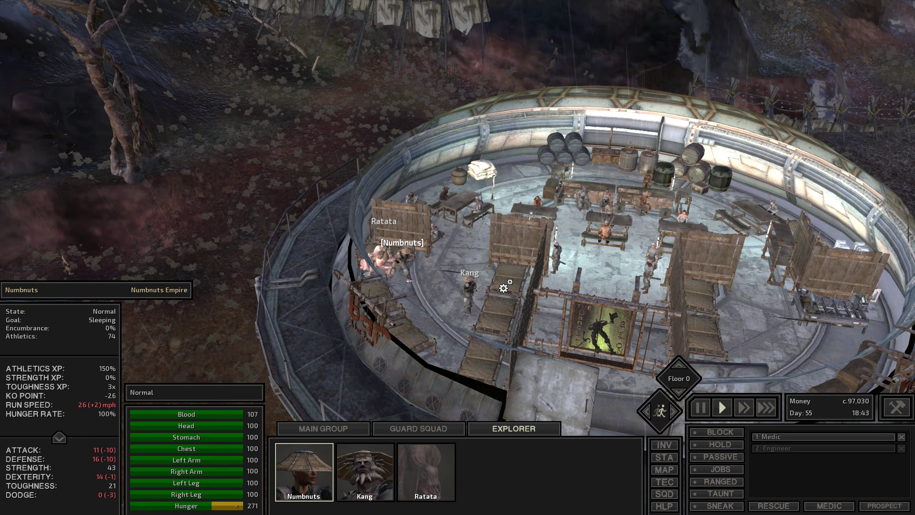
pyautogui.click(475, 294)
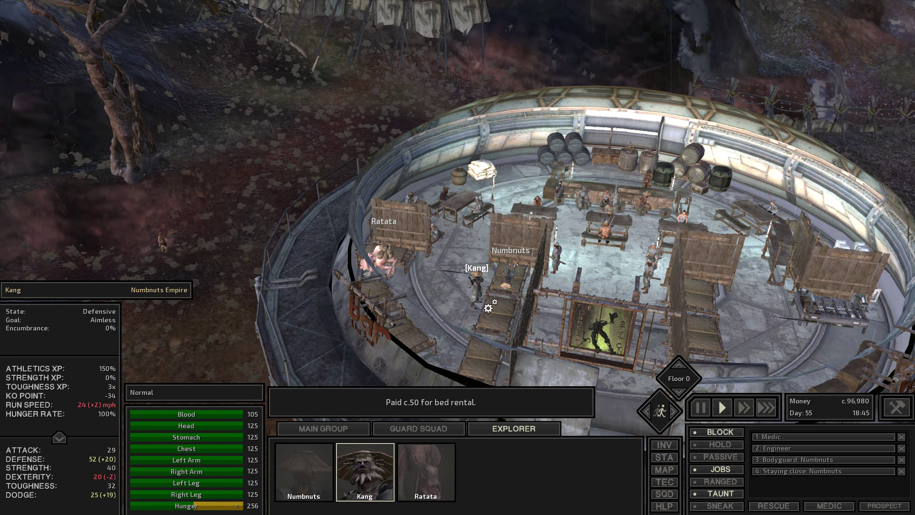
pyautogui.click(489, 306)
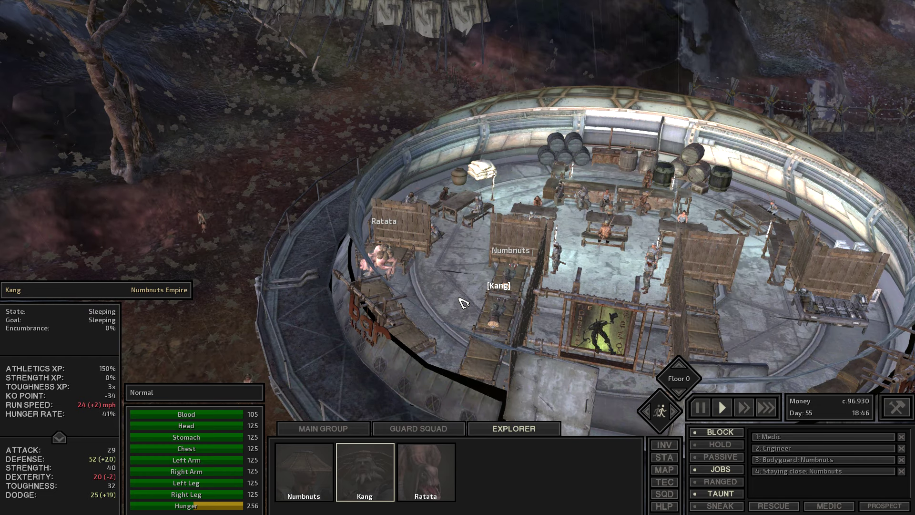
pyautogui.scroll(-4, 403, 372)
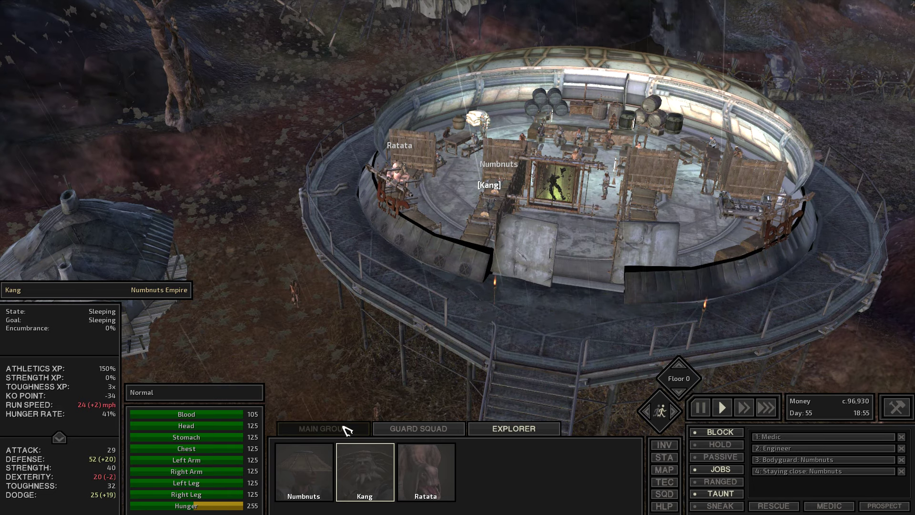
pyautogui.click(323, 428)
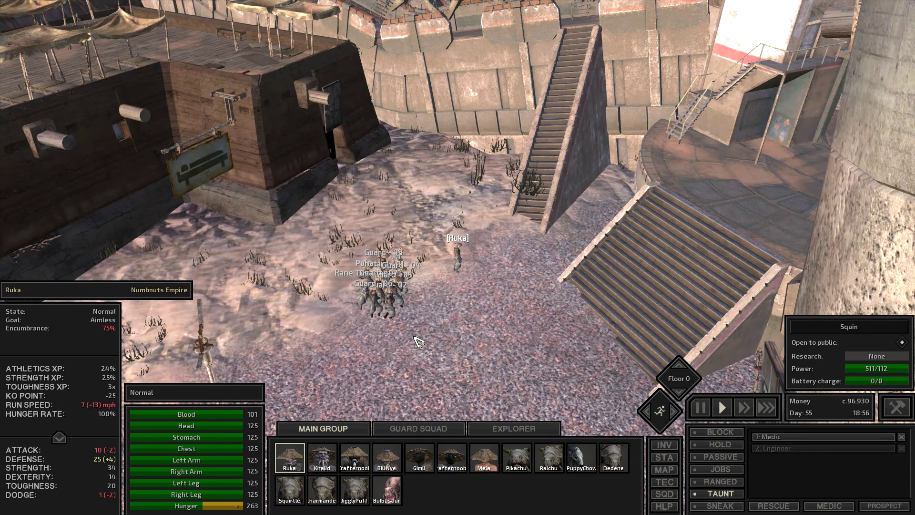
# - Select Khalid and look over the shopkeeper's trade goods
pyautogui.doubleClick(323, 458)
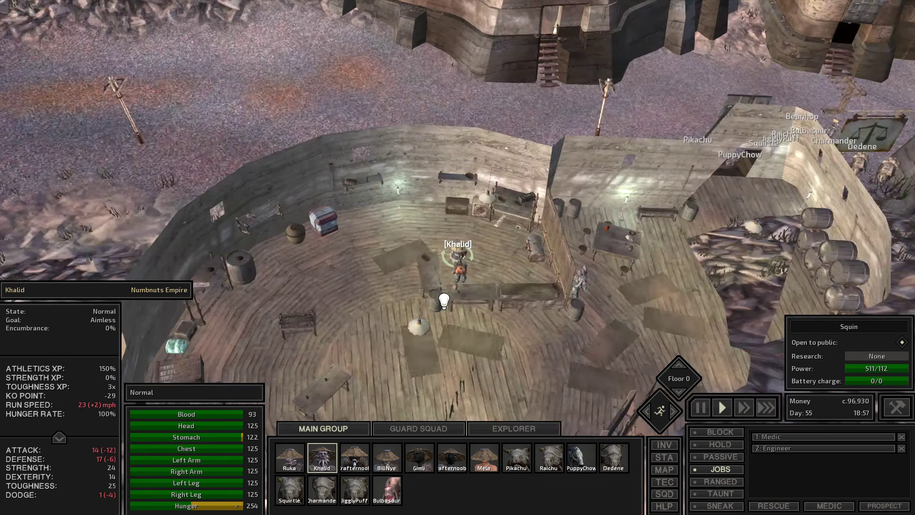
pyautogui.moveTo(445, 319); pyautogui.dragTo(445, 300)
pyautogui.press('i')
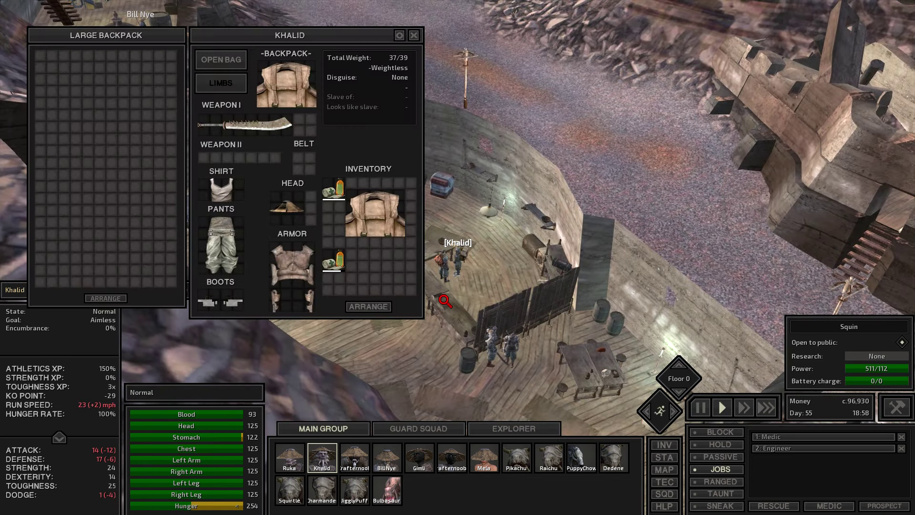
pyautogui.press('i')
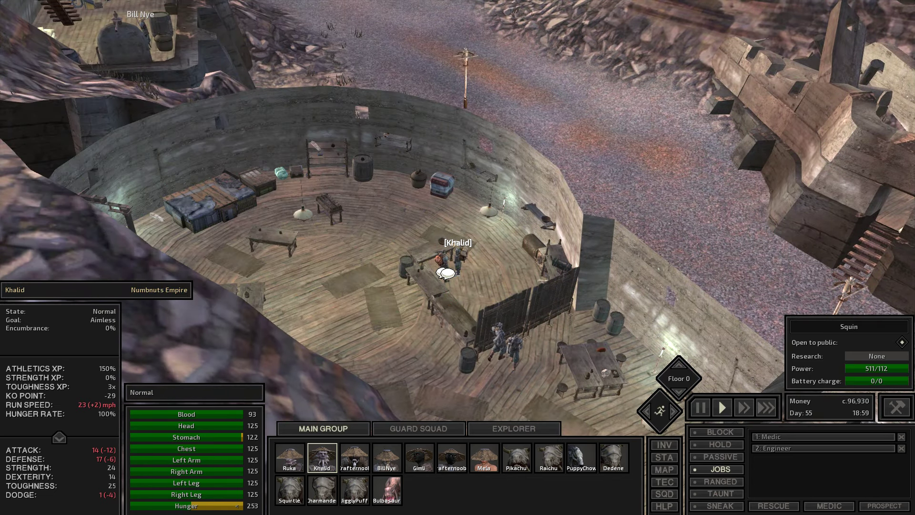
pyautogui.click(446, 273)
pyautogui.click(454, 417)
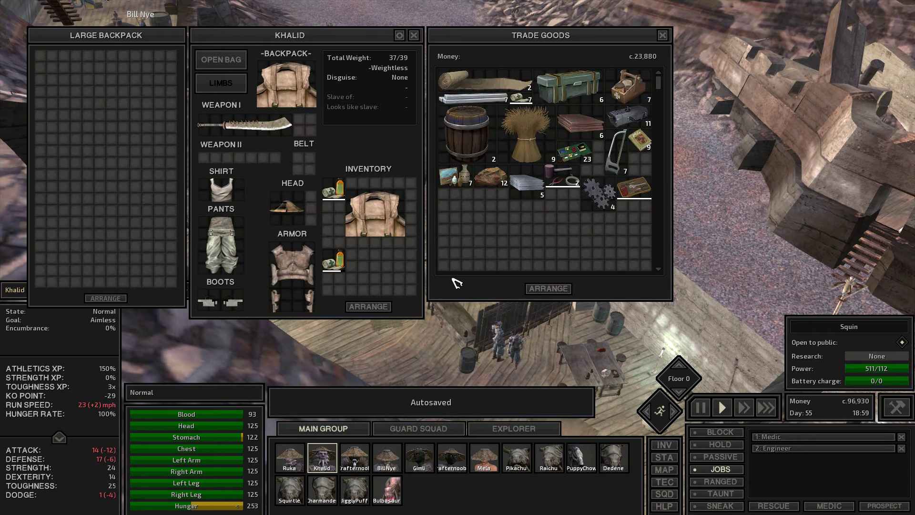
pyautogui.click(663, 36)
# - Send Khalid to the workshop platform beside the crafting benches
pyautogui.rightClick(612, 182)
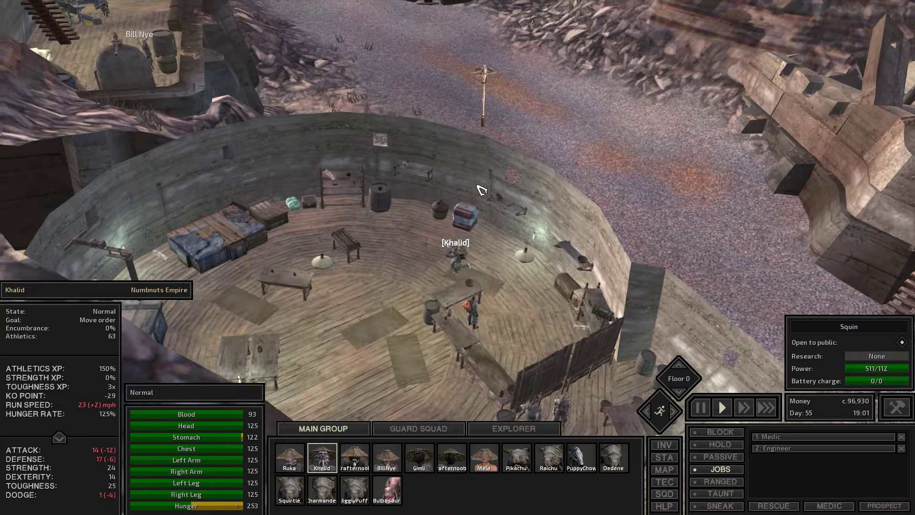
pyautogui.moveTo(611, 183); pyautogui.dragTo(458, 179)
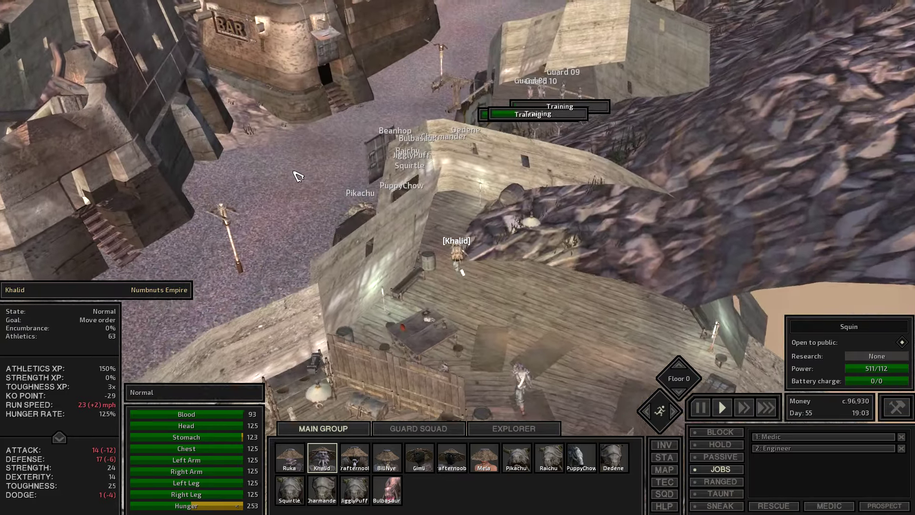
pyautogui.moveTo(298, 175); pyautogui.dragTo(290, 187)
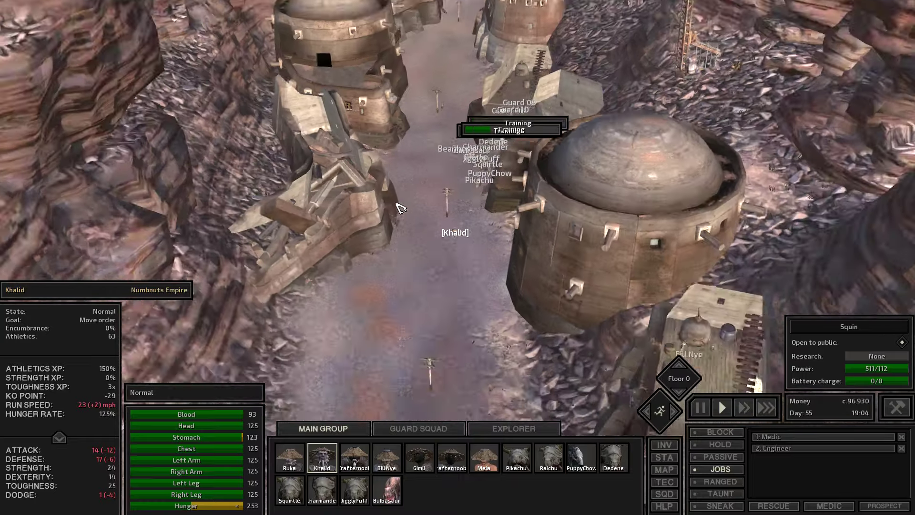
pyautogui.scroll(-3, 400, 207)
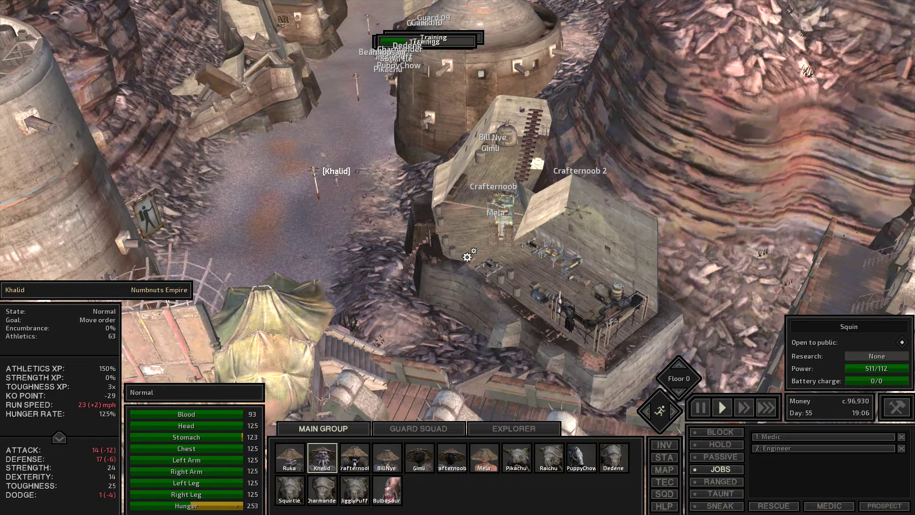
pyautogui.scroll(3, 469, 258)
pyautogui.scroll(3, 472, 252)
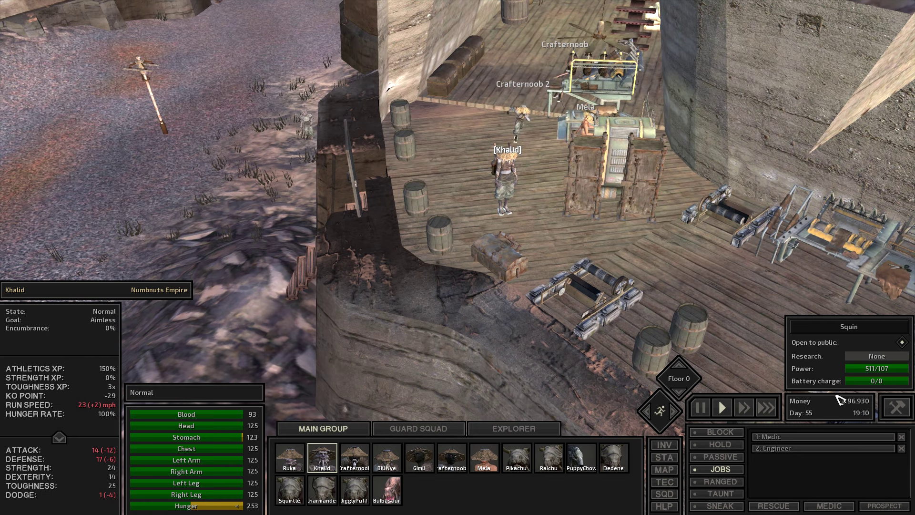
# - Take two Mercenary Leather Armours from the armour storage into Khalid's large backpack
pyautogui.click(506, 259)
pyautogui.moveTo(458, 101)
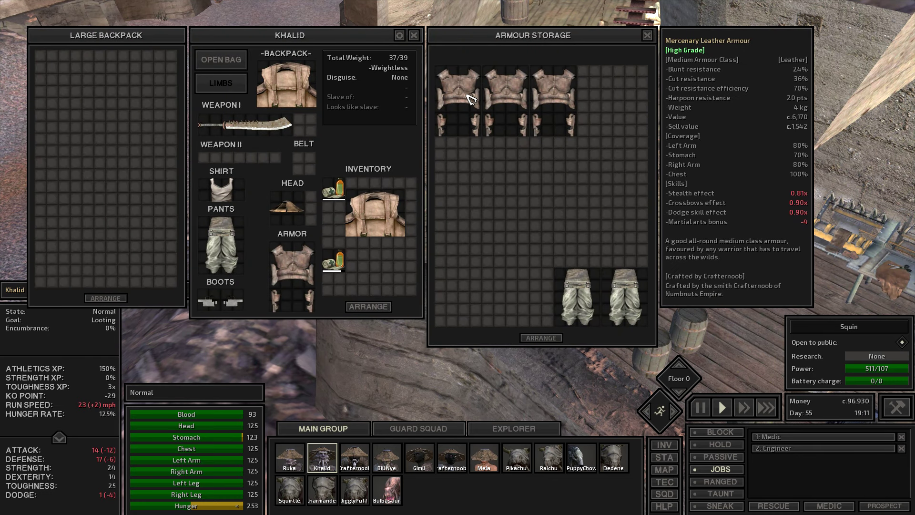
pyautogui.moveTo(508, 99); pyautogui.dragTo(529, 282)
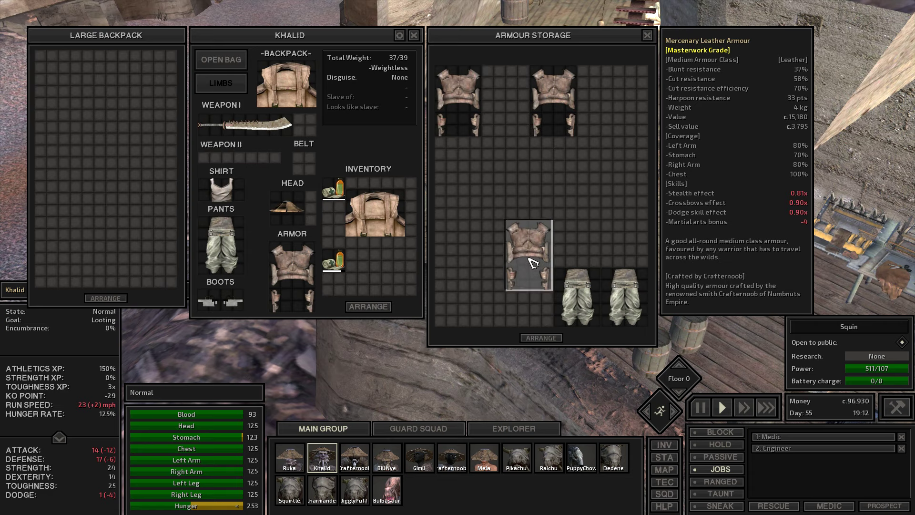
pyautogui.moveTo(553, 101)
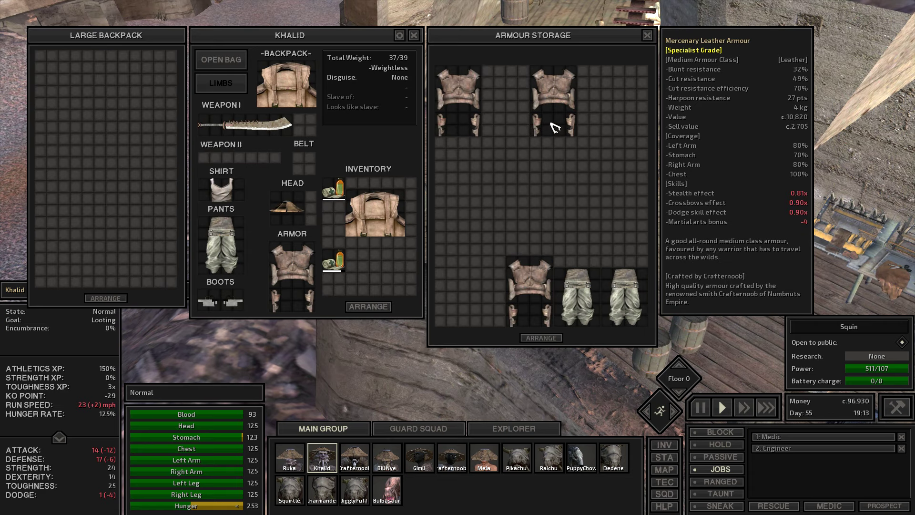
pyautogui.rightClick(554, 128)
pyautogui.rightClick(454, 113)
pyautogui.click(649, 36)
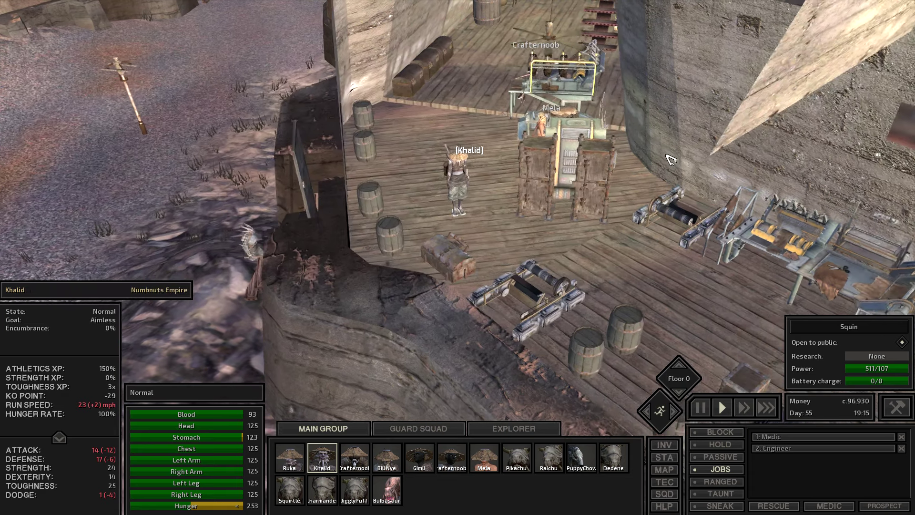
pyautogui.scroll(-4, 501, 214)
pyautogui.click(609, 276)
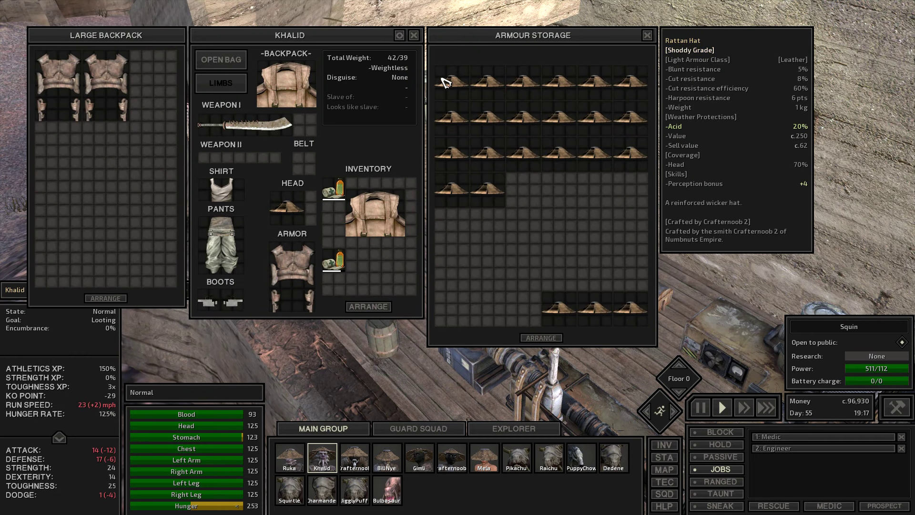
# - Move the rattan hats from storage into the large backpack, leaving a row of five
pyautogui.rightClick(448, 80)
pyautogui.rightClick(478, 82)
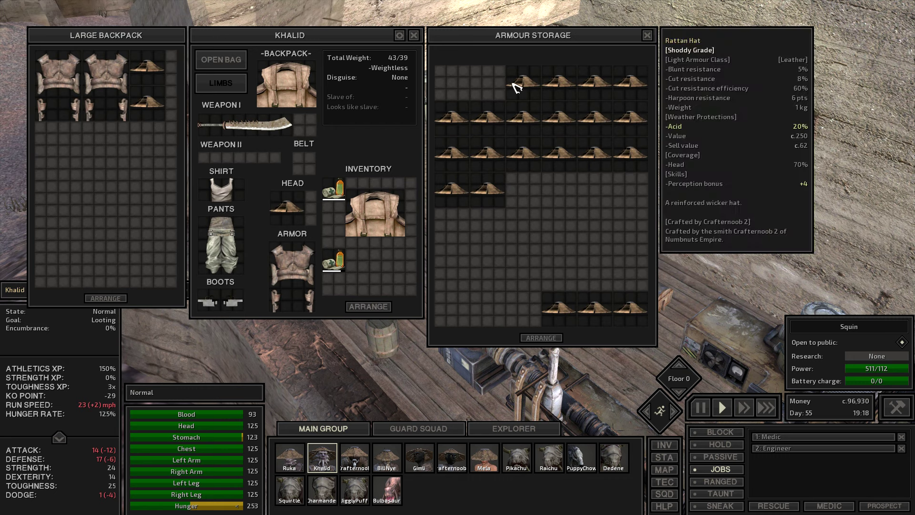
pyautogui.rightClick(519, 84)
pyautogui.rightClick(555, 87)
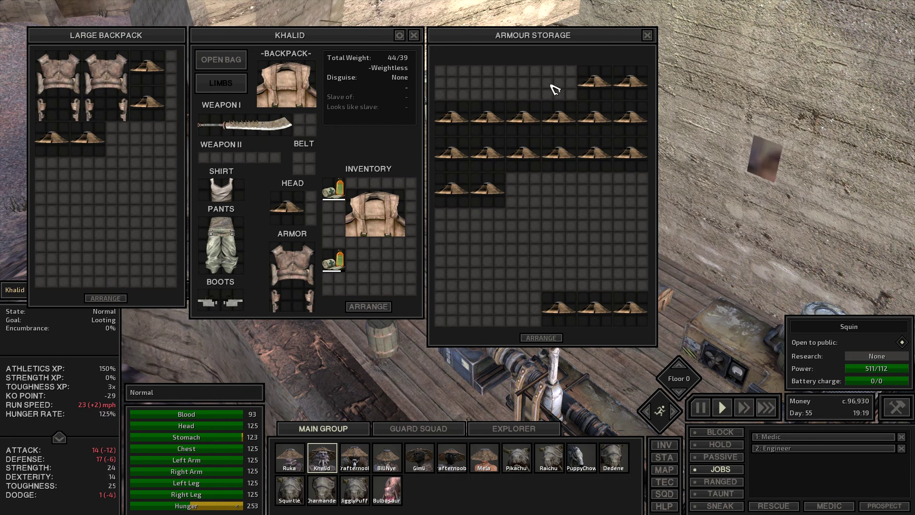
pyautogui.rightClick(597, 87)
pyautogui.rightClick(630, 88)
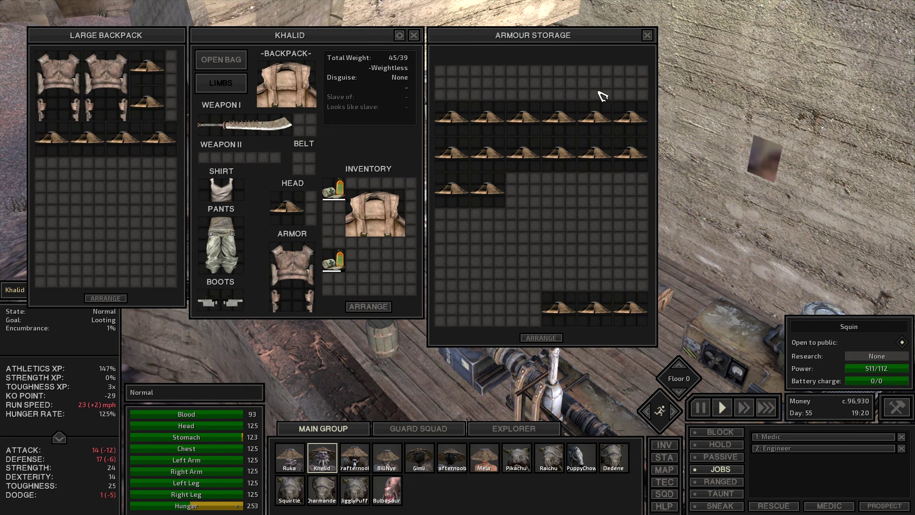
pyautogui.rightClick(449, 120)
pyautogui.rightClick(483, 122)
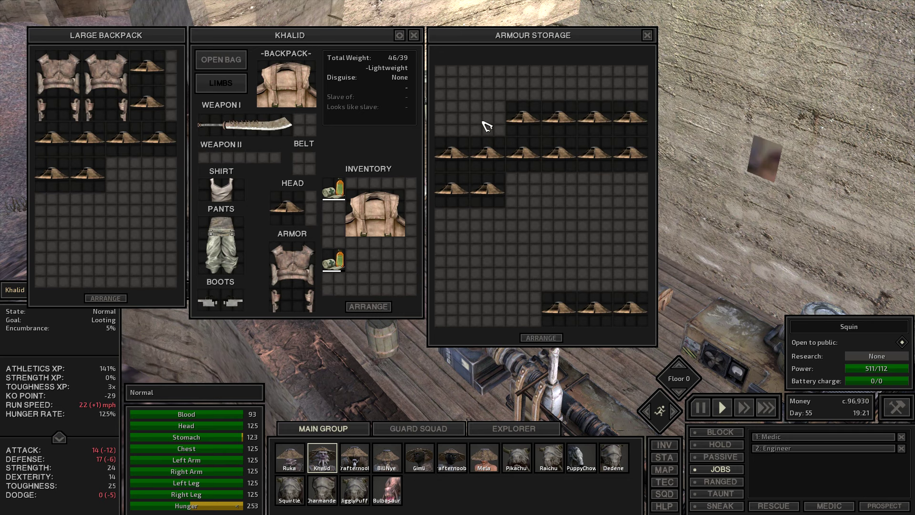
pyautogui.rightClick(520, 125)
pyautogui.rightClick(556, 123)
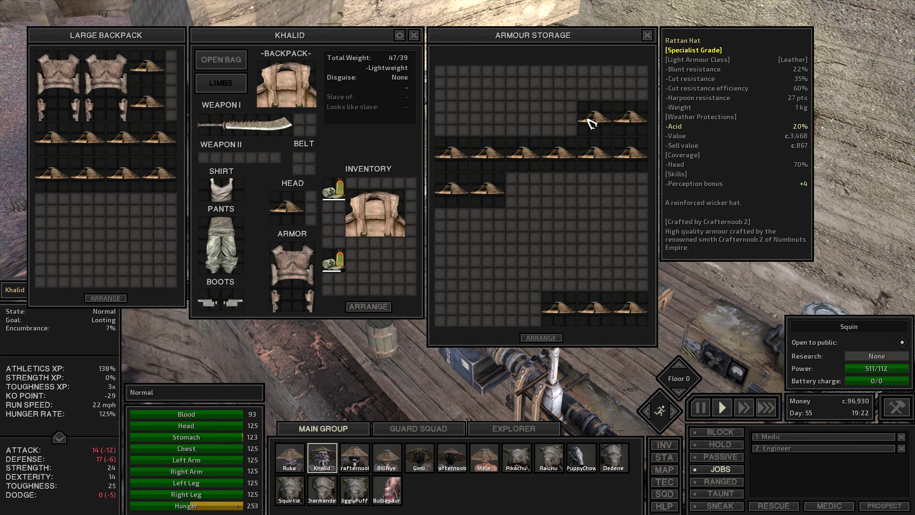
pyautogui.rightClick(593, 122)
pyautogui.rightClick(624, 120)
pyautogui.rightClick(635, 163)
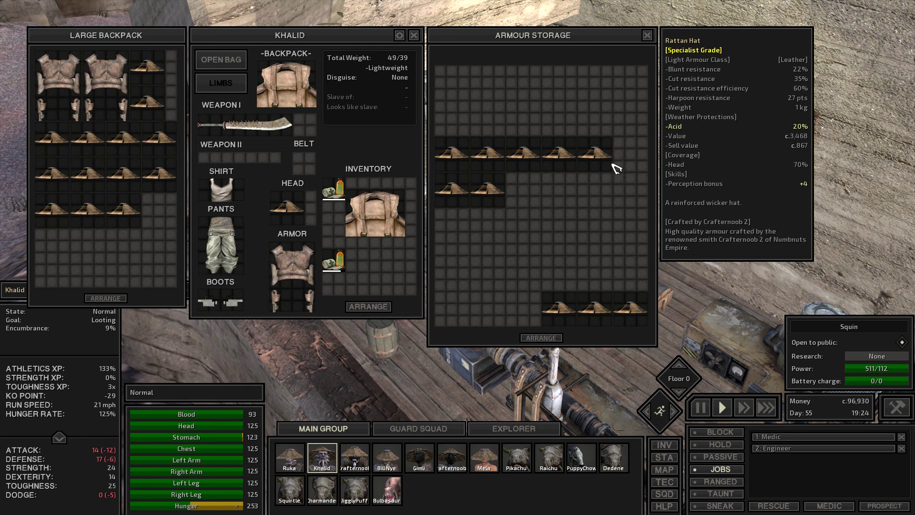
pyautogui.rightClick(561, 154)
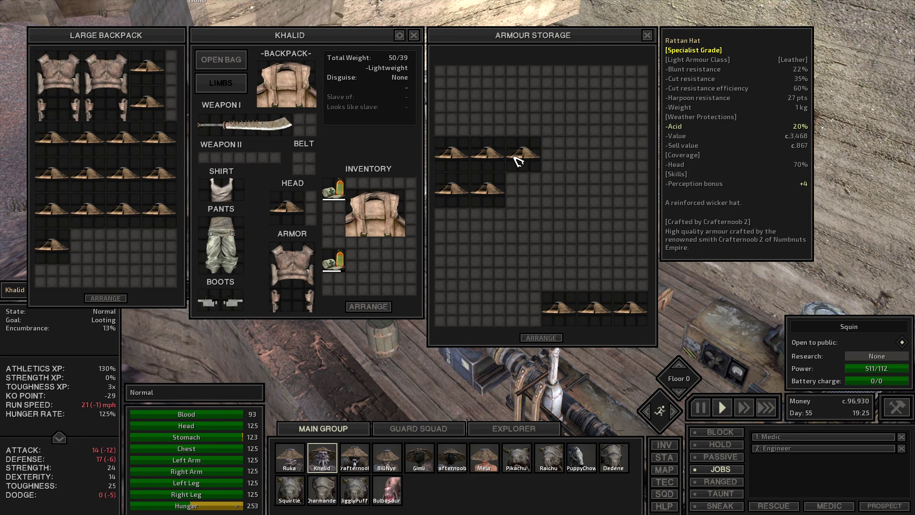
pyautogui.rightClick(521, 157)
pyautogui.rightClick(488, 157)
pyautogui.rightClick(455, 159)
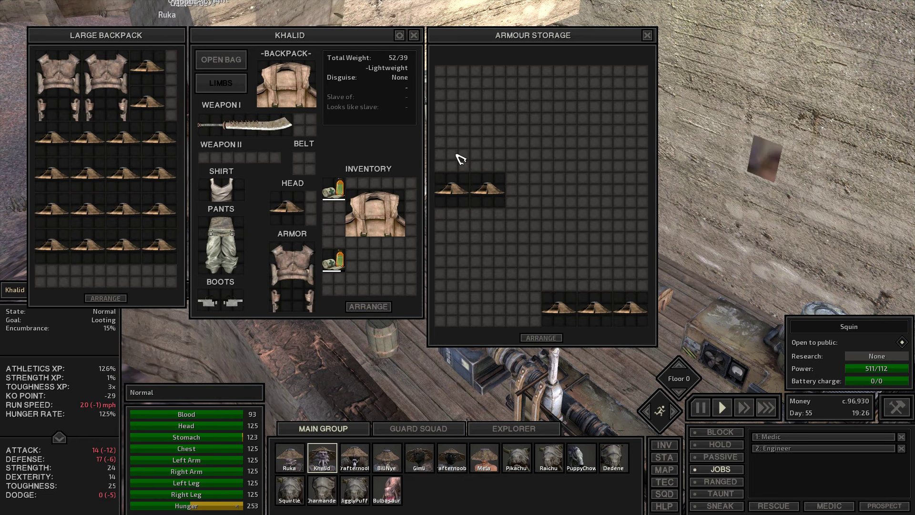
pyautogui.moveTo(161, 247); pyautogui.dragTo(523, 309)
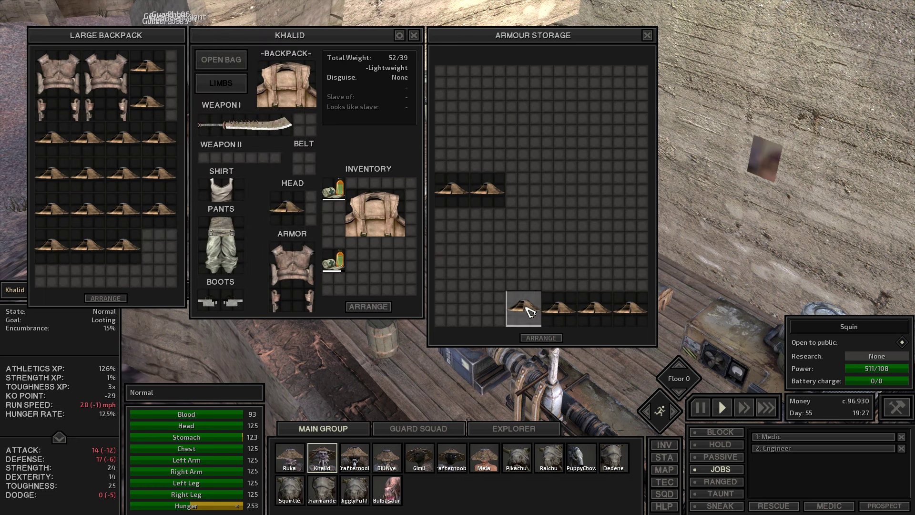
pyautogui.moveTo(493, 187); pyautogui.dragTo(486, 311)
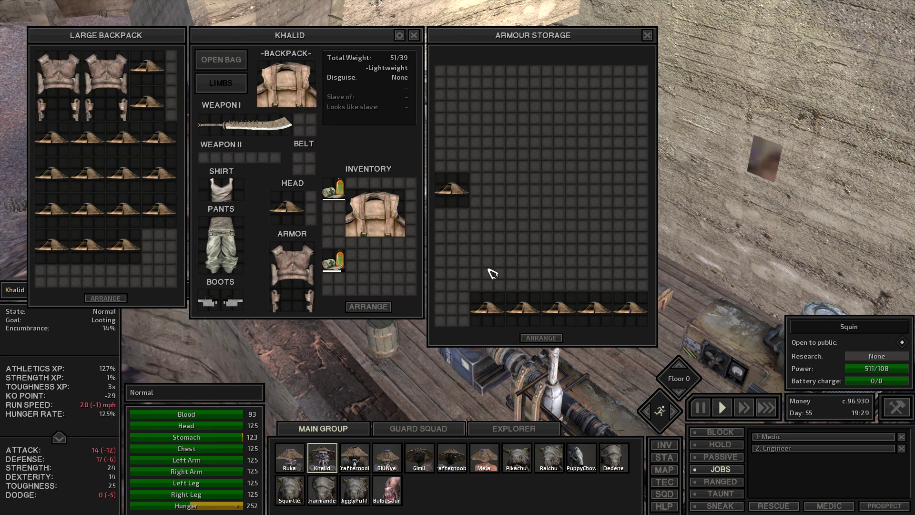
pyautogui.rightClick(466, 189)
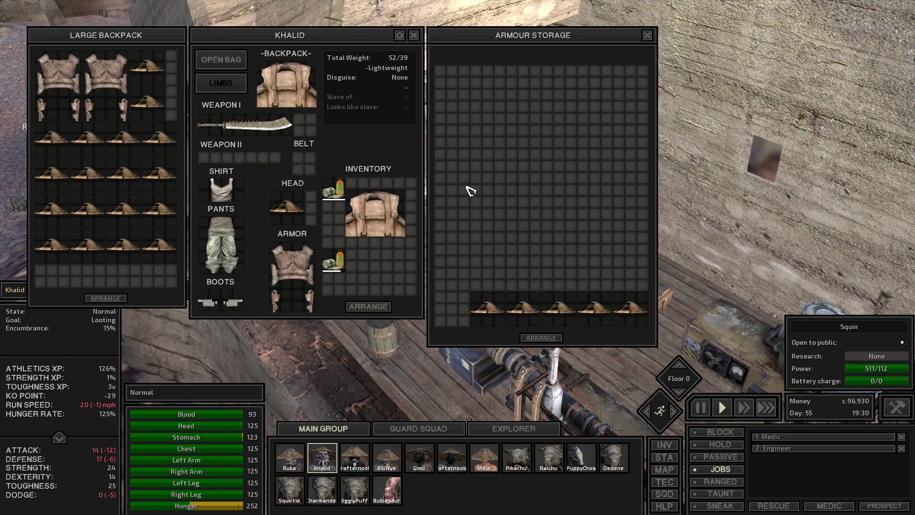
# - Swap the large backpack onto Khalid's back slot and back, checking its contents
pyautogui.press('i')
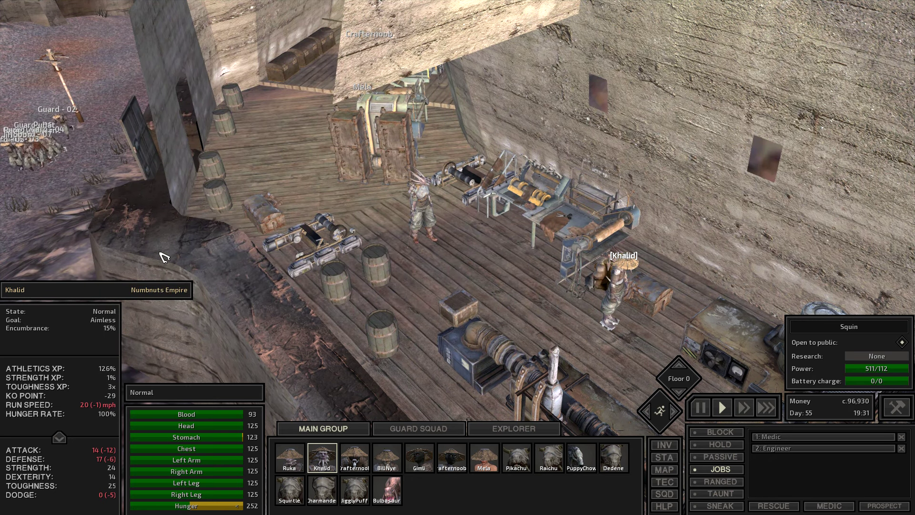
pyautogui.press('i')
pyautogui.moveTo(374, 211); pyautogui.dragTo(236, 72)
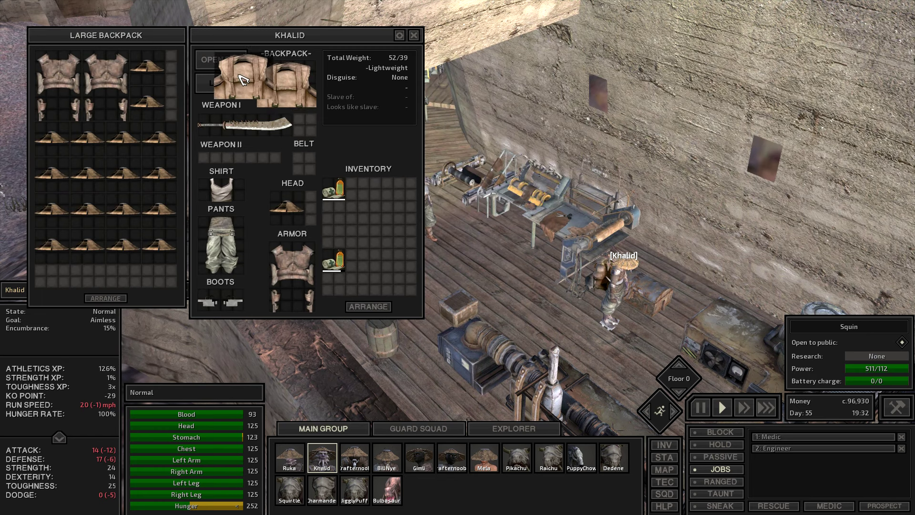
pyautogui.click(236, 72)
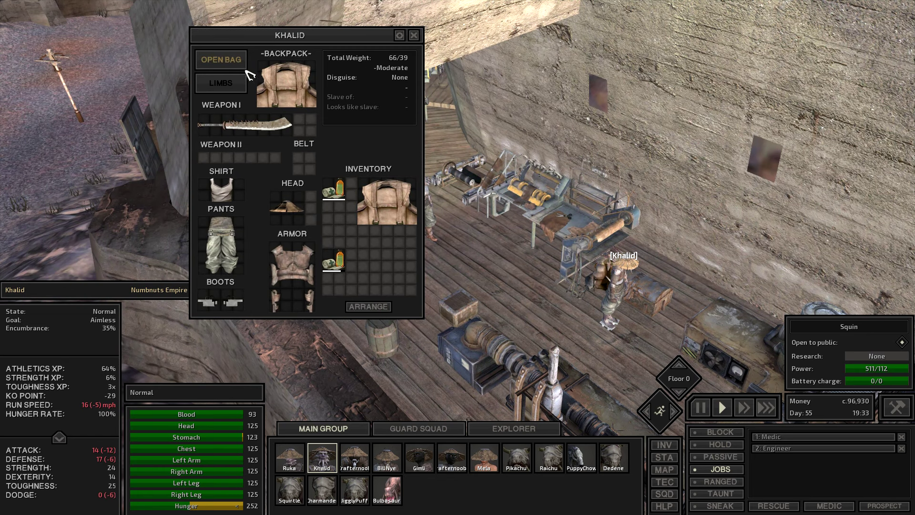
pyautogui.click(221, 60)
pyautogui.click(233, 63)
pyautogui.click(387, 204)
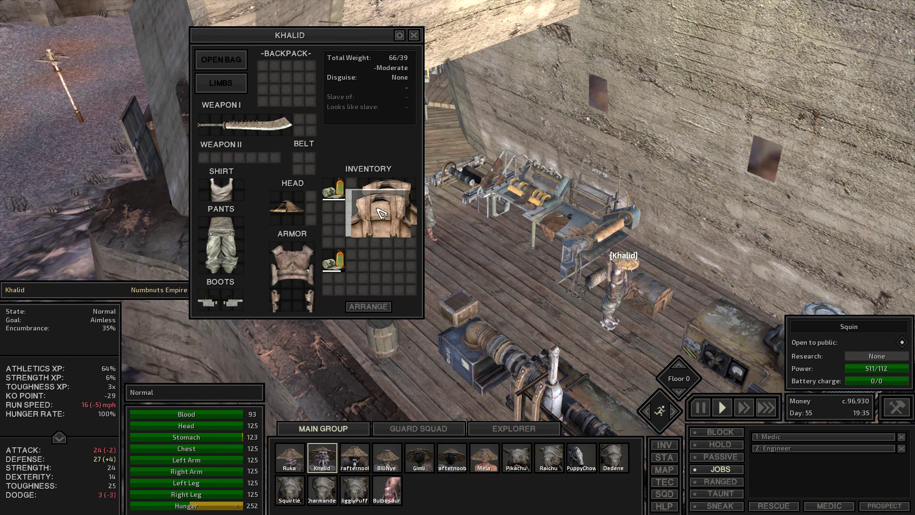
pyautogui.click(286, 83)
pyautogui.click(222, 60)
pyautogui.press('i')
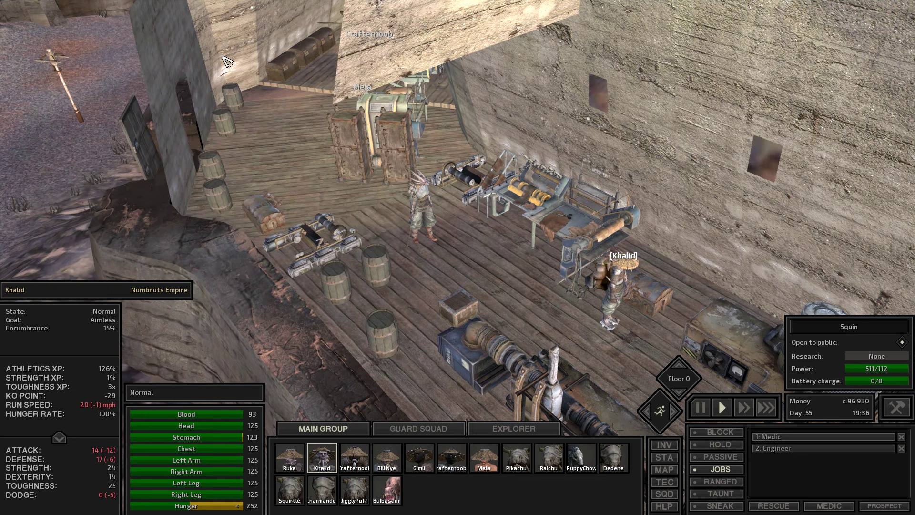
# - Walk Khalid to the Tengu shopkeeper in the tower bar and start trading
pyautogui.rightClick(138, 262)
pyautogui.scroll(-5, 139, 262)
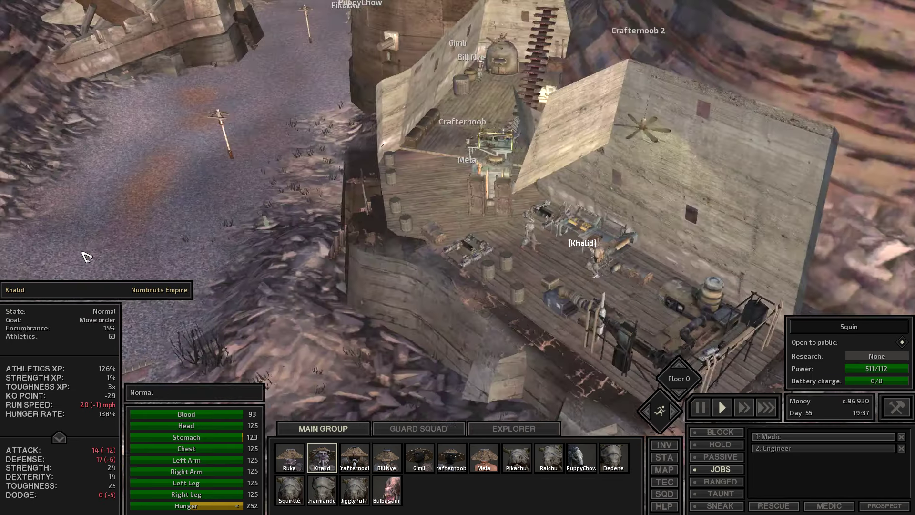
pyautogui.scroll(-5, 242, 245)
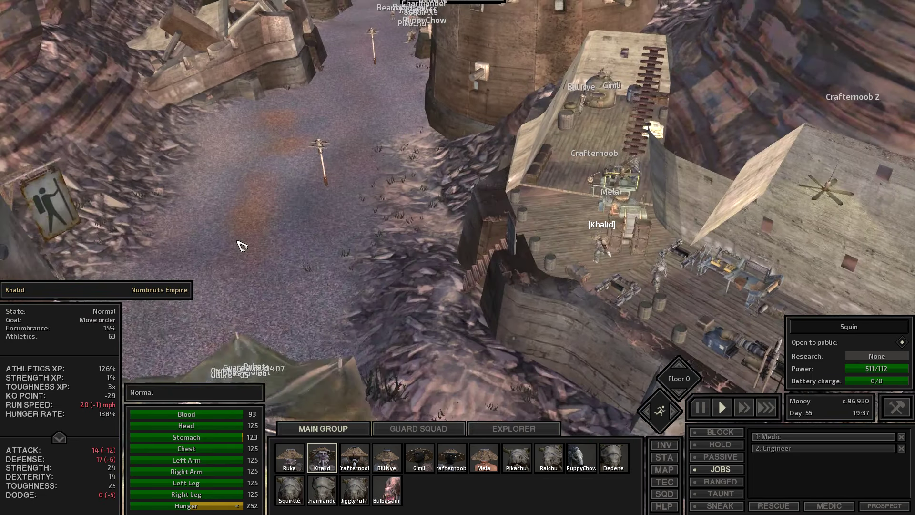
pyautogui.scroll(-3, 242, 245)
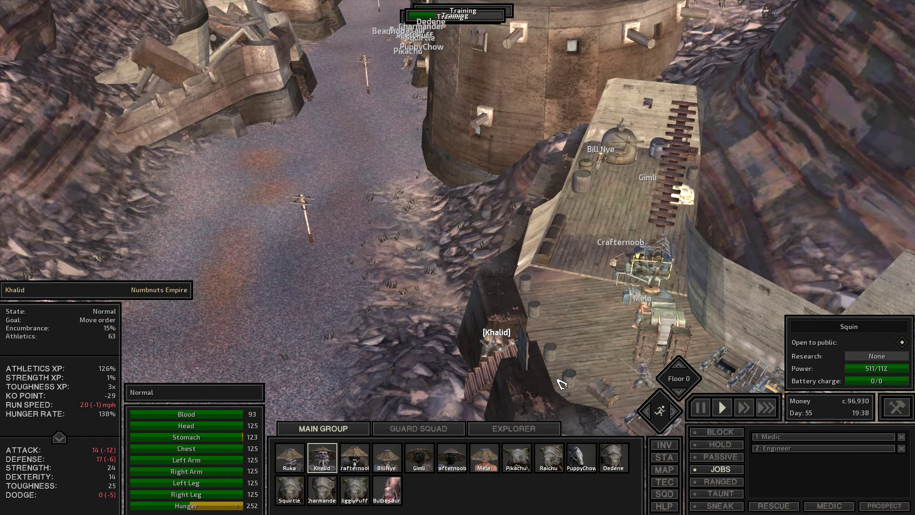
pyautogui.scroll(-3, 279, 229)
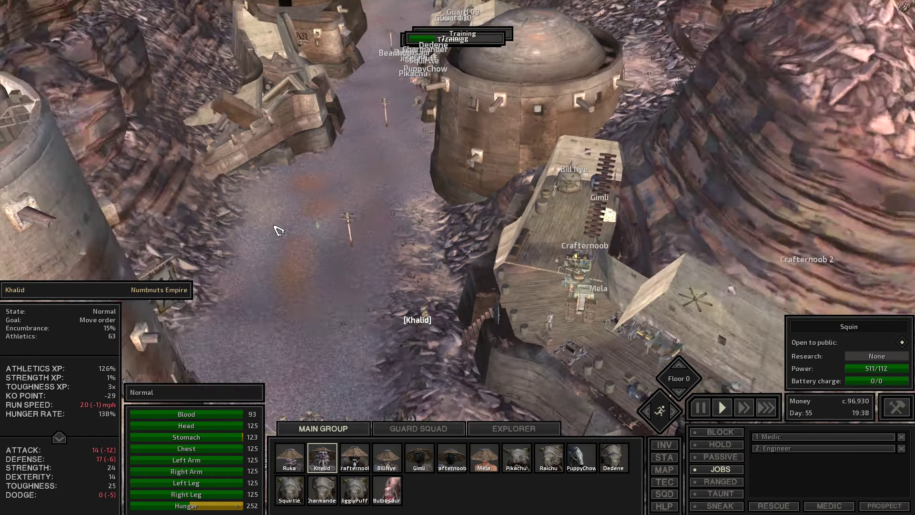
pyautogui.scroll(-3, 279, 229)
pyautogui.scroll(-3, 279, 229)
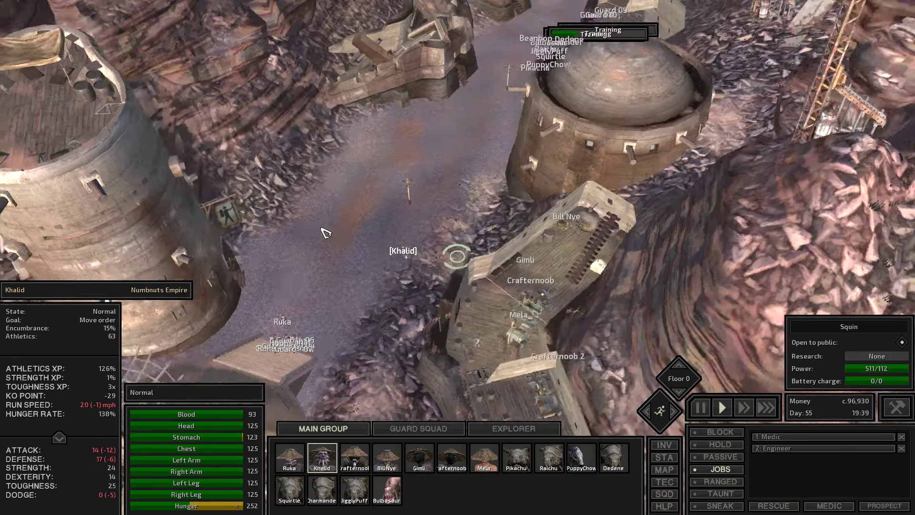
pyautogui.scroll(-3, 216, 229)
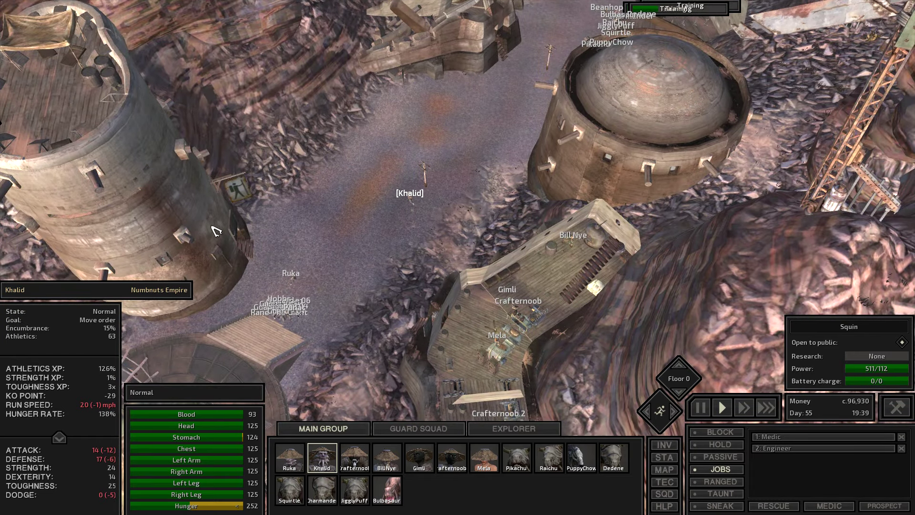
pyautogui.scroll(4, 216, 229)
pyautogui.scroll(4, 216, 229)
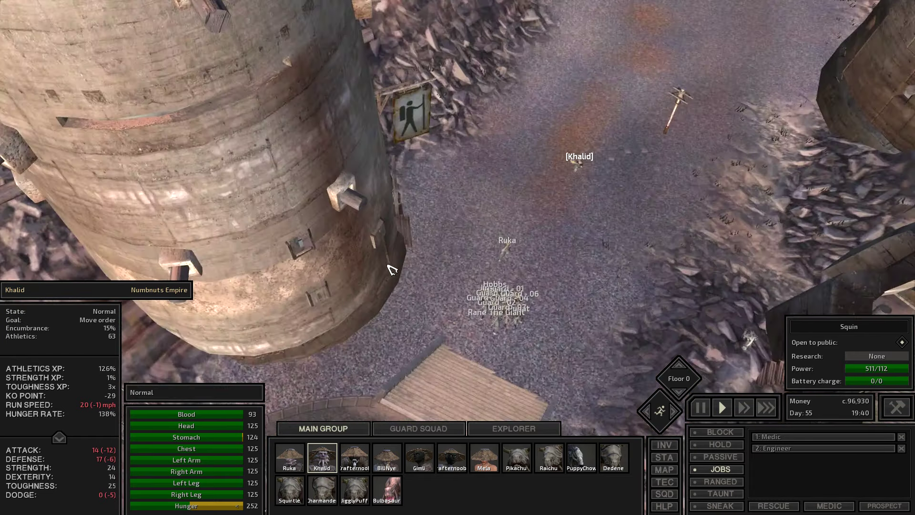
pyautogui.scroll(3, 286, 244)
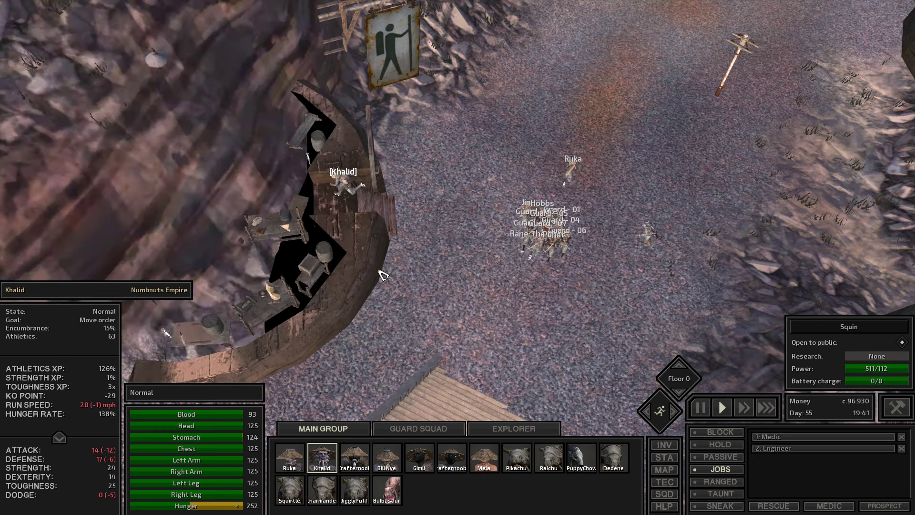
pyautogui.scroll(3, 382, 266)
pyautogui.moveTo(381, 267); pyautogui.dragTo(361, 188)
pyautogui.scroll(3, 360, 187)
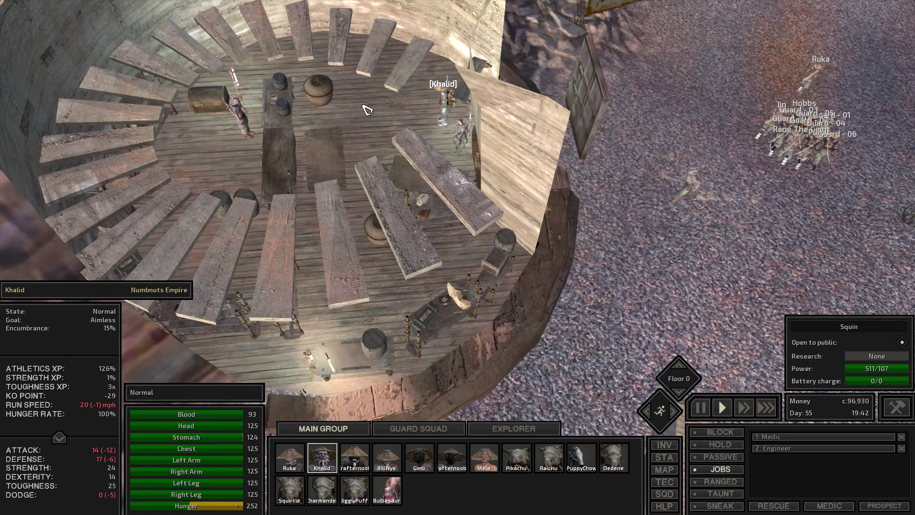
pyautogui.rightClick(255, 123)
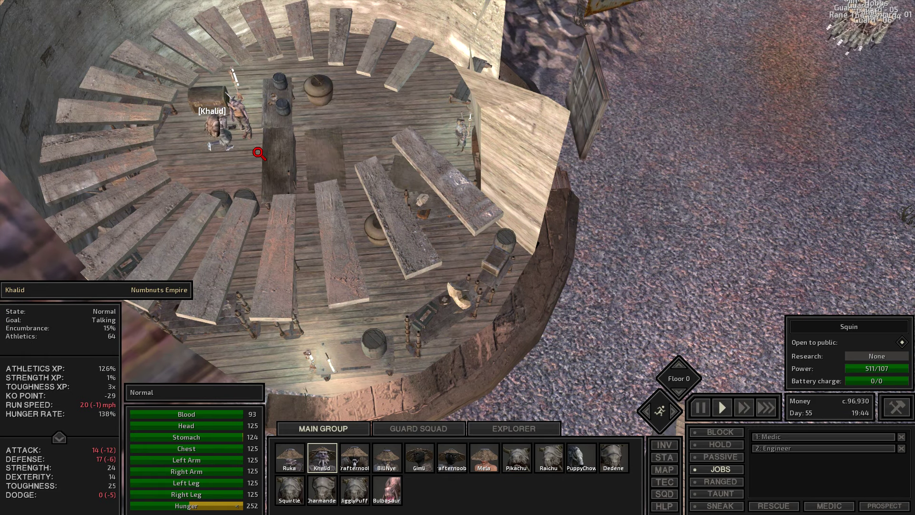
pyautogui.press('1')
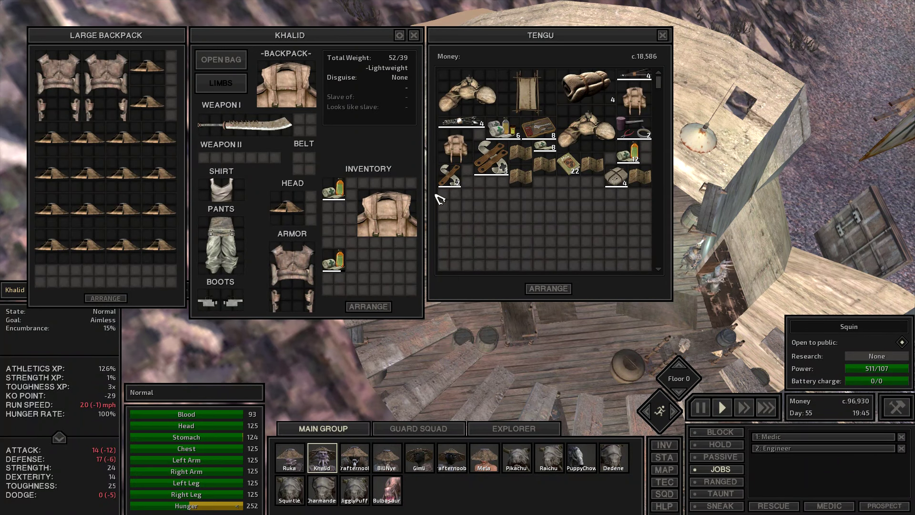
# - Sell both armour sets and the first batch of hats from the large backpack to Tengu
pyautogui.keyDown('shift'); pyautogui.click(58, 75); pyautogui.keyUp('shift')
pyautogui.keyDown('shift'); pyautogui.click(107, 75); pyautogui.keyUp('shift')
pyautogui.keyDown('shift'); pyautogui.click(86, 140); pyautogui.keyUp('shift')
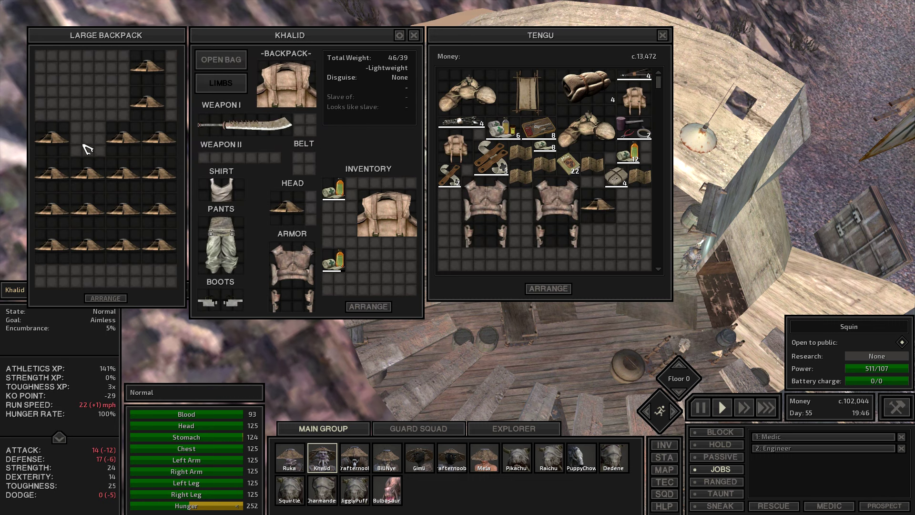
pyautogui.keyDown('shift'); pyautogui.click(46, 137); pyautogui.keyUp('shift')
pyautogui.keyDown('shift'); pyautogui.click(147, 68); pyautogui.keyUp('shift')
pyautogui.keyDown('shift'); pyautogui.click(146, 103); pyautogui.keyUp('shift')
pyautogui.keyDown('shift'); pyautogui.click(158, 137); pyautogui.keyUp('shift')
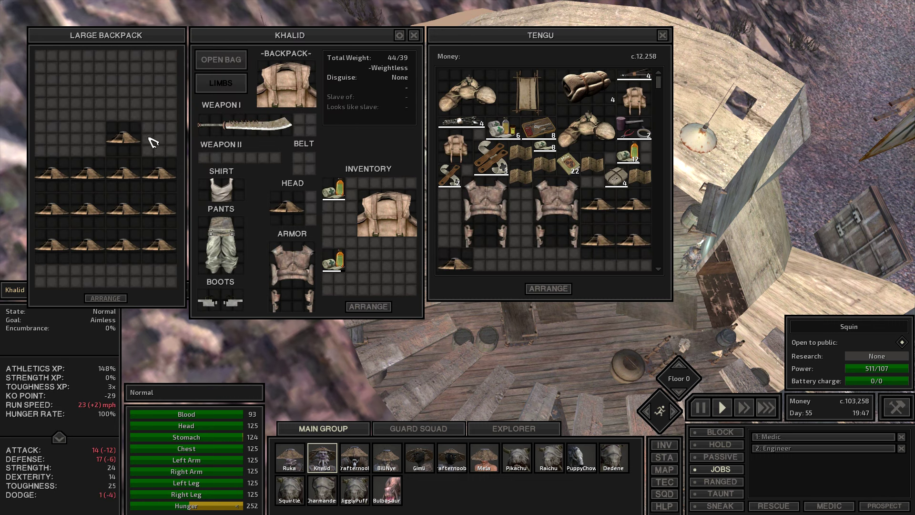
pyautogui.keyDown('shift'); pyautogui.click(123, 138); pyautogui.keyUp('shift')
# - Sell the remaining hats, bringing money to about 114,529, and close the trade windows
pyautogui.keyDown('shift'); pyautogui.click(159, 174); pyautogui.keyUp('shift')
pyautogui.keyDown('shift'); pyautogui.click(159, 209); pyautogui.keyUp('shift')
pyautogui.keyDown('shift'); pyautogui.click(159, 245); pyautogui.keyUp('shift')
pyautogui.keyDown('shift'); pyautogui.click(123, 245); pyautogui.keyUp('shift')
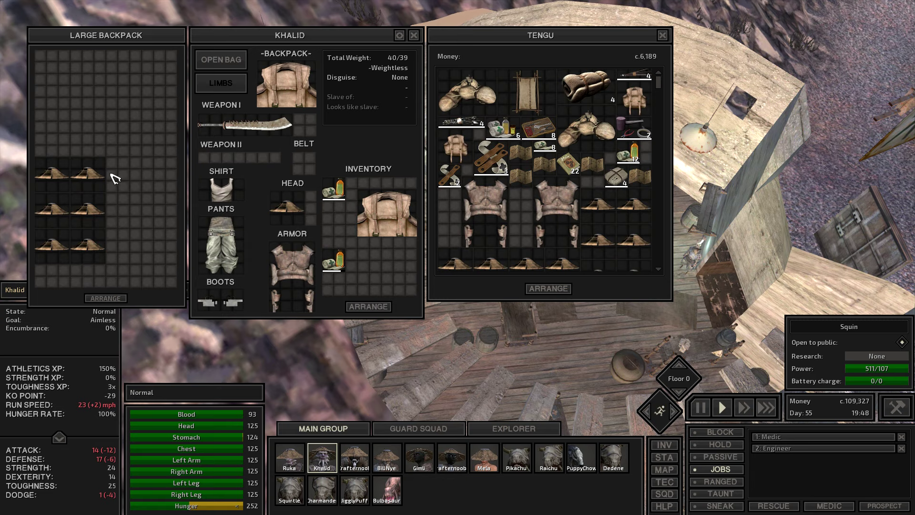
pyautogui.keyDown('shift'); pyautogui.click(86, 173); pyautogui.keyUp('shift')
pyautogui.keyDown('shift'); pyautogui.click(86, 209); pyautogui.keyUp('shift')
pyautogui.keyDown('shift'); pyautogui.click(50, 208); pyautogui.keyUp('shift')
pyautogui.keyDown('shift'); pyautogui.click(51, 245); pyautogui.keyUp('shift')
pyautogui.keyDown('shift'); pyautogui.click(86, 244); pyautogui.keyUp('shift')
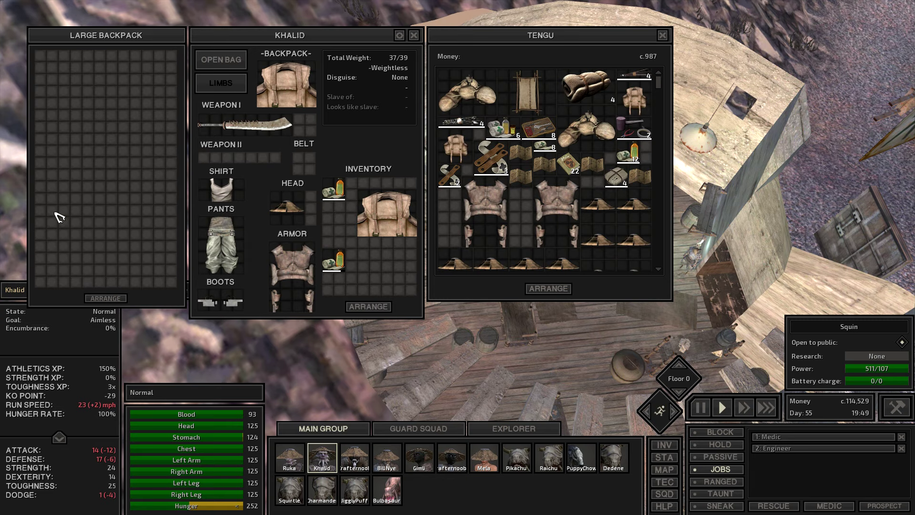
pyautogui.click(666, 36)
pyautogui.scroll(-5, 652, 168)
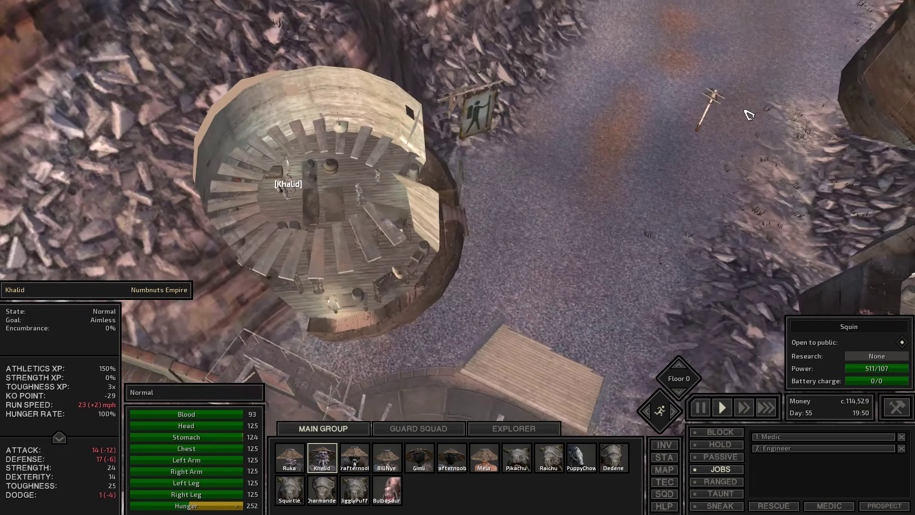
# - Select guard squad member Beanhop and send him to the Squin crafting platform, opening his inventory
pyautogui.click(429, 430)
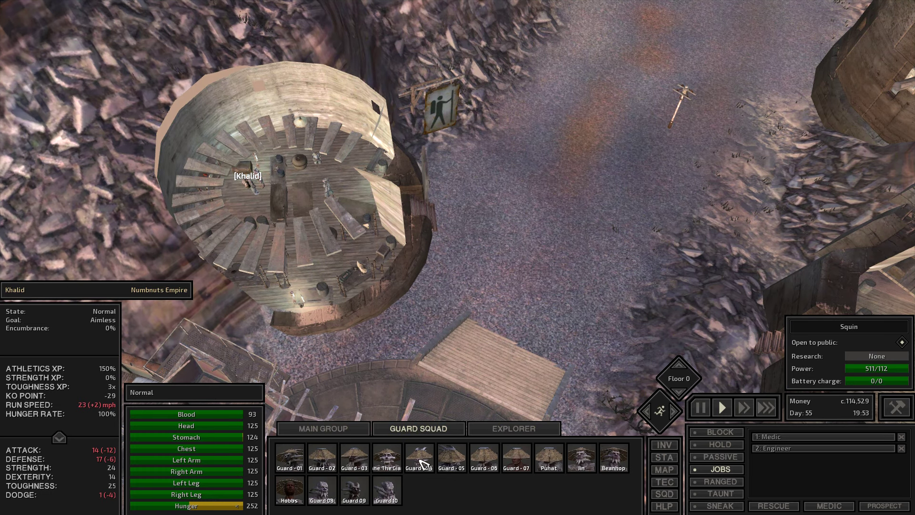
pyautogui.doubleClick(613, 458)
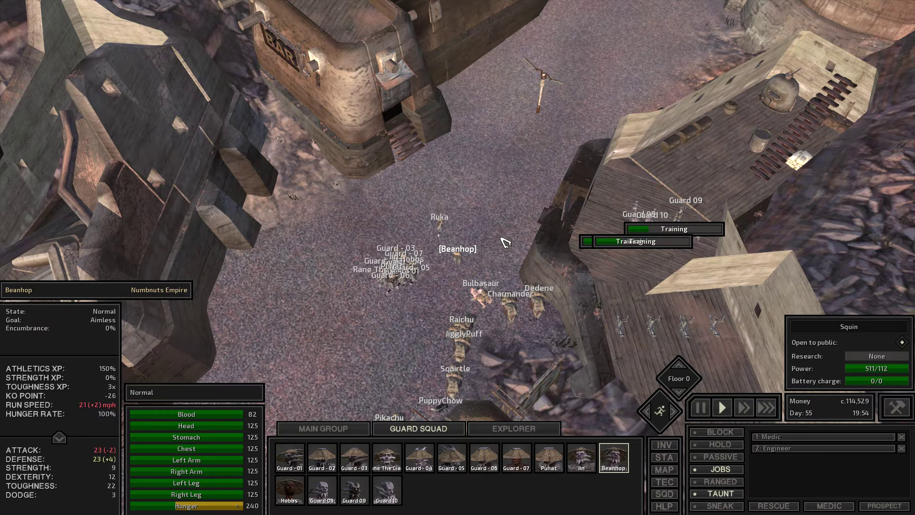
pyautogui.scroll(5, 509, 252)
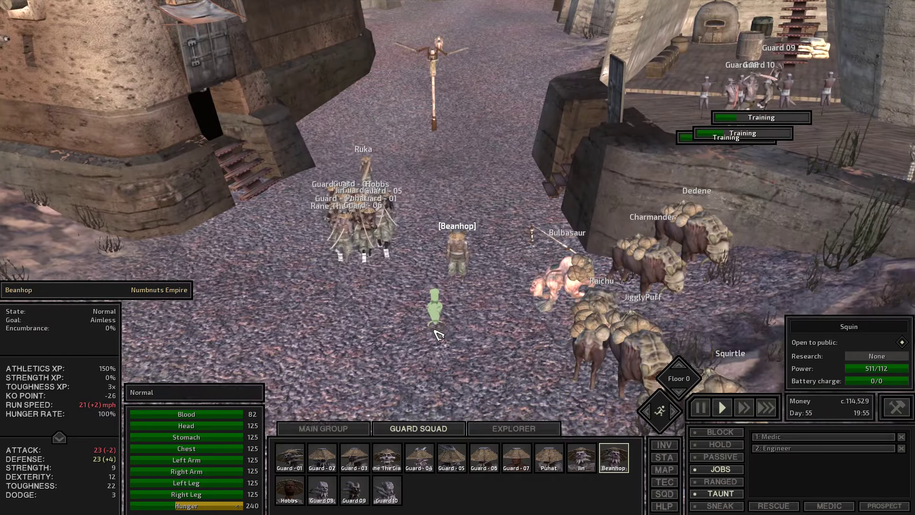
pyautogui.scroll(-8, 510, 252)
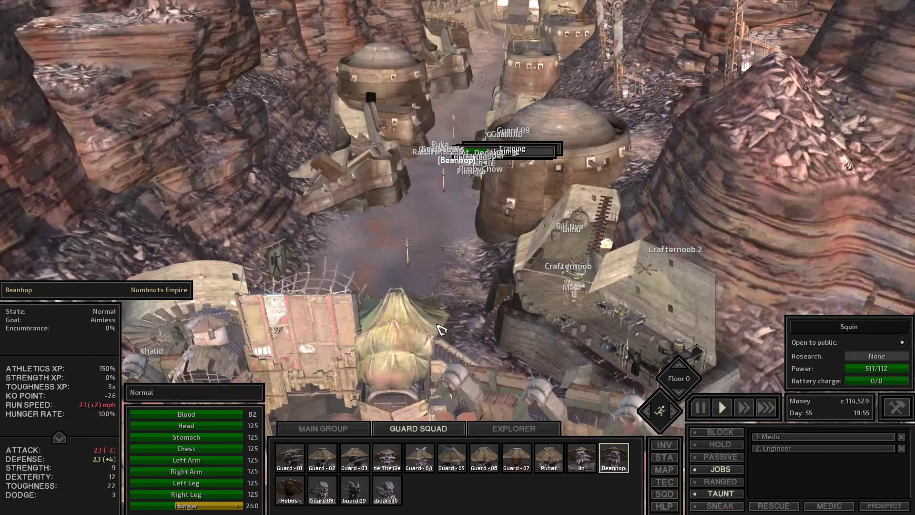
pyautogui.rightClick(439, 329)
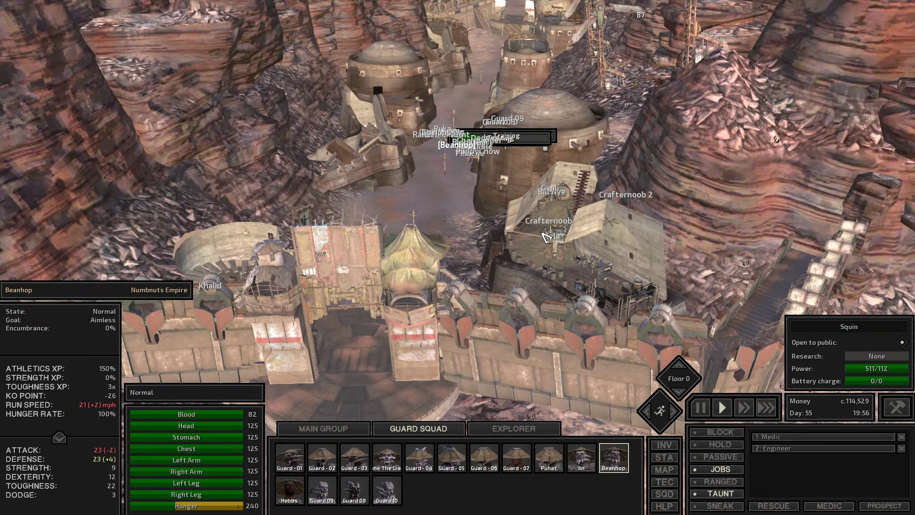
pyautogui.press('i')
pyautogui.press('i')
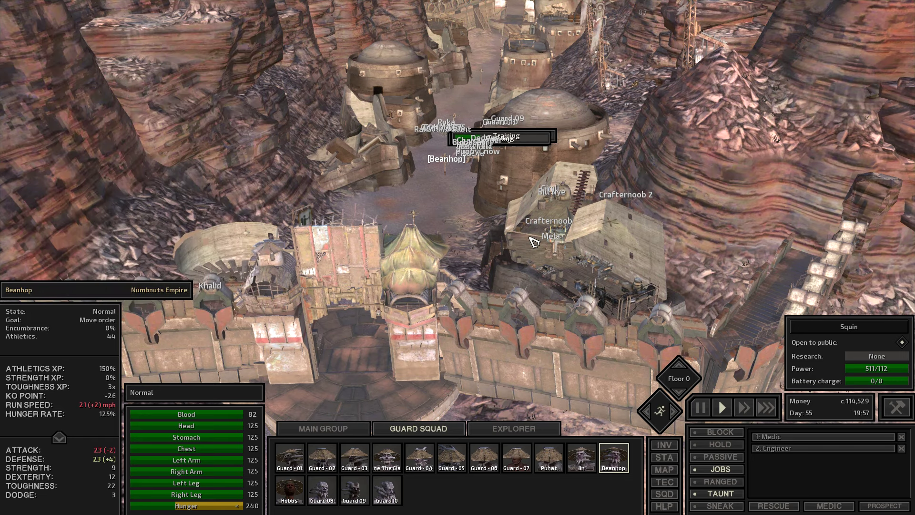
pyautogui.scroll(6, 537, 245)
pyautogui.scroll(4, 536, 245)
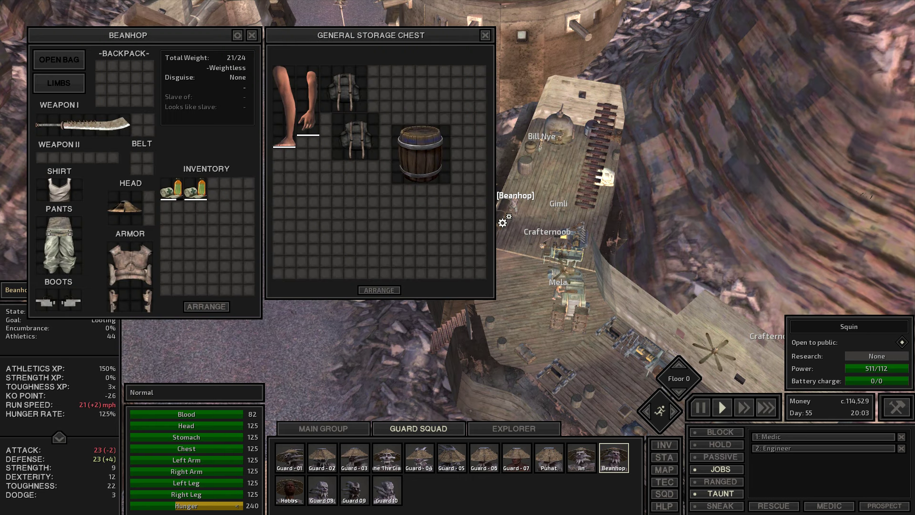
pyautogui.scroll(5, 511, 225)
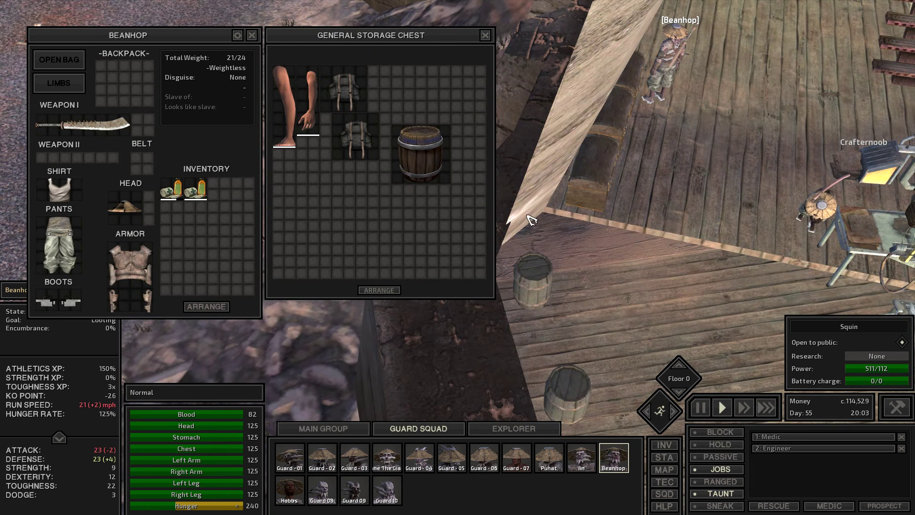
# - Look through two general storage chests on the platform, then close the windows
pyautogui.click(616, 110)
pyautogui.click(591, 151)
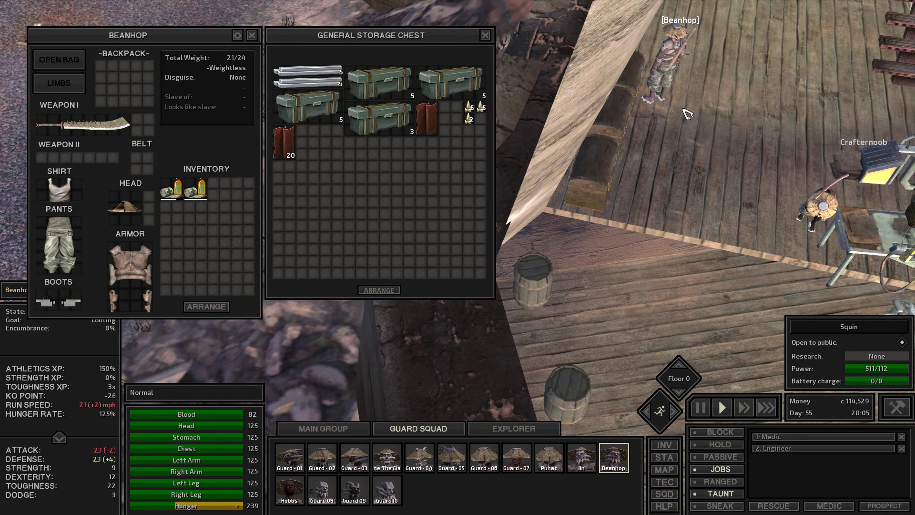
pyautogui.scroll(-5, 688, 114)
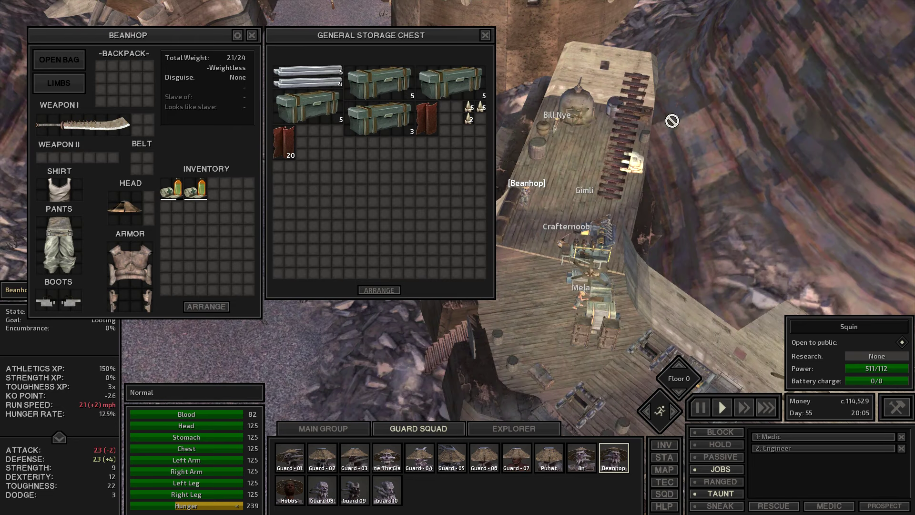
pyautogui.click(488, 34)
pyautogui.scroll(-3, 573, 154)
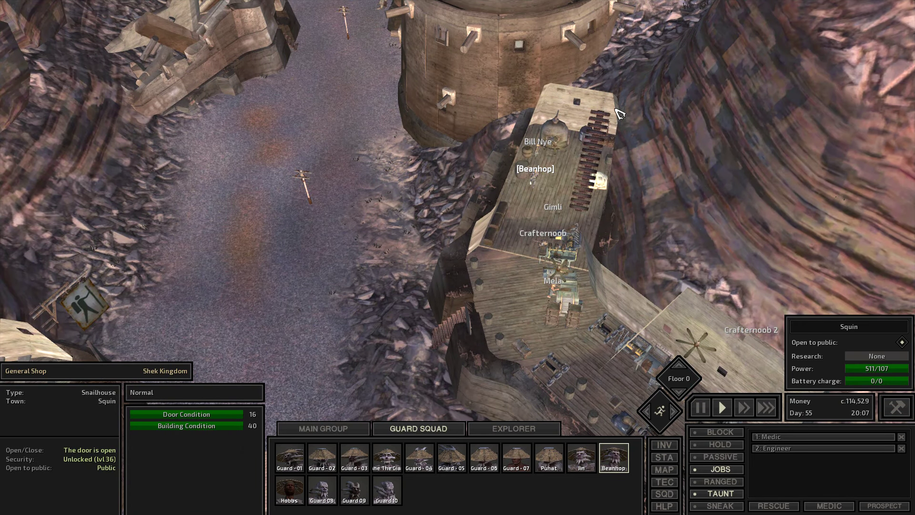
# - Move Beanhop to the upper end of the deck and pause the game
pyautogui.click(604, 116)
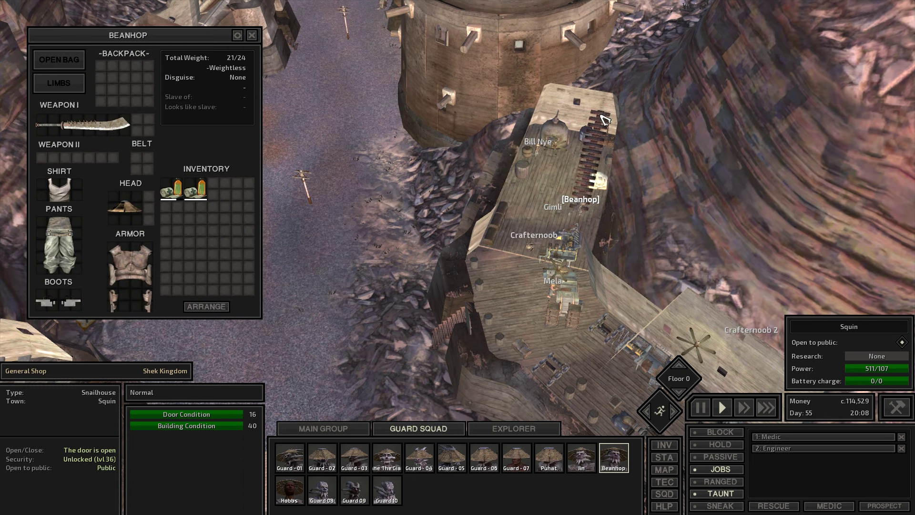
pyautogui.press('i')
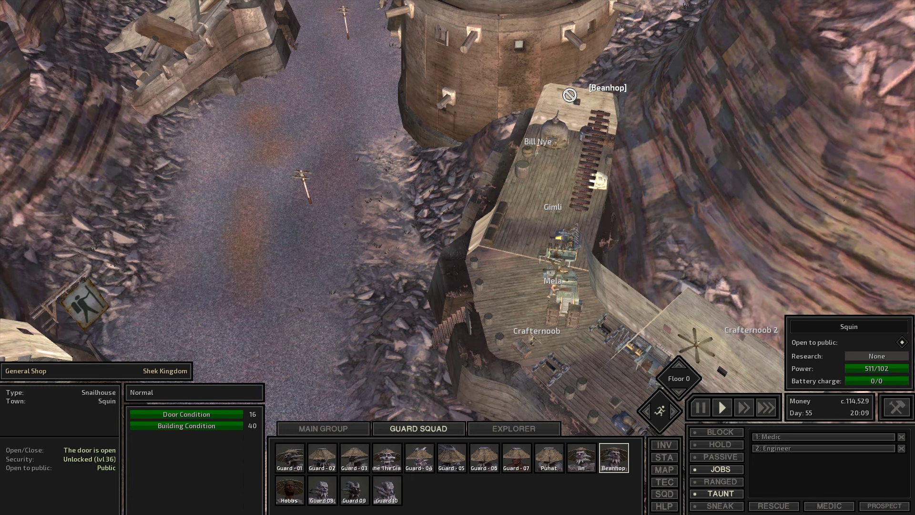
pyautogui.press('space')
# - Give Beanhop the copper machine job from its lower-floor storage (15/100 copper), then recentre the town
pyautogui.click(680, 378)
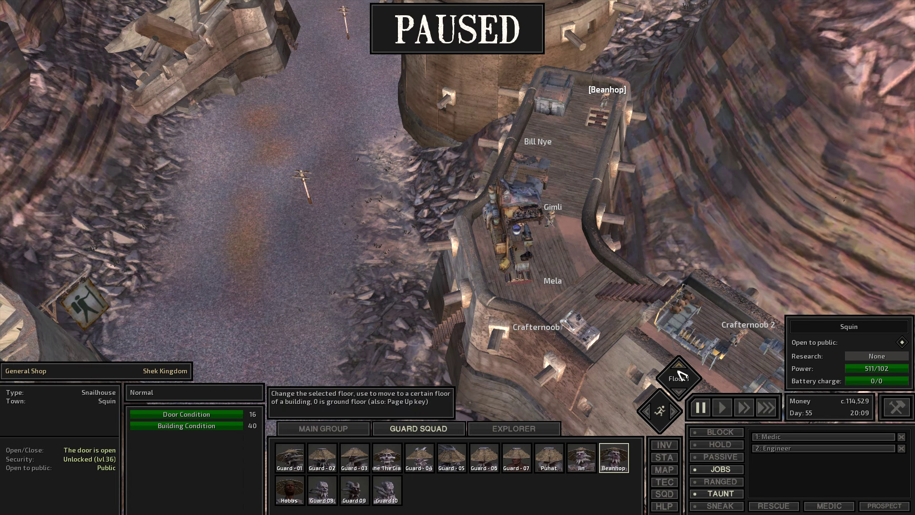
pyautogui.click(546, 88)
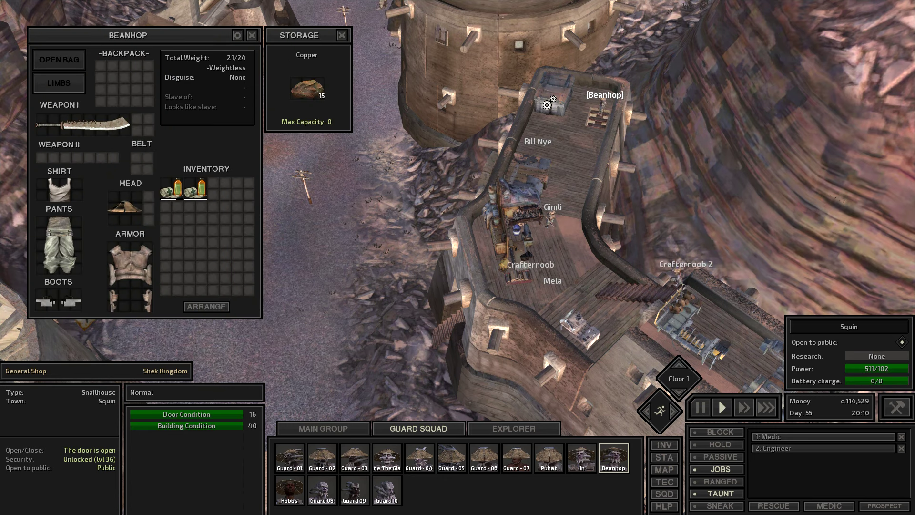
pyautogui.press('space')
pyautogui.press('space')
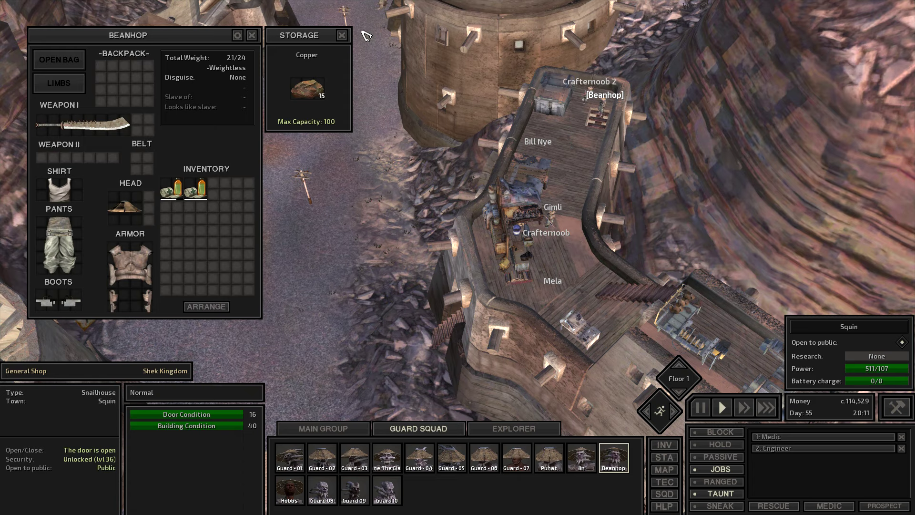
pyautogui.click(345, 36)
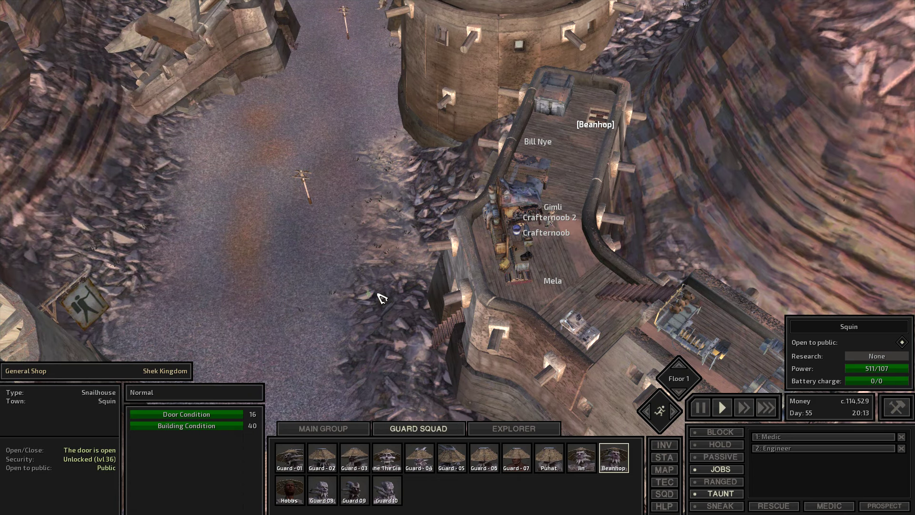
pyautogui.scroll(-6, 558, 412)
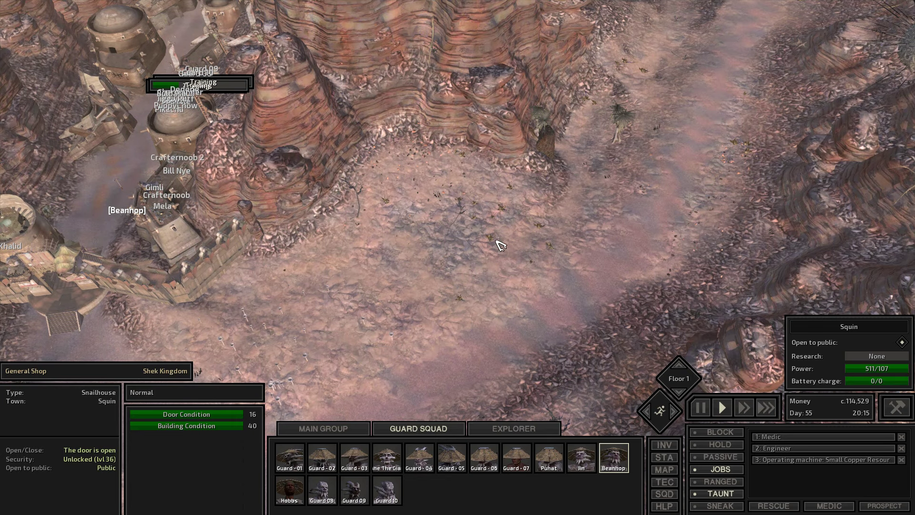
pyautogui.moveTo(552, 161); pyautogui.dragTo(301, 273)
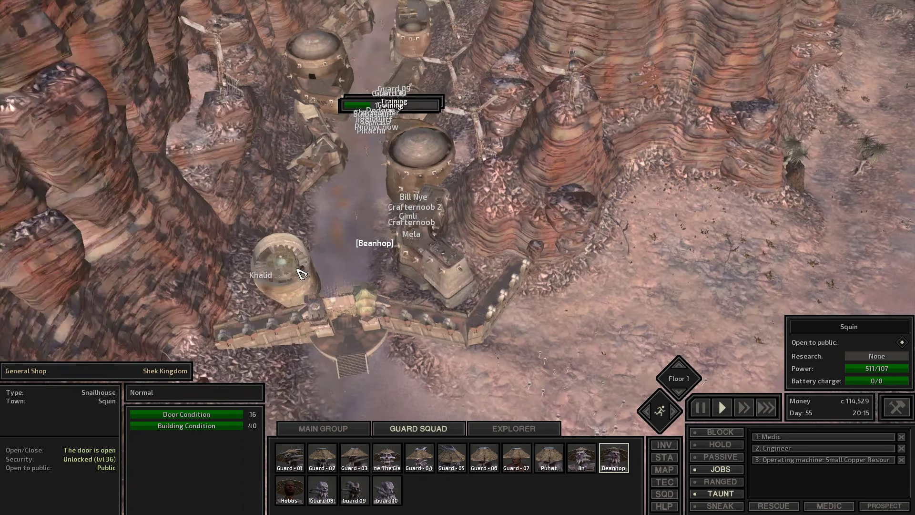
pyautogui.scroll(4, 301, 272)
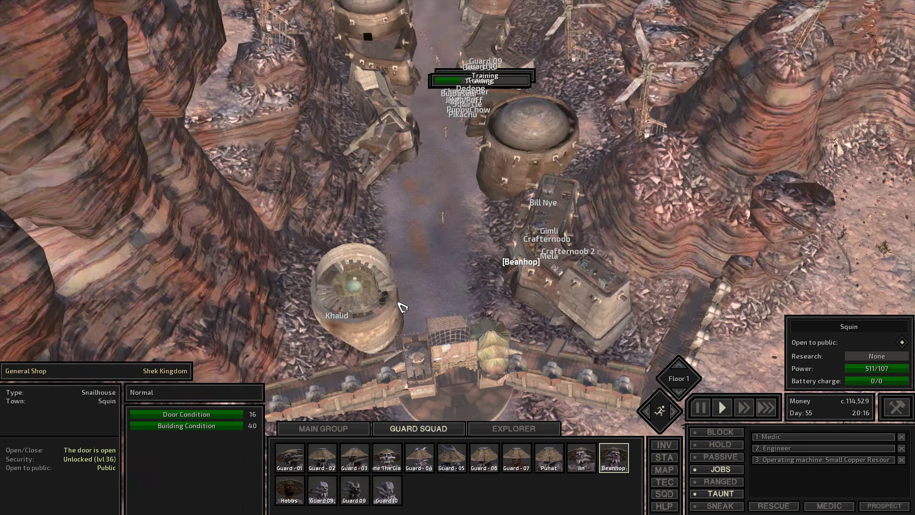
pyautogui.scroll(3, 400, 300)
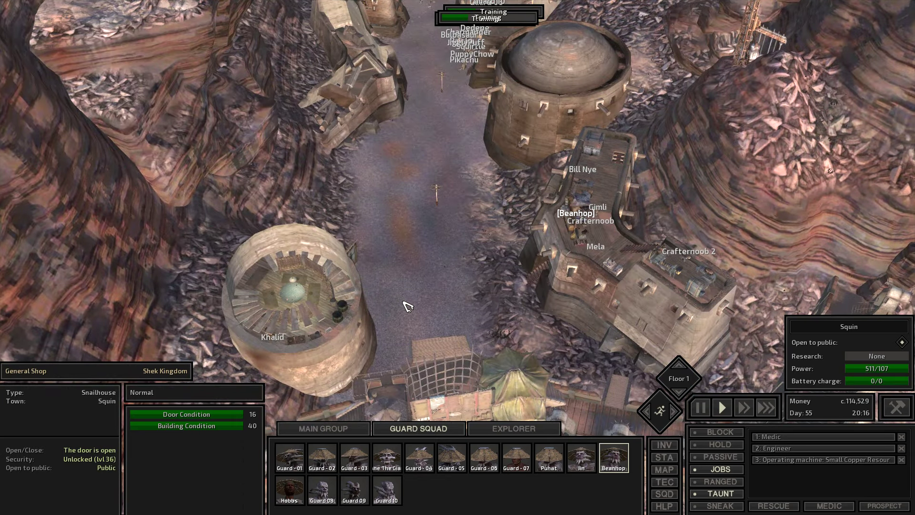
pyautogui.scroll(3, 407, 306)
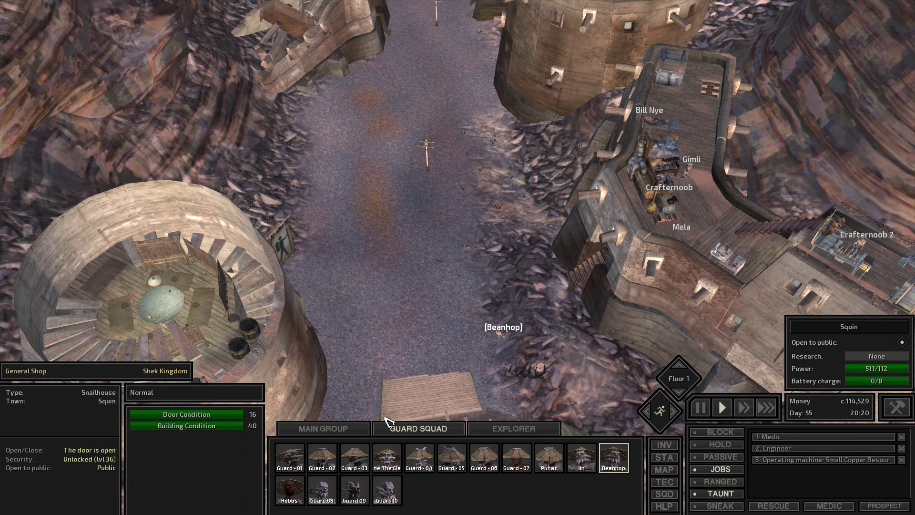
pyautogui.click(340, 432)
pyautogui.doubleClick(325, 458)
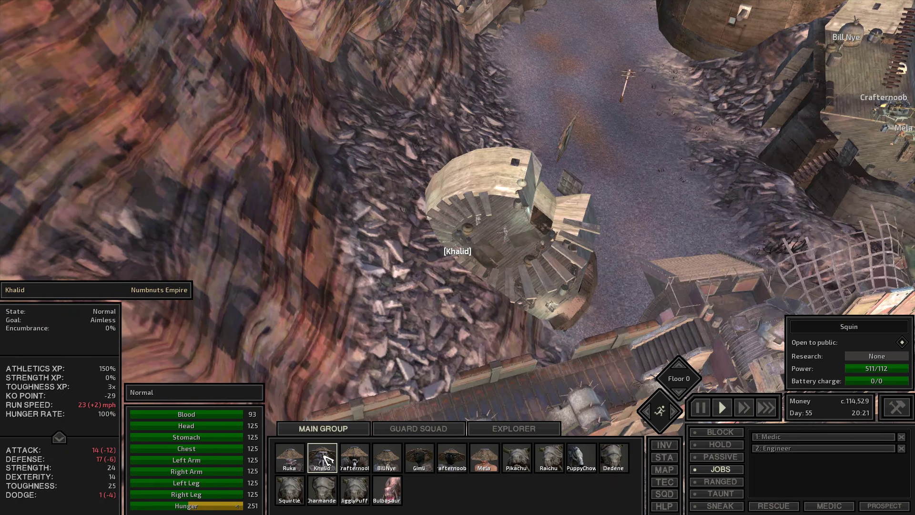
pyautogui.moveTo(676, 209); pyautogui.dragTo(620, 236)
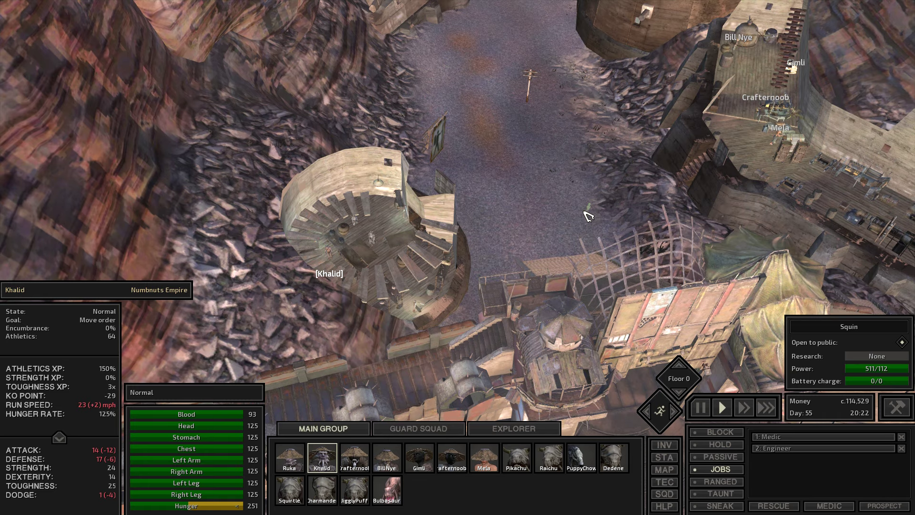
pyautogui.press('i')
pyautogui.press('i')
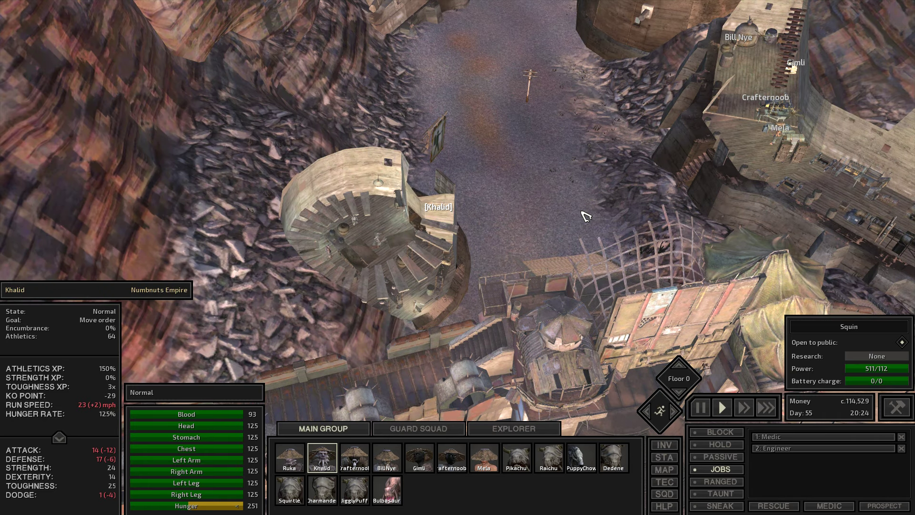
pyautogui.press('i')
pyautogui.press('i')
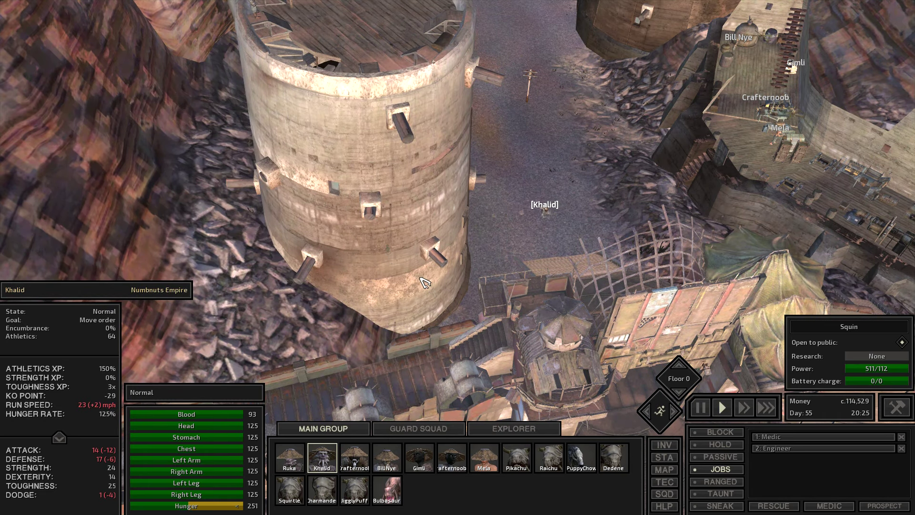
pyautogui.scroll(5, 424, 281)
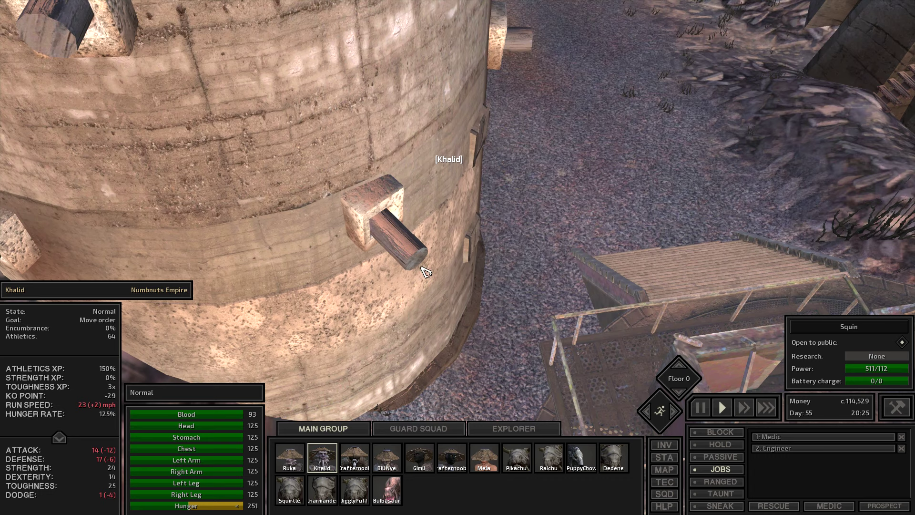
pyautogui.scroll(-5, 424, 272)
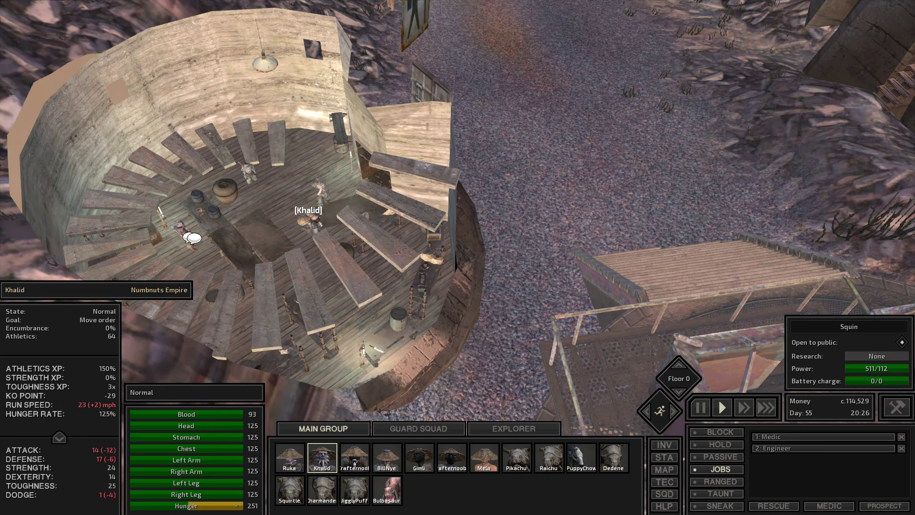
pyautogui.click(186, 243)
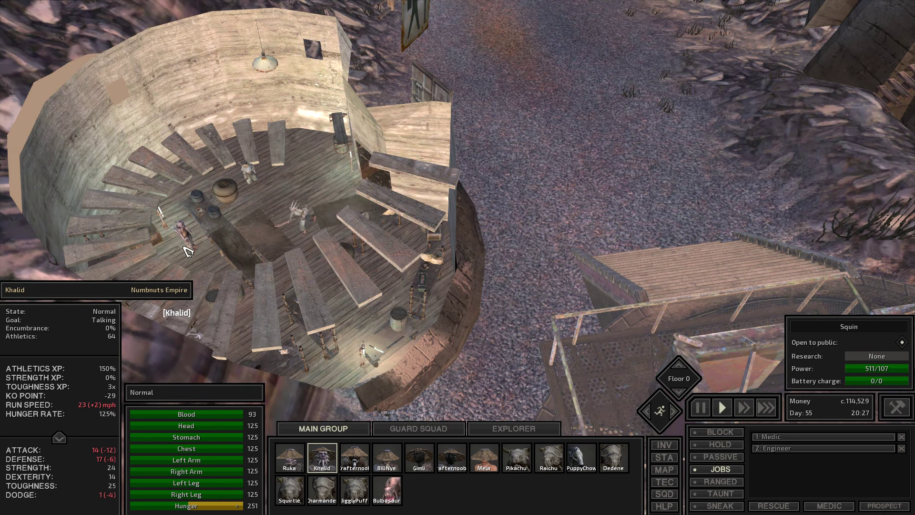
pyautogui.press('1')
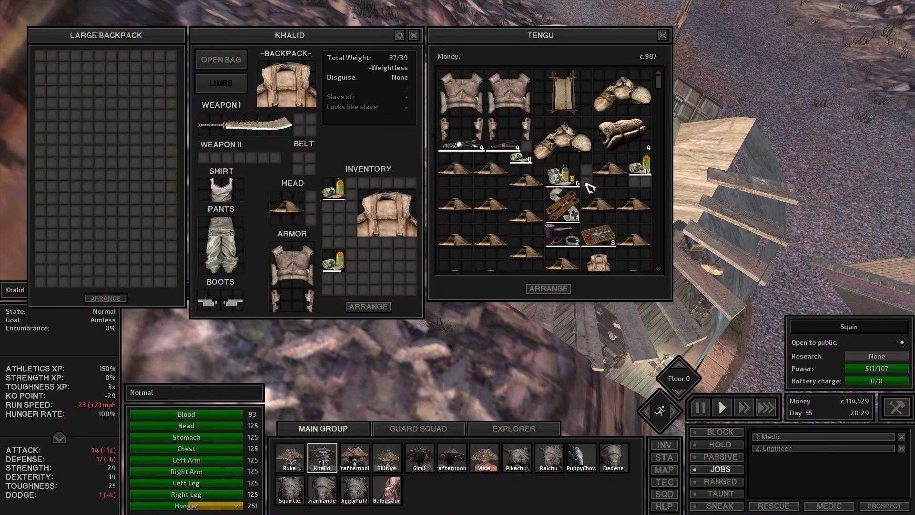
pyautogui.scroll(-3, 586, 192)
pyautogui.scroll(2, 587, 192)
pyautogui.scroll(2, 590, 143)
pyautogui.click(664, 35)
pyautogui.scroll(-5, 457, 214)
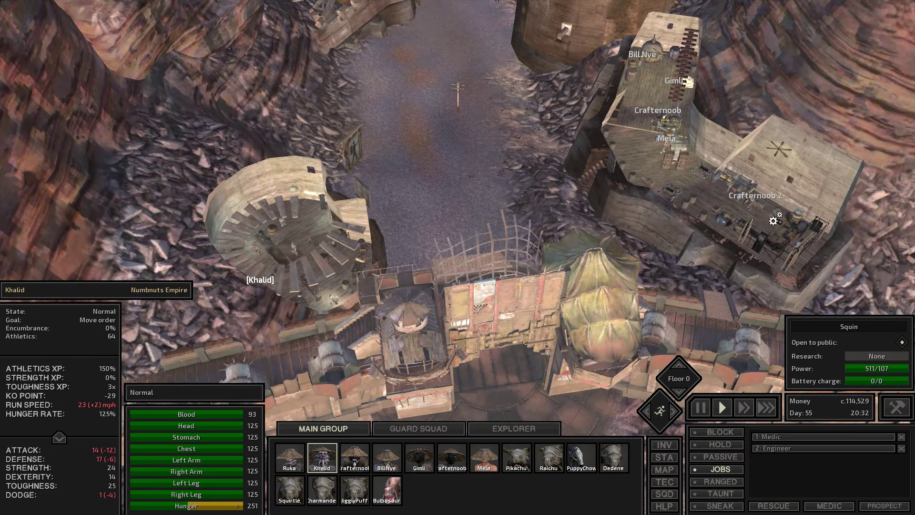
pyautogui.scroll(-5, 458, 258)
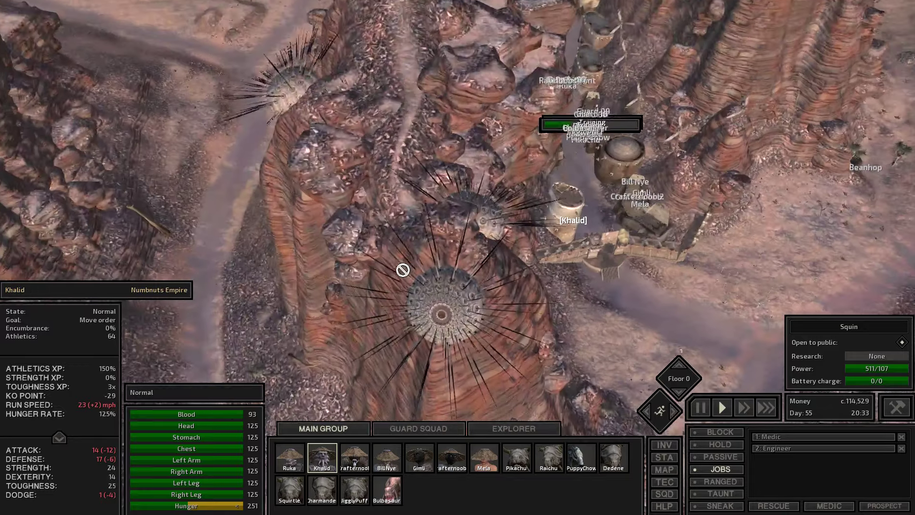
# - Take Khalid's large backpack off and put it back on in his inventory
pyautogui.press('i')
pyautogui.press('i')
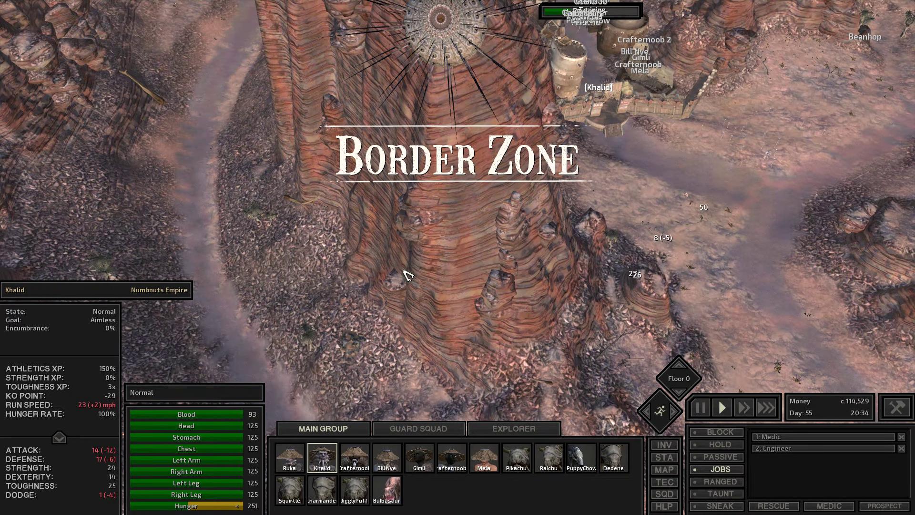
pyautogui.press('i')
pyautogui.press('i')
pyautogui.press('i')
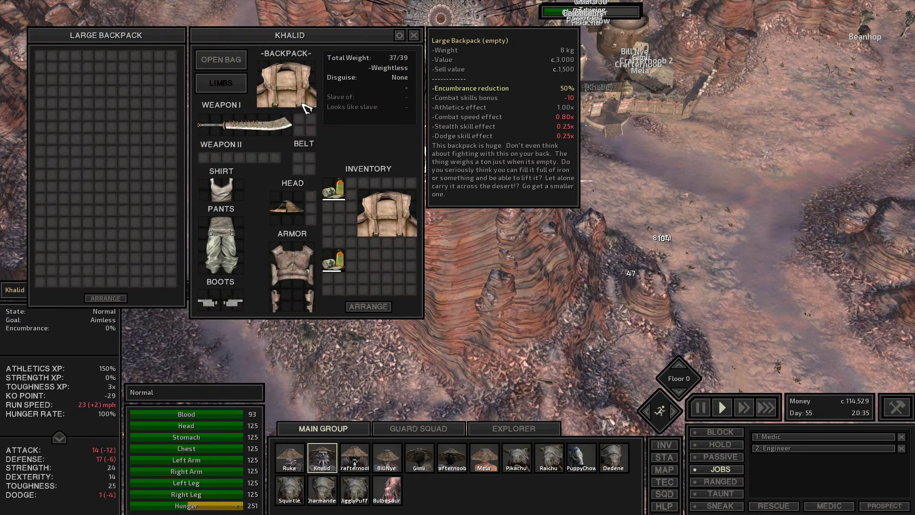
pyautogui.moveTo(287, 82); pyautogui.dragTo(361, 204)
pyautogui.click(361, 204)
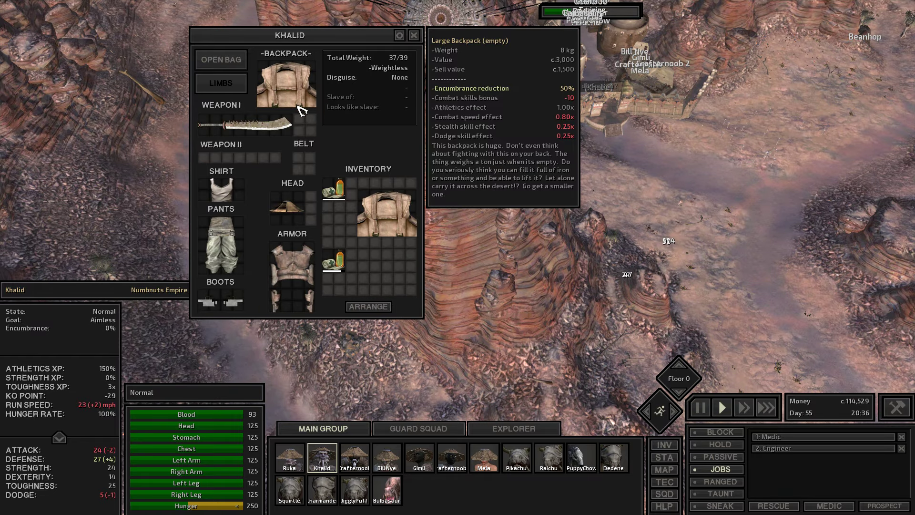
pyautogui.press('i')
pyautogui.scroll(5, 669, 231)
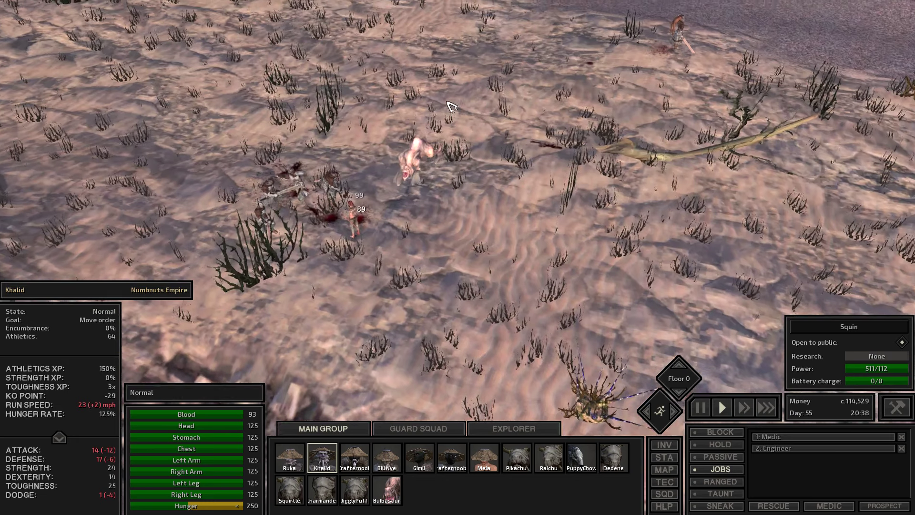
# - Pause to inspect the wild Garru in the desert, then resume and frame the squad
pyautogui.press('space')
pyautogui.click(406, 177)
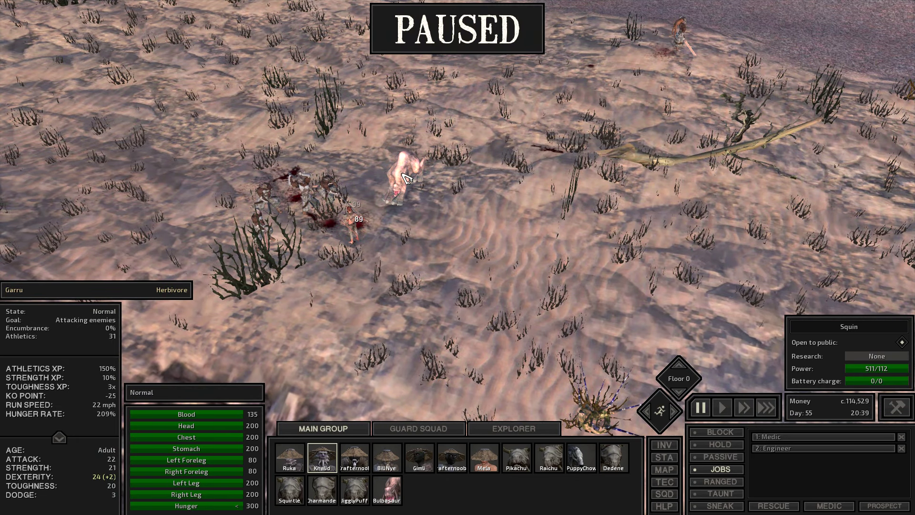
pyautogui.press('space')
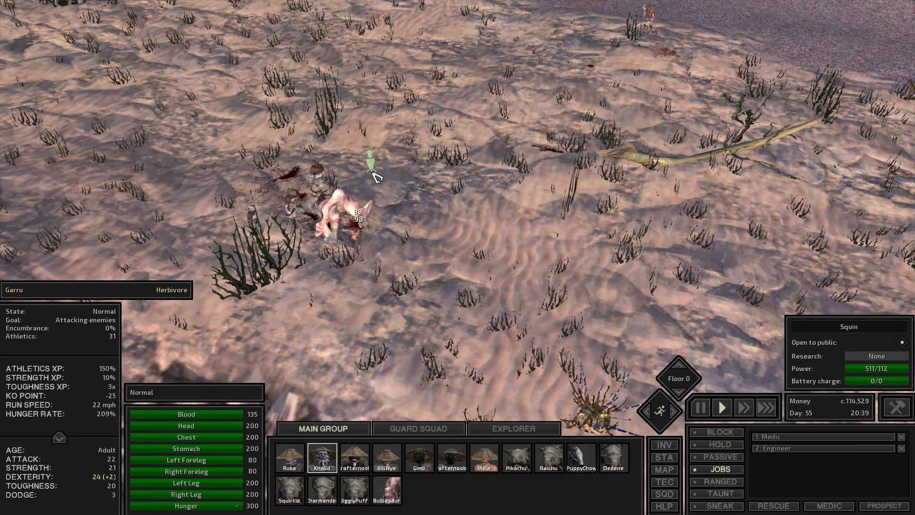
pyautogui.scroll(-6, 377, 177)
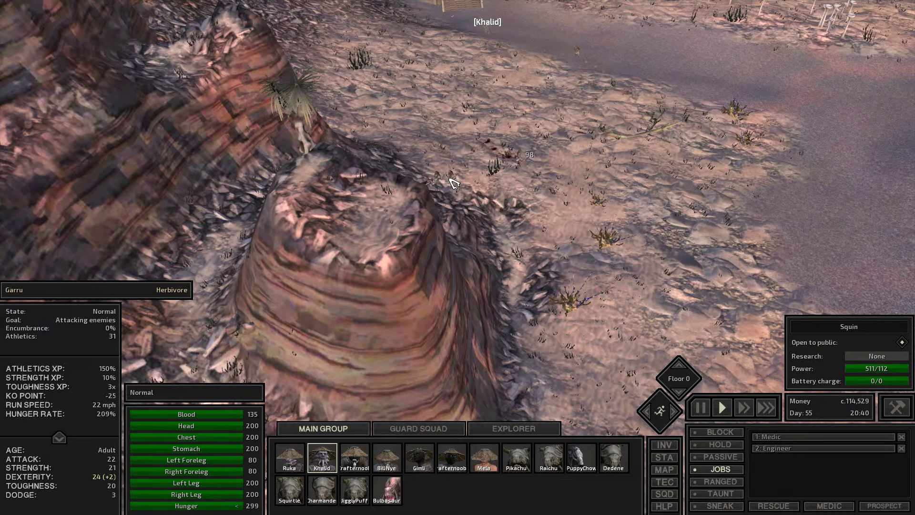
pyautogui.scroll(5, 450, 182)
pyautogui.scroll(3, 469, 179)
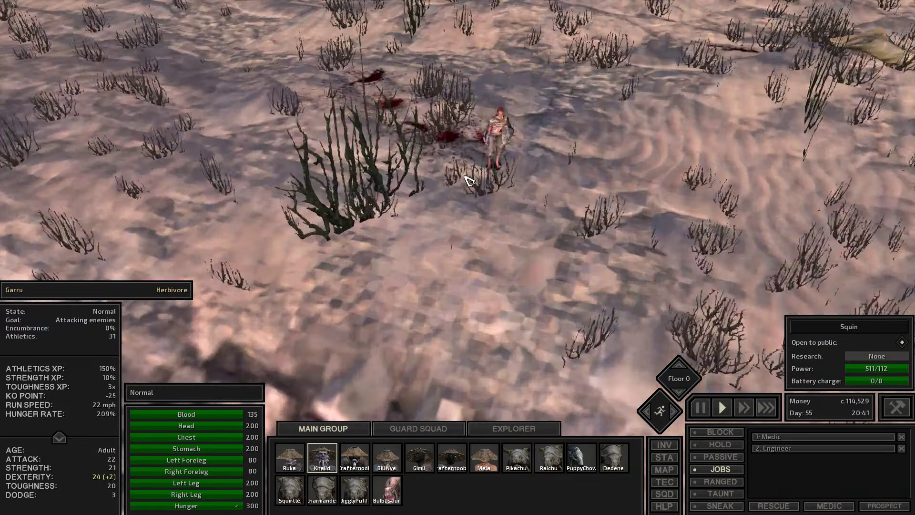
pyautogui.scroll(-3, 469, 179)
pyautogui.scroll(-4, 468, 179)
pyautogui.scroll(2, 443, 202)
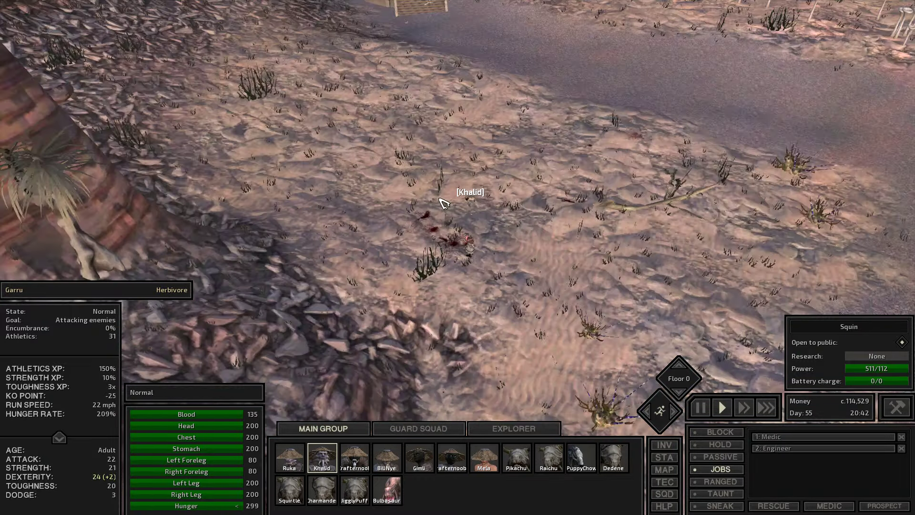
pyautogui.moveTo(442, 202); pyautogui.dragTo(455, 182)
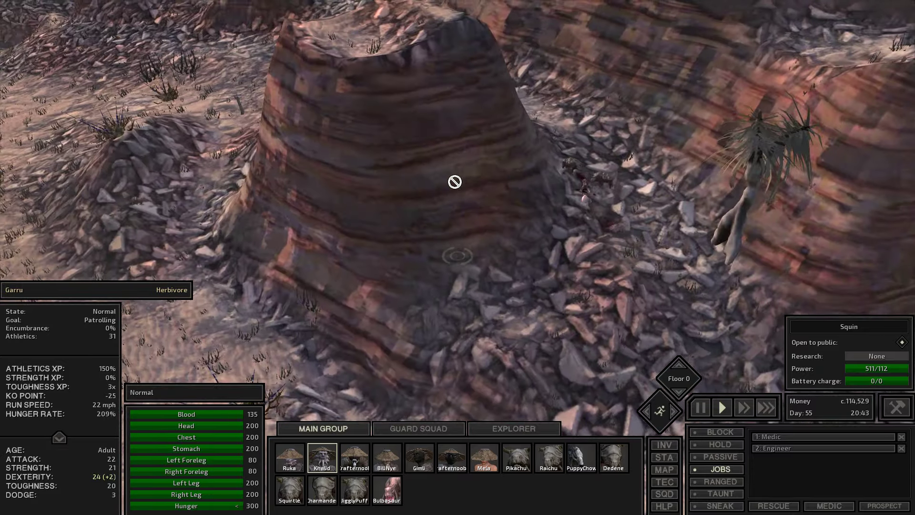
pyautogui.scroll(-4, 455, 182)
pyautogui.scroll(6, 500, 214)
pyautogui.moveTo(500, 200)
pyautogui.mouseDown()
pyautogui.moveTo(380, 266)
pyautogui.moveTo(457, 214)
pyautogui.mouseUp()
pyautogui.scroll(-5, 380, 266)
# - Order an unprovoked attack on the wild Garru
pyautogui.press('space')
pyautogui.click(496, 171)
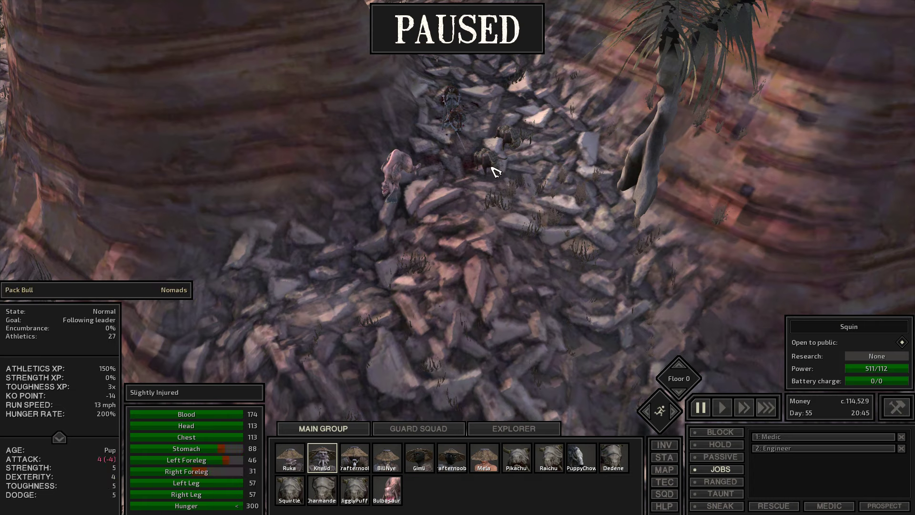
pyautogui.click(391, 190)
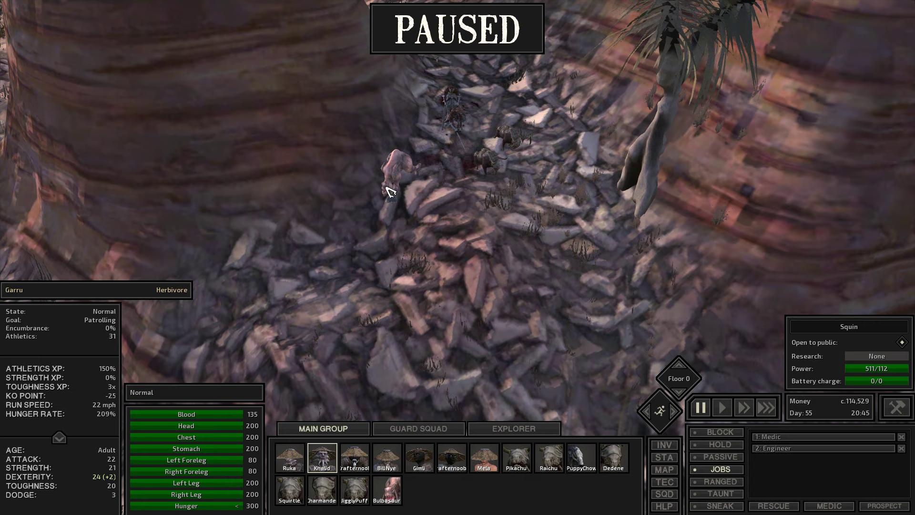
pyautogui.rightClick(392, 188)
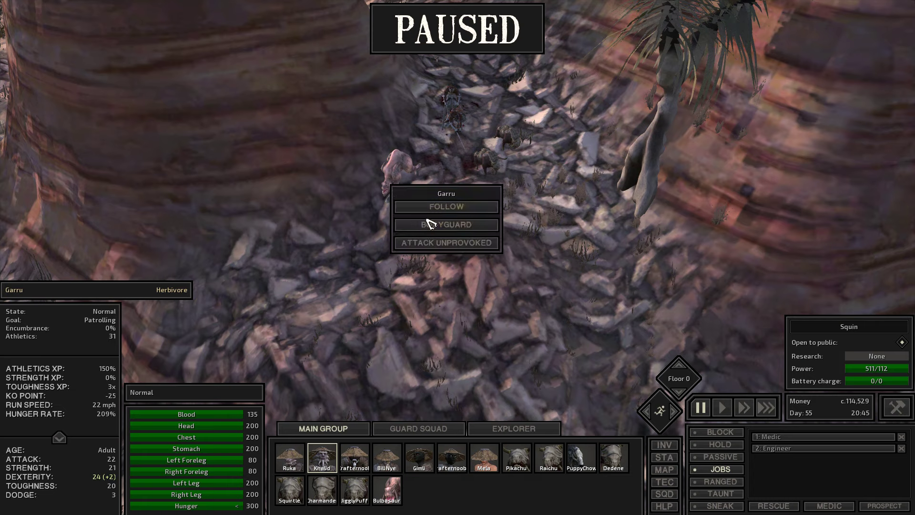
pyautogui.click(324, 289)
pyautogui.press('space')
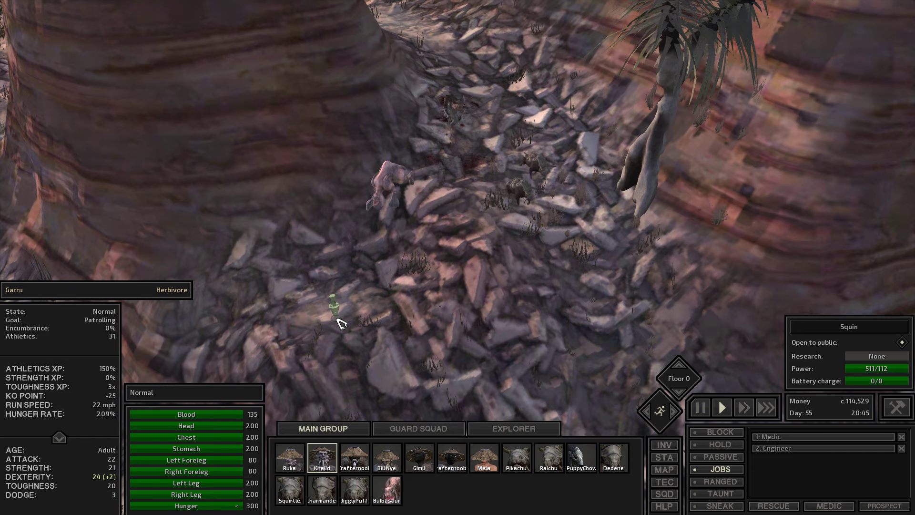
pyautogui.scroll(-5, 340, 323)
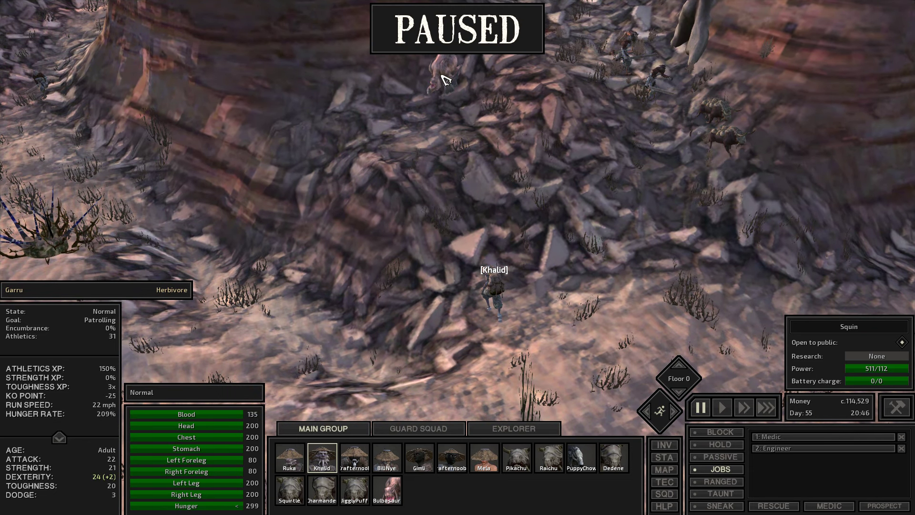
pyautogui.rightClick(445, 78)
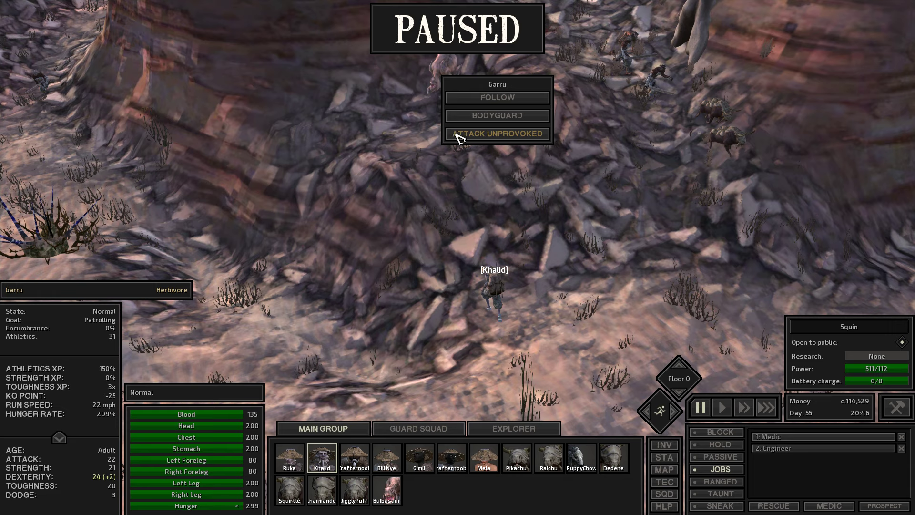
pyautogui.click(462, 134)
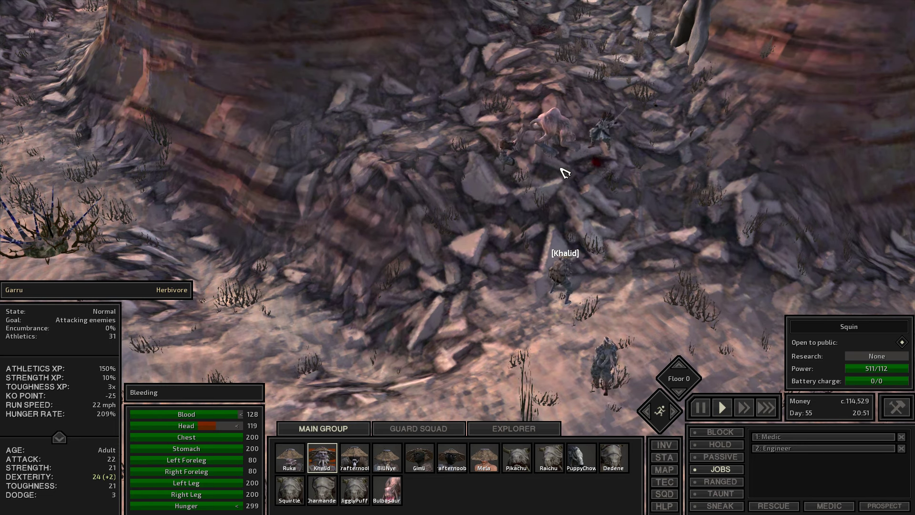
pyautogui.scroll(5, 564, 174)
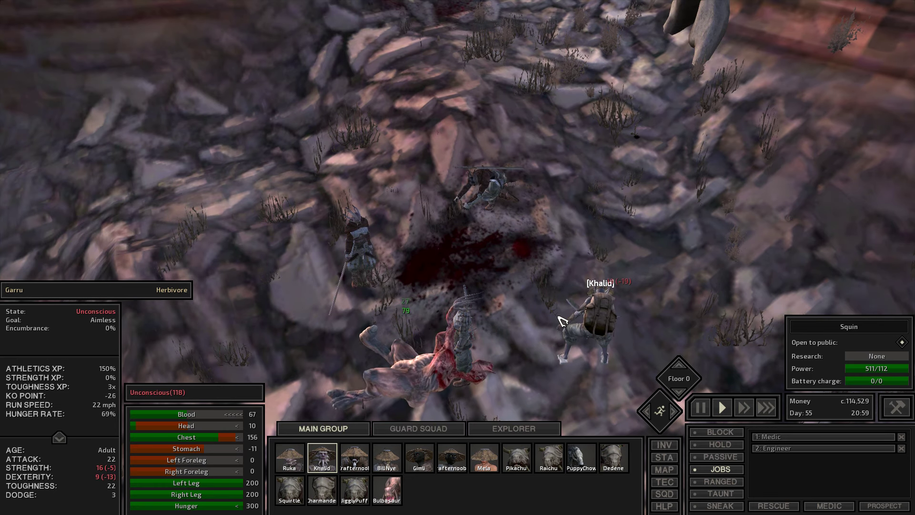
pyautogui.scroll(3, 559, 319)
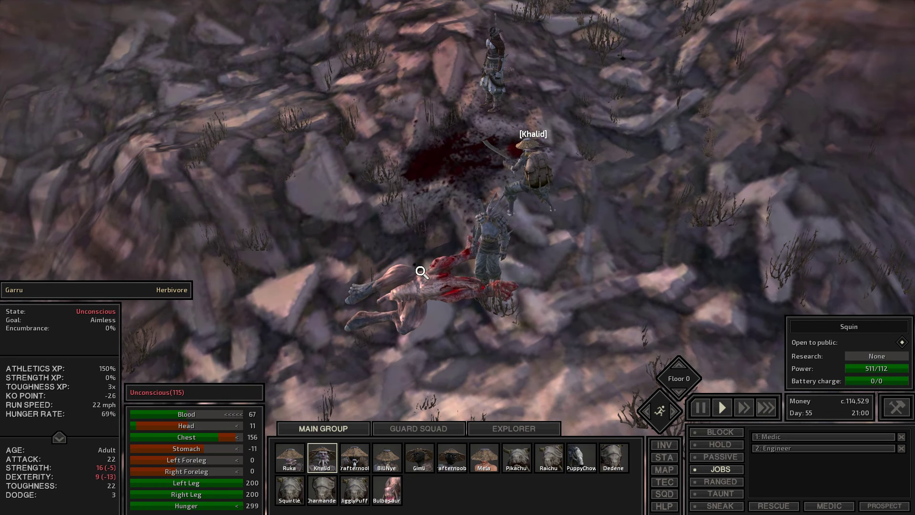
# - Loot the dead Garru's skins into Khalid's large backpack
pyautogui.click(422, 272)
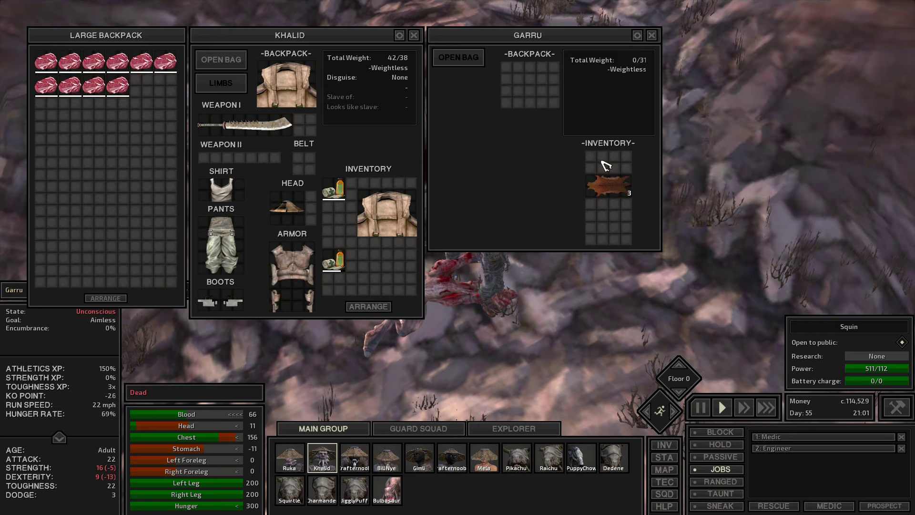
pyautogui.rightClick(609, 187)
pyautogui.click(653, 35)
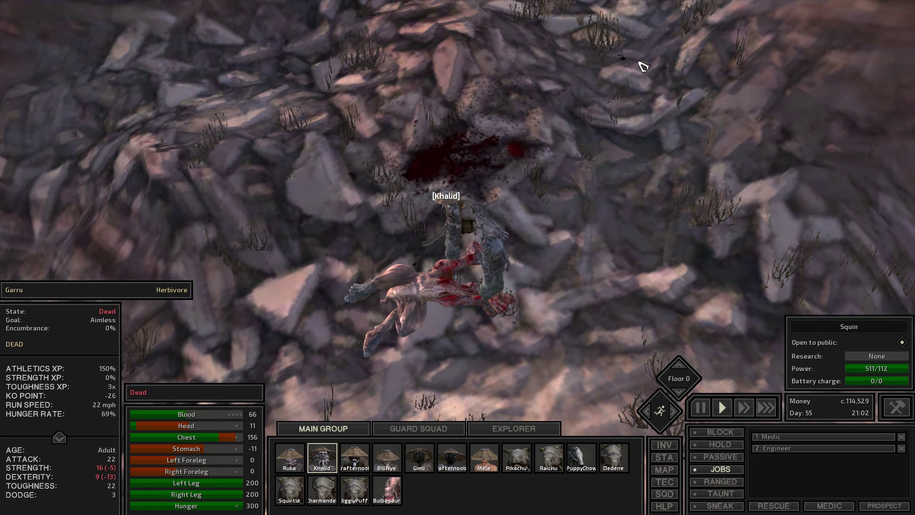
pyautogui.scroll(-5, 546, 156)
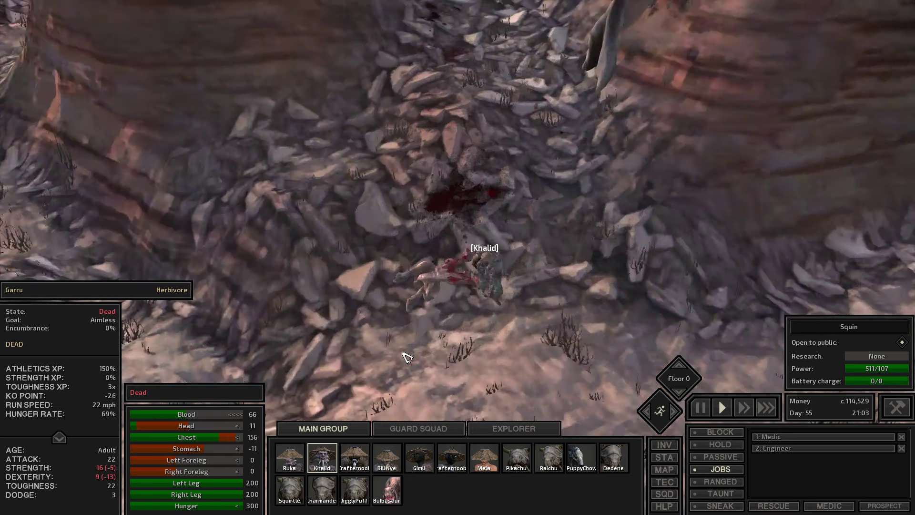
pyautogui.scroll(4, 431, 274)
pyautogui.scroll(-4, 432, 286)
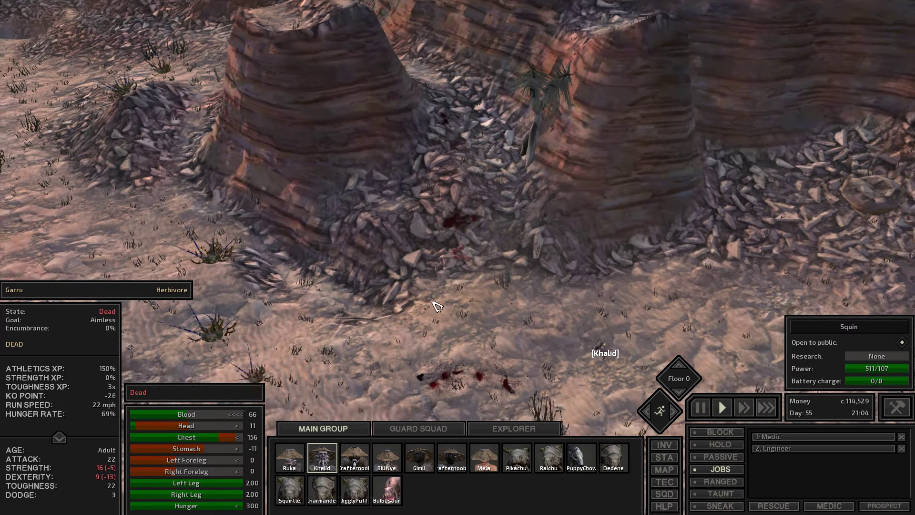
pyautogui.scroll(-4, 437, 307)
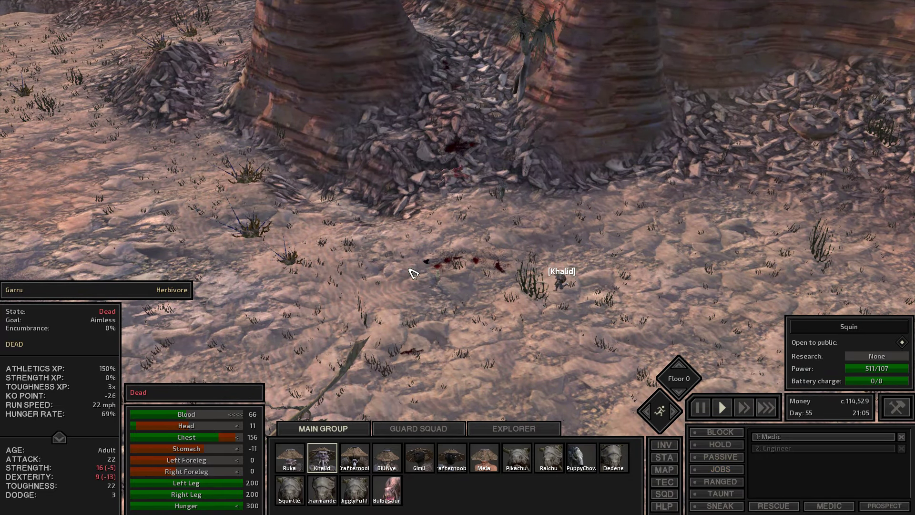
pyautogui.scroll(-5, 412, 273)
pyautogui.scroll(-4, 386, 265)
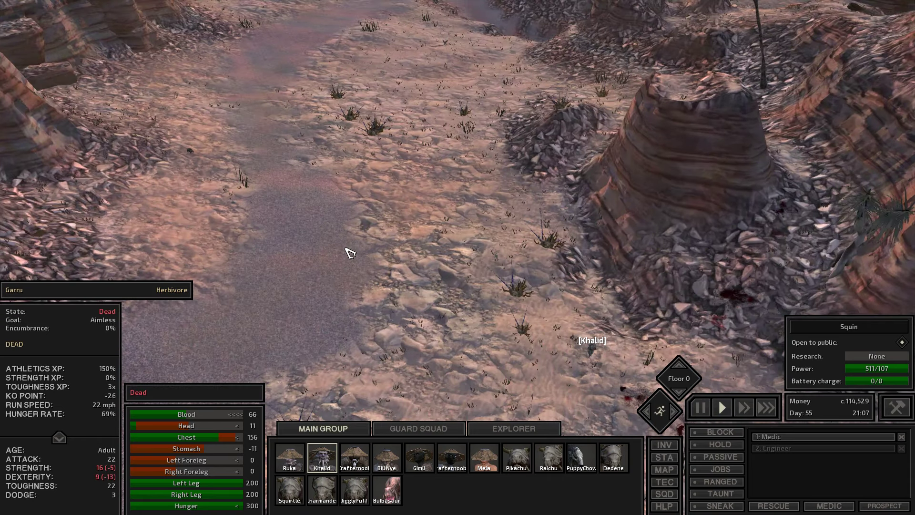
pyautogui.scroll(5, 350, 253)
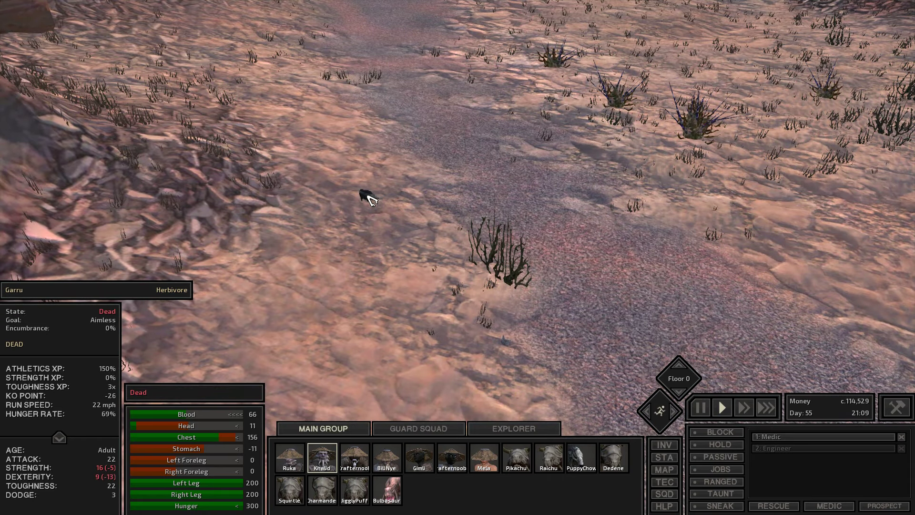
pyautogui.scroll(-5, 374, 208)
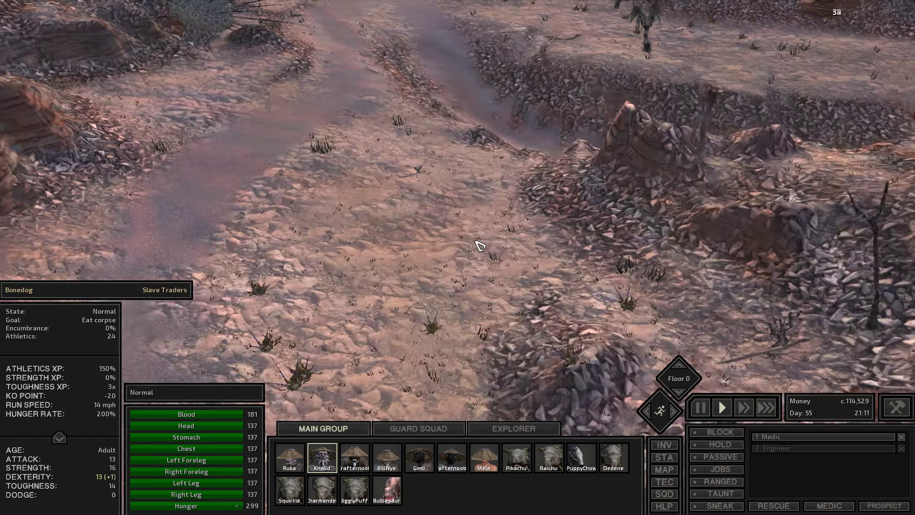
pyautogui.scroll(5, 458, 247)
# - Pan the camera across the desert to Khalid's fight with the Dust Bandit bowman
pyautogui.press('w')
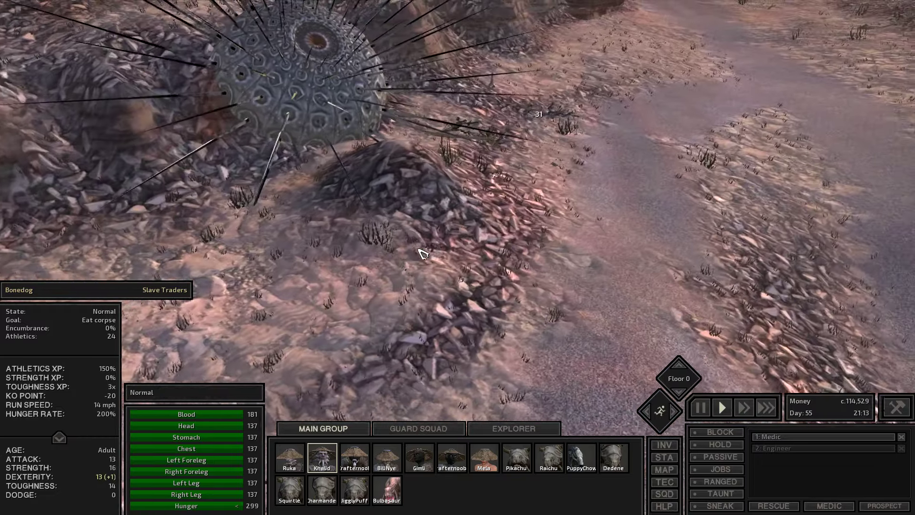
pyautogui.press('w')
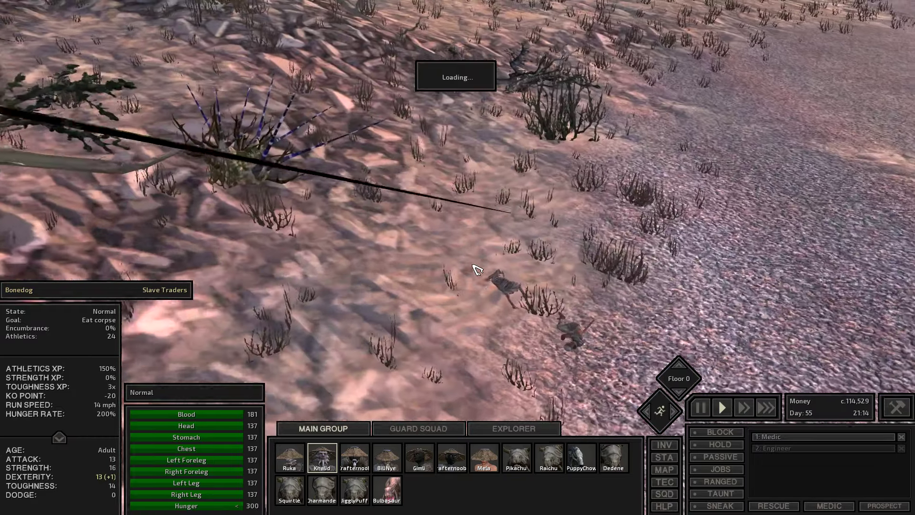
pyautogui.press('w')
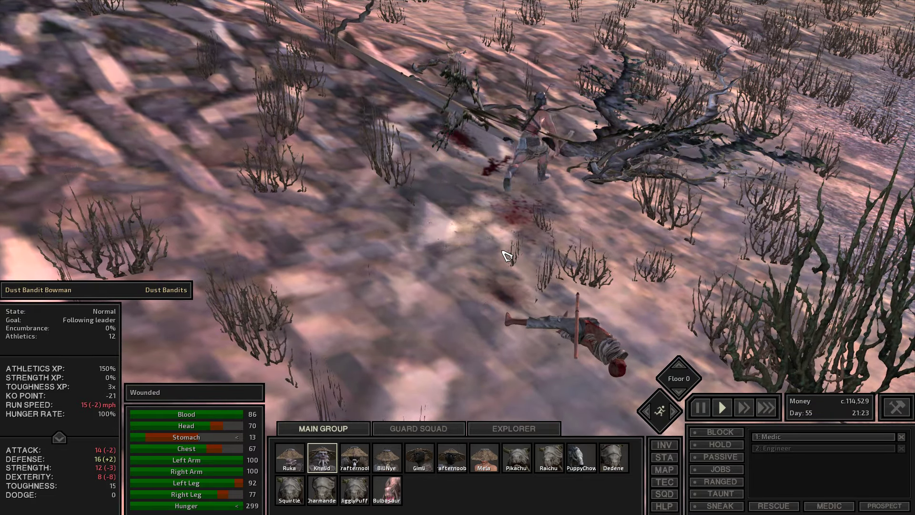
pyautogui.scroll(-5, 507, 257)
pyautogui.scroll(-3, 507, 256)
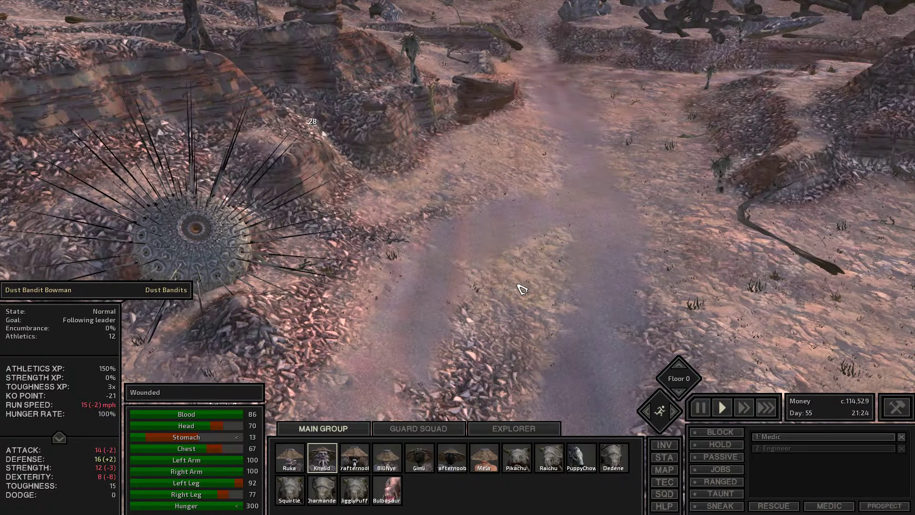
pyautogui.scroll(5, 329, 234)
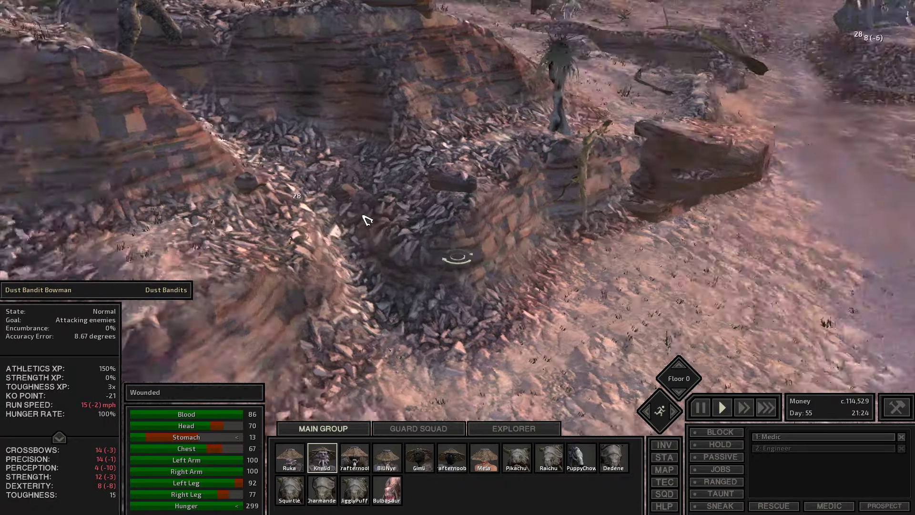
pyautogui.scroll(5, 330, 235)
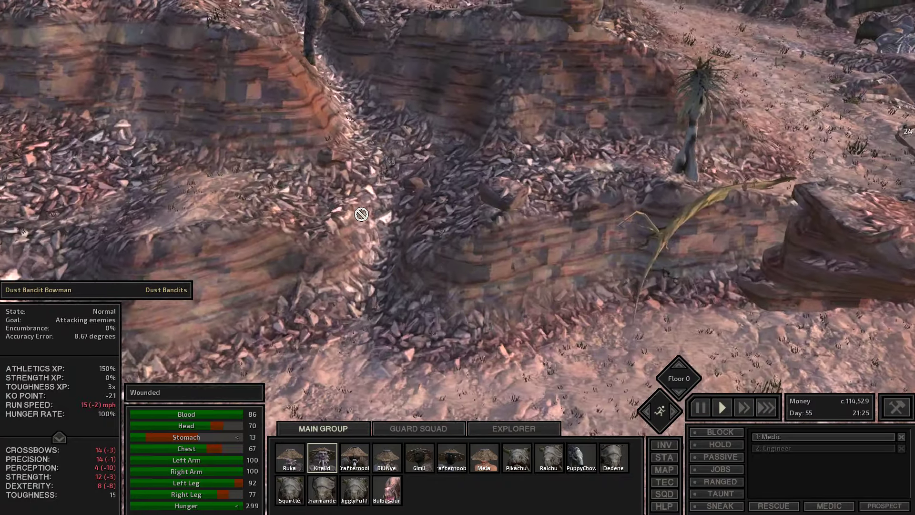
pyautogui.scroll(5, 422, 257)
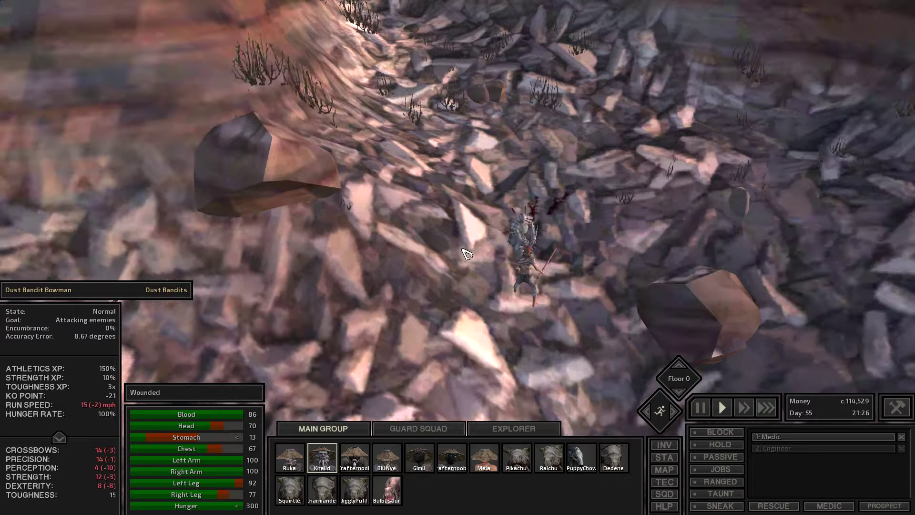
pyautogui.scroll(5, 422, 256)
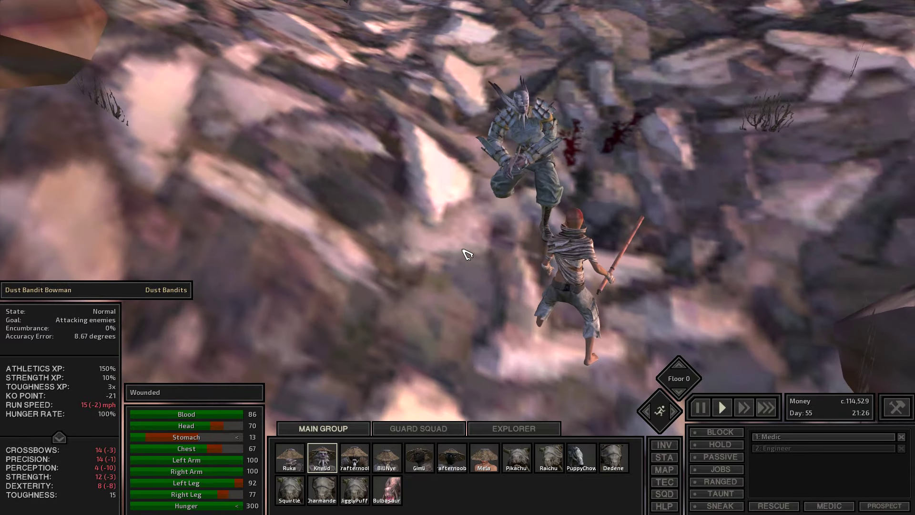
# - Inspect the fighting mercenary, take off Khalid's backpack, and send him onto the cliff
pyautogui.click(480, 139)
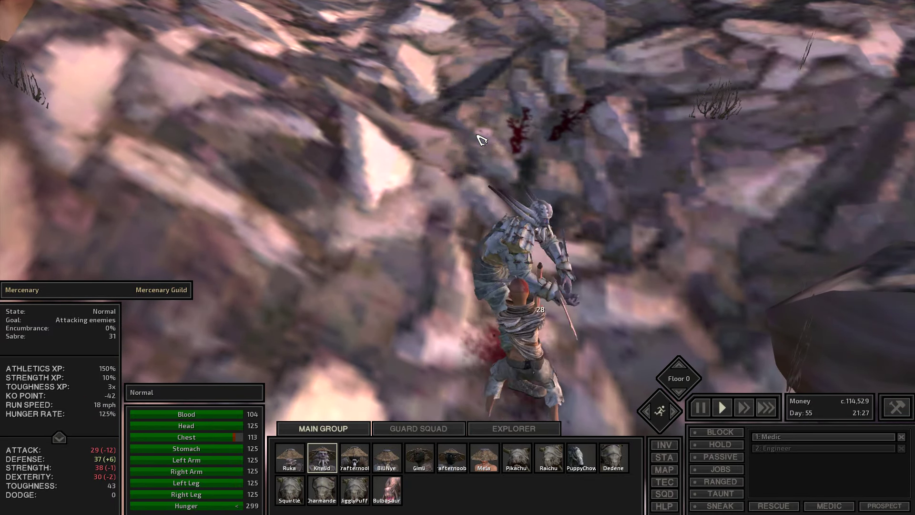
pyautogui.scroll(-8, 472, 143)
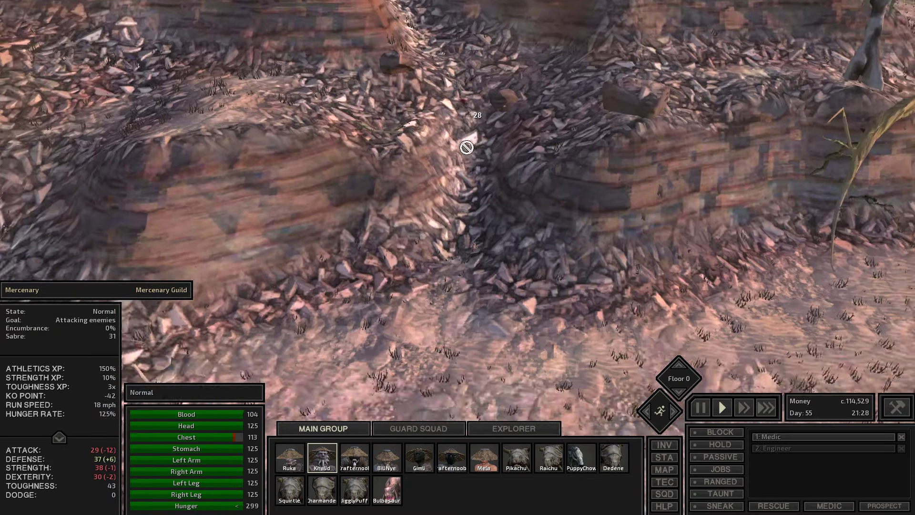
pyautogui.scroll(-5, 466, 147)
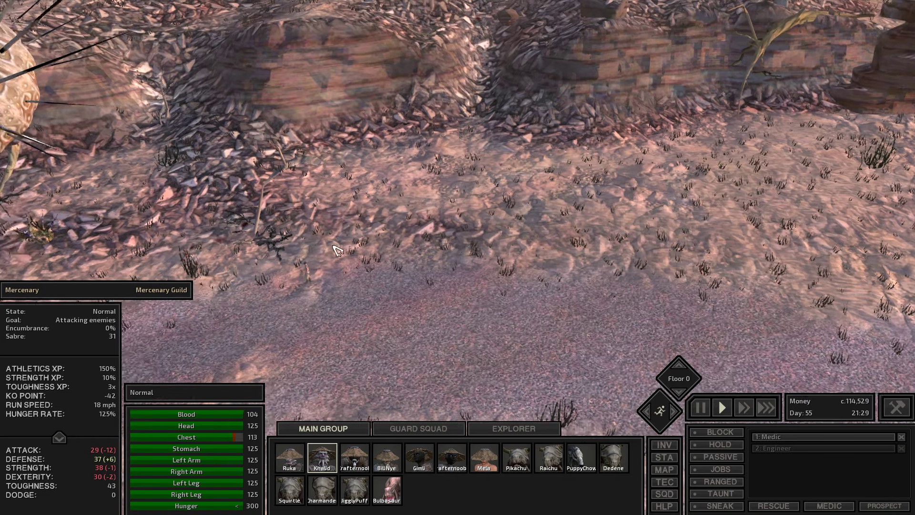
pyautogui.scroll(-3, 448, 107)
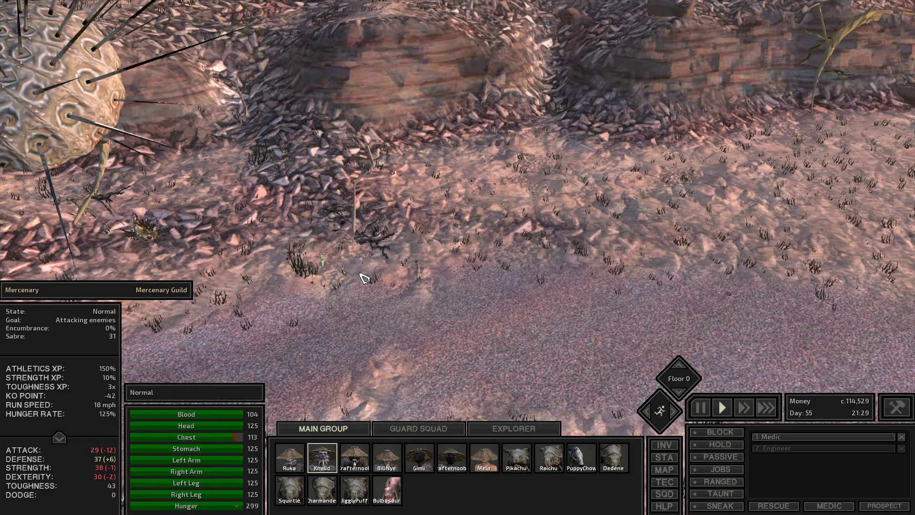
pyautogui.scroll(6, 417, 276)
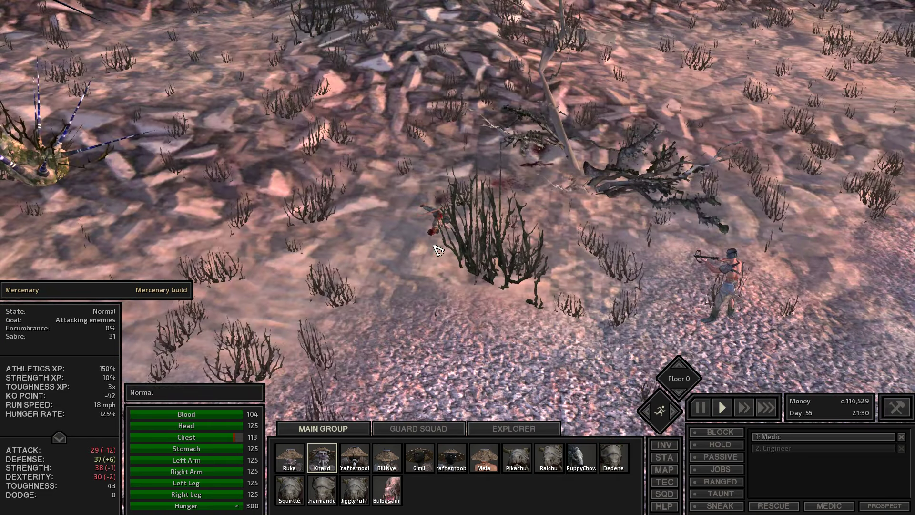
pyautogui.scroll(-5, 438, 250)
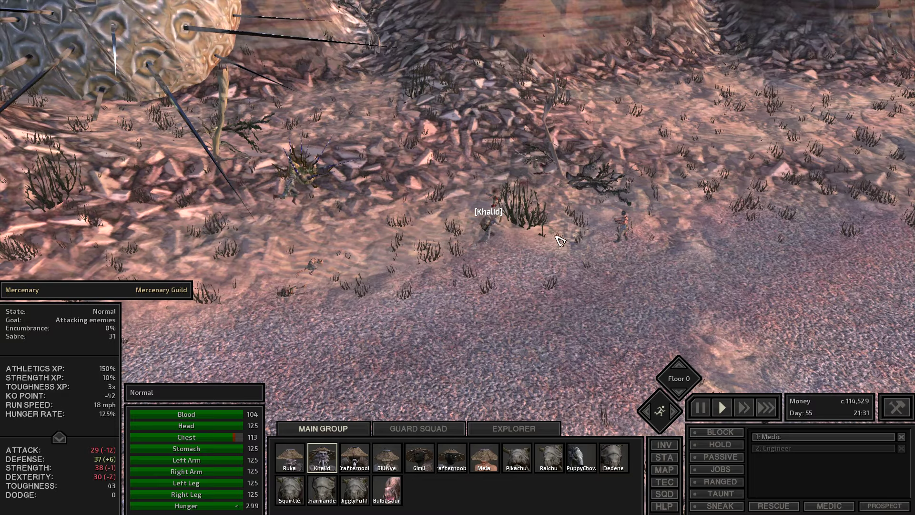
pyautogui.scroll(6, 636, 240)
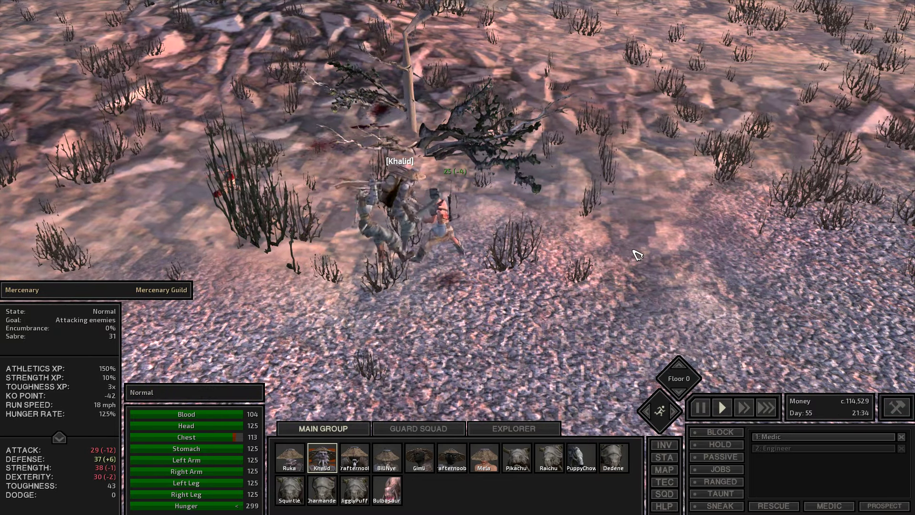
pyautogui.press('i')
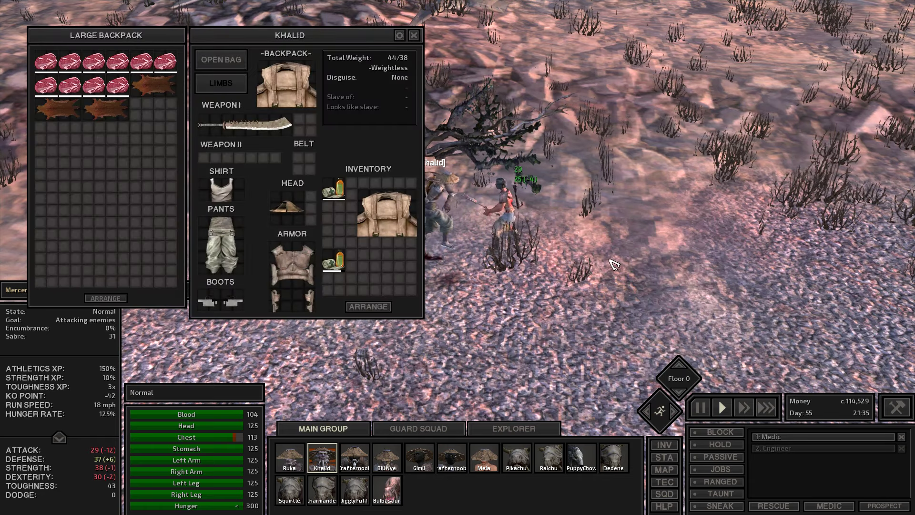
pyautogui.moveTo(286, 86); pyautogui.dragTo(400, 270)
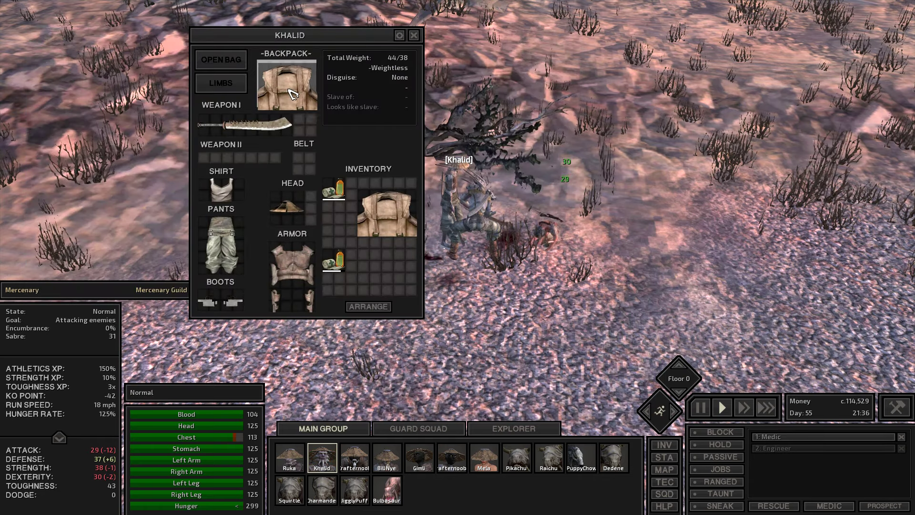
pyautogui.press('i')
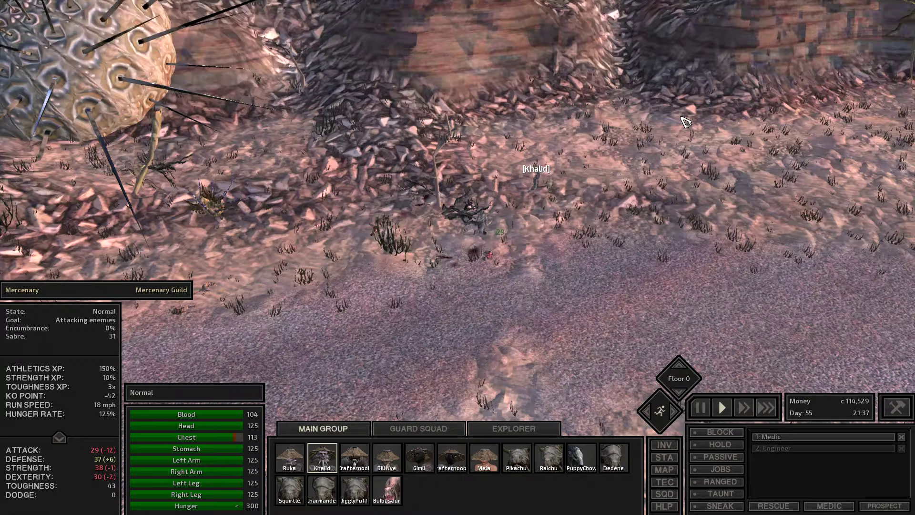
pyautogui.scroll(5, 468, 169)
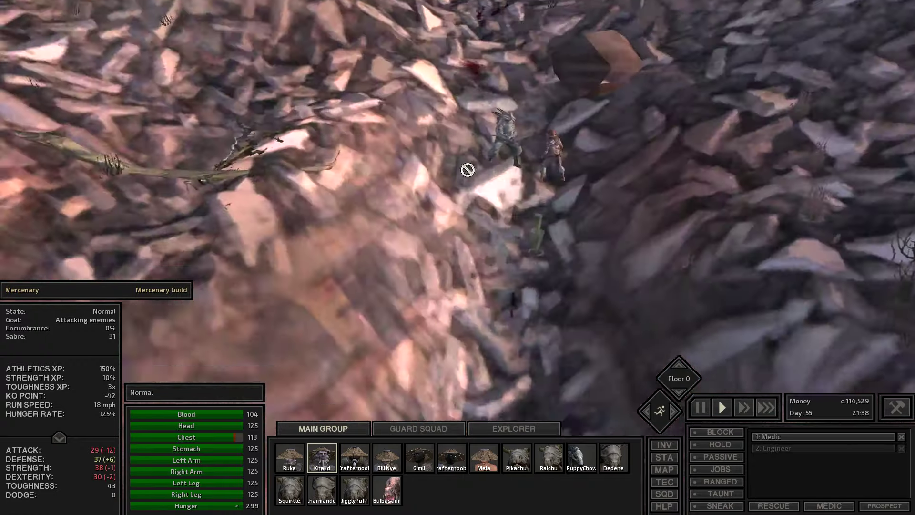
pyautogui.scroll(3, 468, 169)
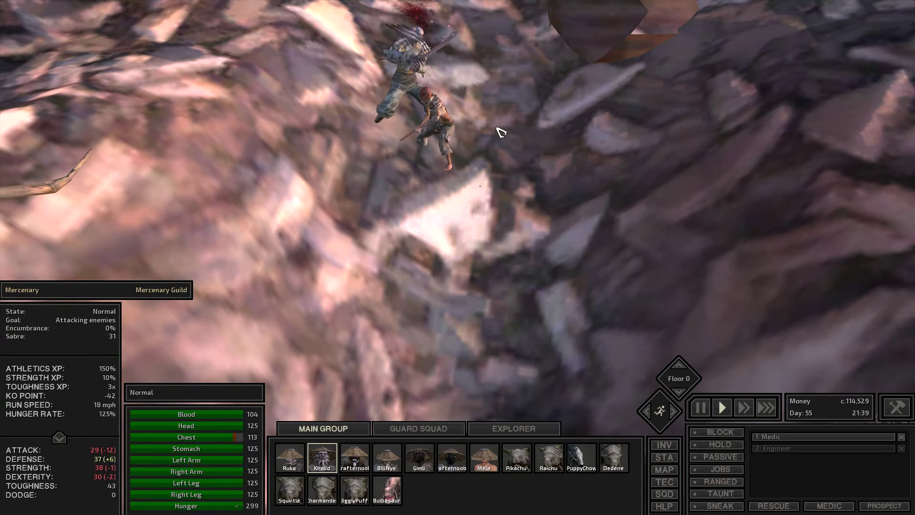
pyautogui.rightClick(485, 223)
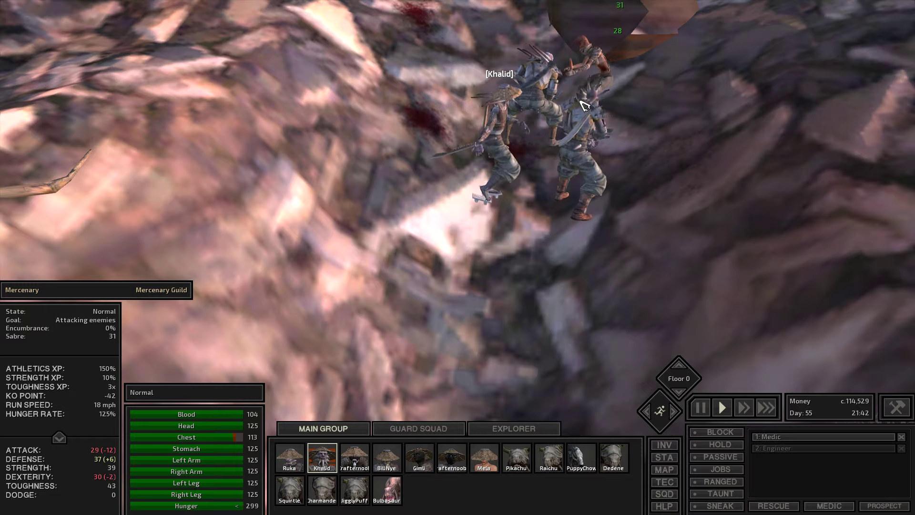
pyautogui.scroll(-2, 583, 105)
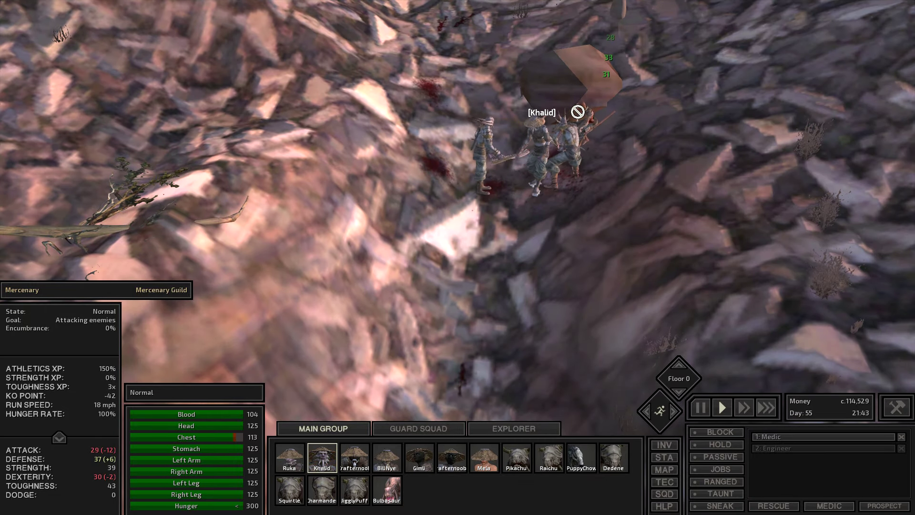
pyautogui.scroll(-2, 577, 111)
pyautogui.scroll(-2, 544, 118)
pyautogui.scroll(-2, 512, 124)
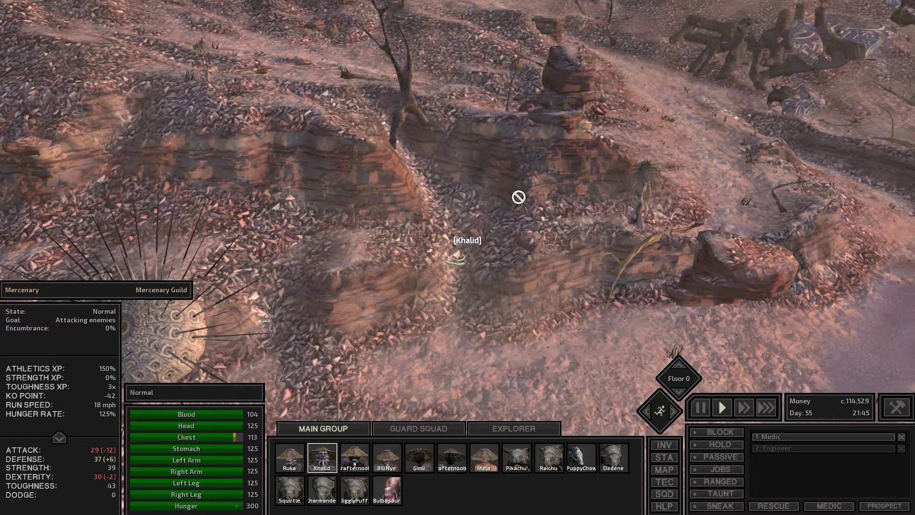
# - Check the heavy mercenary and the unconscious Dust Bandit, then reselect Khalid
pyautogui.moveTo(518, 198); pyautogui.dragTo(524, 203)
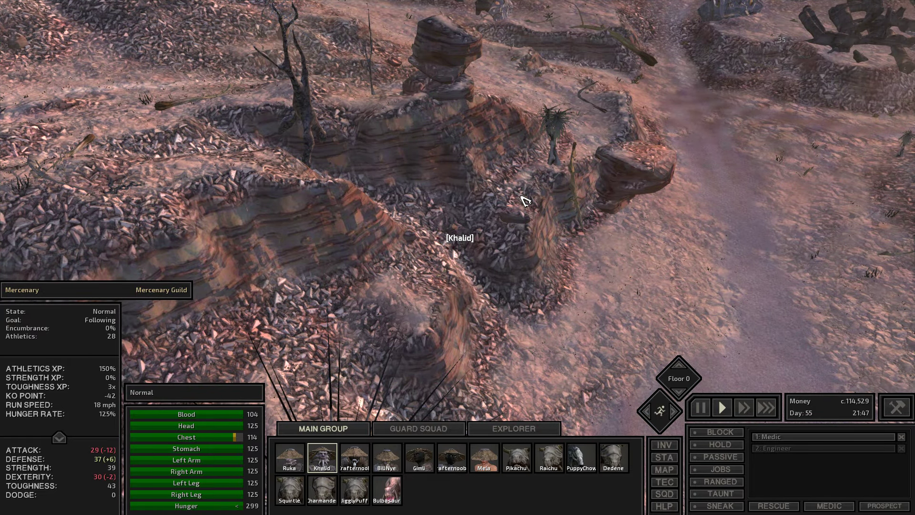
pyautogui.scroll(3, 465, 208)
pyautogui.scroll(2, 429, 236)
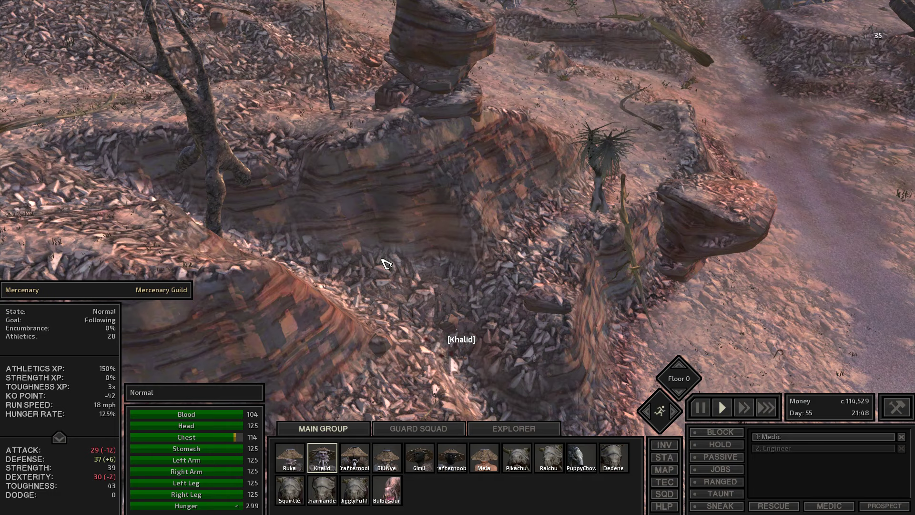
pyautogui.moveTo(391, 256); pyautogui.dragTo(624, 206)
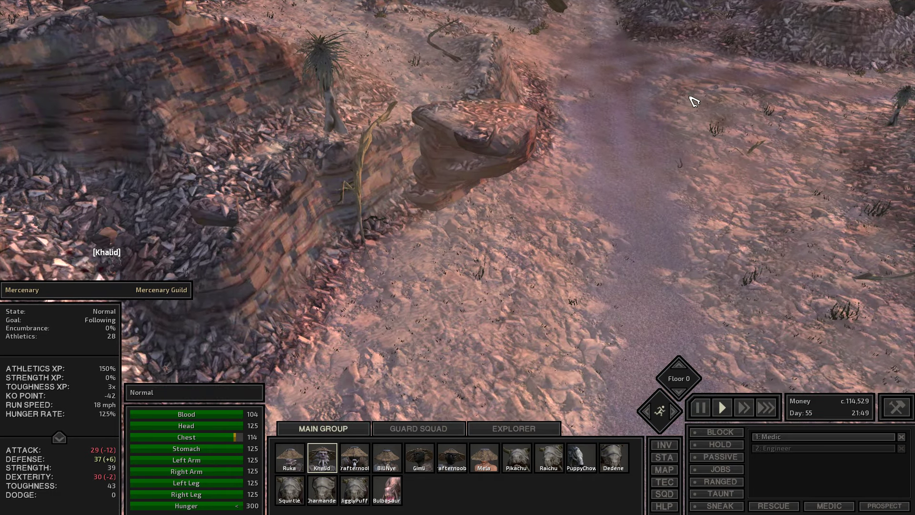
pyautogui.scroll(-3, 693, 101)
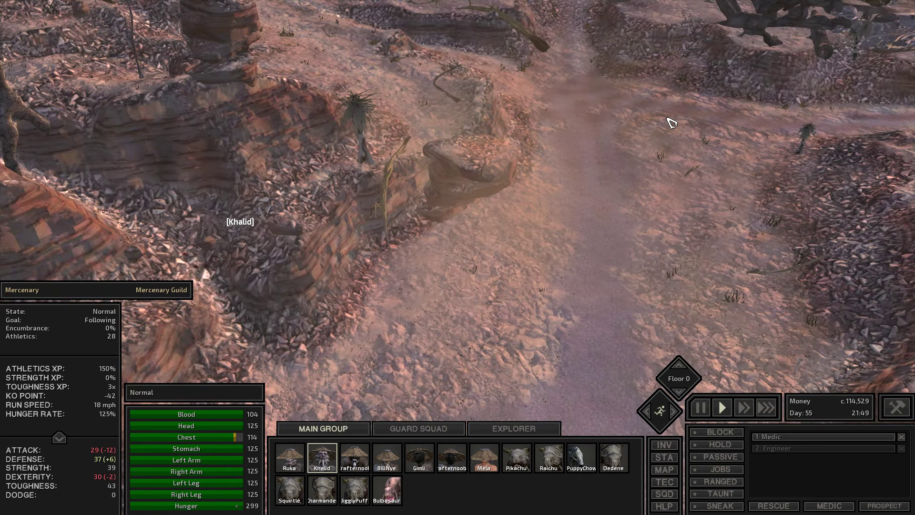
pyautogui.moveTo(672, 123); pyautogui.dragTo(338, 211)
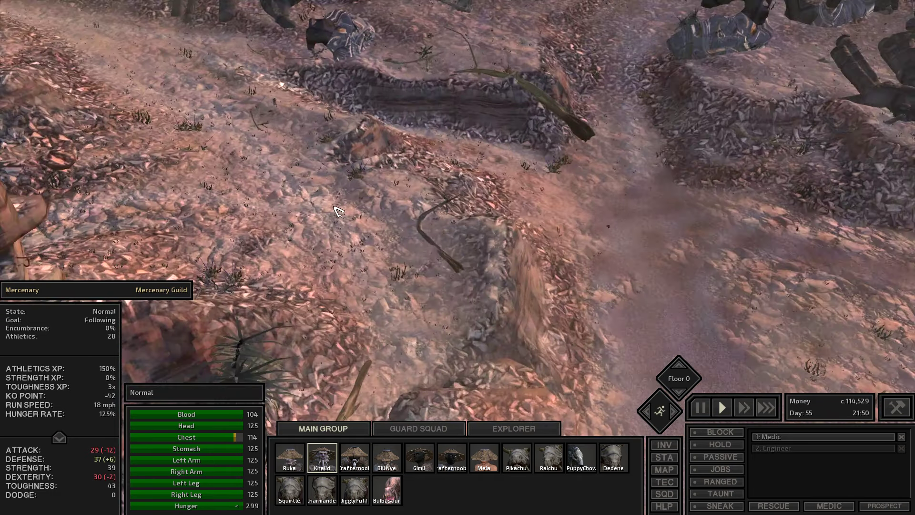
pyautogui.scroll(3, 339, 210)
pyautogui.scroll(3, 328, 219)
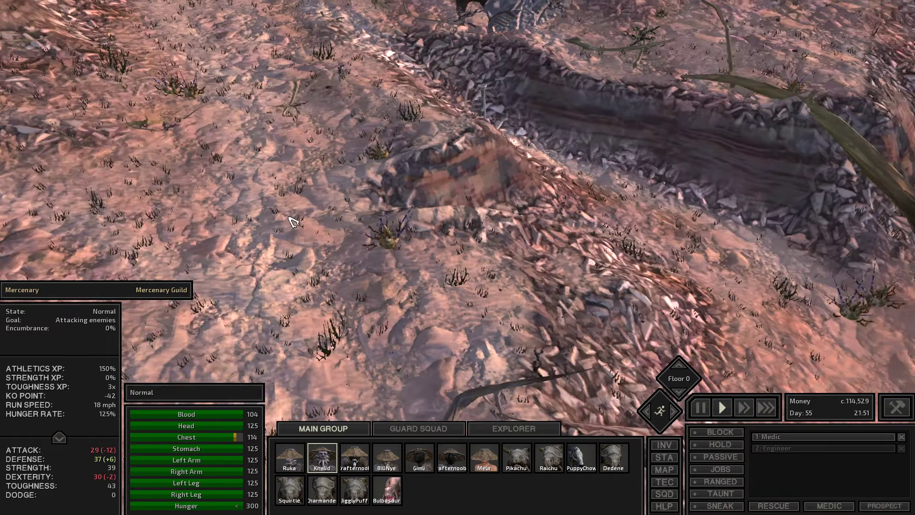
pyautogui.moveTo(294, 221); pyautogui.dragTo(442, 207)
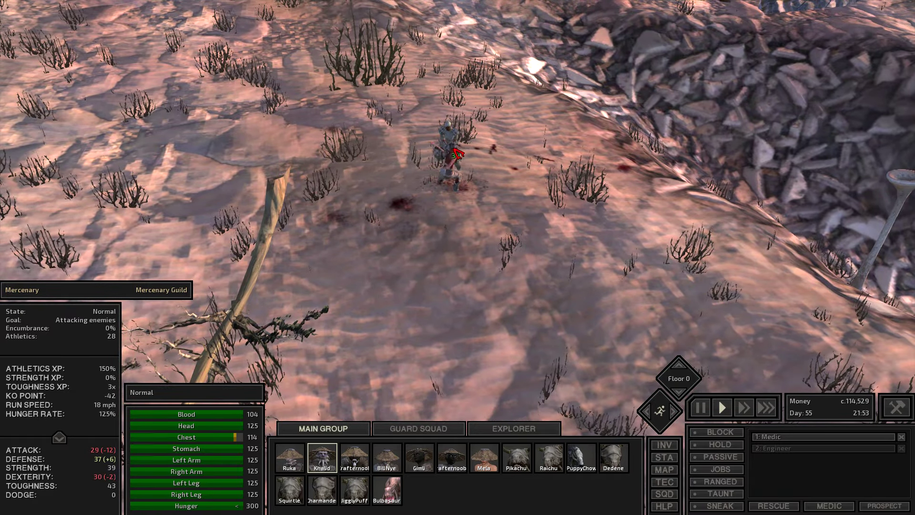
pyautogui.scroll(5, 449, 230)
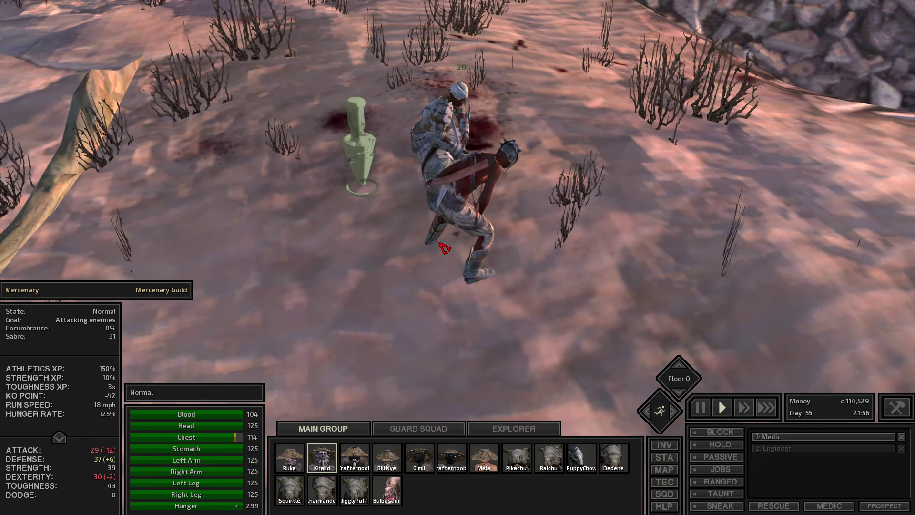
pyautogui.moveTo(429, 215); pyautogui.dragTo(468, 182)
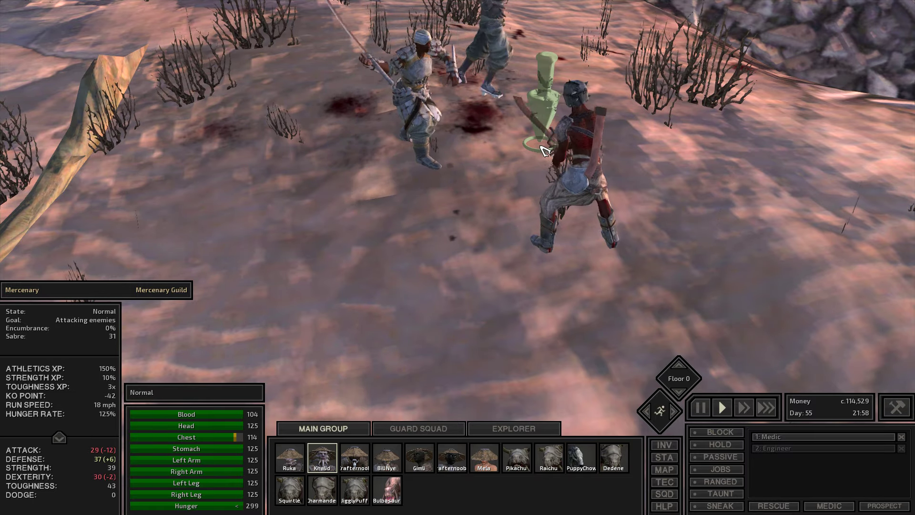
pyautogui.click(472, 133)
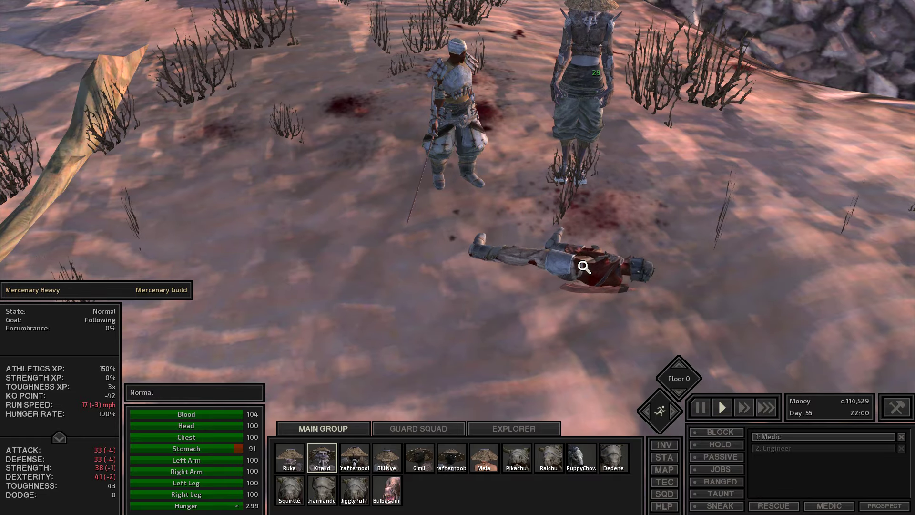
pyautogui.click(584, 267)
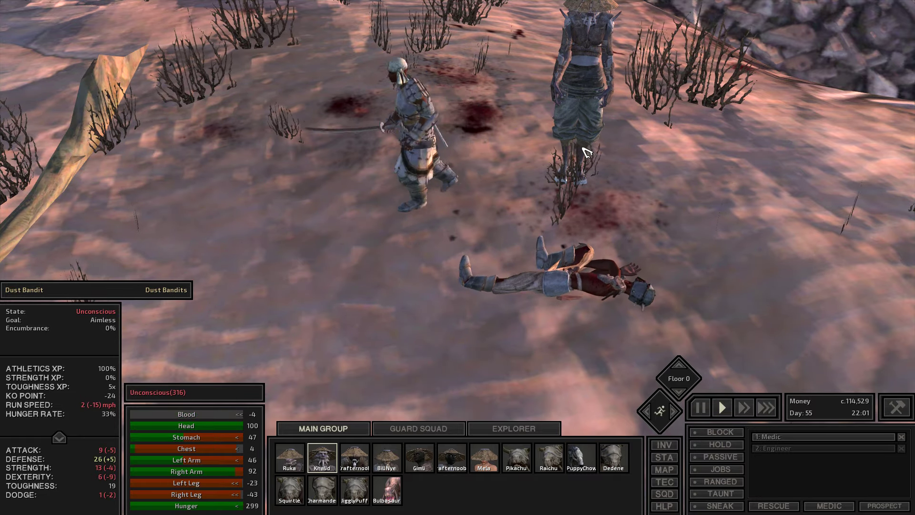
pyautogui.scroll(-5, 576, 161)
pyautogui.scroll(-5, 576, 161)
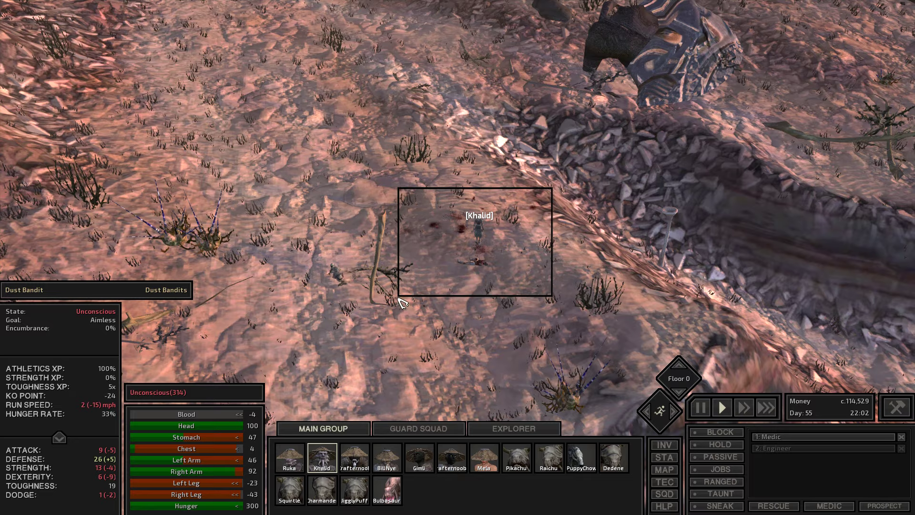
pyautogui.moveTo(398, 190); pyautogui.dragTo(402, 303)
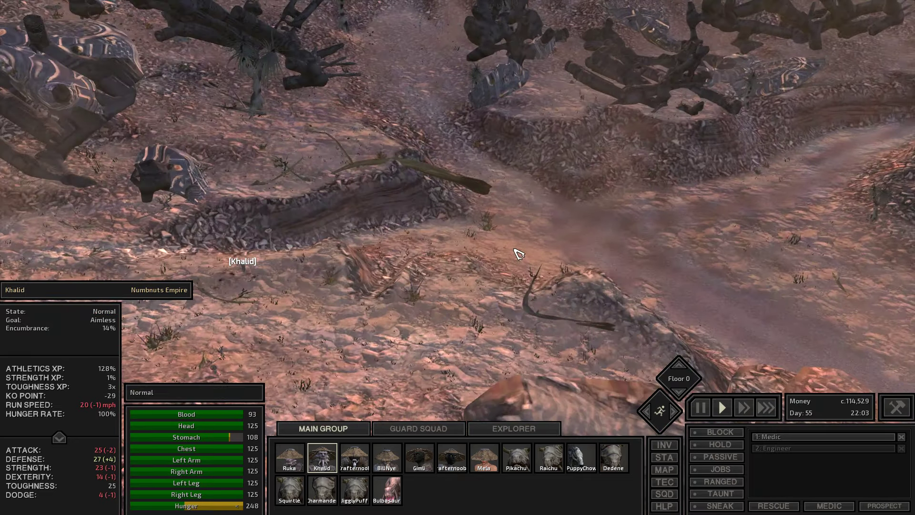
pyautogui.scroll(3, 514, 260)
pyautogui.scroll(2, 583, 134)
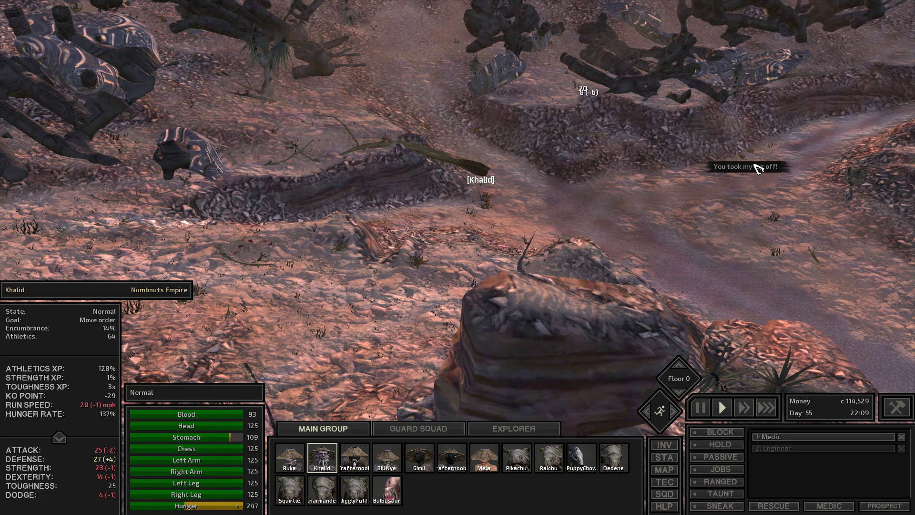
pyautogui.scroll(5, 758, 184)
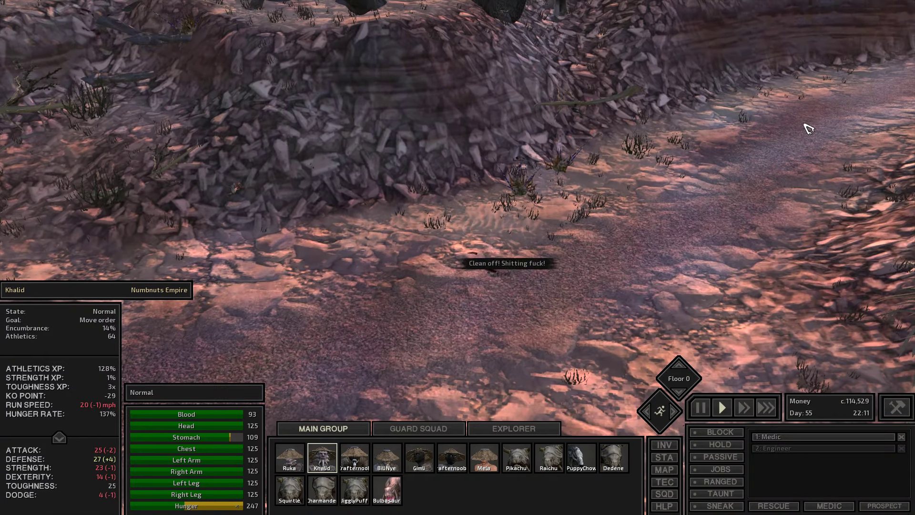
pyautogui.scroll(5, 560, 233)
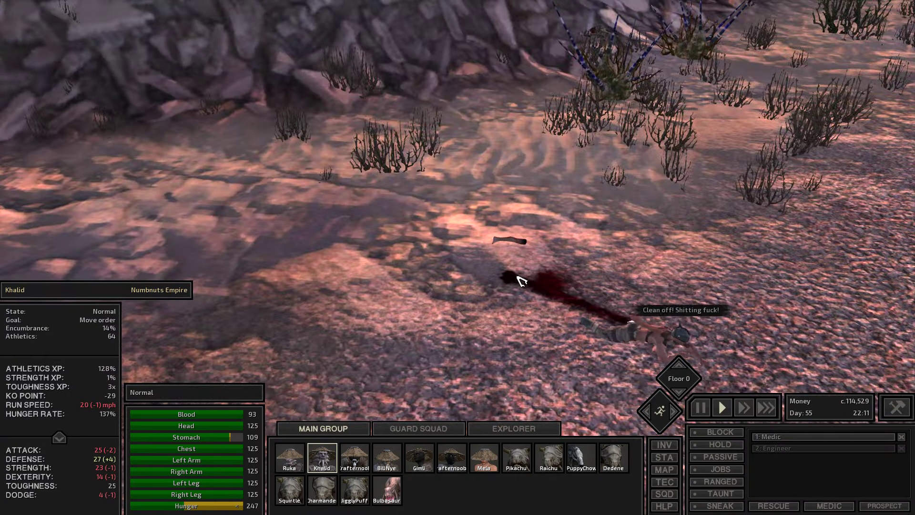
pyautogui.scroll(3, 545, 305)
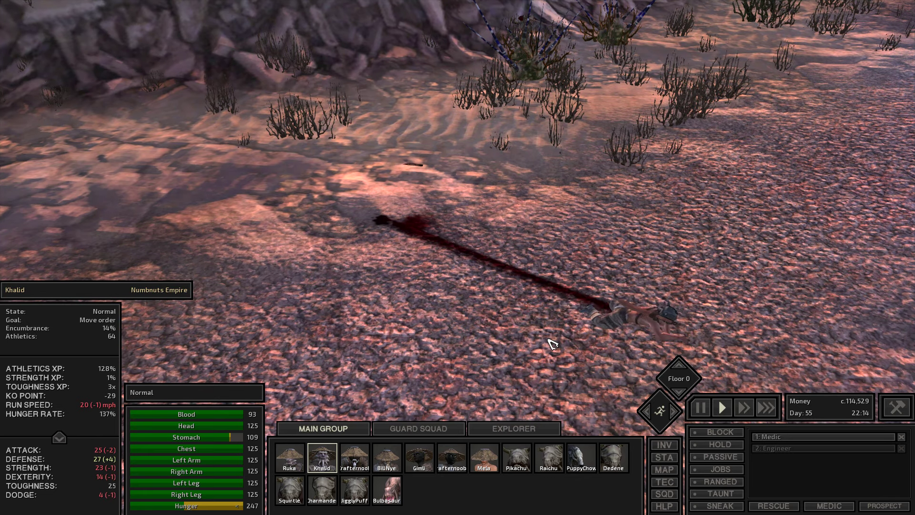
pyautogui.scroll(-5, 556, 339)
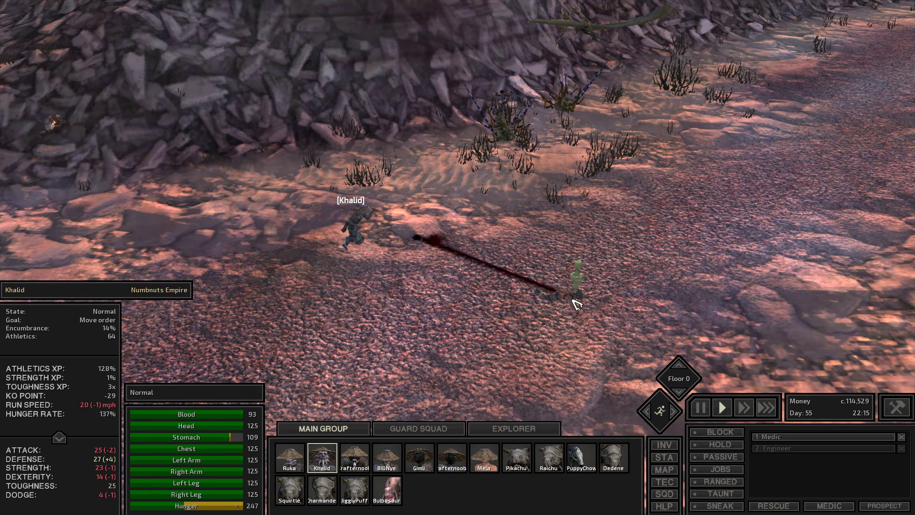
# - Send Khalid after the crawling legless Dust Bandit and open its unconscious body's loot
pyautogui.click(583, 304)
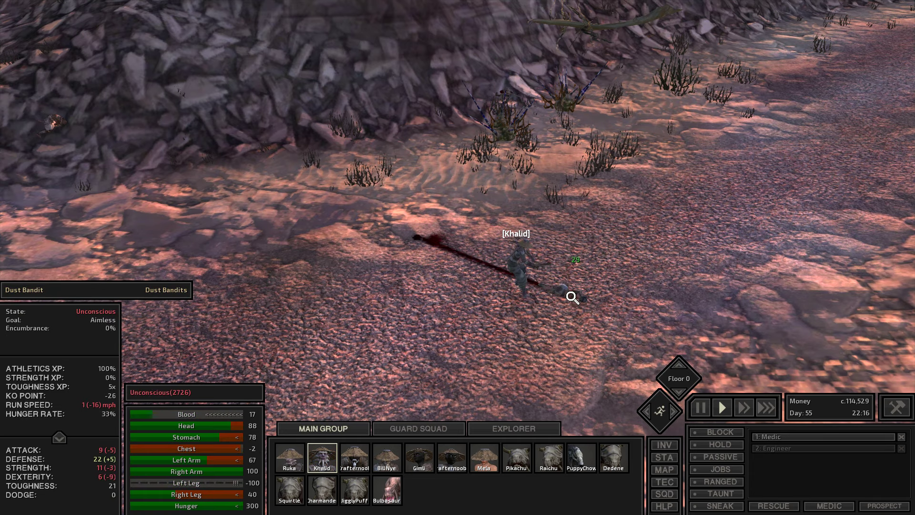
pyautogui.scroll(5, 572, 301)
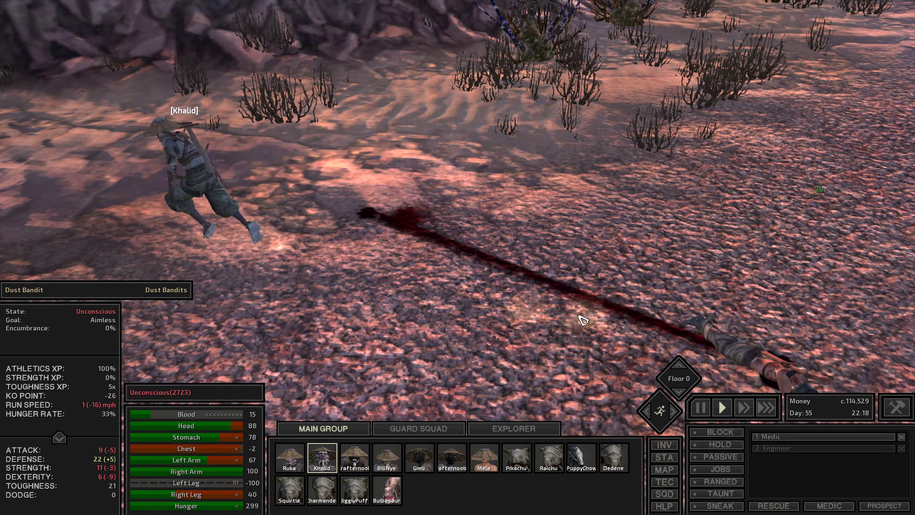
pyautogui.scroll(2, 643, 337)
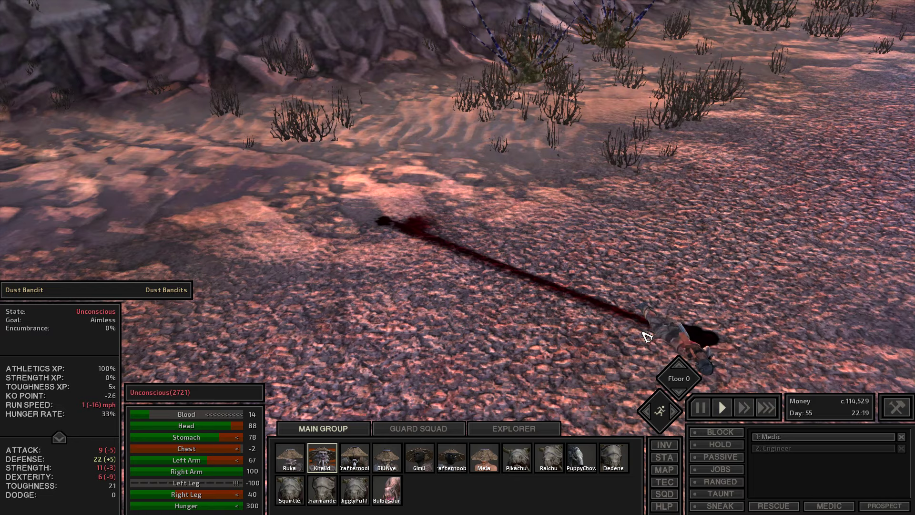
pyautogui.moveTo(566, 338); pyautogui.dragTo(547, 344)
pyautogui.scroll(-5, 545, 344)
pyautogui.scroll(-4, 429, 300)
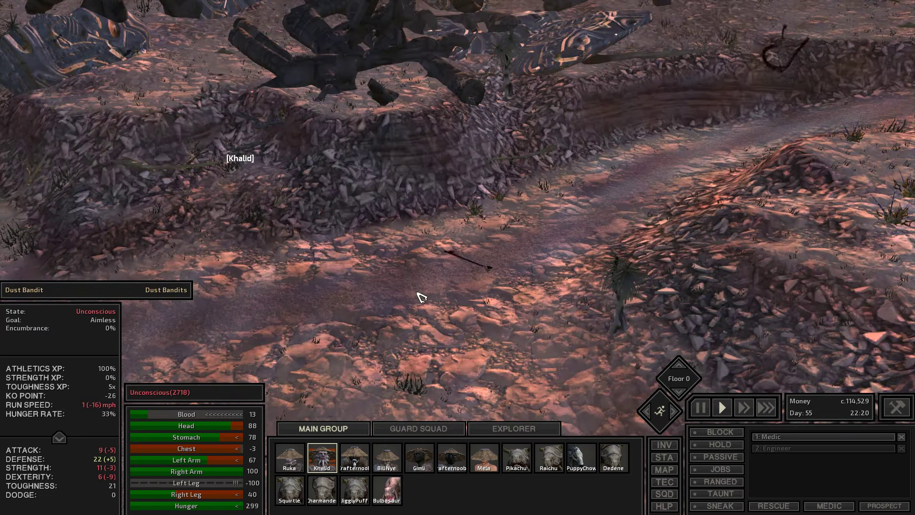
pyautogui.scroll(-3, 421, 298)
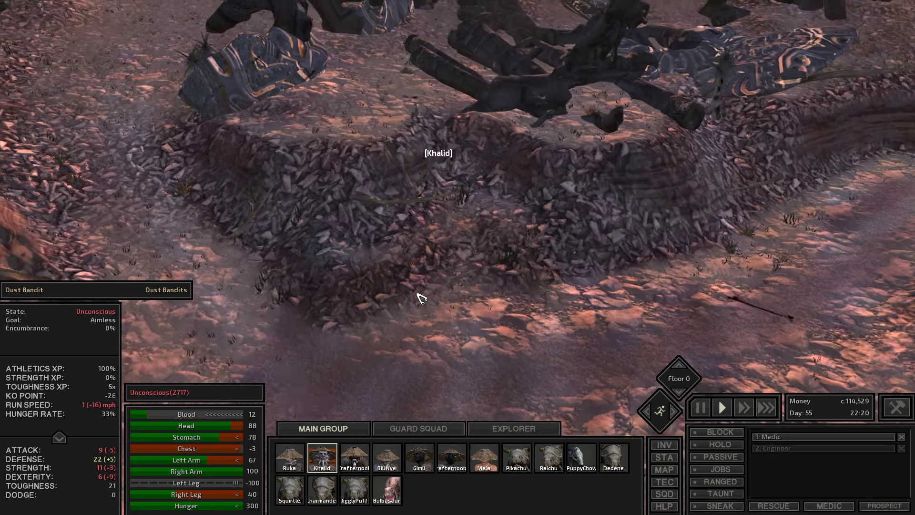
pyautogui.scroll(5, 421, 298)
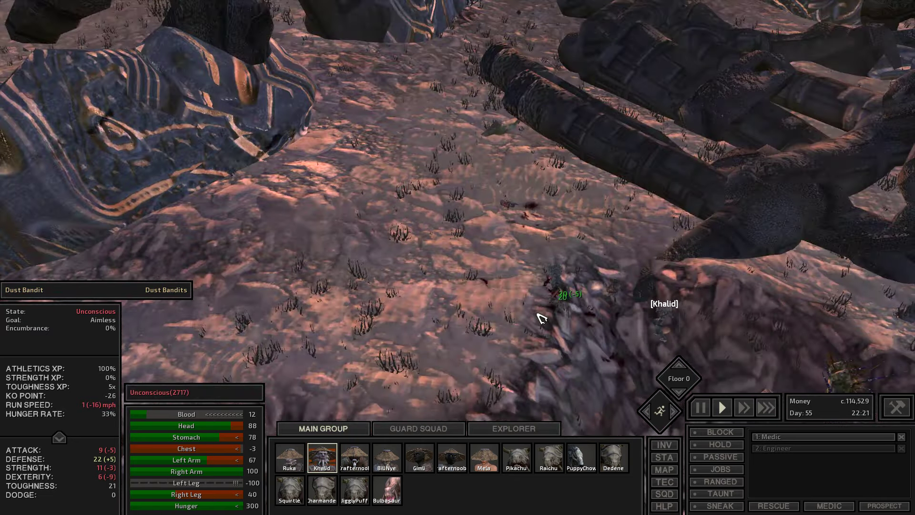
pyautogui.scroll(5, 501, 314)
pyautogui.scroll(4, 569, 339)
pyautogui.scroll(2, 568, 340)
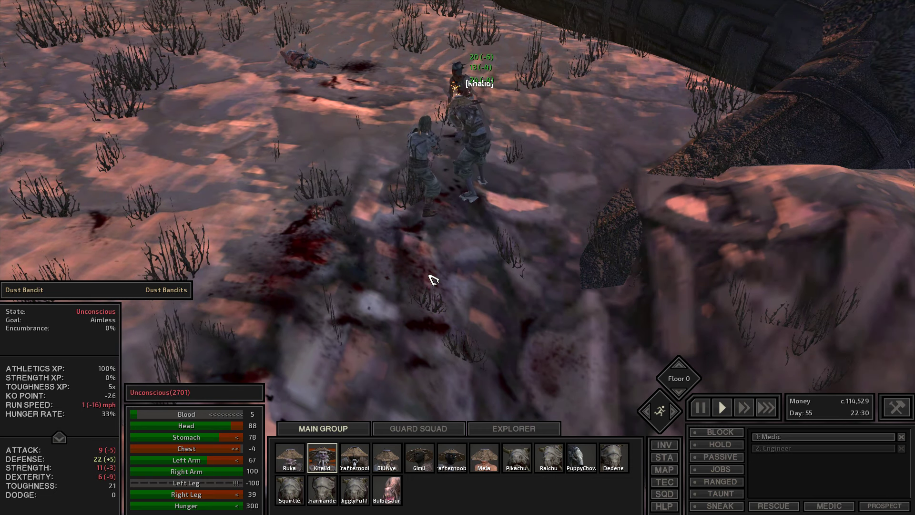
pyautogui.scroll(3, 433, 279)
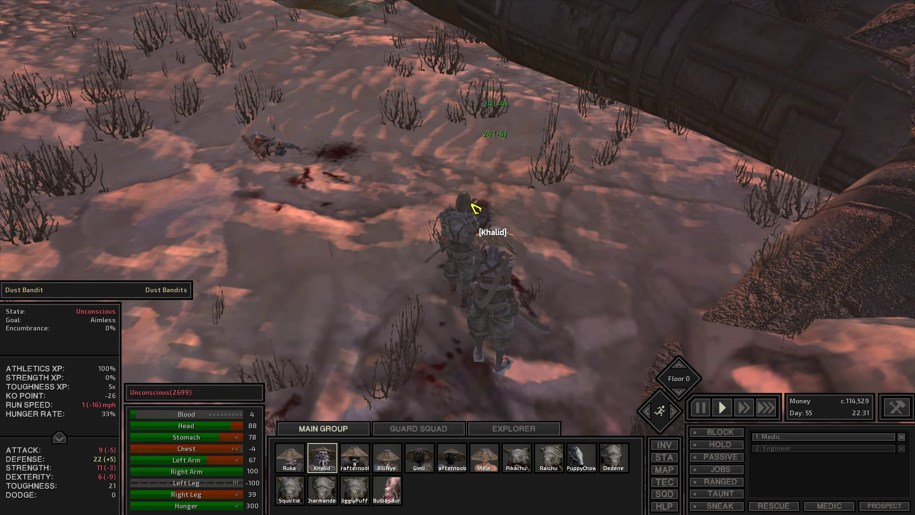
pyautogui.click(500, 215)
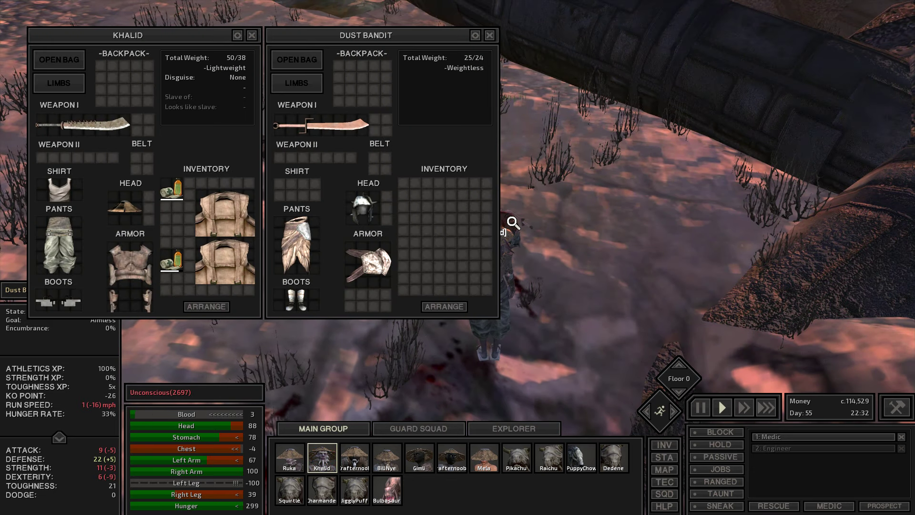
# - Equip the large backpack and strip the first bandit's knife, headgear, armour, pants and boots
pyautogui.rightClick(385, 147)
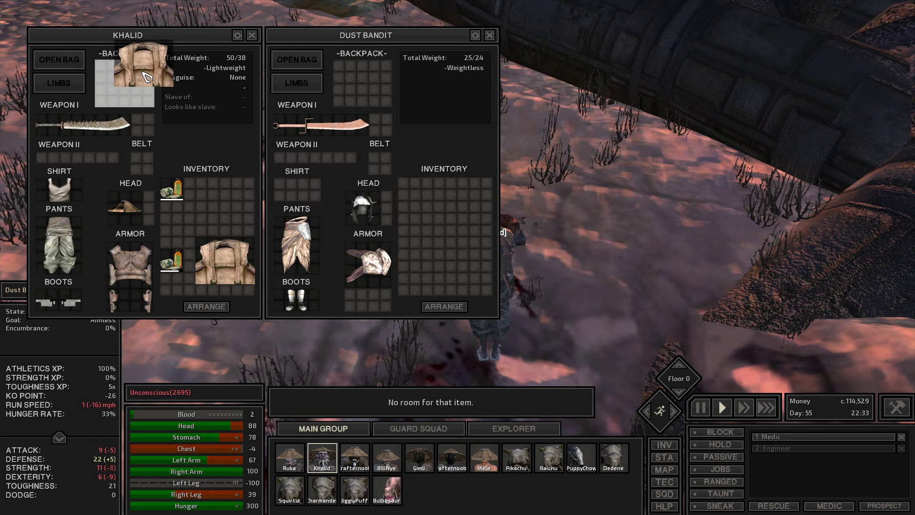
pyautogui.click(146, 75)
pyautogui.rightClick(322, 125)
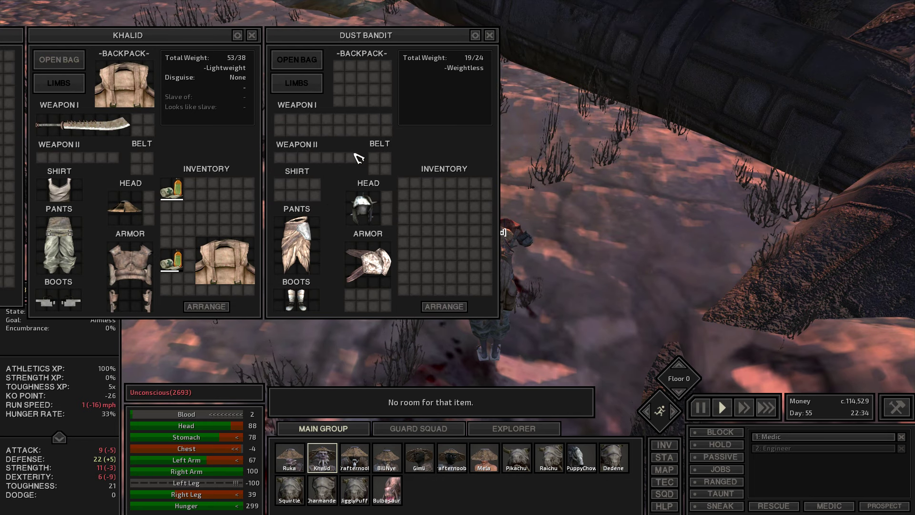
pyautogui.rightClick(368, 263)
pyautogui.rightClick(363, 207)
pyautogui.rightClick(296, 247)
pyautogui.rightClick(297, 299)
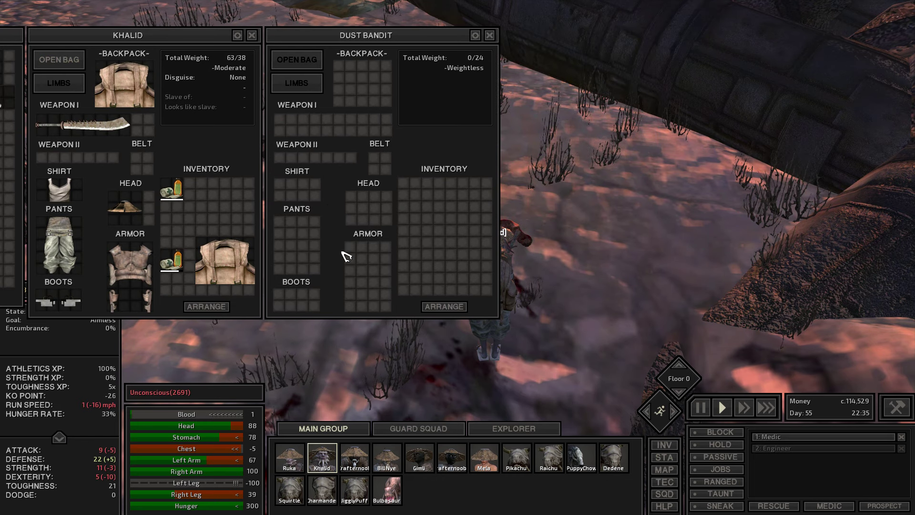
pyautogui.click(489, 35)
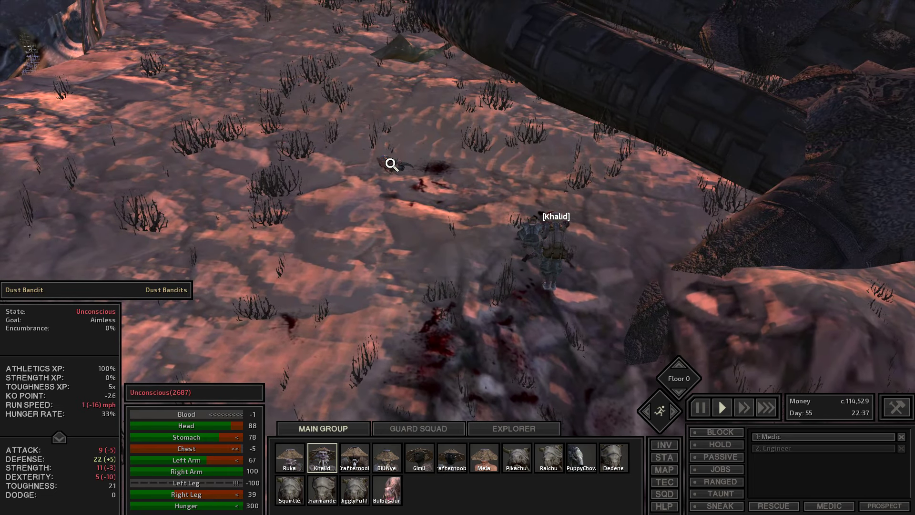
# - Strip the second bandit's sabre, armour, headgear, pants and boots into the backpack
pyautogui.click(392, 164)
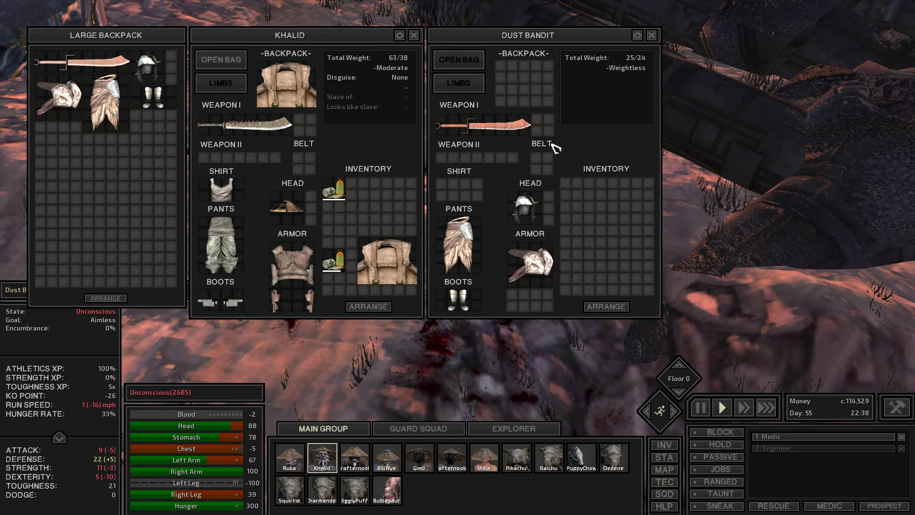
pyautogui.rightClick(500, 126)
pyautogui.rightClick(530, 263)
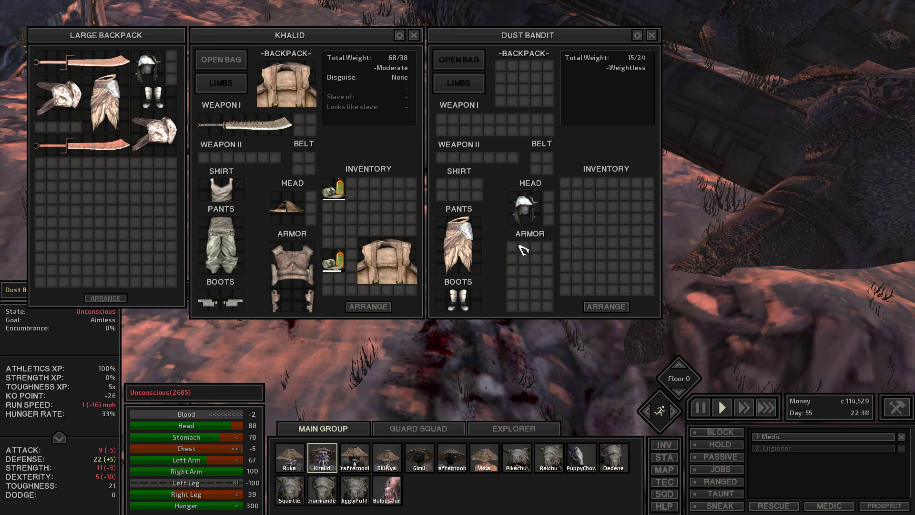
pyautogui.rightClick(525, 207)
pyautogui.rightClick(460, 243)
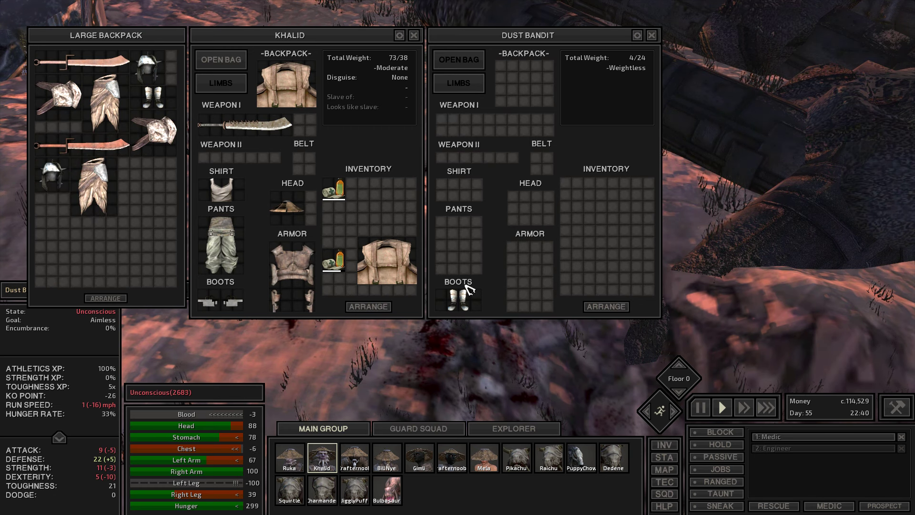
pyautogui.rightClick(459, 299)
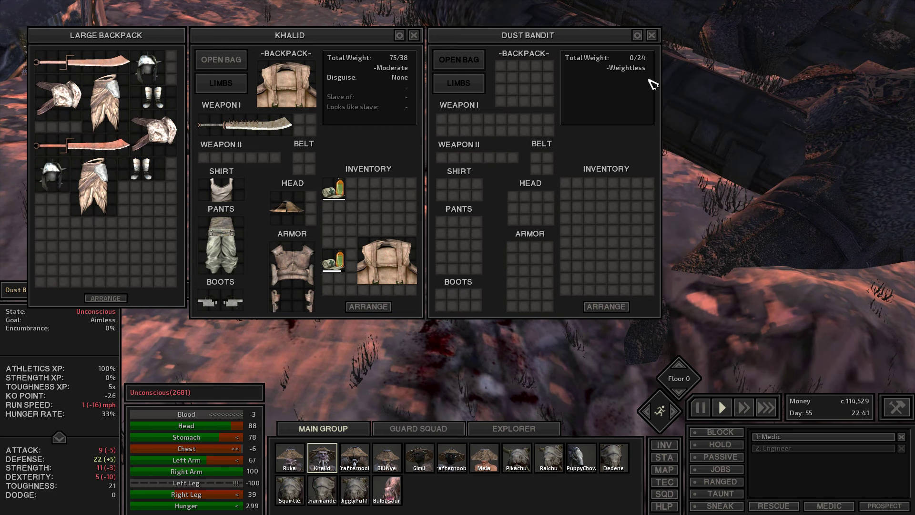
pyautogui.click(654, 37)
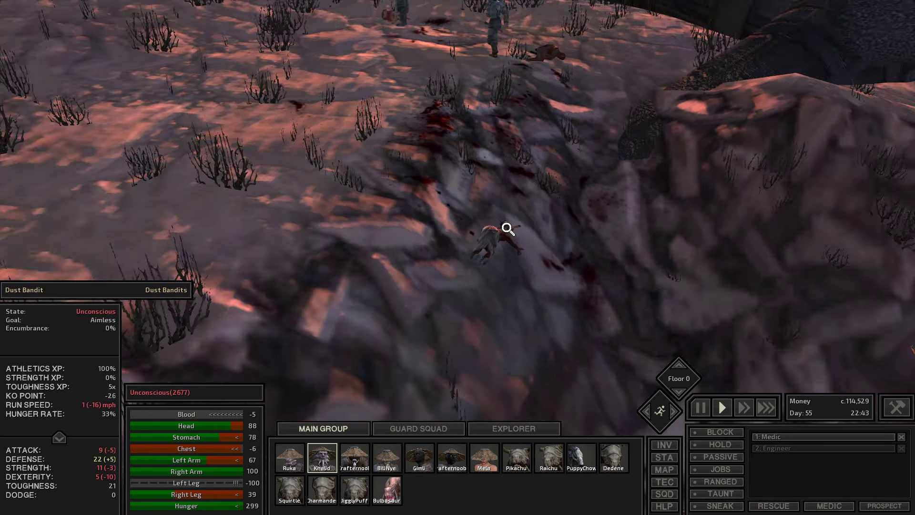
pyautogui.scroll(-3, 510, 225)
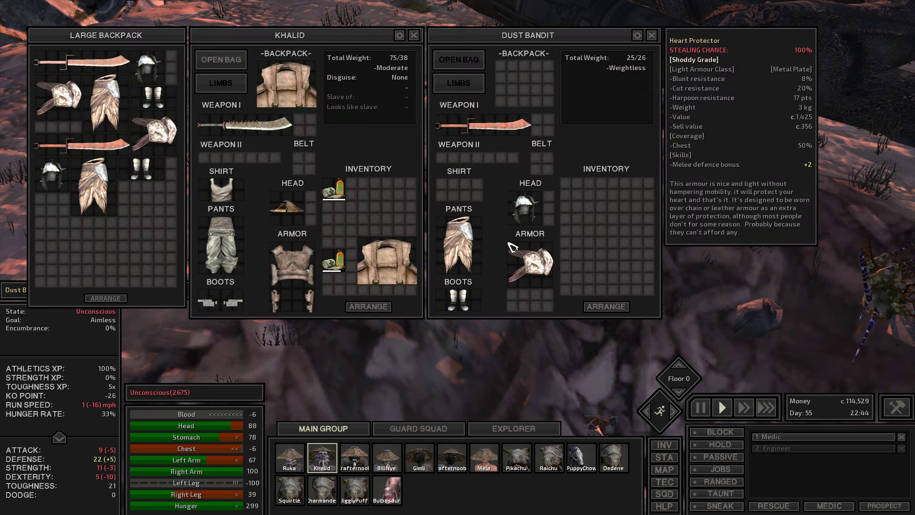
# - Move the first bandit's sabre, helmet, armour, pants and boots into the large backpack
pyautogui.rightClick(500, 126)
pyautogui.rightClick(525, 206)
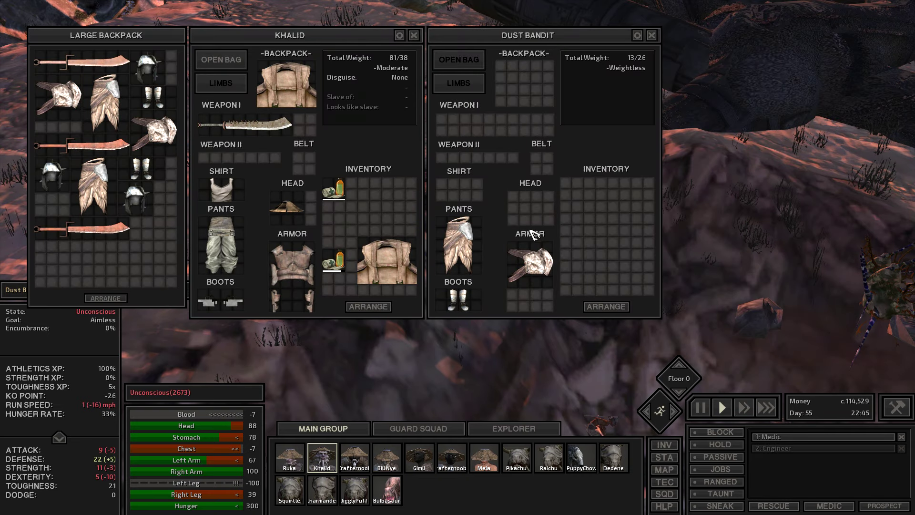
pyautogui.rightClick(530, 263)
pyautogui.rightClick(459, 240)
pyautogui.rightClick(464, 294)
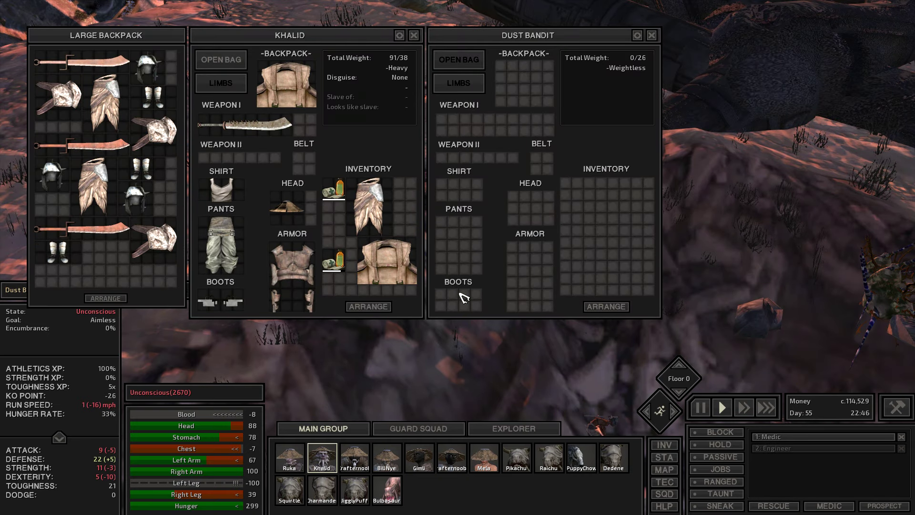
pyautogui.click(105, 297)
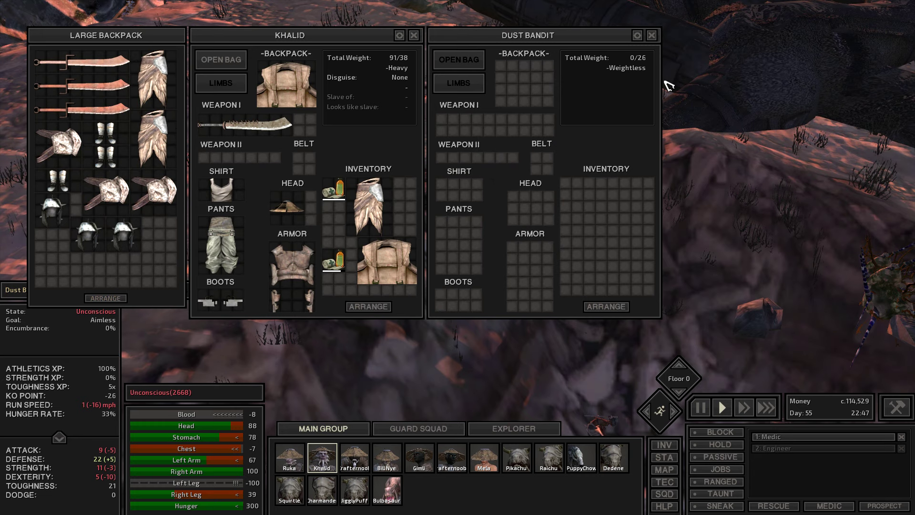
pyautogui.click(653, 35)
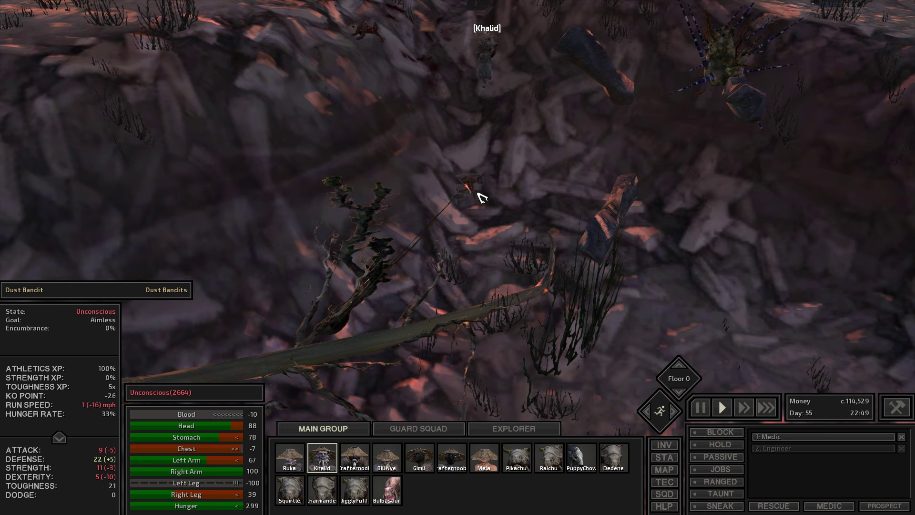
# - Strip the next downed bandit's helmet, boots, rag skirt and armour into the swapped-in backpack
pyautogui.click(472, 191)
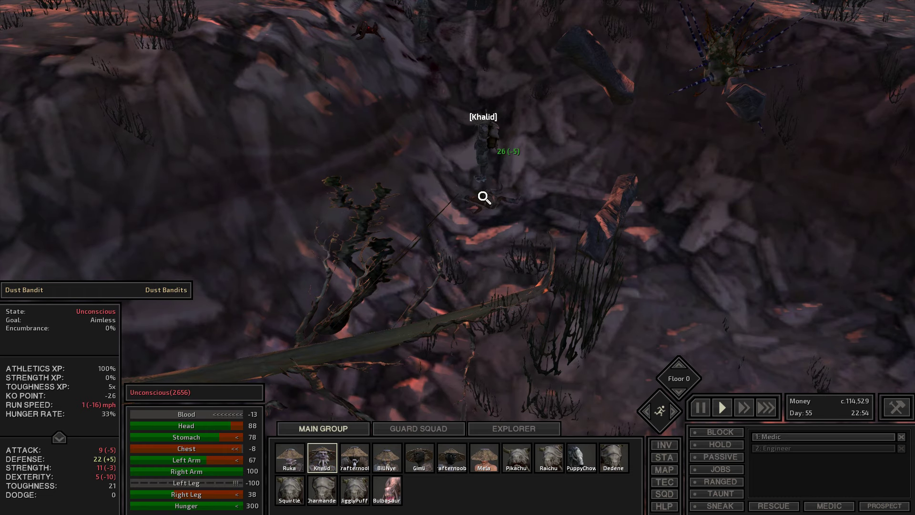
pyautogui.click(484, 197)
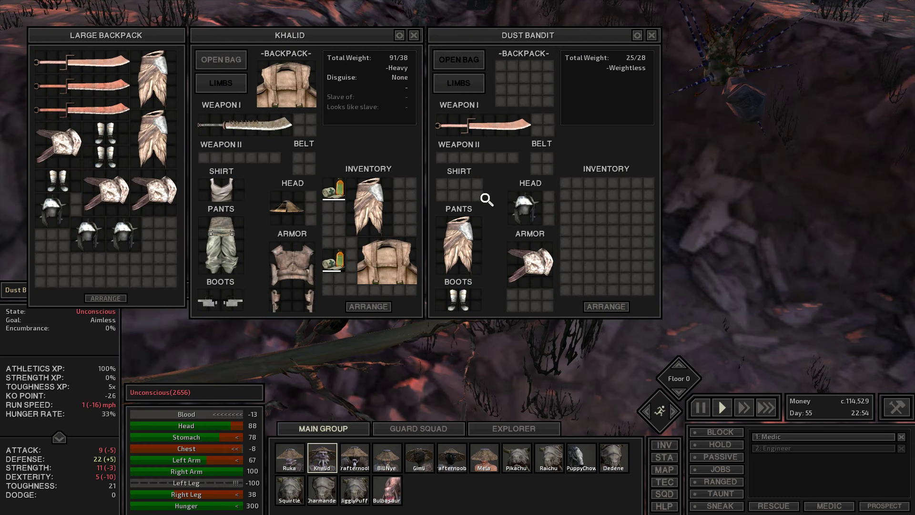
pyautogui.rightClick(523, 206)
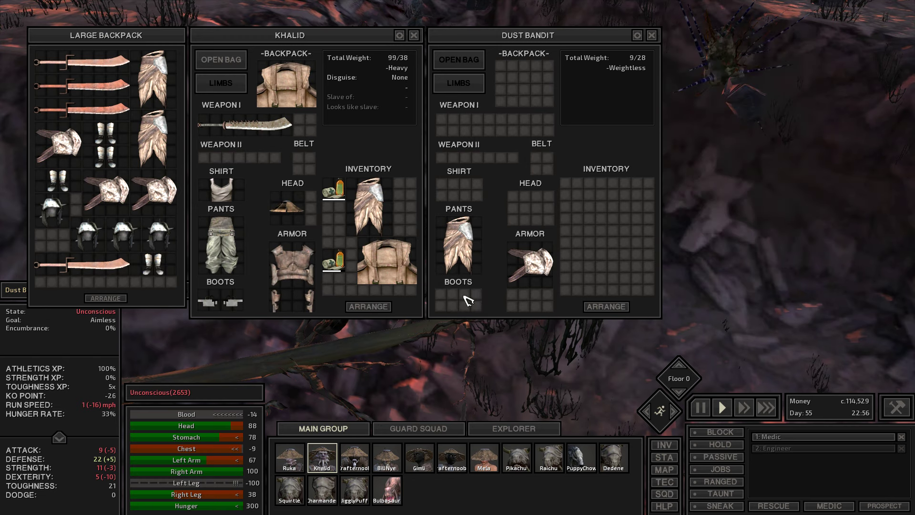
pyautogui.rightClick(459, 300)
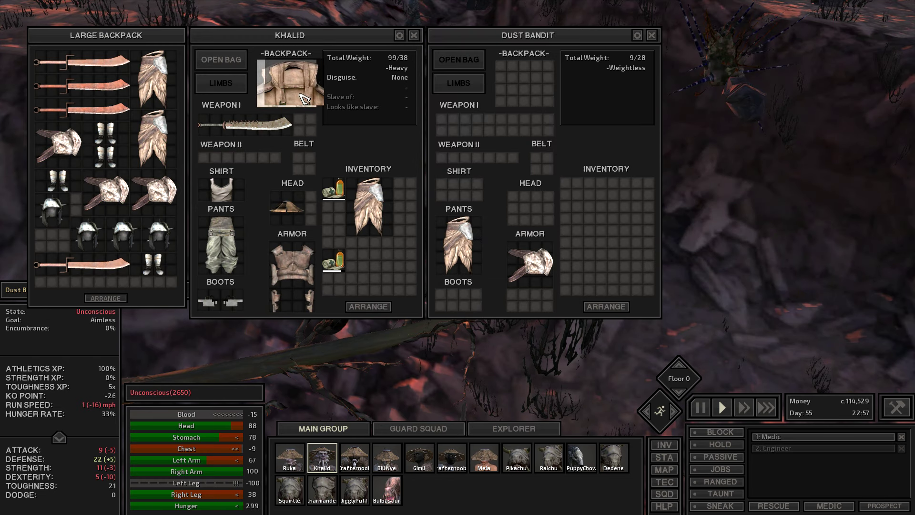
pyautogui.rightClick(290, 86)
pyautogui.click(238, 61)
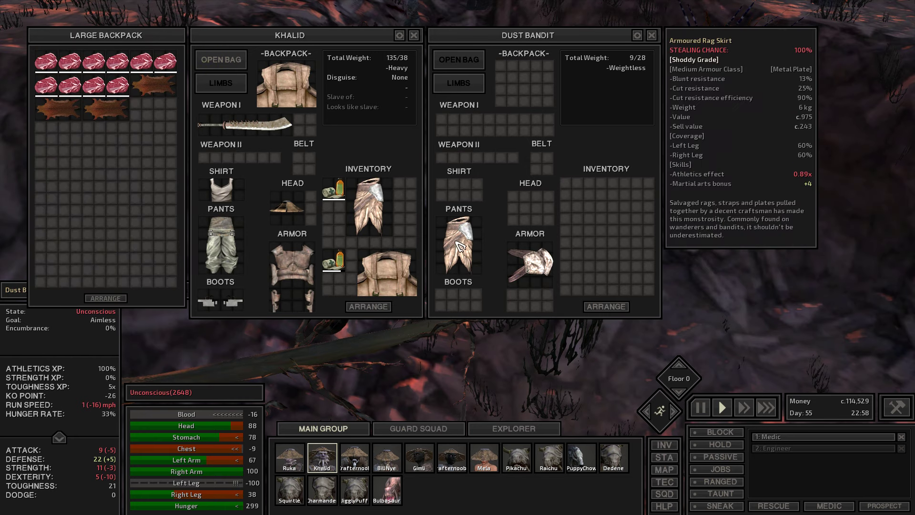
pyautogui.rightClick(465, 247)
pyautogui.rightClick(530, 263)
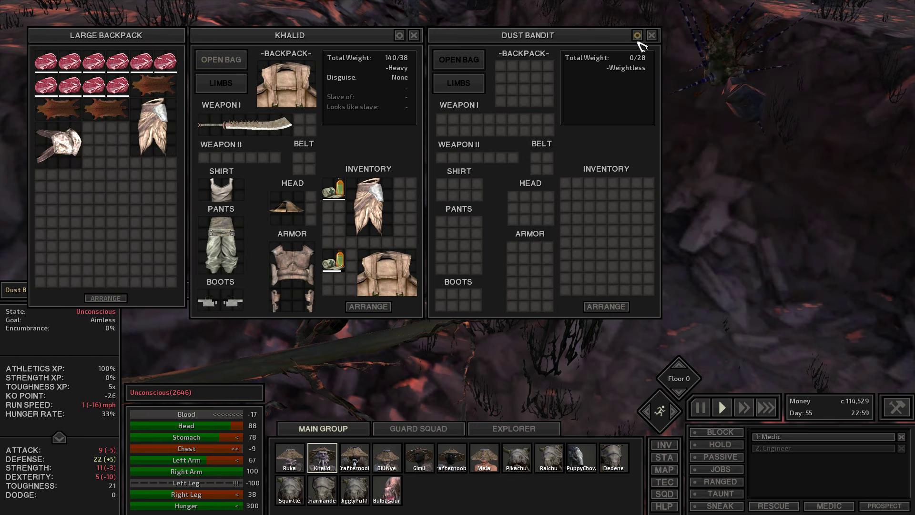
pyautogui.click(651, 35)
# - Send Khalid along the desert path to the dropped long weapon
pyautogui.moveTo(536, 86)
pyautogui.mouseDown()
pyautogui.moveTo(657, 287)
pyautogui.moveTo(721, 204)
pyautogui.mouseUp()
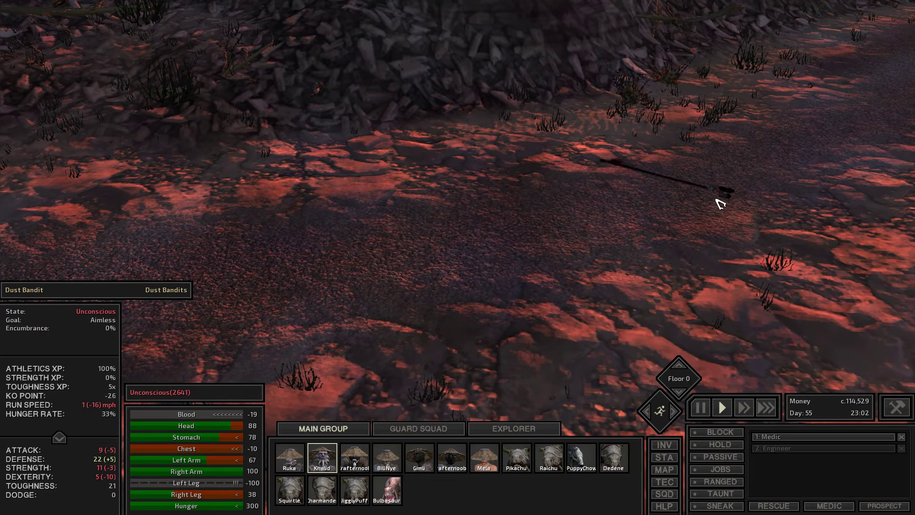
pyautogui.scroll(-3, 719, 190)
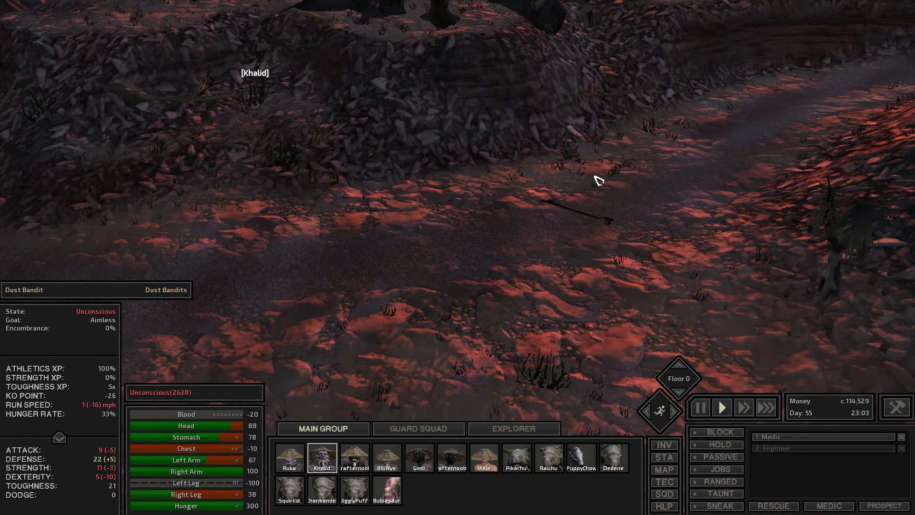
pyautogui.rightClick(573, 185)
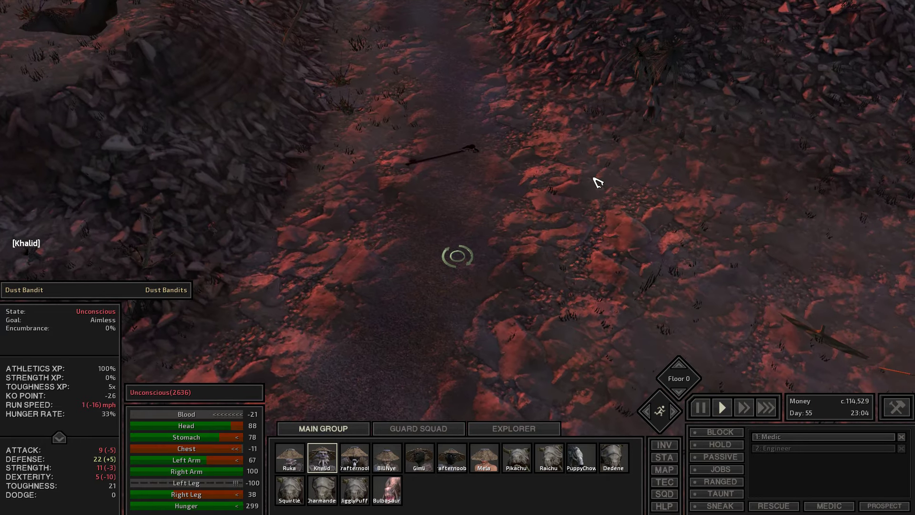
pyautogui.scroll(-2, 598, 182)
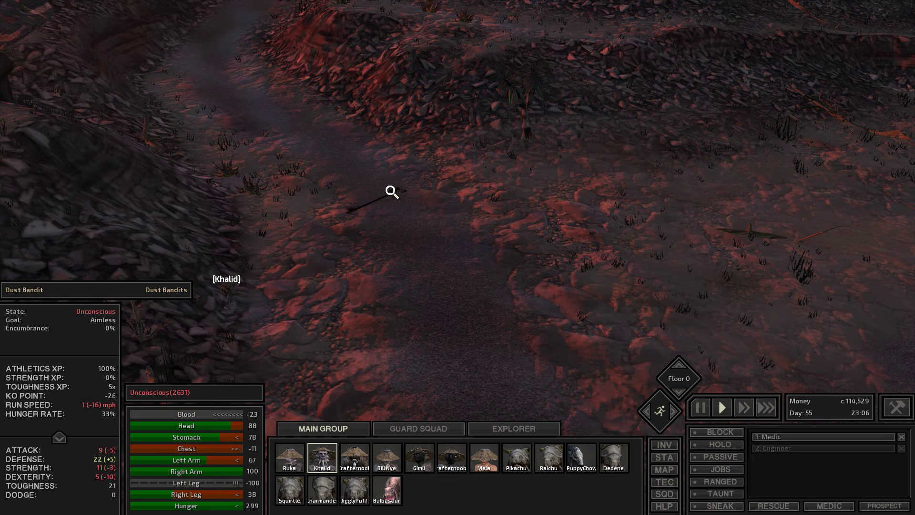
pyautogui.scroll(3, 402, 207)
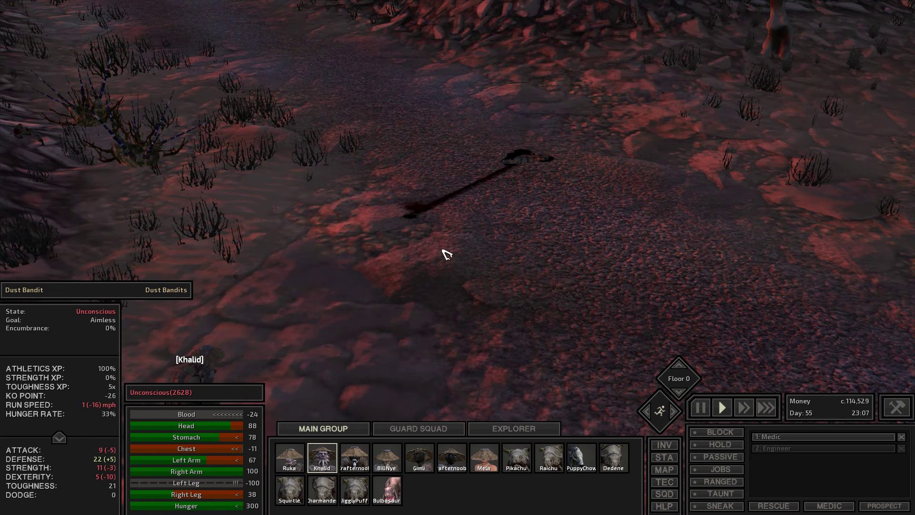
pyautogui.click(354, 268)
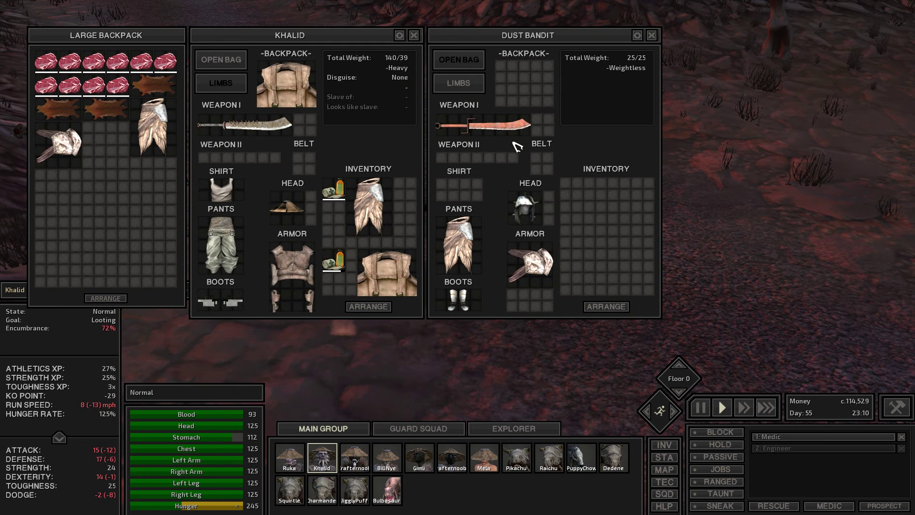
# - Stow this bandit's knife, helmet, pants, heart protector and boots in the backpack, then close looting
pyautogui.rightClick(493, 126)
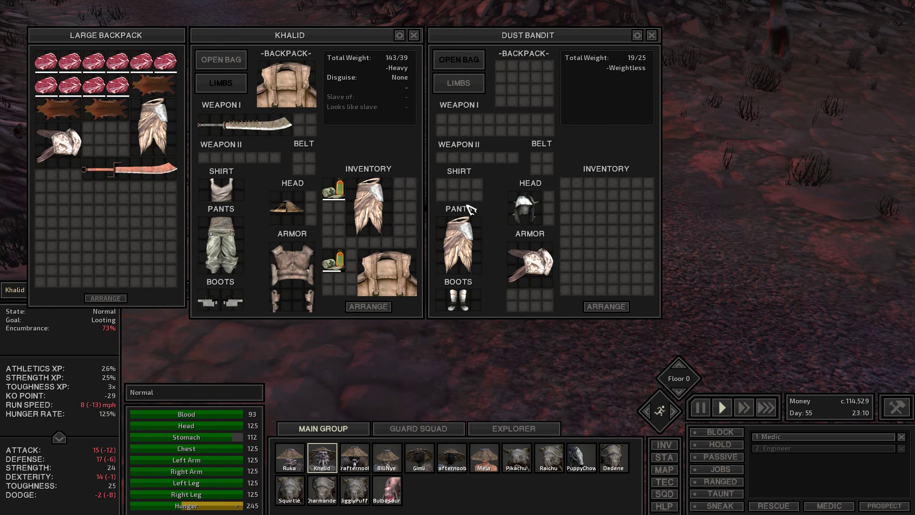
pyautogui.rightClick(459, 244)
pyautogui.rightClick(525, 208)
pyautogui.rightClick(529, 261)
pyautogui.rightClick(459, 299)
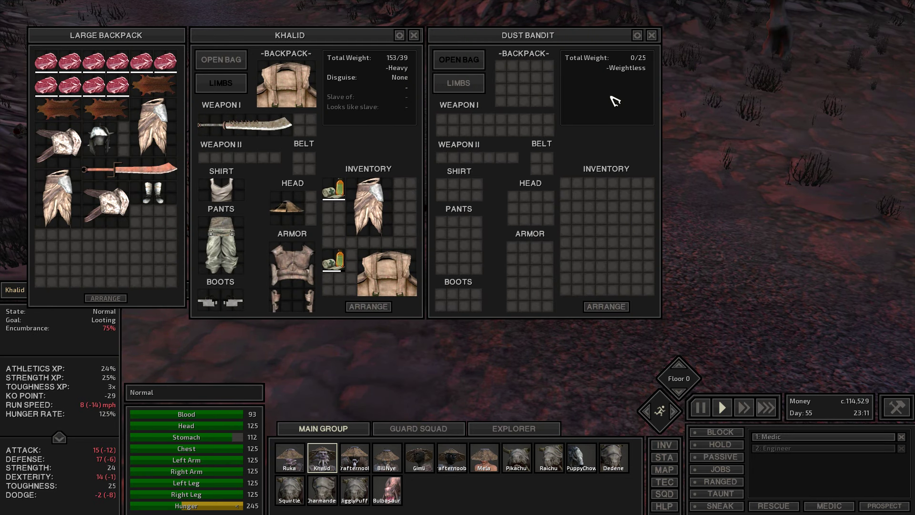
pyautogui.click(653, 37)
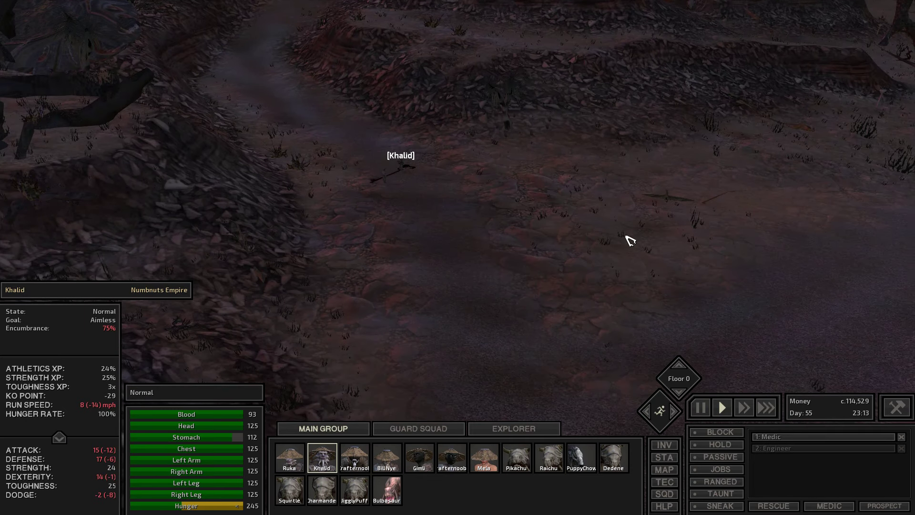
pyautogui.scroll(-4, 631, 239)
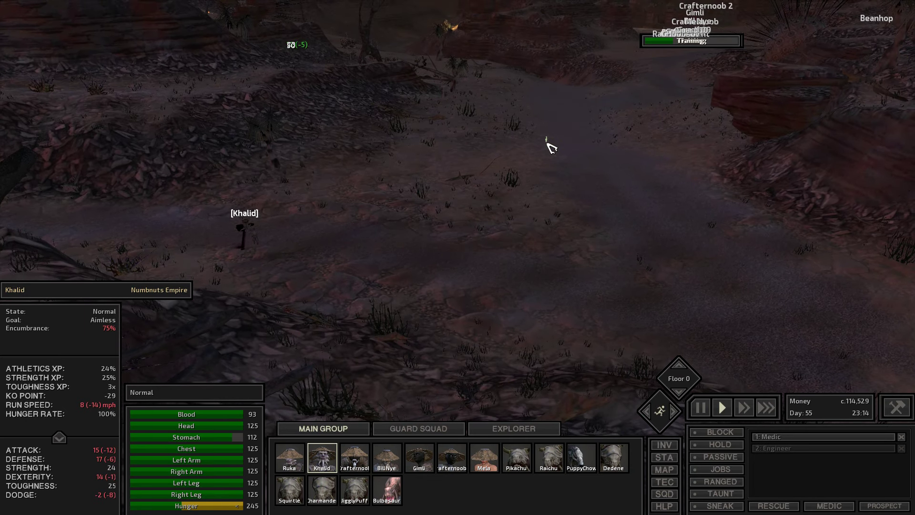
pyautogui.scroll(-3, 551, 153)
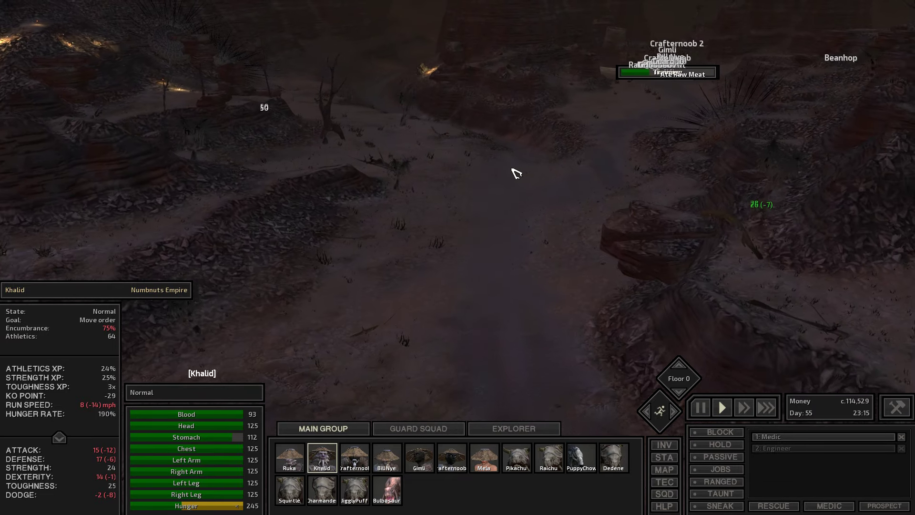
pyautogui.scroll(5, 503, 200)
pyautogui.scroll(5, 503, 201)
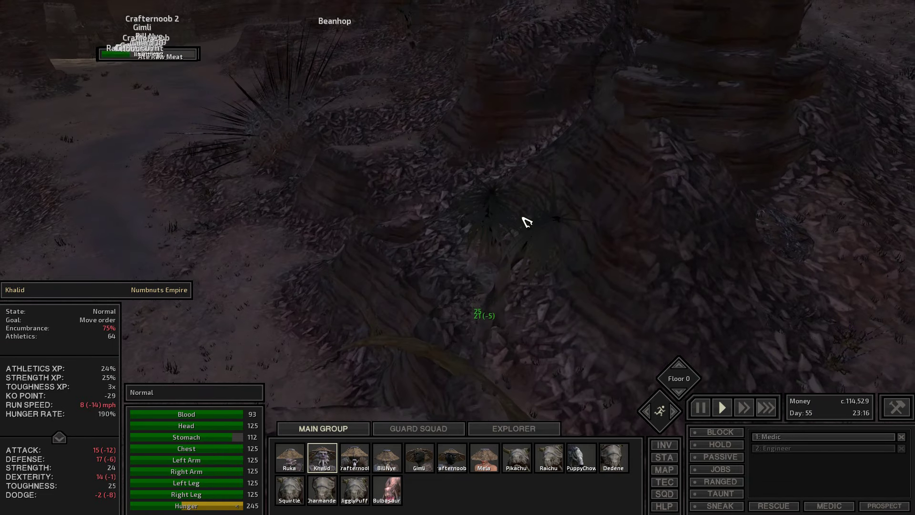
pyautogui.scroll(4, 508, 279)
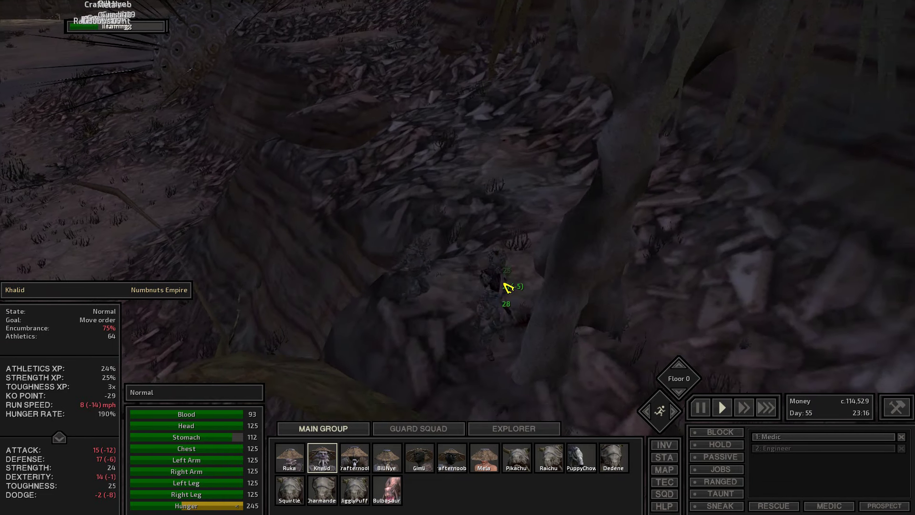
pyautogui.scroll(3, 507, 286)
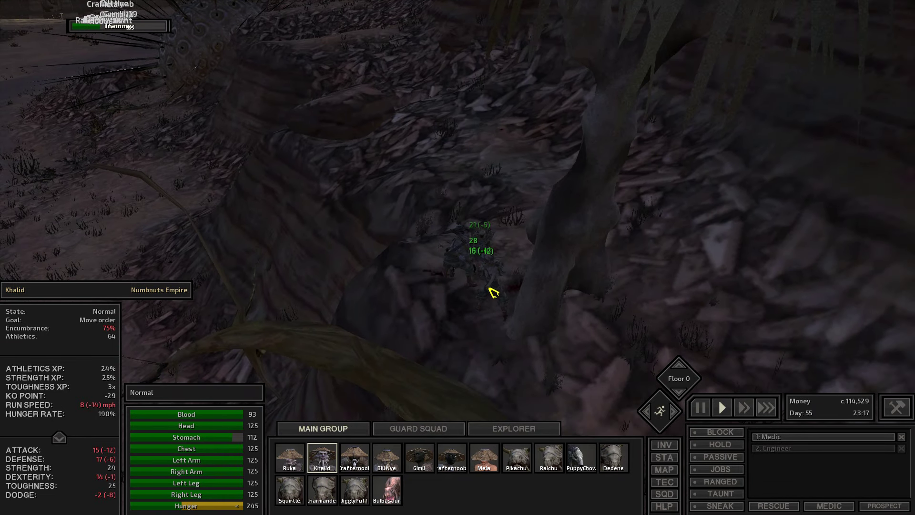
pyautogui.scroll(-5, 493, 294)
pyautogui.scroll(-3, 472, 257)
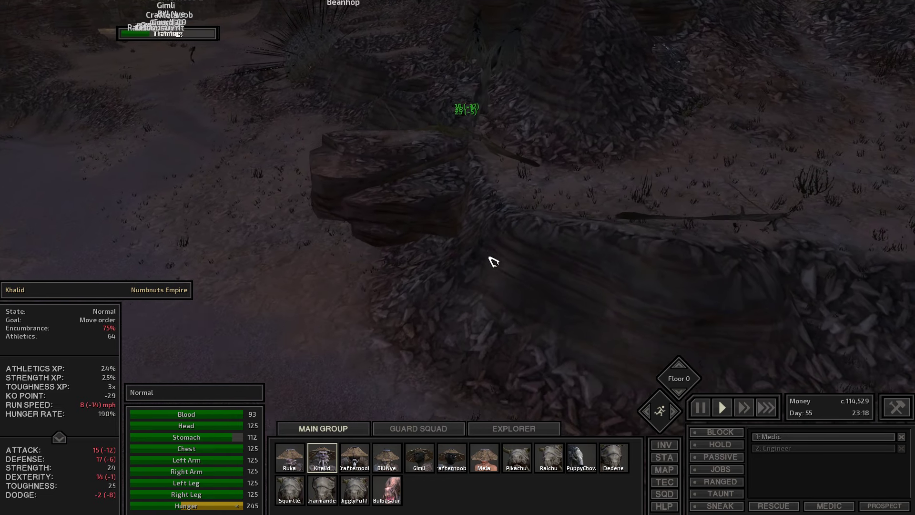
# - Walk Khalid across the shrubland to the downed Dust Bandit Bowman and select him
pyautogui.moveTo(458, 240); pyautogui.dragTo(419, 243)
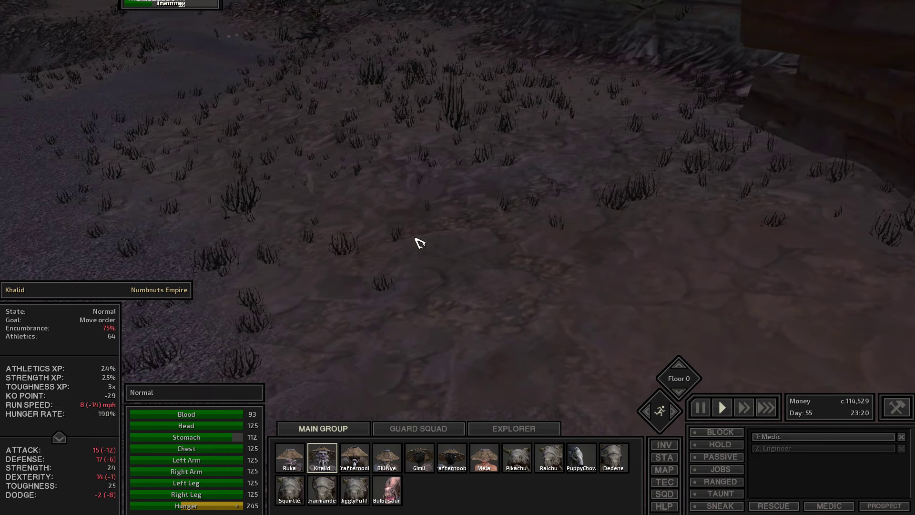
pyautogui.press('w')
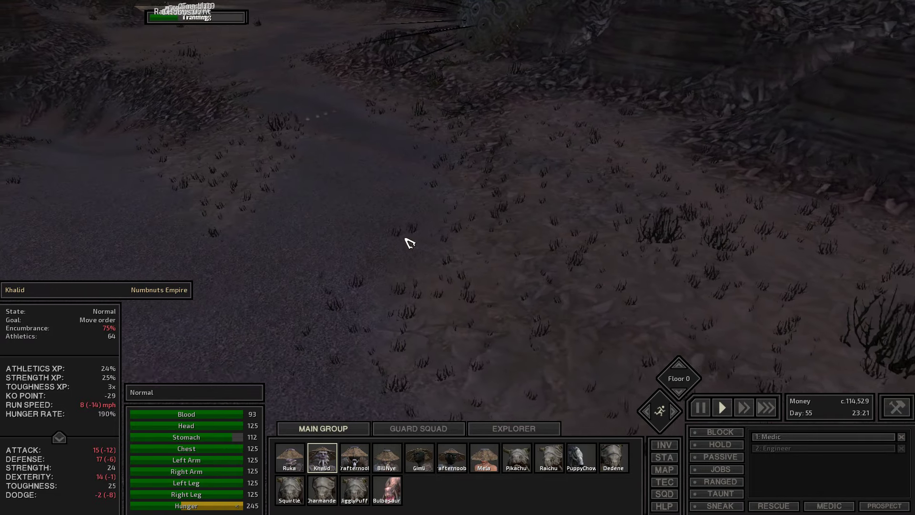
pyautogui.press('w')
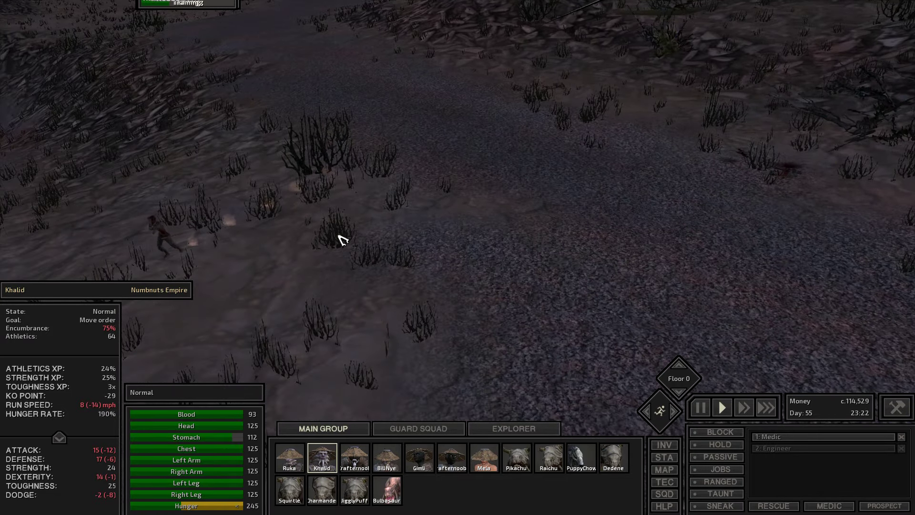
pyautogui.press('w')
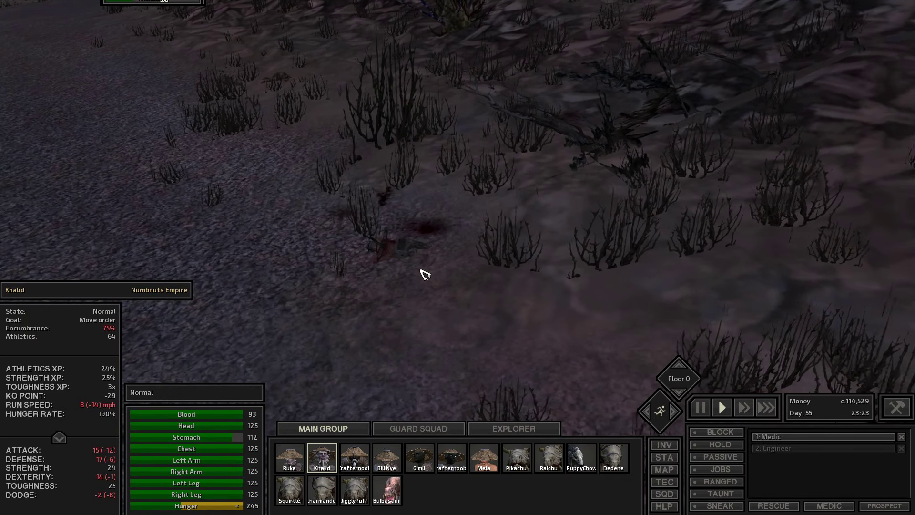
pyautogui.click(369, 286)
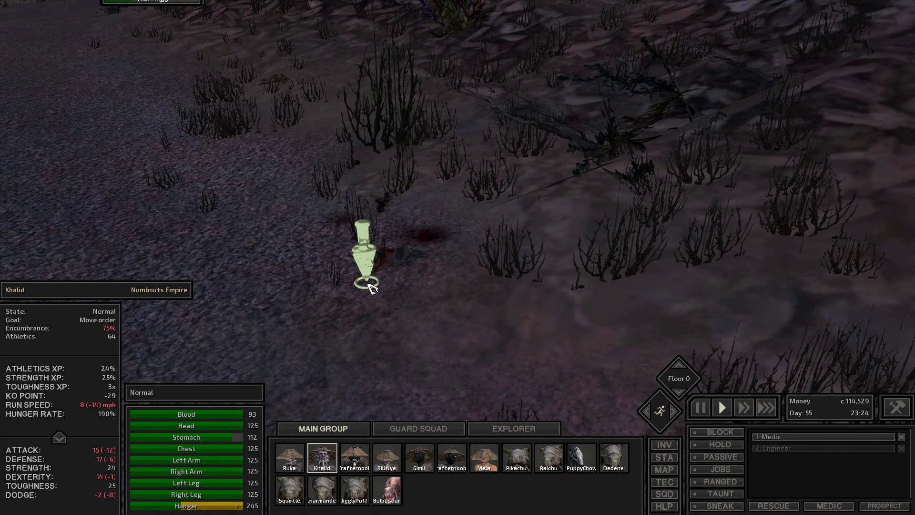
pyautogui.click(388, 251)
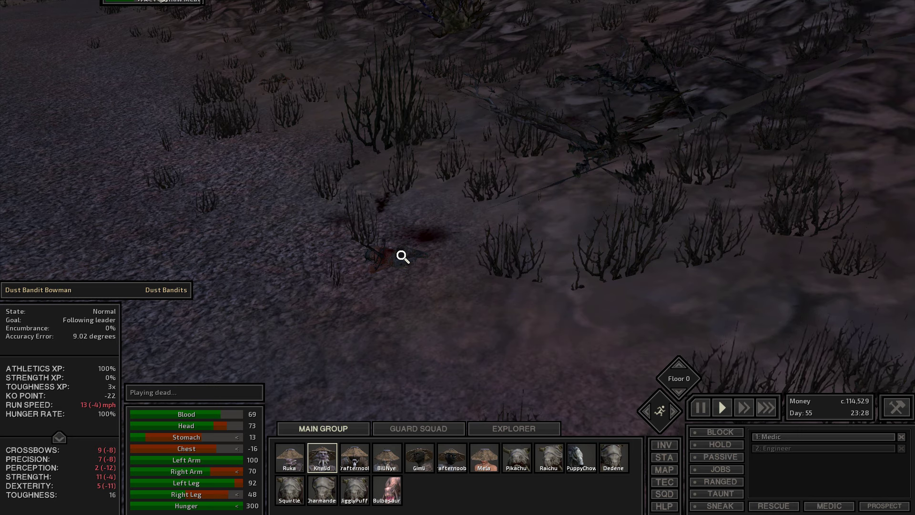
# - Check the bowman's action options and return the game to normal speed
pyautogui.rightClick(388, 261)
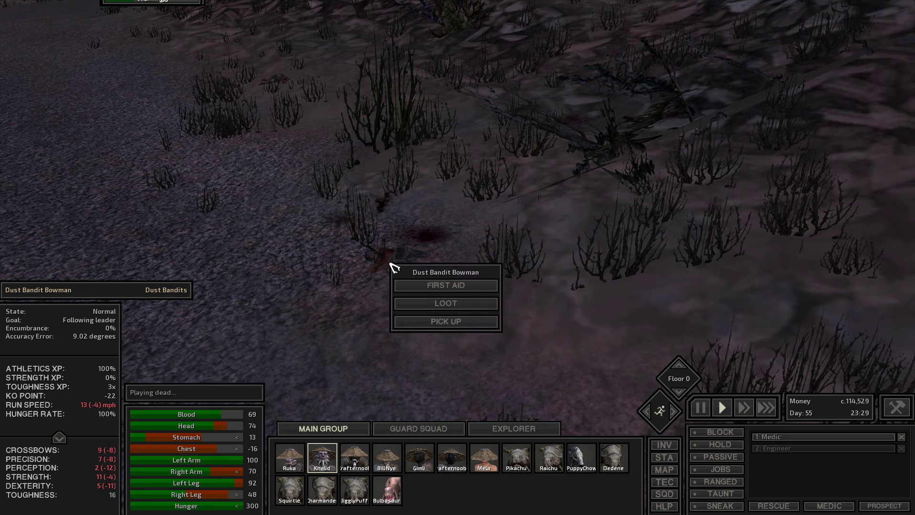
pyautogui.click(356, 279)
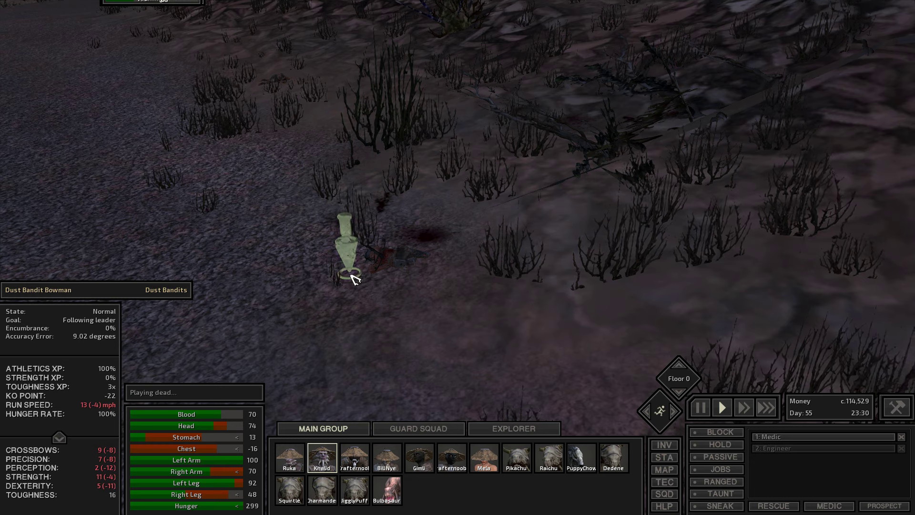
pyautogui.click(723, 409)
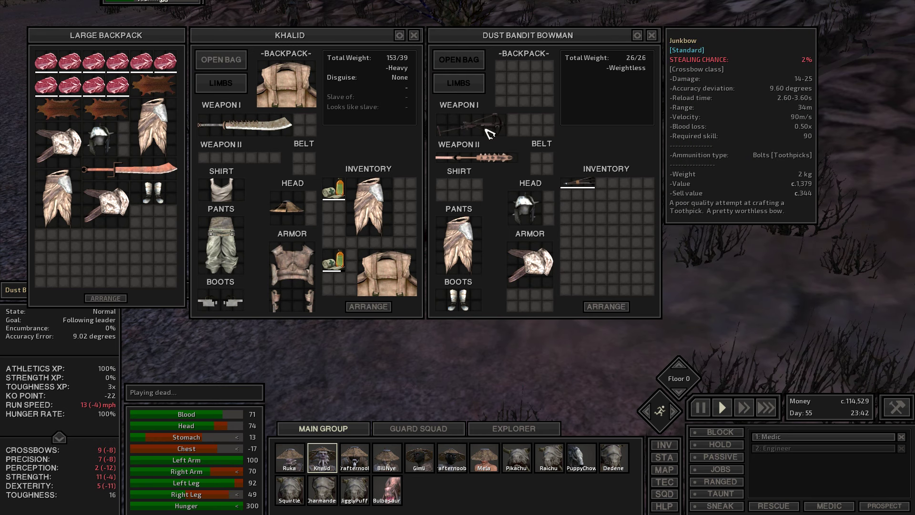
pyautogui.rightClick(578, 185)
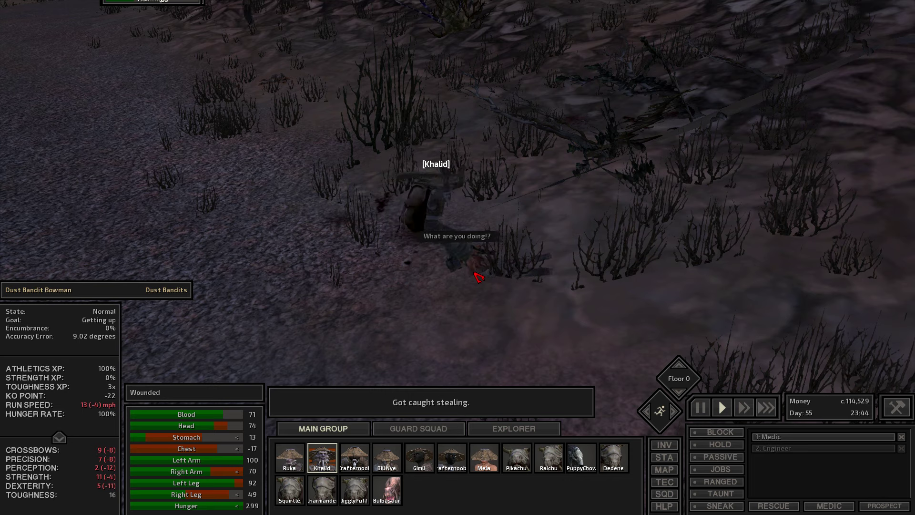
# - Loot the bowman's crossbow, spiked club, pants and bolts into the large backpack
pyautogui.click(484, 267)
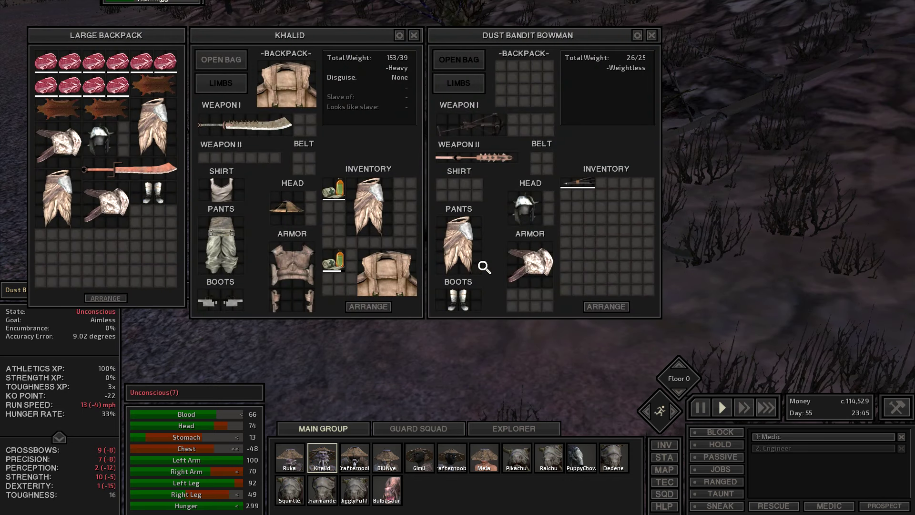
pyautogui.rightClick(469, 124)
pyautogui.rightClick(472, 157)
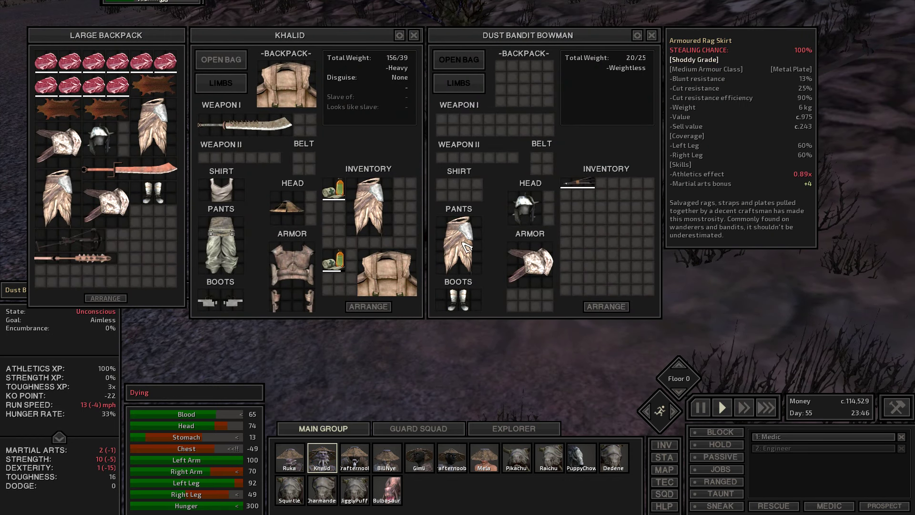
pyautogui.rightClick(459, 243)
pyautogui.rightClick(515, 220)
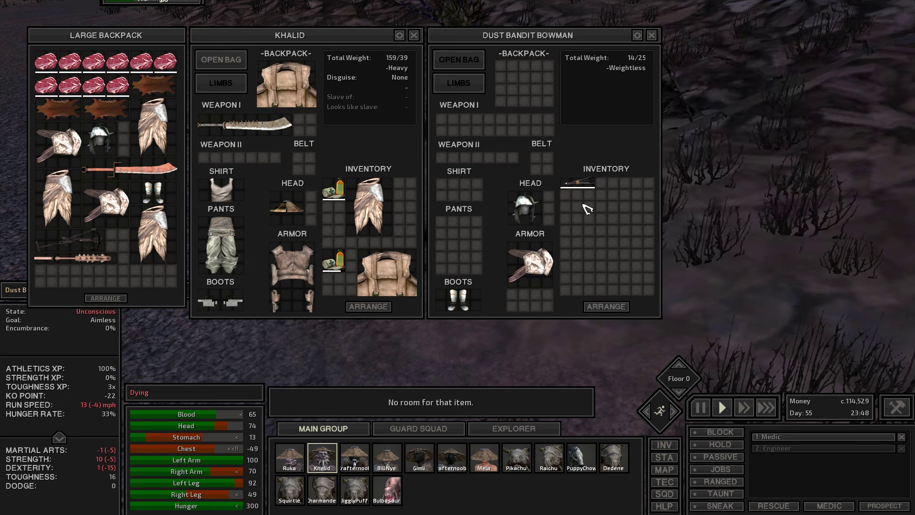
pyautogui.rightClick(579, 184)
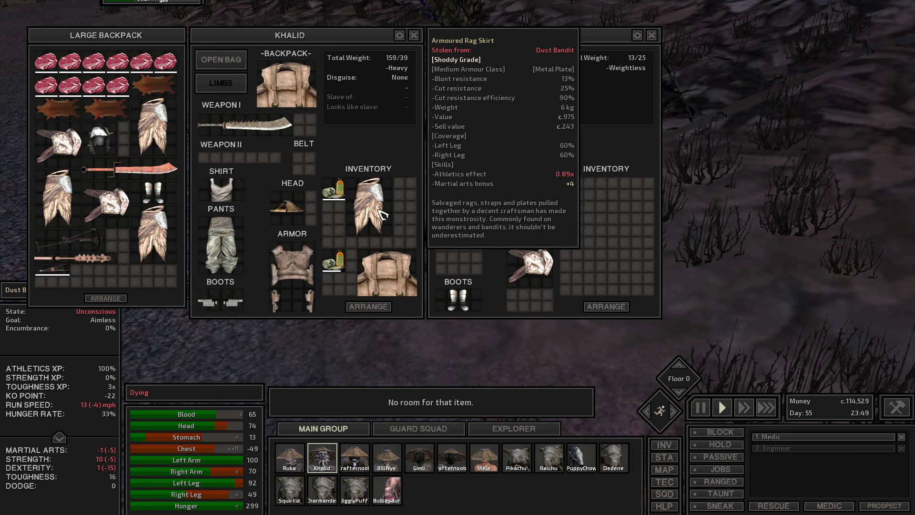
# - Reposition a leg armour piece and a first aid kit in Khalid's inventory, then close windows
pyautogui.moveTo(368, 207); pyautogui.dragTo(392, 208)
pyautogui.moveTo(333, 191)
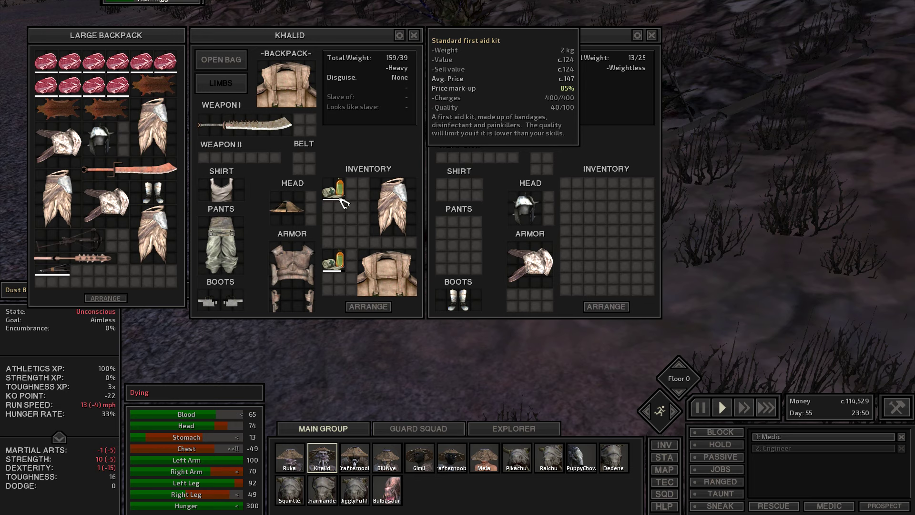
pyautogui.moveTo(342, 285); pyautogui.dragTo(336, 188)
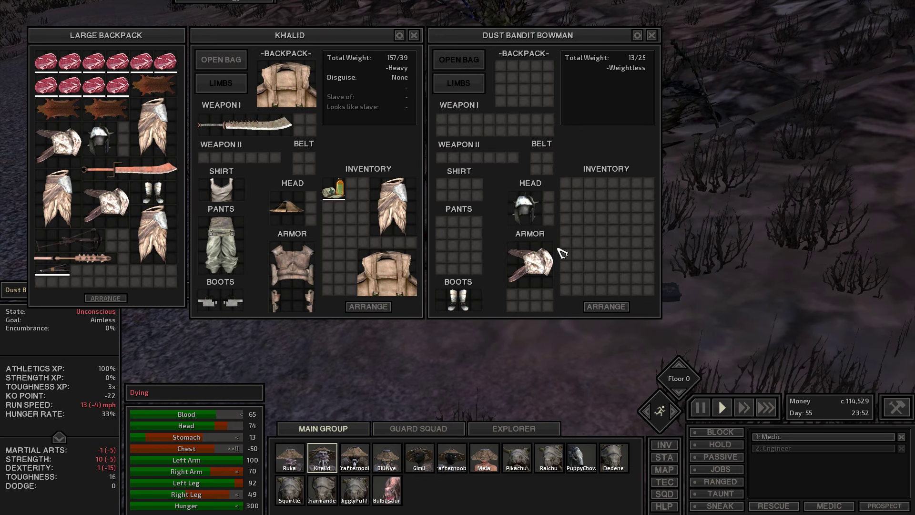
pyautogui.press('i')
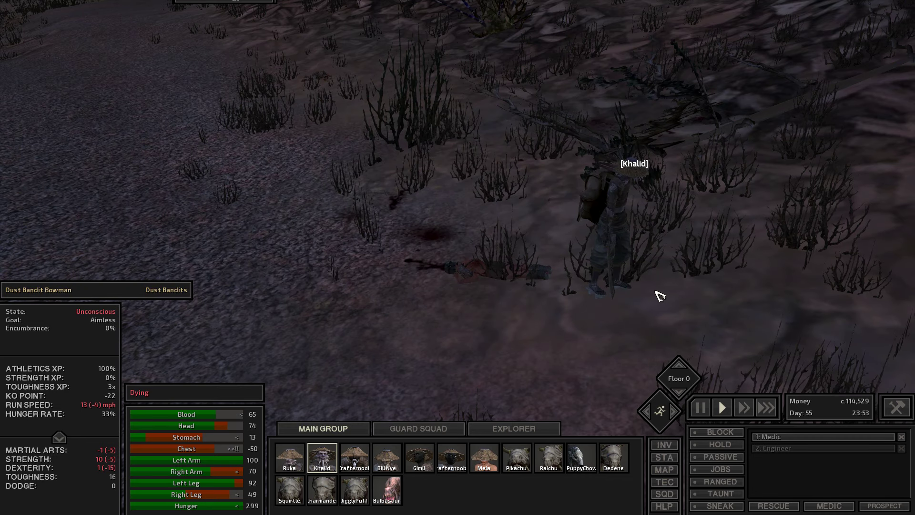
# - Take the unconscious bowman's armour into Khalid's inventory and his boots into the backpack
pyautogui.click(512, 276)
pyautogui.moveTo(334, 261)
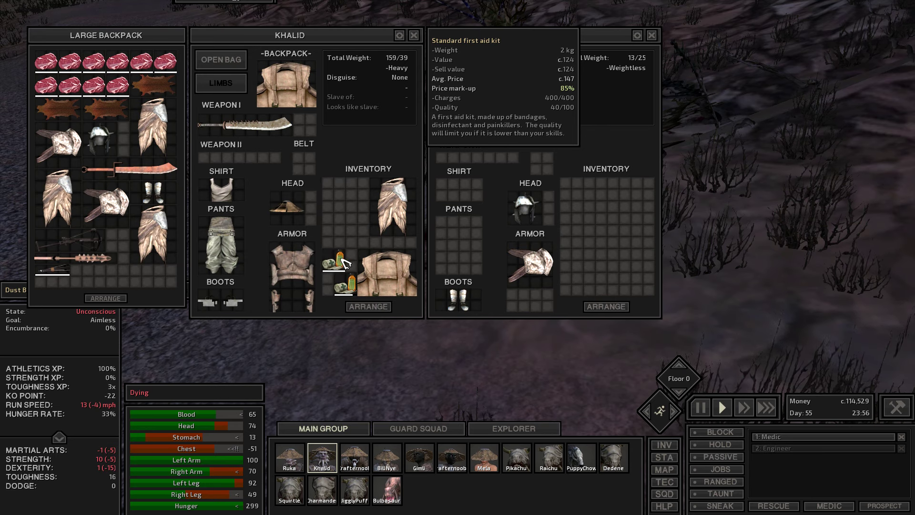
pyautogui.moveTo(530, 262)
pyautogui.rightClick(545, 258)
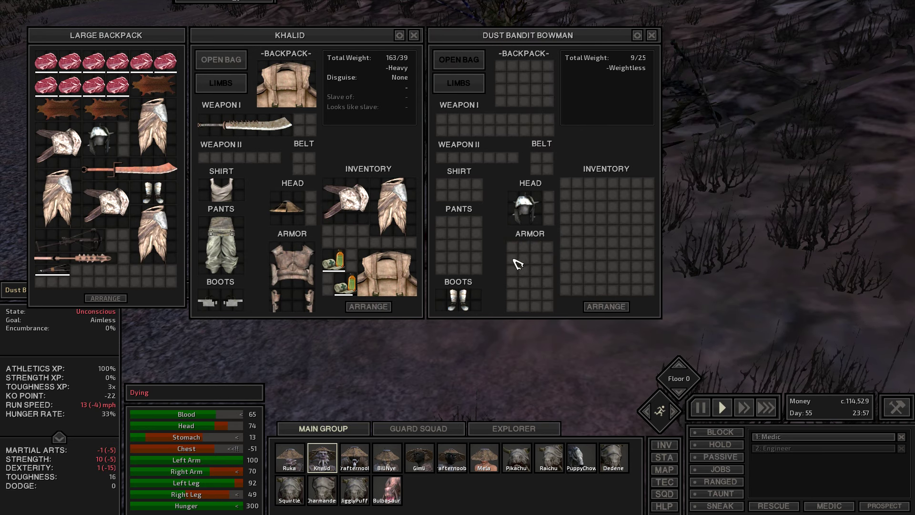
pyautogui.rightClick(459, 298)
pyautogui.rightClick(521, 220)
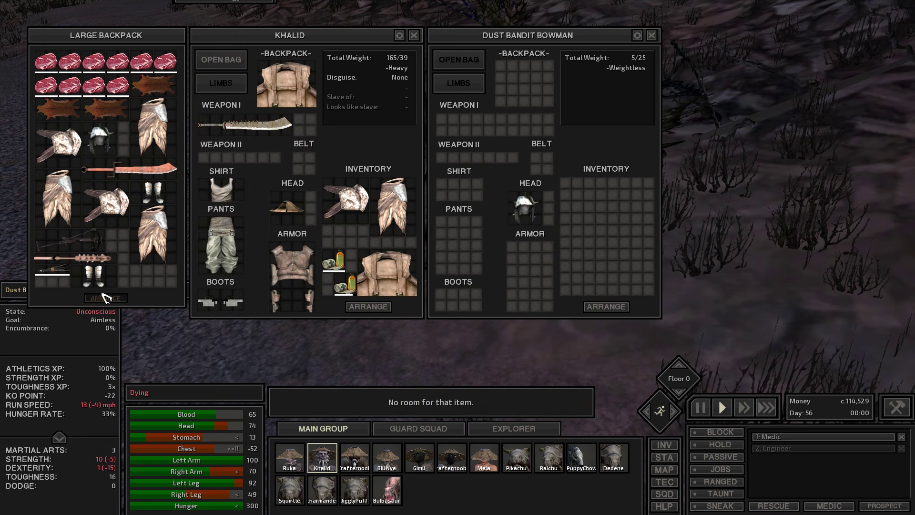
# - Arrange the backpack, shift raw meat to Khalid, stow the bowman's helmet, and close looting
pyautogui.click(105, 298)
pyautogui.click(105, 298)
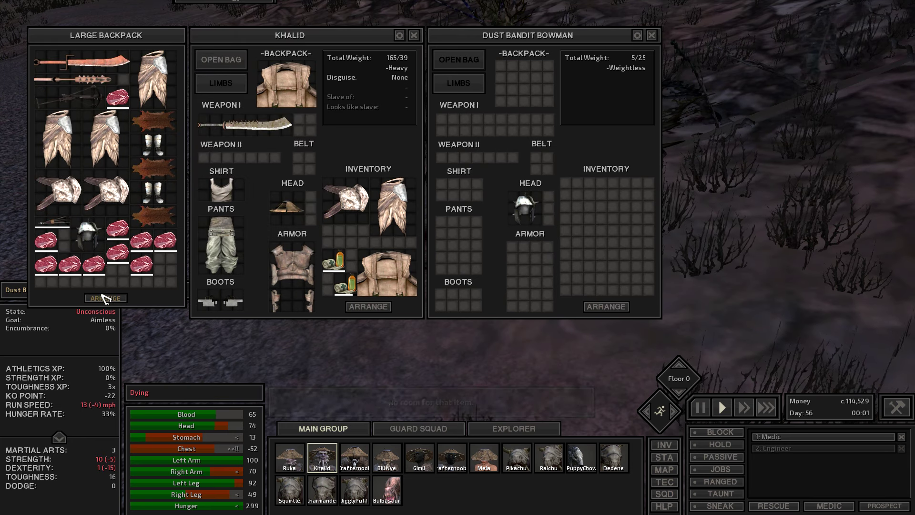
pyautogui.click(105, 298)
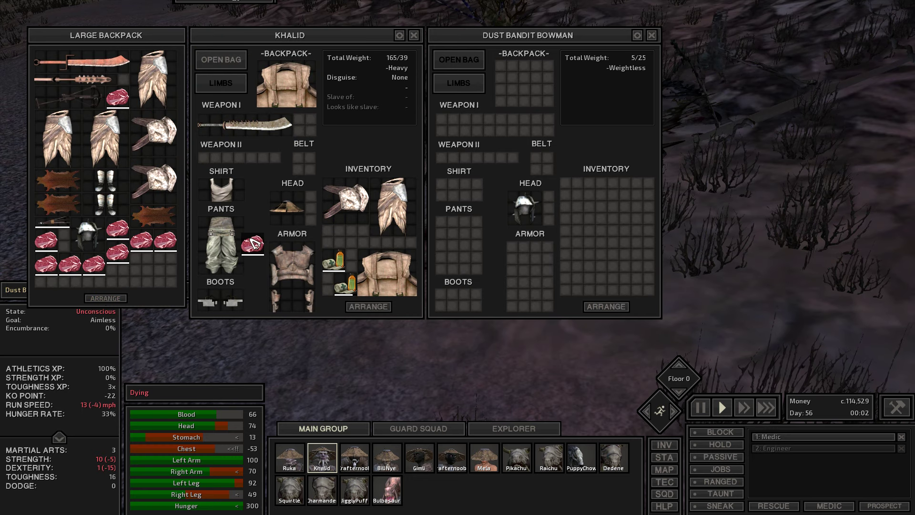
pyautogui.moveTo(142, 264); pyautogui.dragTo(336, 239)
pyautogui.click(337, 239)
pyautogui.rightClick(526, 208)
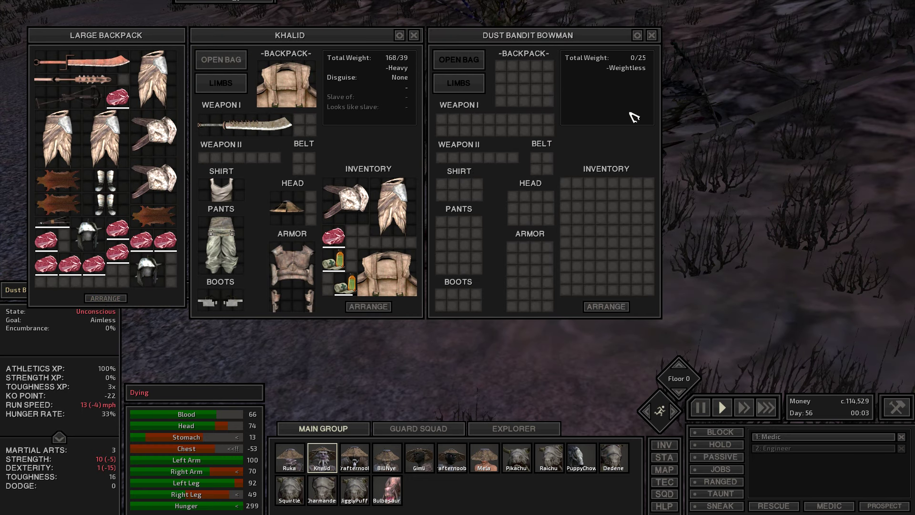
pyautogui.click(652, 36)
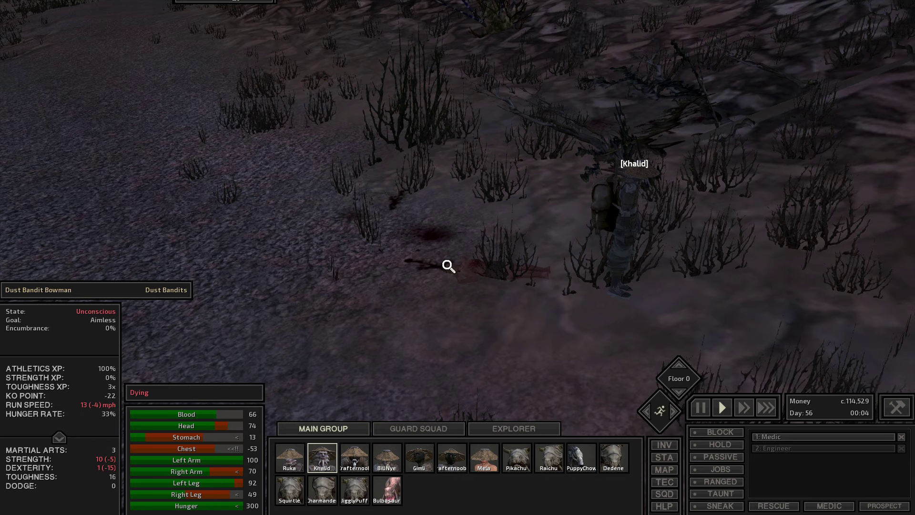
# - Have Khalid pick up the unconscious bowman's body
pyautogui.rightClick(474, 269)
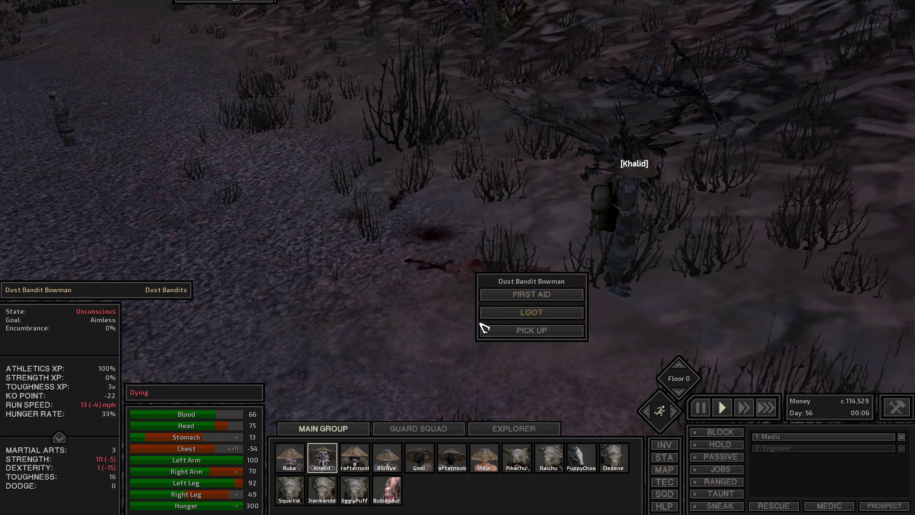
pyautogui.click(506, 332)
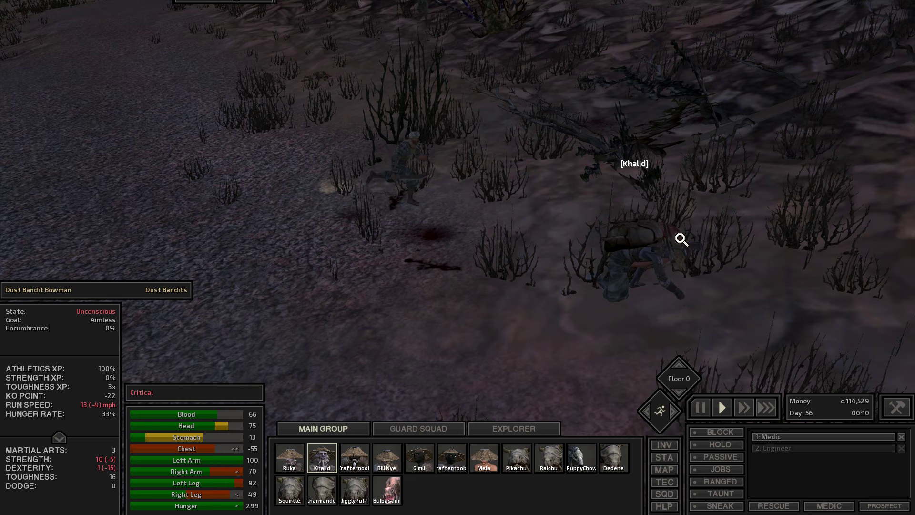
pyautogui.moveTo(682, 240)
pyautogui.mouseDown()
pyautogui.moveTo(672, 252)
pyautogui.moveTo(537, 258)
pyautogui.mouseUp()
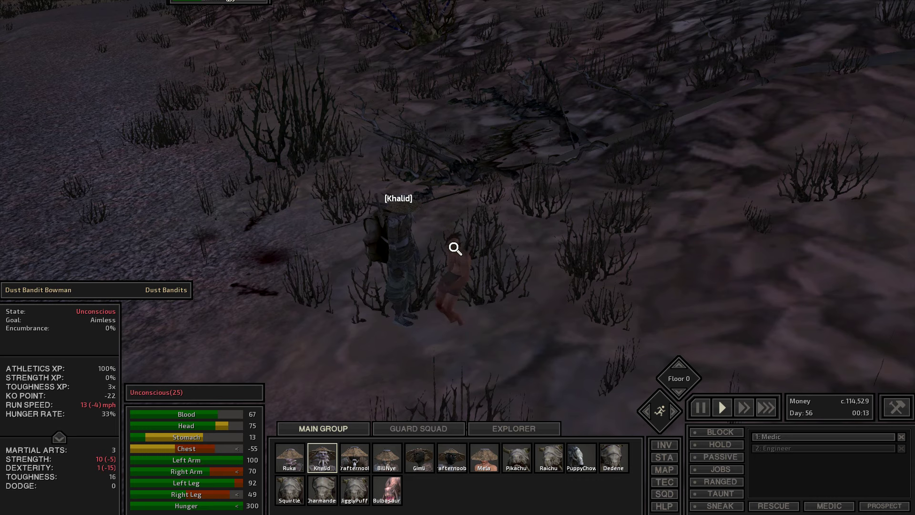
pyautogui.click(454, 248)
pyautogui.click(653, 35)
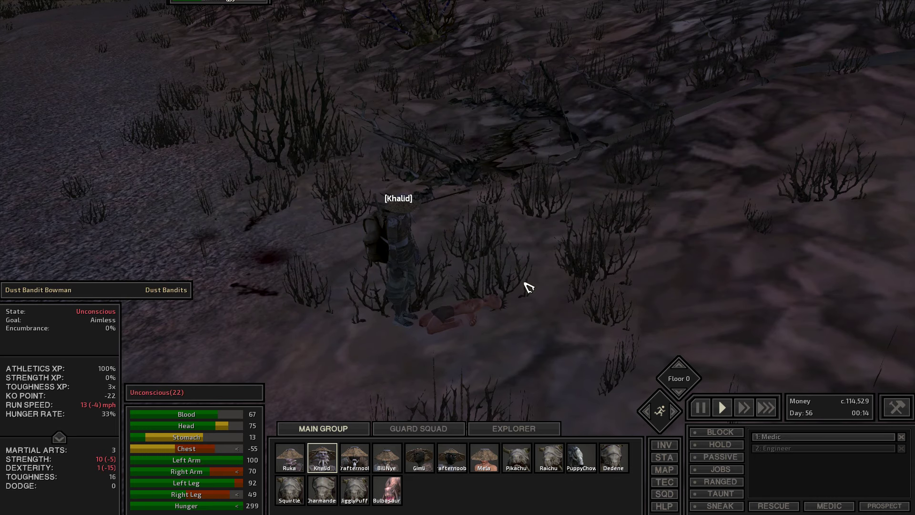
# - Recheck the bandit's actions and inventory, and return the game to normal speed
pyautogui.rightClick(470, 313)
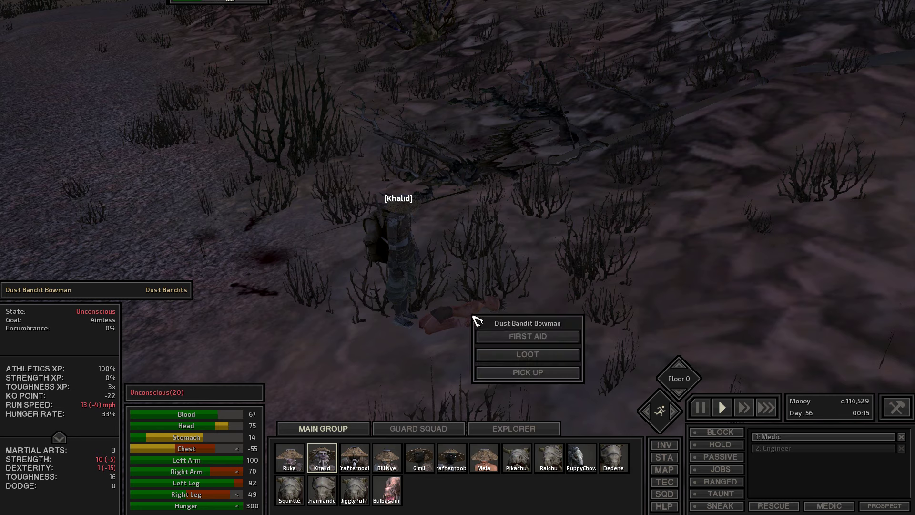
pyautogui.click(419, 352)
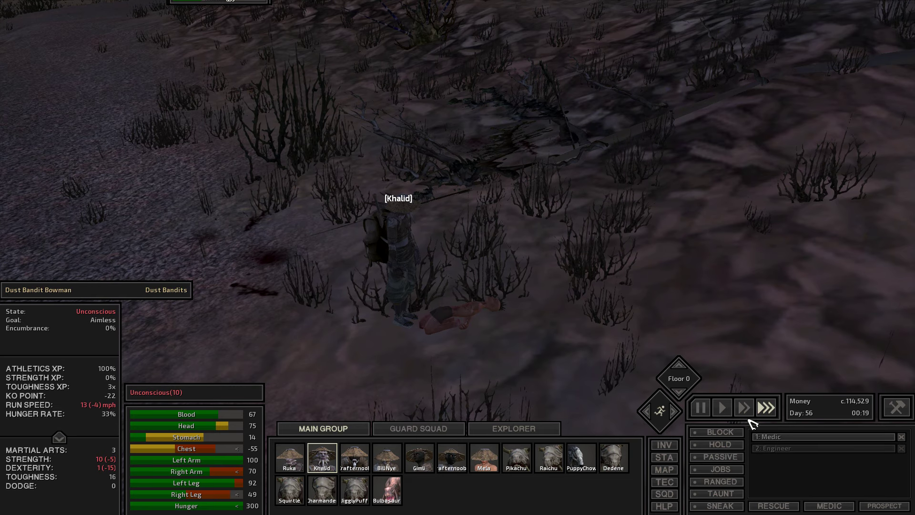
pyautogui.click(722, 409)
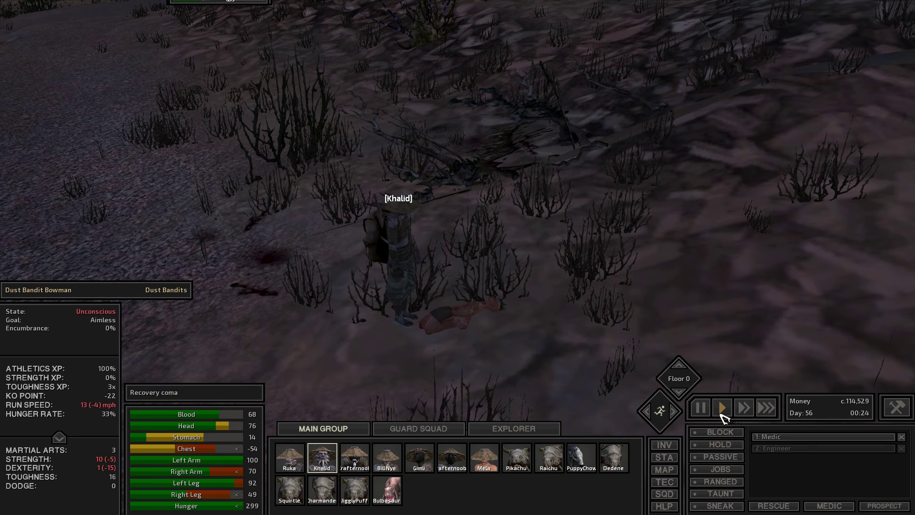
pyautogui.click(460, 310)
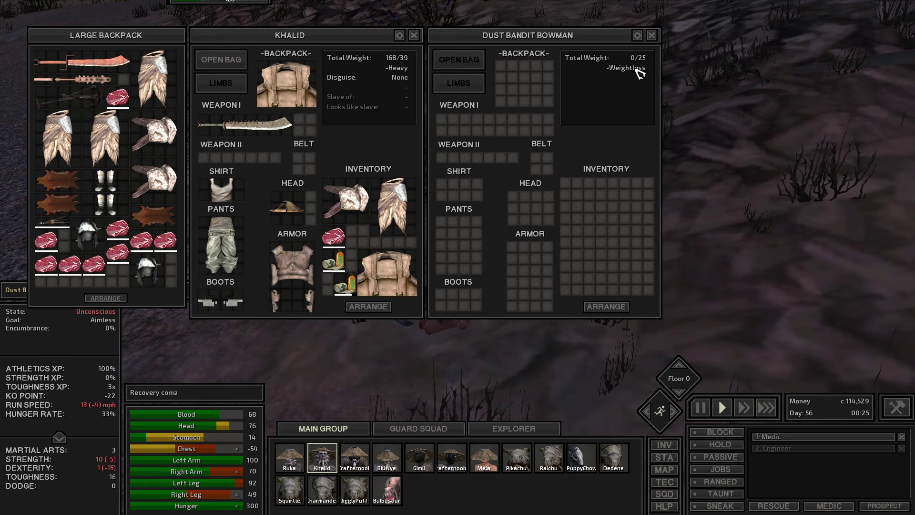
pyautogui.click(651, 35)
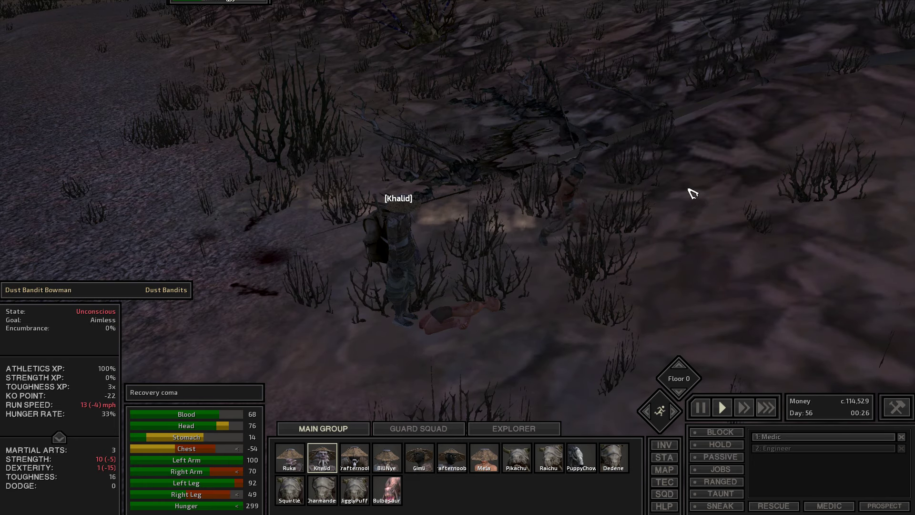
# - Order Khalid to attack the fleeing bandit and keep the fight in view
pyautogui.click(629, 202)
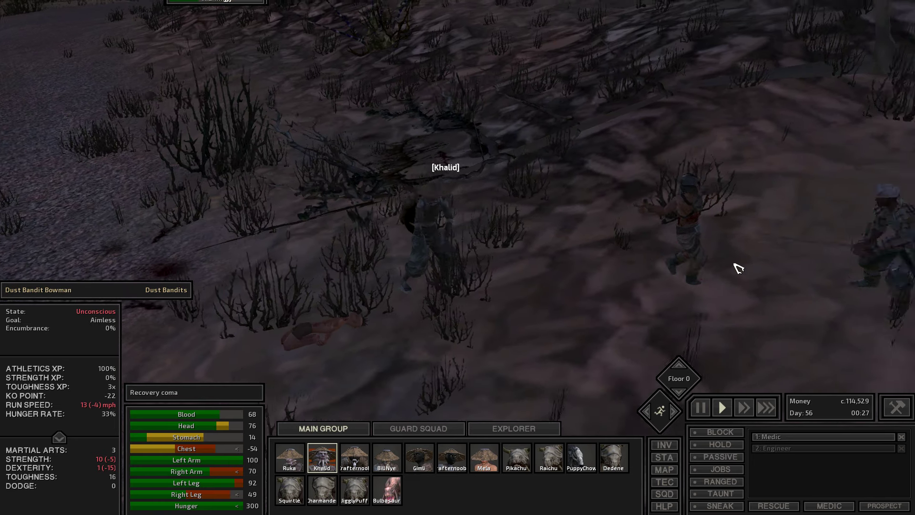
pyautogui.scroll(3, 739, 268)
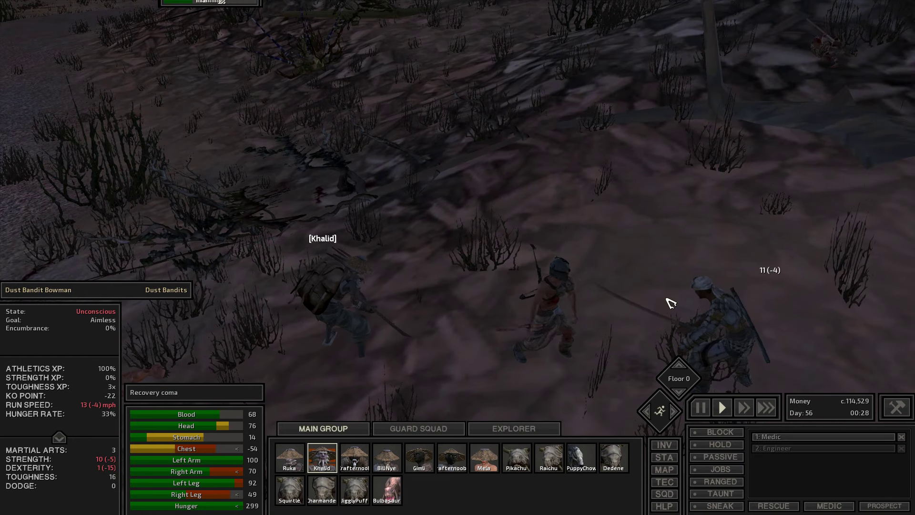
pyautogui.press('s')
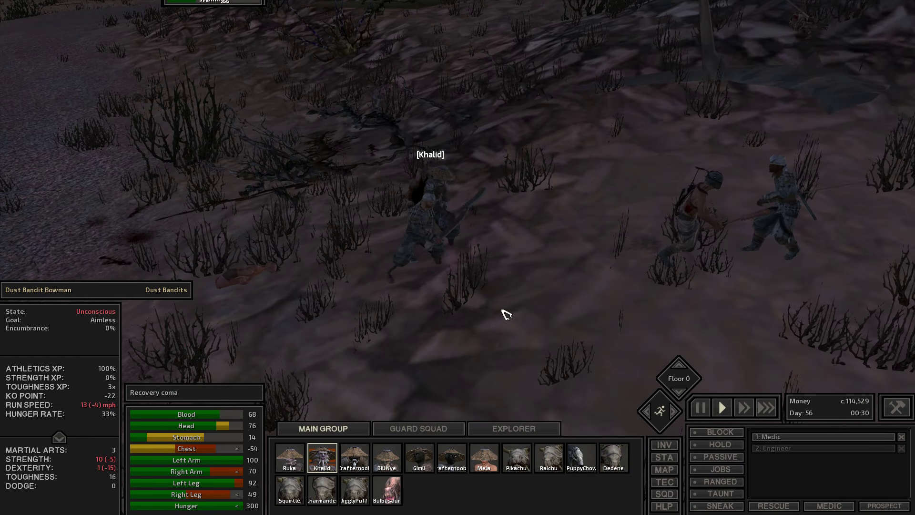
pyautogui.press('w')
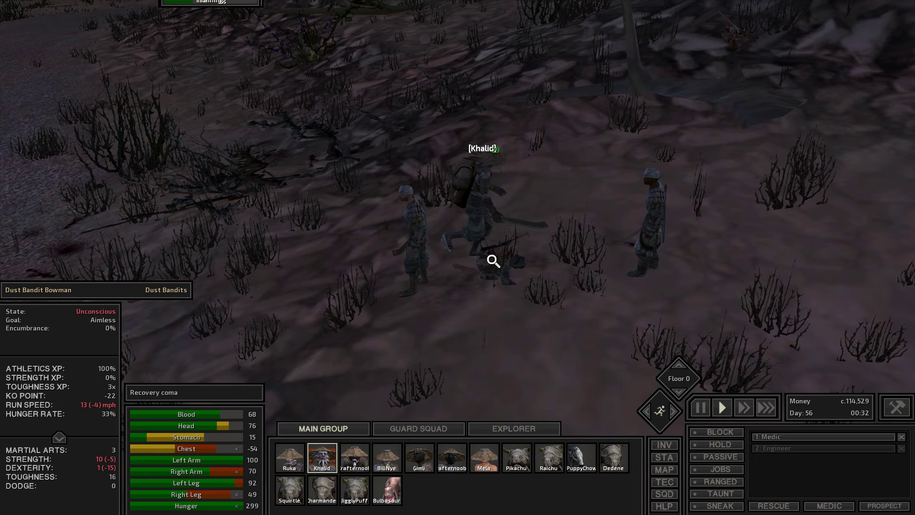
pyautogui.press('a')
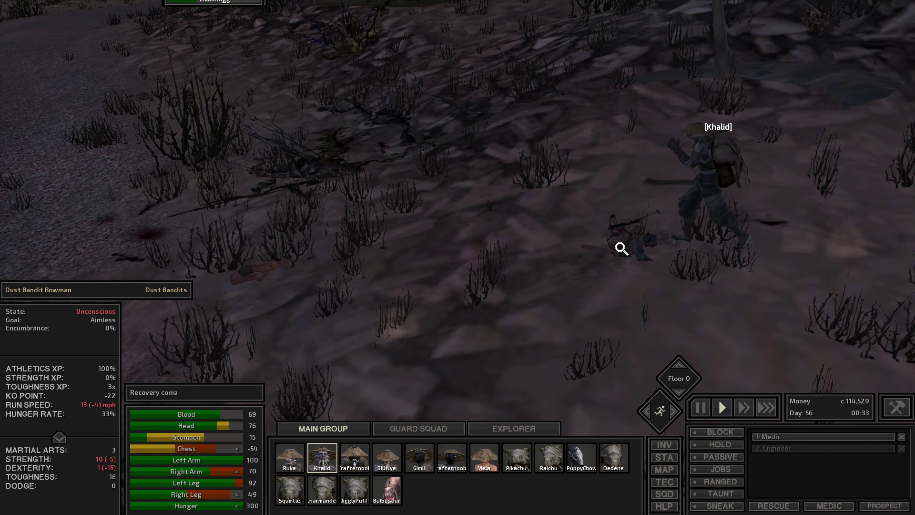
# - Take the downed bandit's bolts, and his spiked club as Khalid's second weapon
pyautogui.press('i')
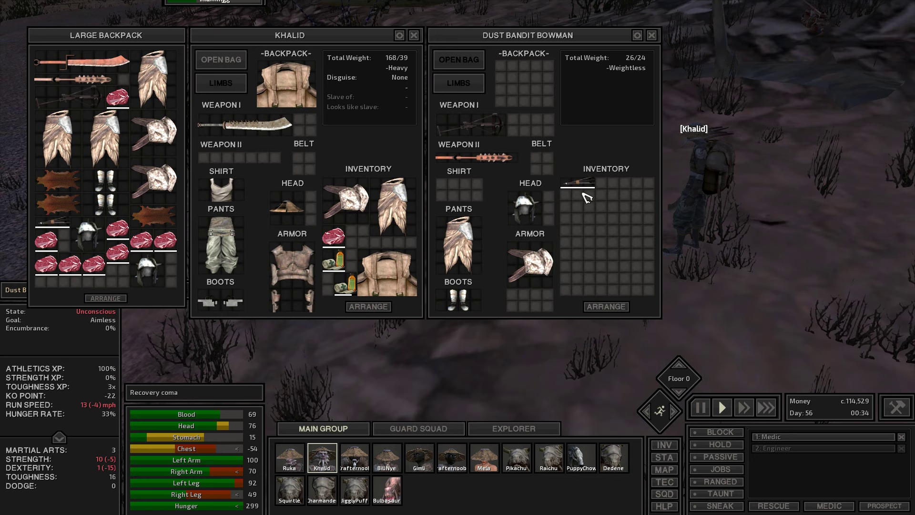
pyautogui.rightClick(583, 188)
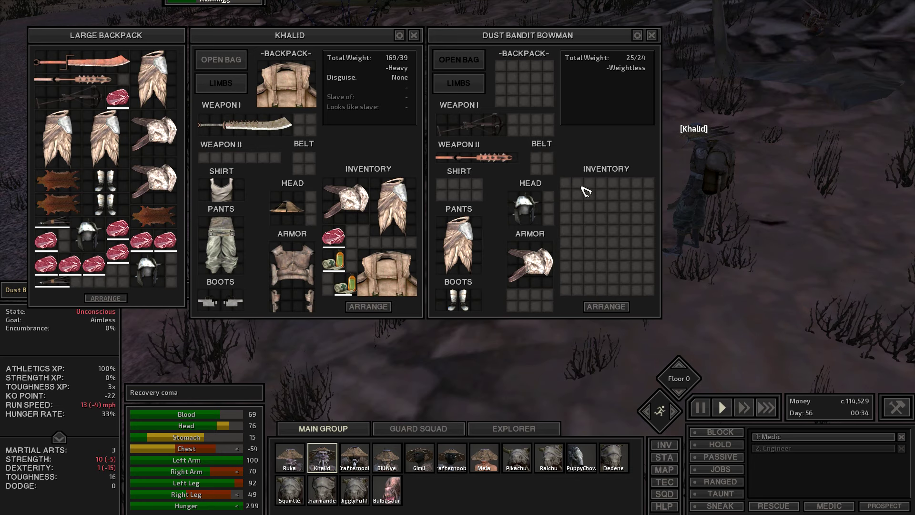
pyautogui.rightClick(480, 156)
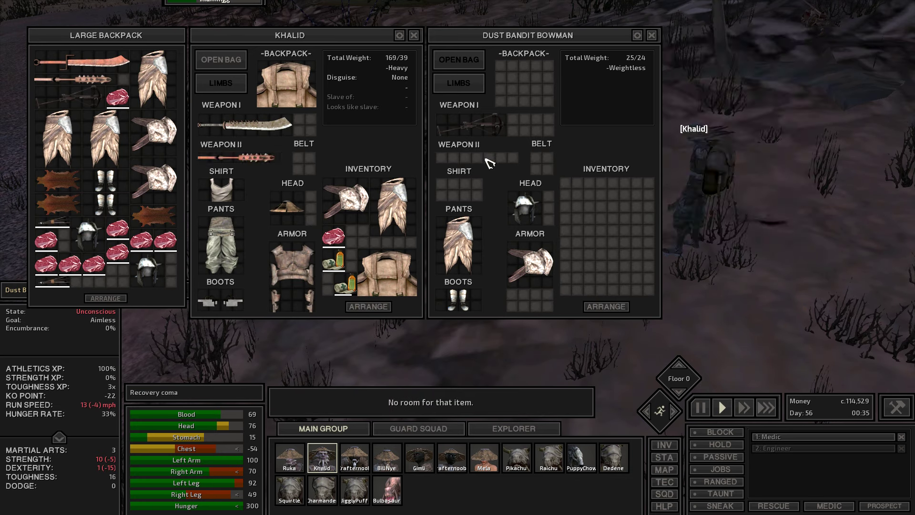
pyautogui.click(651, 36)
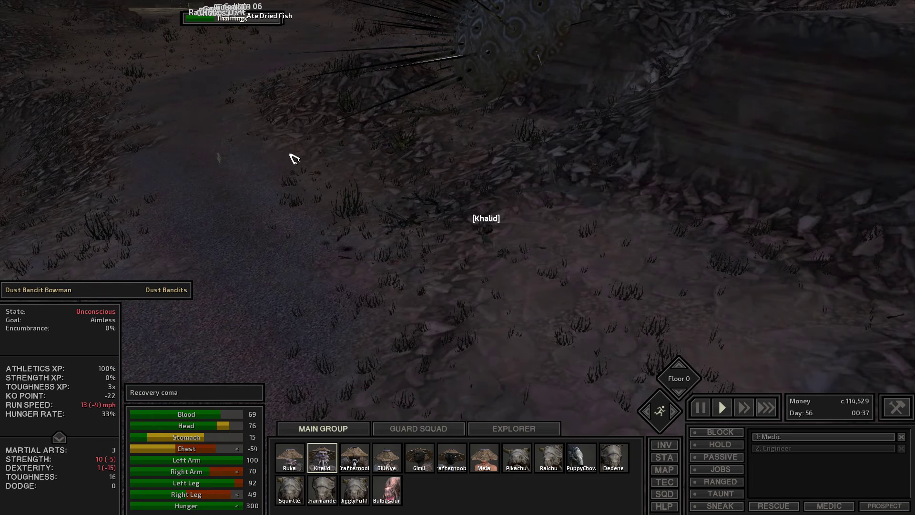
pyautogui.scroll(-5, 229, 170)
pyautogui.scroll(-5, 279, 170)
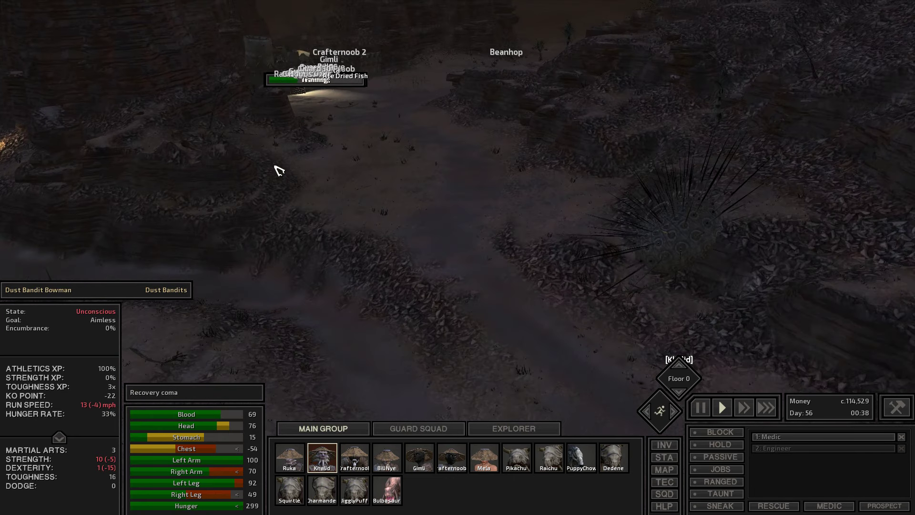
pyautogui.scroll(5, 279, 170)
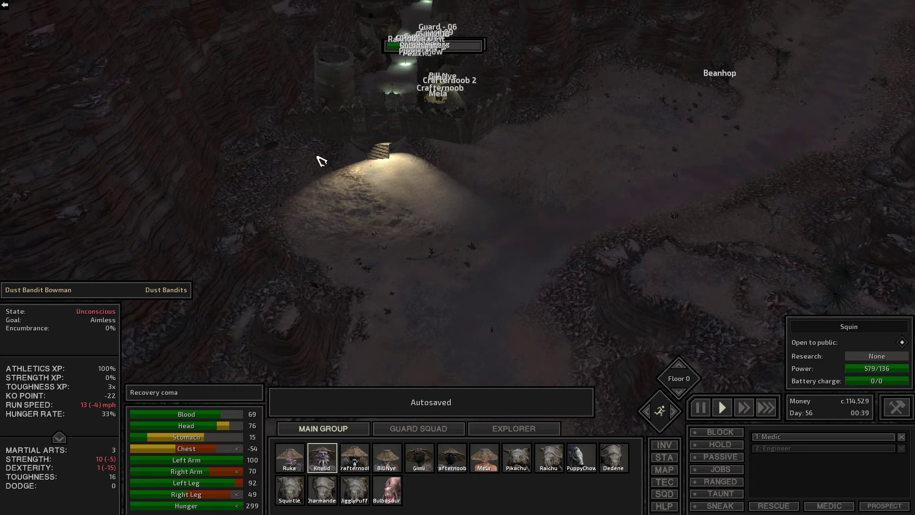
pyautogui.scroll(5, 323, 167)
pyautogui.scroll(5, 430, 214)
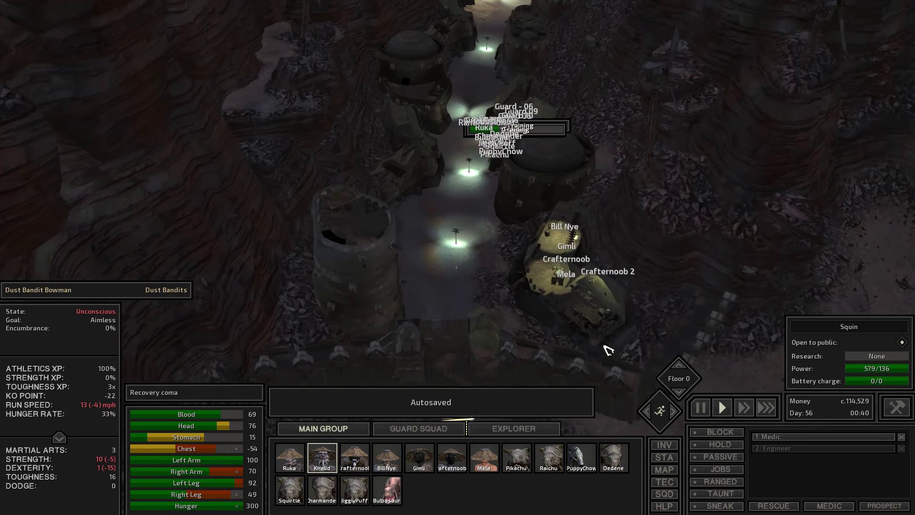
pyautogui.scroll(-3, 508, 284)
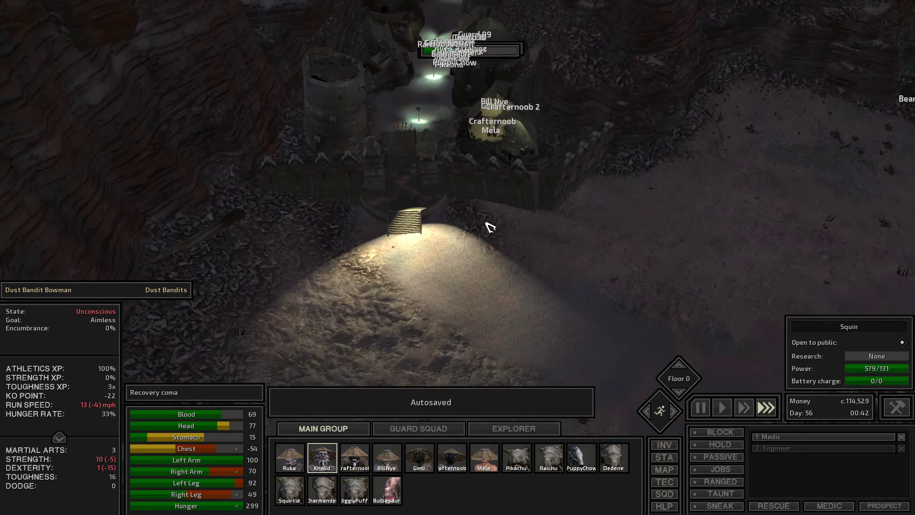
pyautogui.press('i')
pyautogui.press('i')
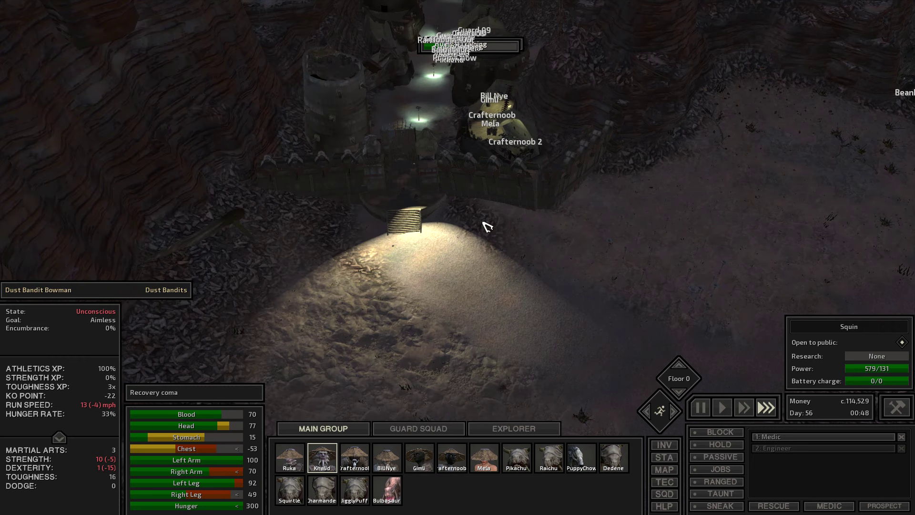
pyautogui.press('c')
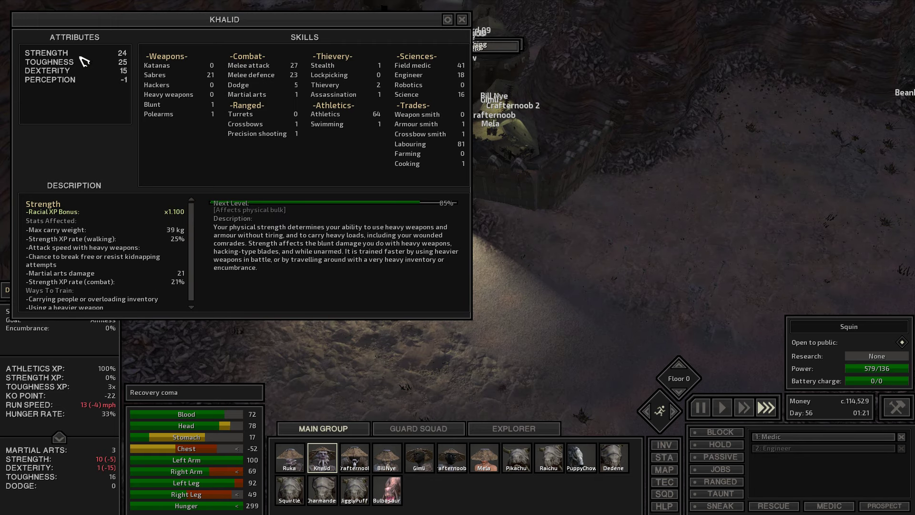
pyautogui.press('Escape')
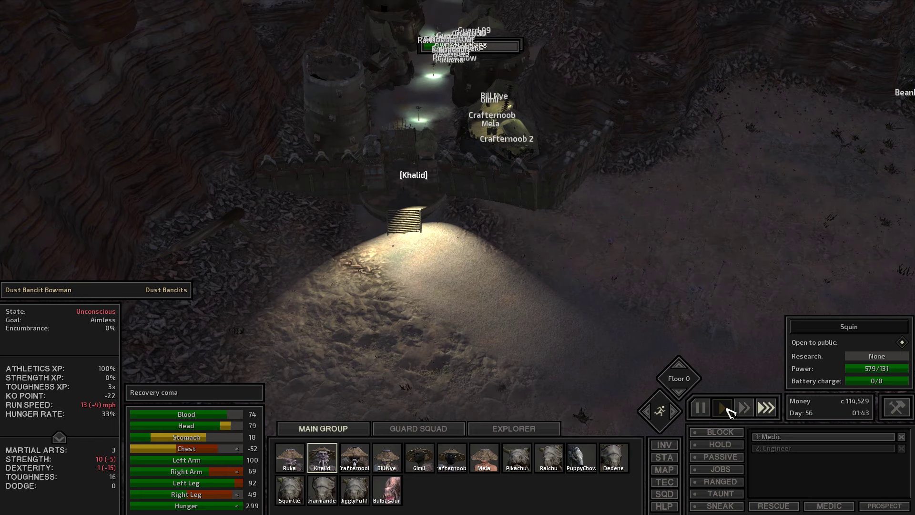
# - Select Khalid and pan along Squin's street toward the guard group and the bar
pyautogui.moveTo(708, 301); pyautogui.dragTo(607, 273)
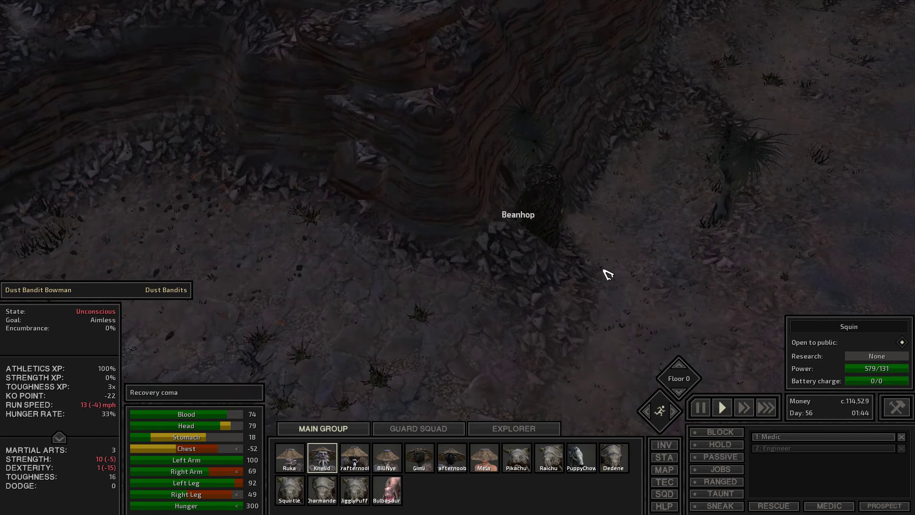
pyautogui.scroll(6, 607, 274)
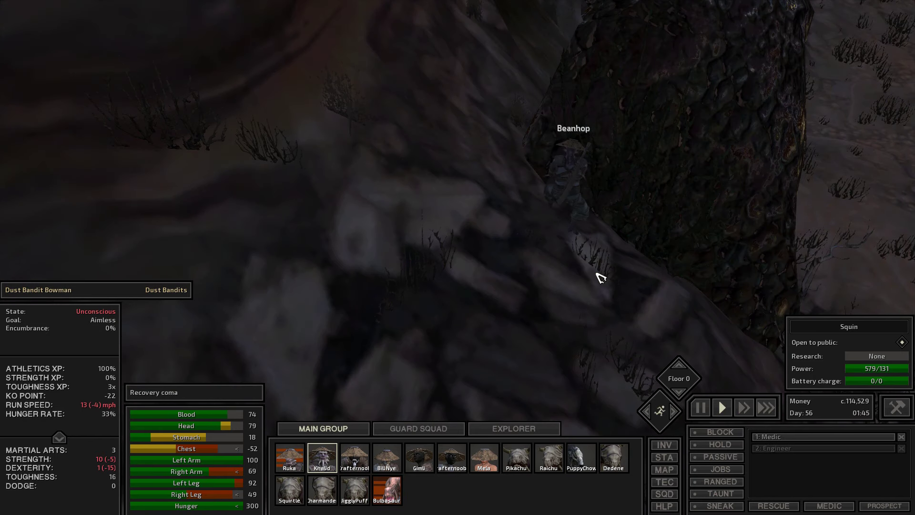
pyautogui.scroll(-6, 601, 278)
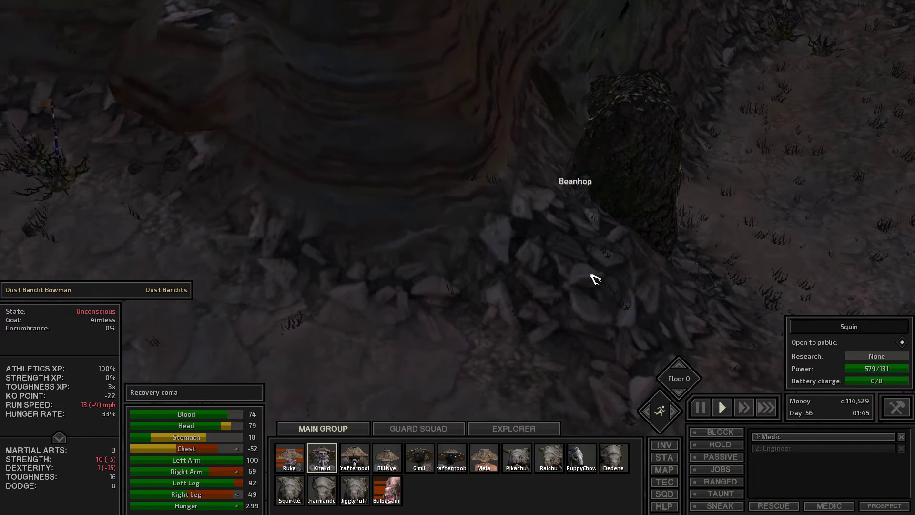
pyautogui.moveTo(586, 275); pyautogui.dragTo(342, 278)
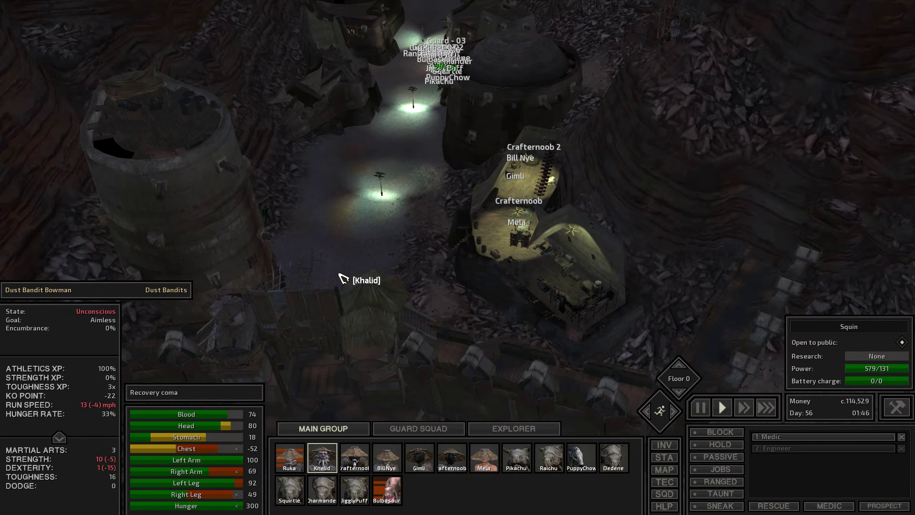
pyautogui.scroll(6, 341, 278)
pyautogui.click(377, 282)
pyautogui.press('w')
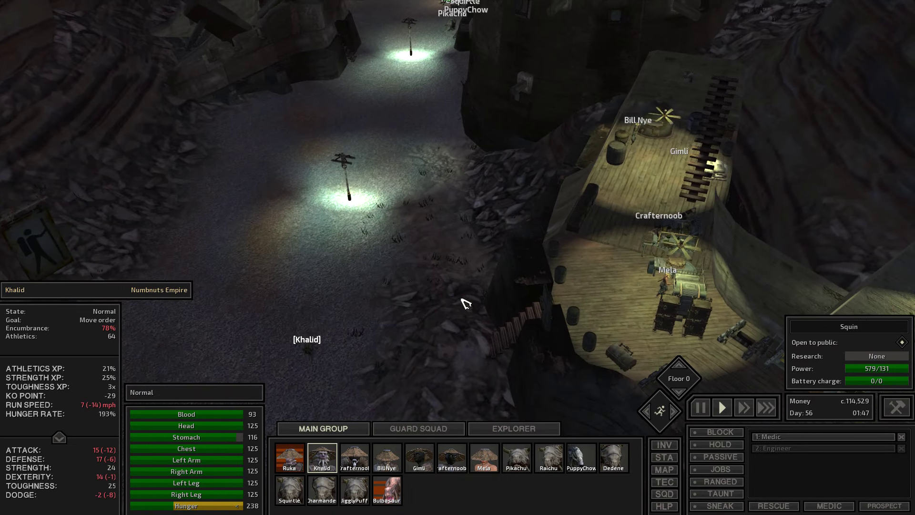
pyautogui.press('w')
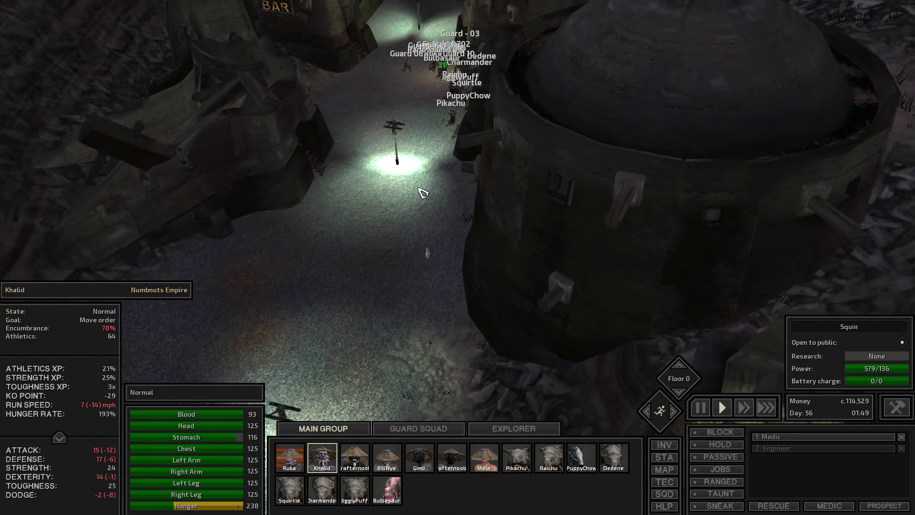
pyautogui.scroll(-5, 423, 192)
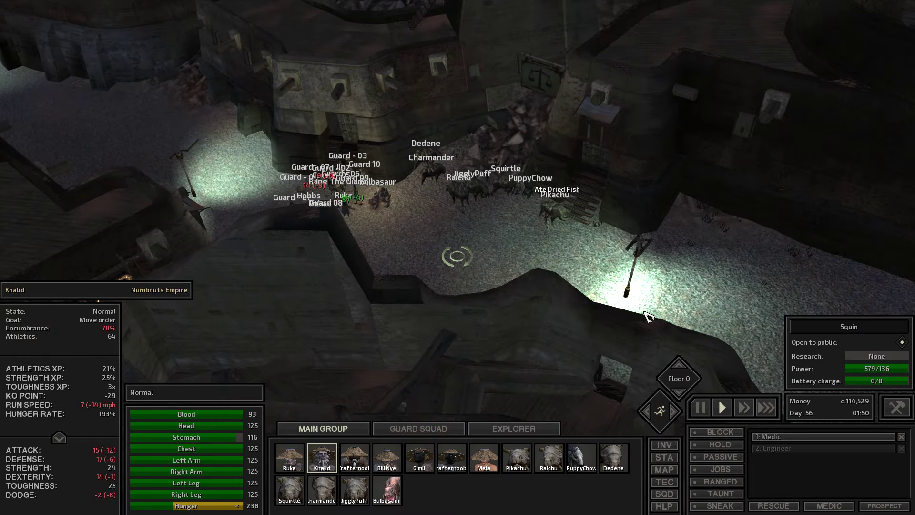
pyautogui.moveTo(647, 316); pyautogui.dragTo(505, 129)
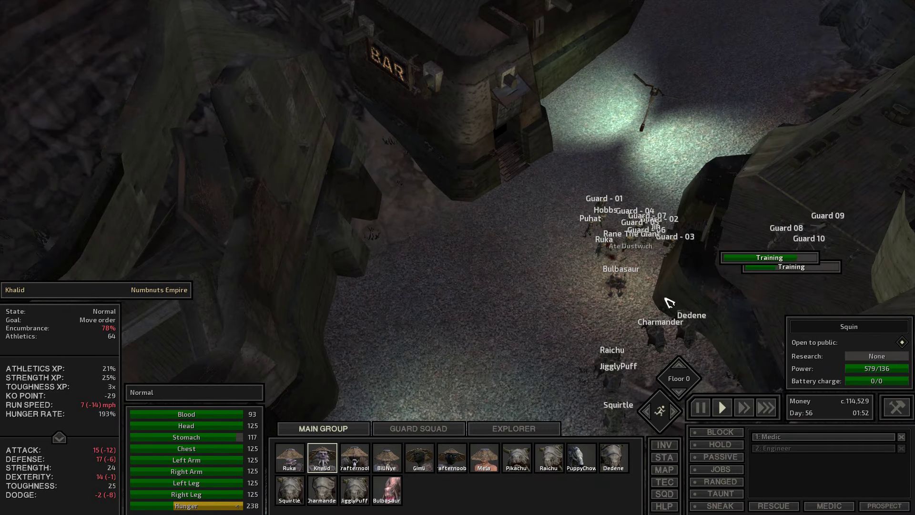
pyautogui.scroll(-4, 610, 293)
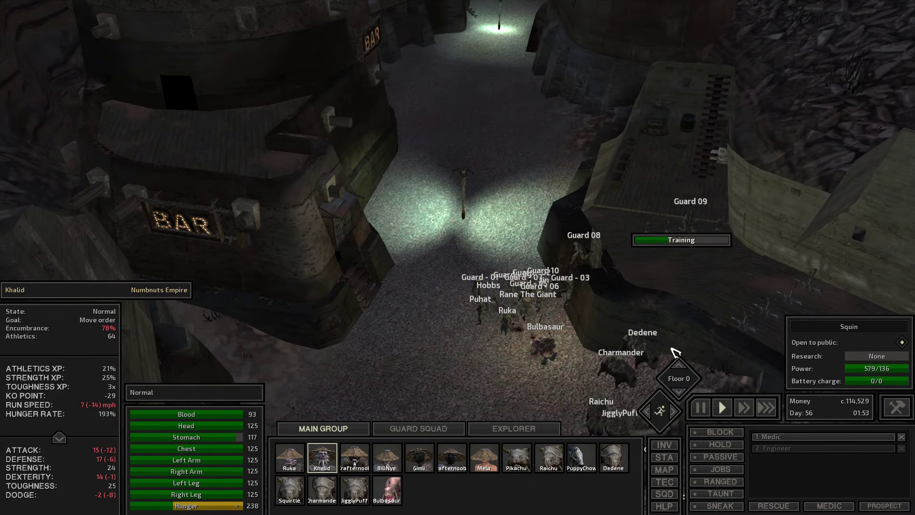
pyautogui.scroll(4, 675, 351)
pyautogui.scroll(5, 673, 351)
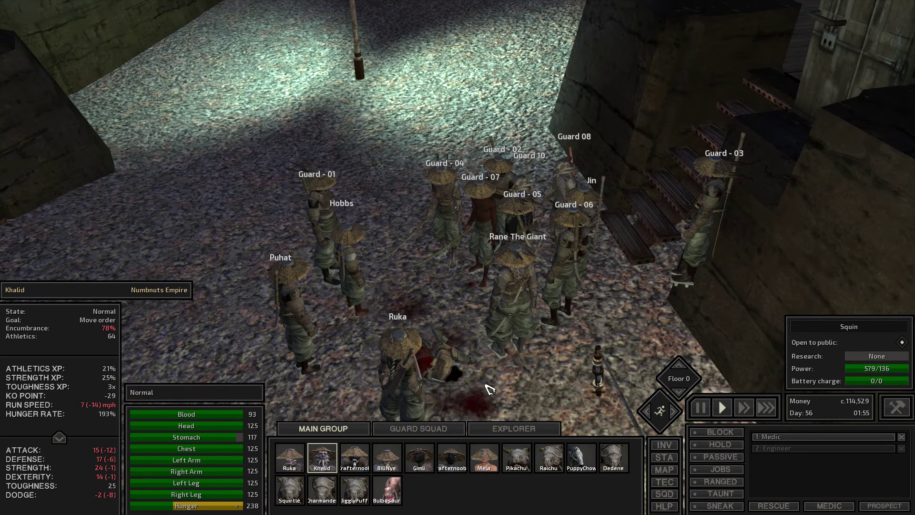
pyautogui.scroll(5, 489, 390)
pyautogui.press('space')
pyautogui.click(421, 335)
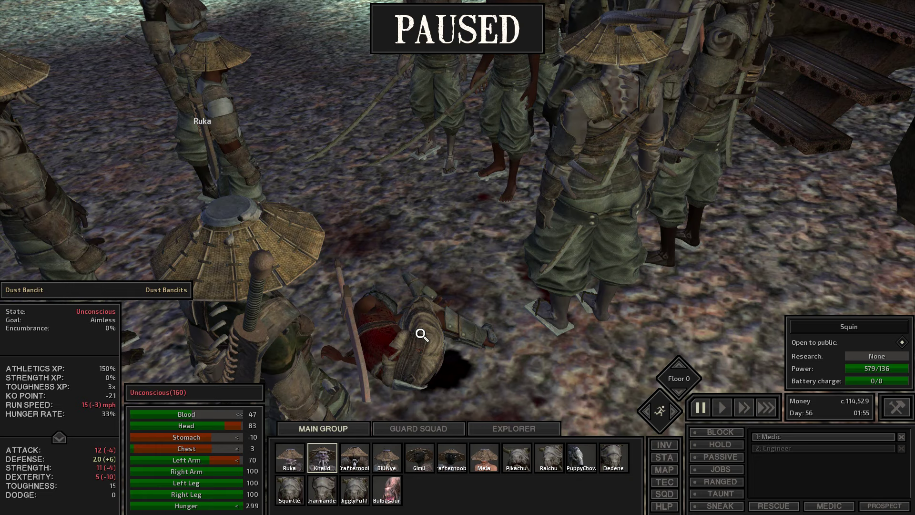
pyautogui.press('space')
pyautogui.scroll(-5, 422, 335)
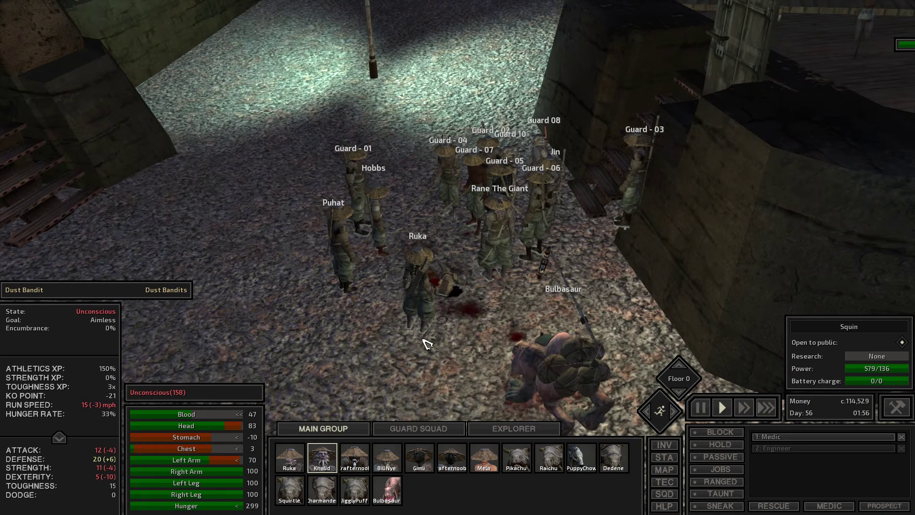
pyautogui.scroll(-5, 426, 344)
pyautogui.scroll(6, 426, 344)
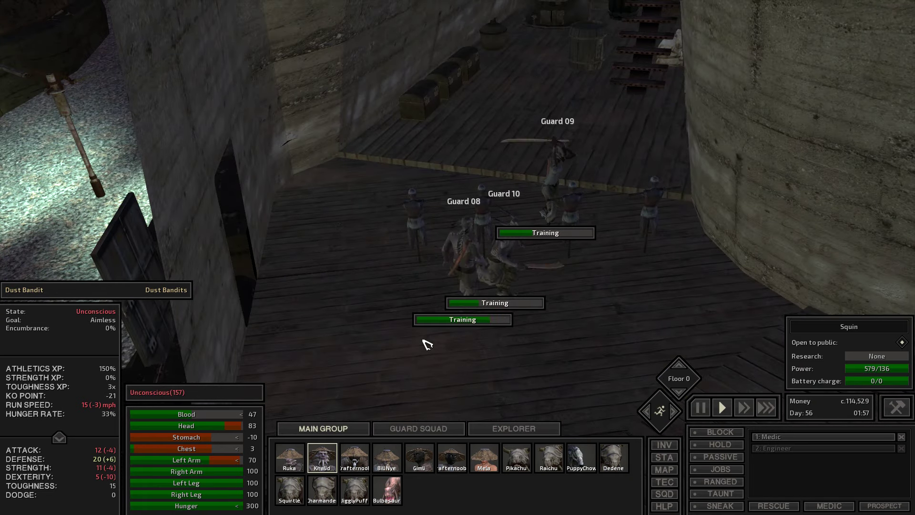
pyautogui.press('a')
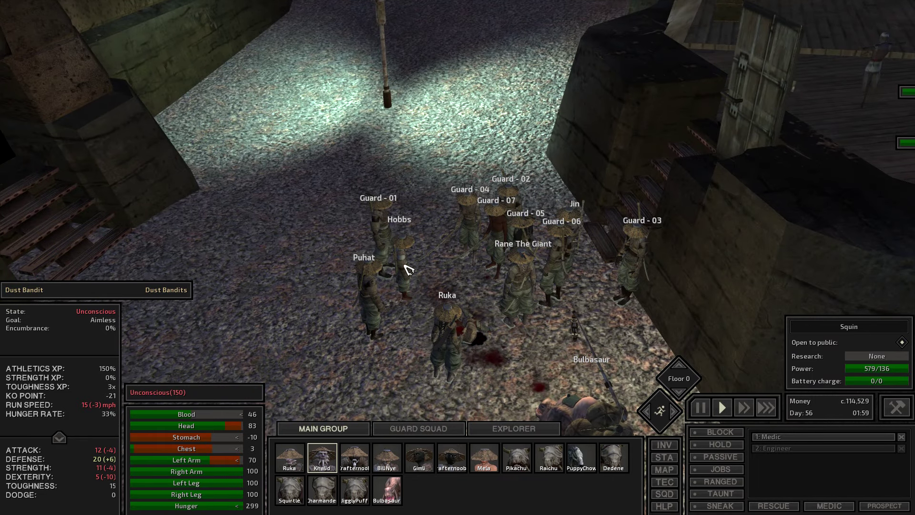
# - Select Ruka, send Ruka up the Squin street to the bar, then select Bulbasaur
pyautogui.click(372, 279)
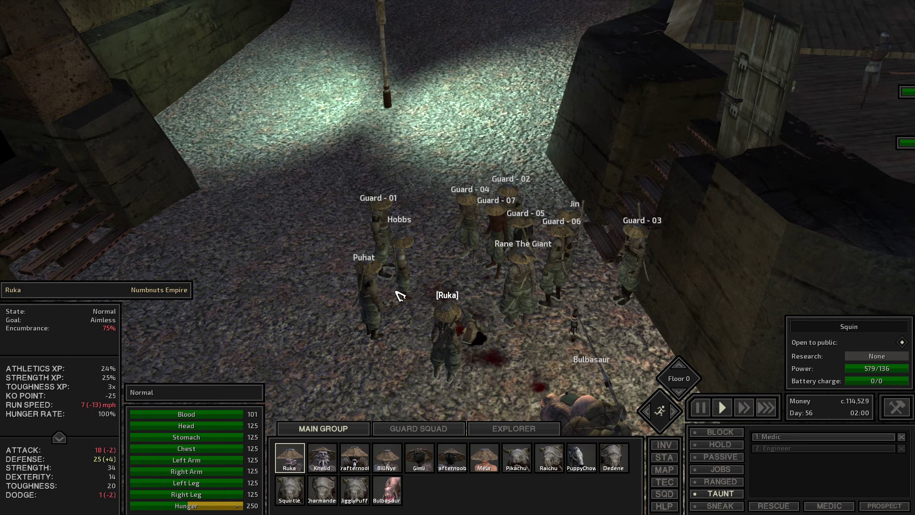
pyautogui.rightClick(450, 318)
pyautogui.click(445, 330)
pyautogui.scroll(-8, 445, 331)
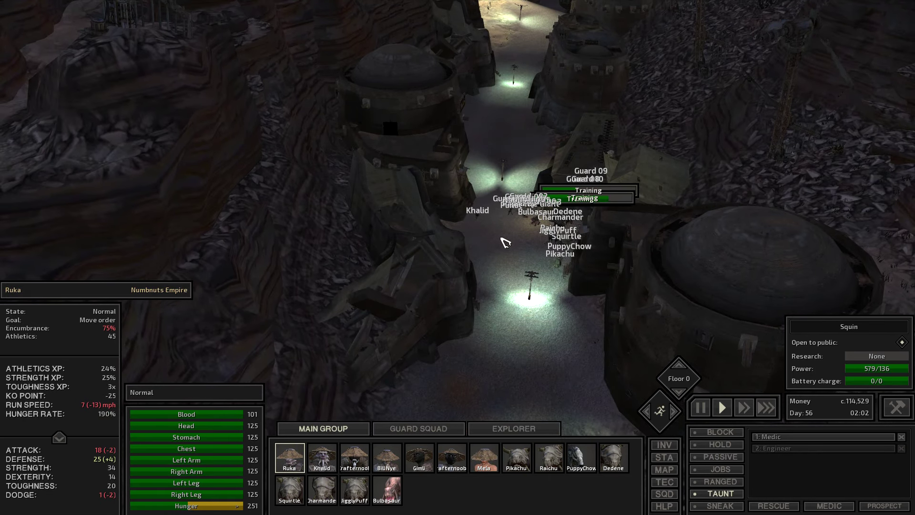
pyautogui.scroll(-4, 515, 299)
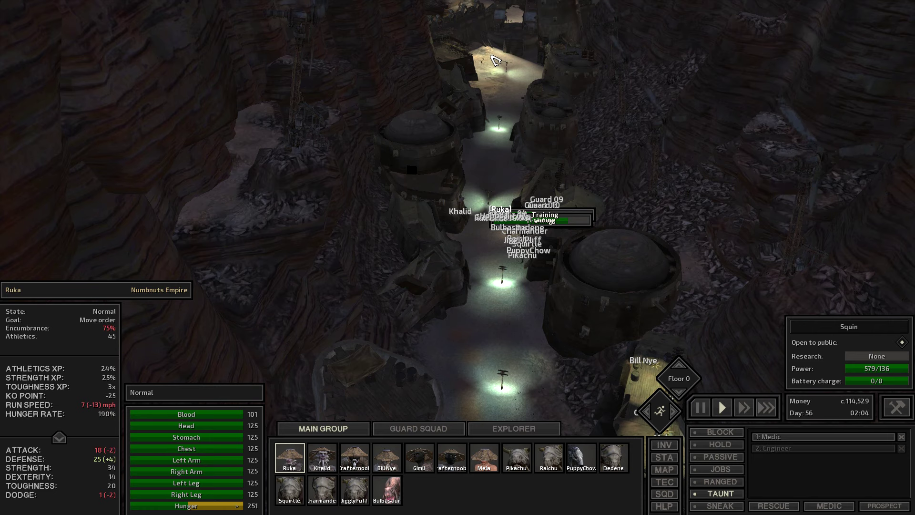
pyautogui.scroll(-4, 494, 143)
pyautogui.scroll(-3, 477, 282)
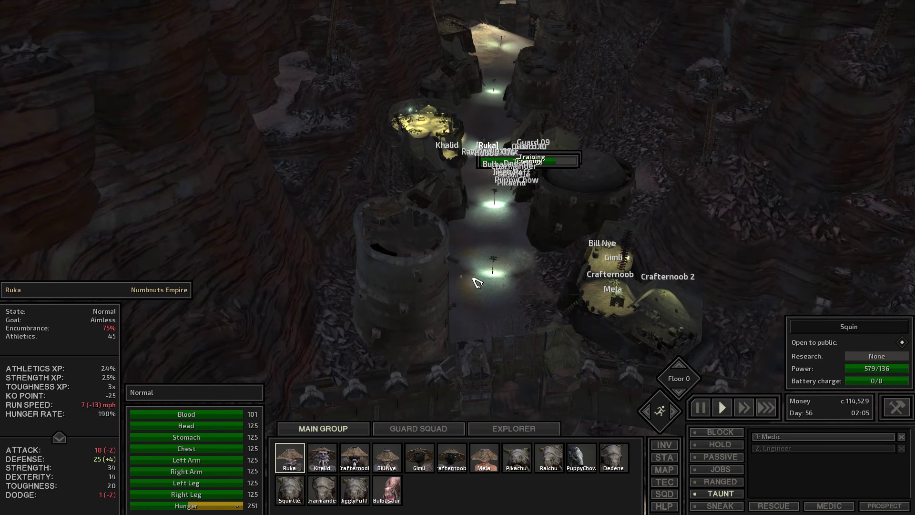
pyautogui.rightClick(479, 282)
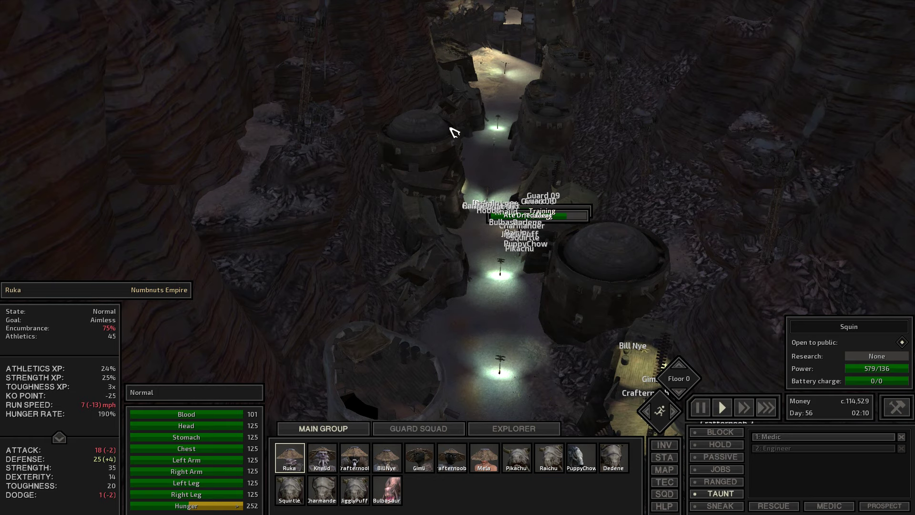
pyautogui.rightClick(492, 248)
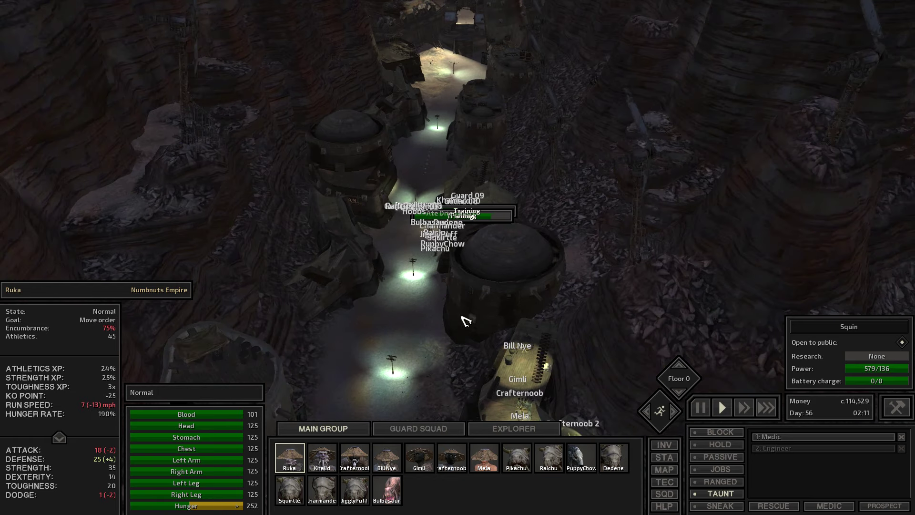
pyautogui.scroll(5, 492, 248)
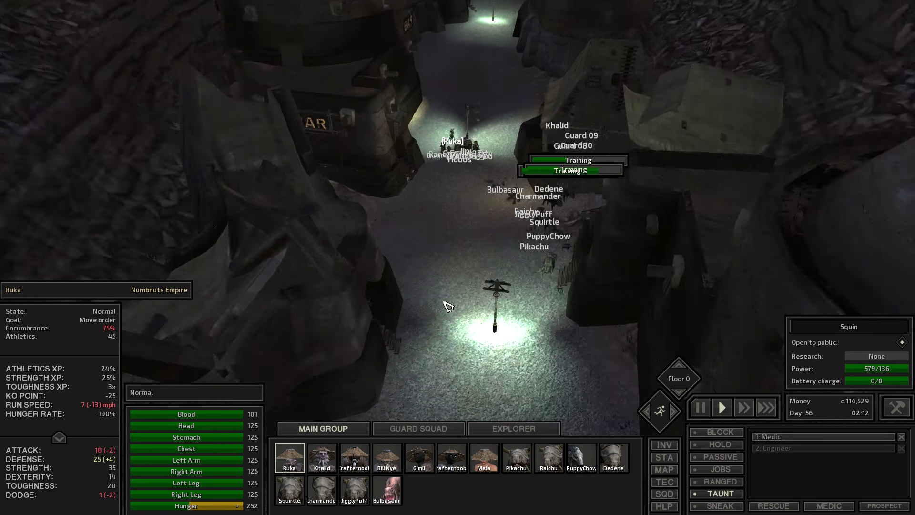
pyautogui.scroll(3, 439, 306)
pyautogui.scroll(3, 443, 306)
pyautogui.scroll(2, 449, 305)
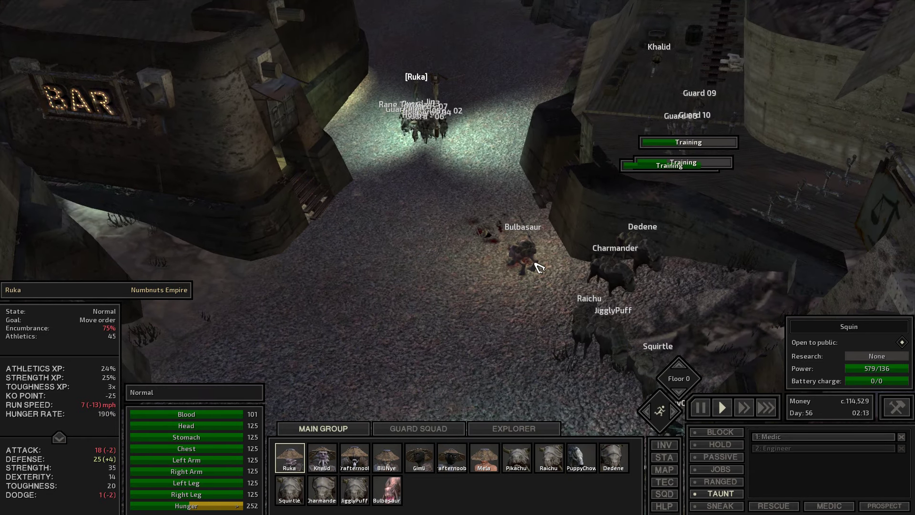
pyautogui.click(531, 258)
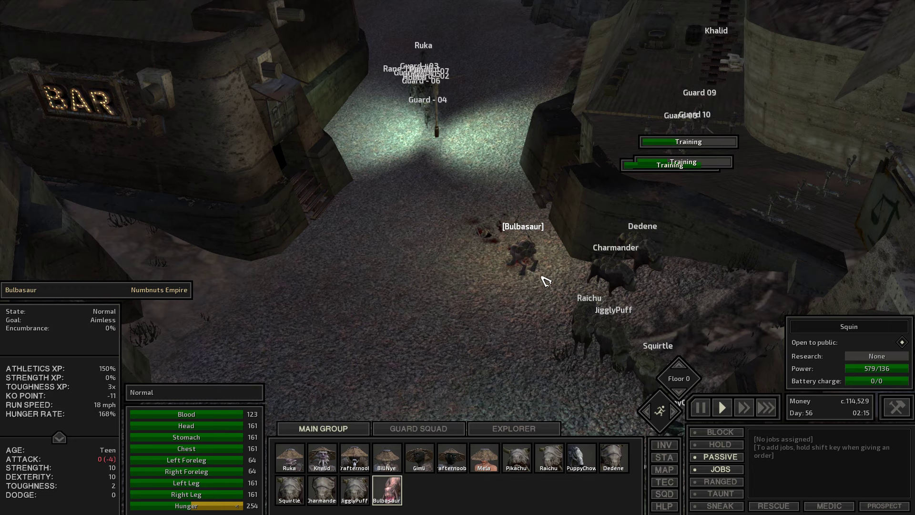
pyautogui.scroll(6, 543, 283)
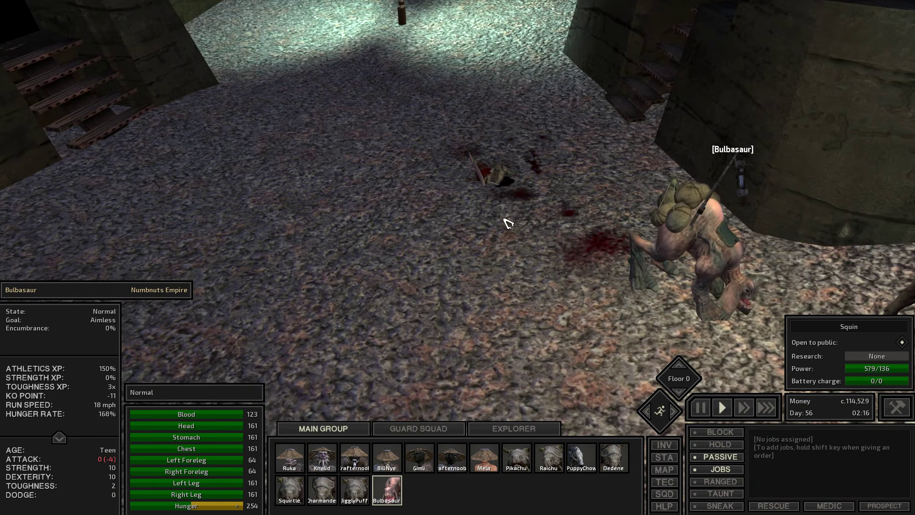
# - Walk Khalid into the Squin bar and start trading with barman Kaishaku
pyautogui.click(490, 176)
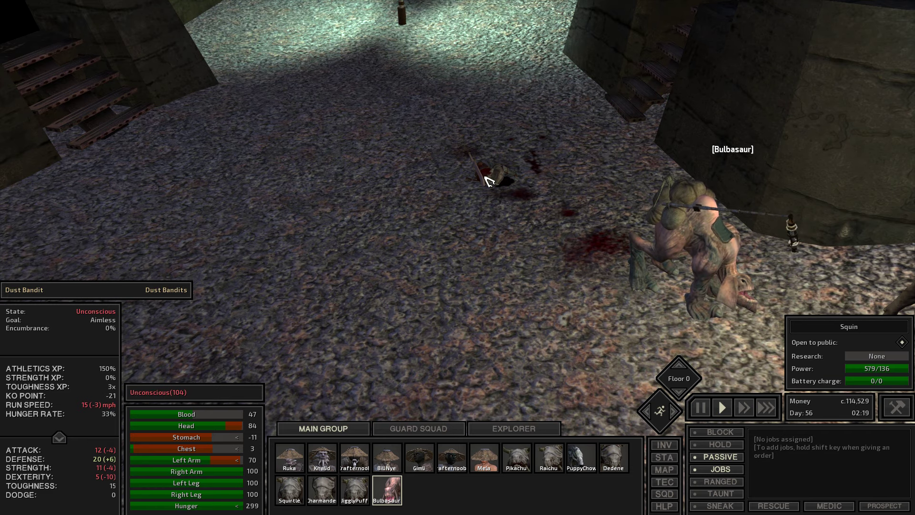
pyautogui.scroll(-8, 486, 178)
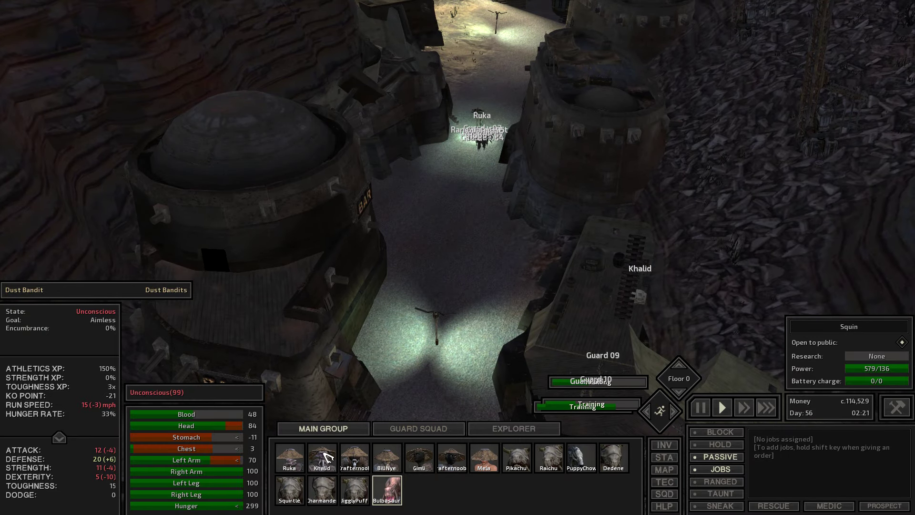
pyautogui.doubleClick(336, 456)
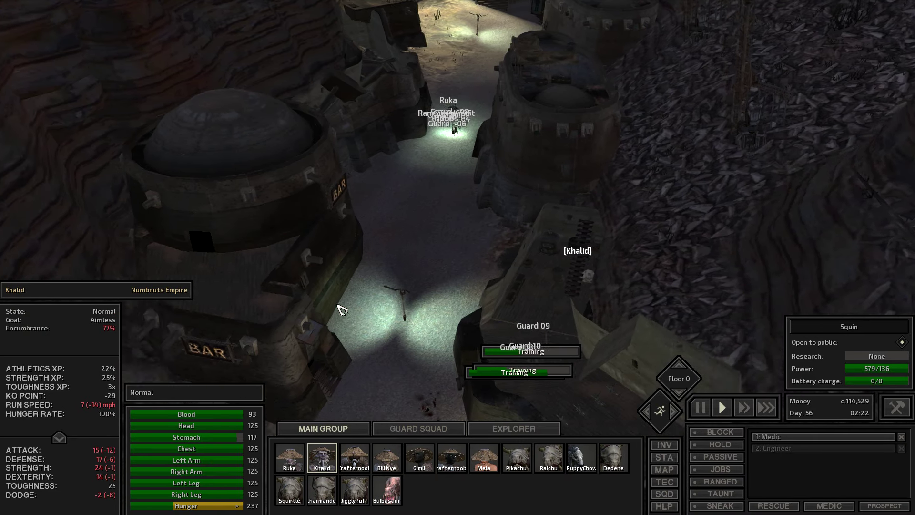
pyautogui.rightClick(342, 309)
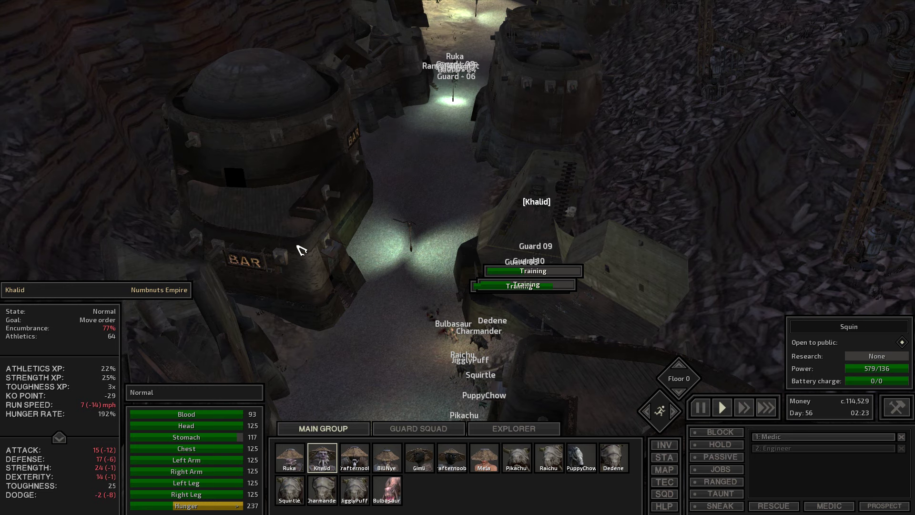
pyautogui.press('i')
pyautogui.press('i')
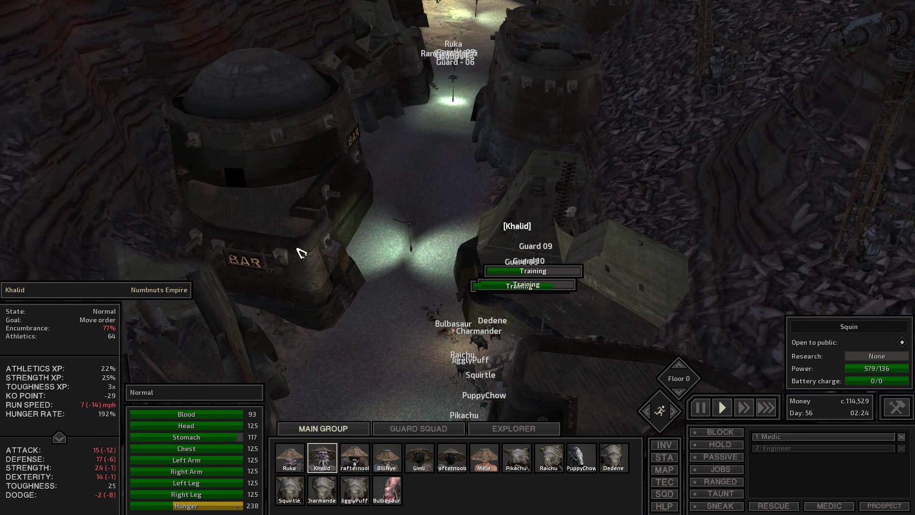
pyautogui.scroll(3, 304, 255)
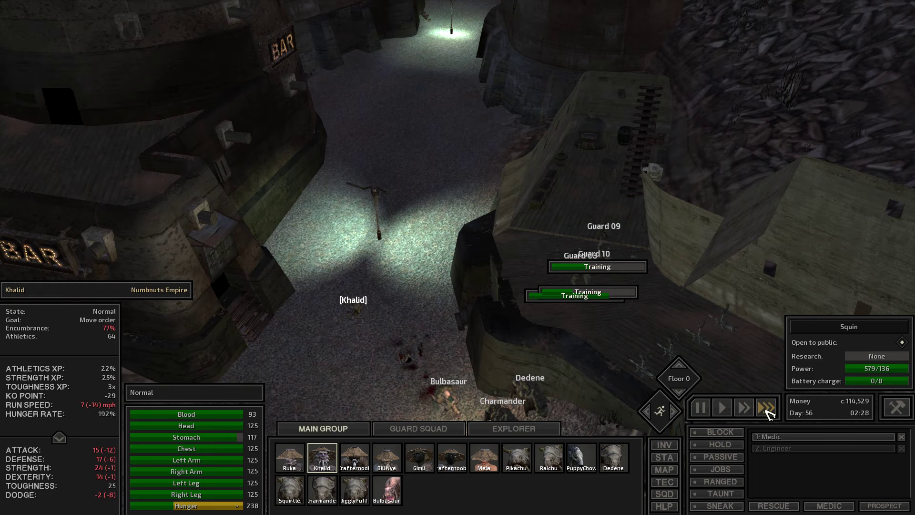
pyautogui.moveTo(501, 358); pyautogui.dragTo(348, 365)
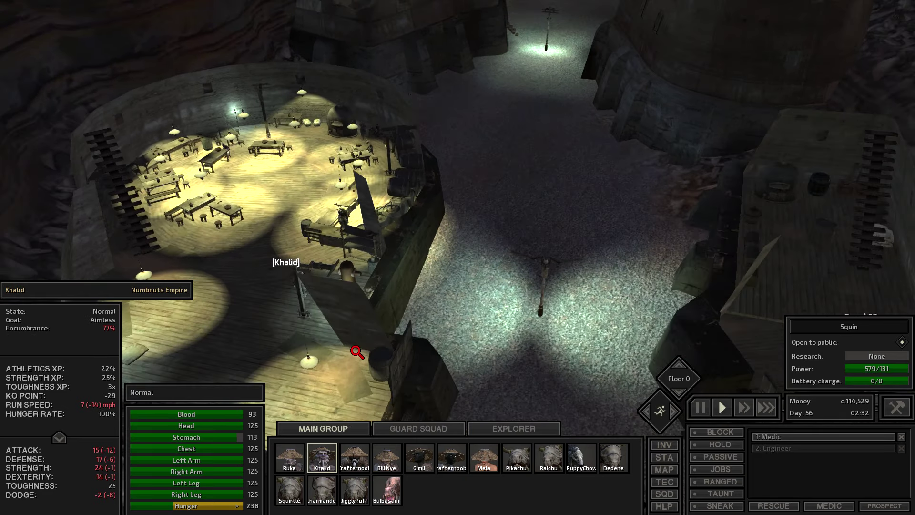
pyautogui.scroll(5, 349, 364)
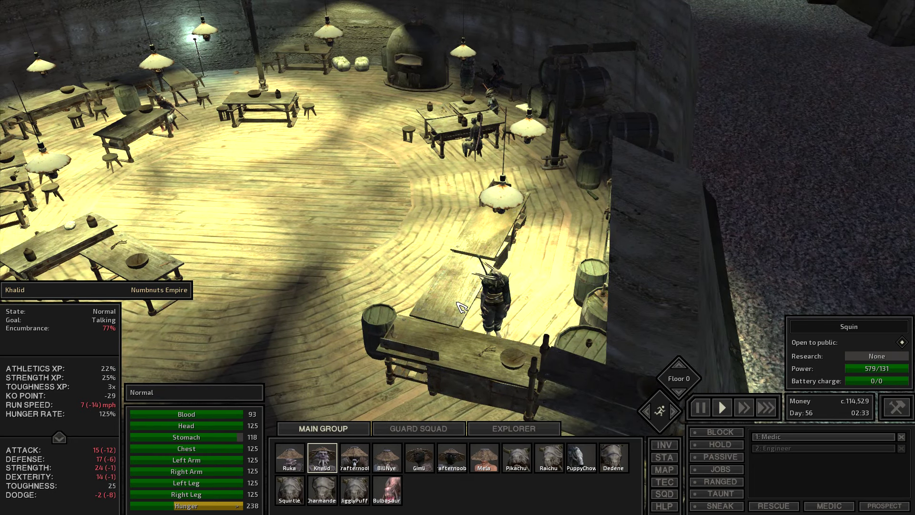
pyautogui.click(771, 411)
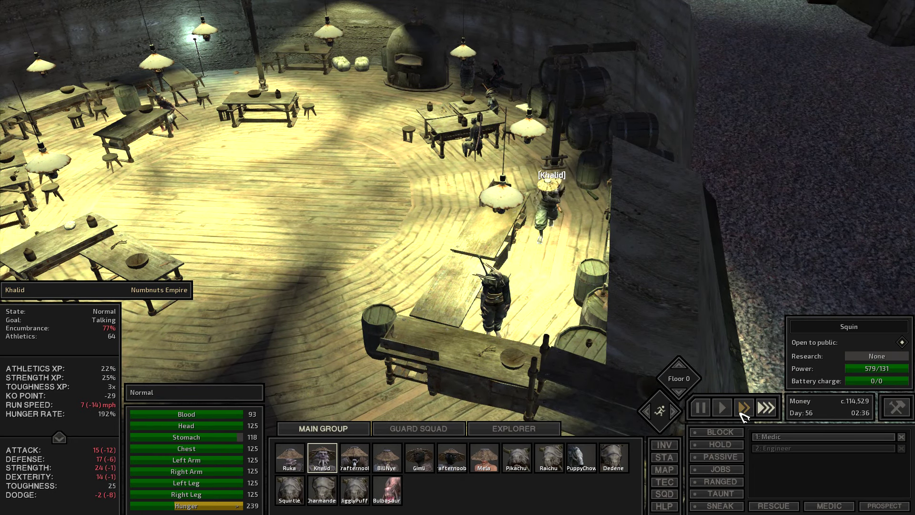
pyautogui.press('1')
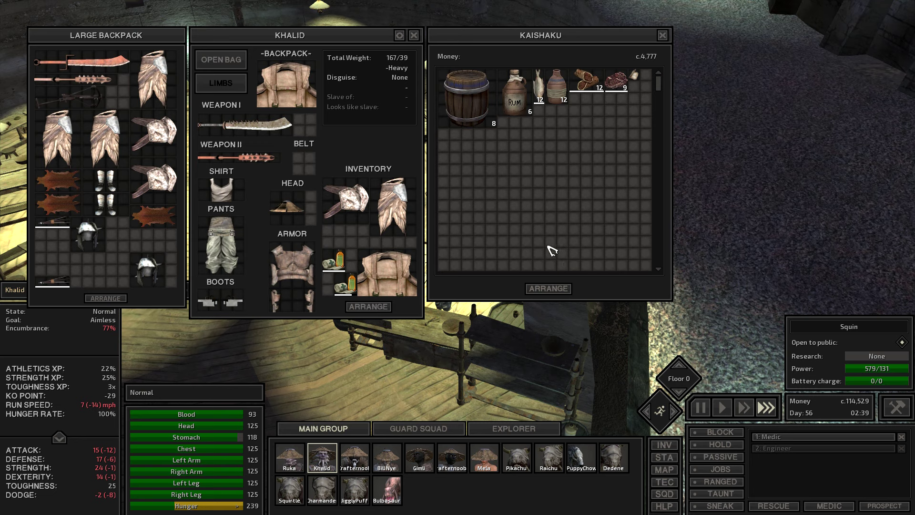
# - Sell Khalid's looted armour and the backpack's armour and weapons to Kaishaku
pyautogui.rightClick(350, 200)
pyautogui.rightClick(391, 204)
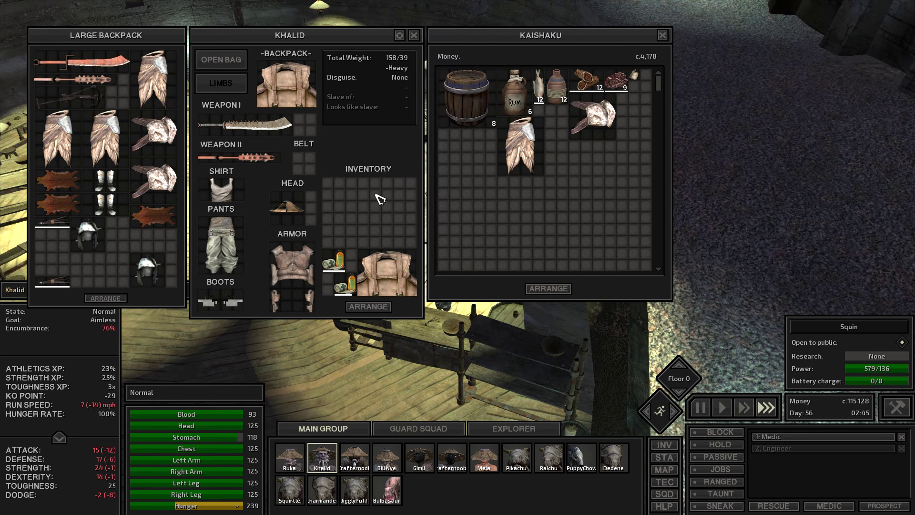
pyautogui.rightClick(154, 78)
pyautogui.rightClick(83, 63)
pyautogui.rightClick(79, 94)
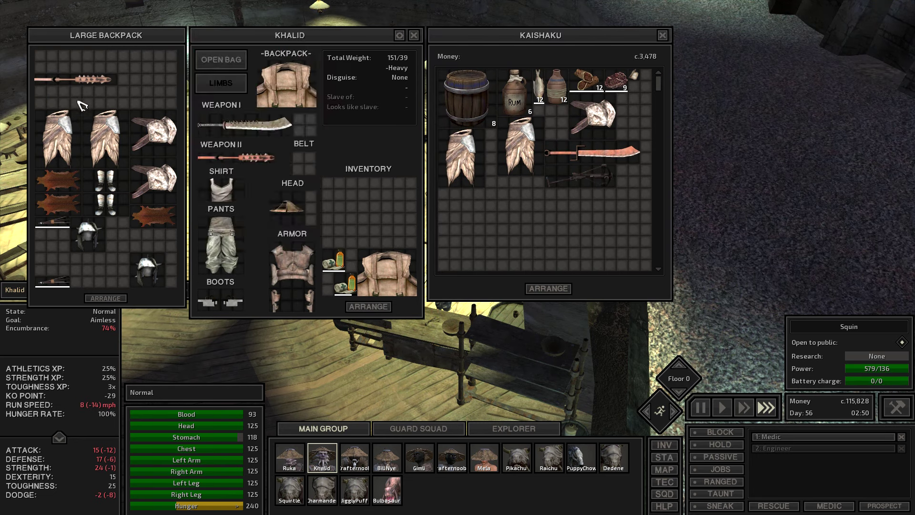
pyautogui.rightClick(57, 135)
pyautogui.rightClick(82, 79)
pyautogui.rightClick(105, 137)
pyautogui.rightClick(154, 132)
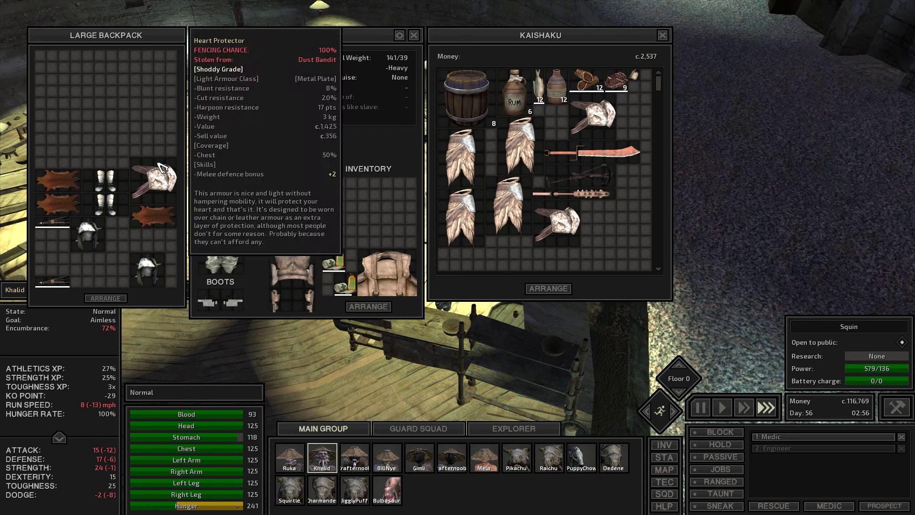
pyautogui.rightClick(154, 179)
# - Sell the samurai boots, helmets and remaining items from the backpack
pyautogui.rightClick(106, 179)
pyautogui.rightClick(107, 203)
pyautogui.rightClick(87, 233)
pyautogui.rightClick(148, 268)
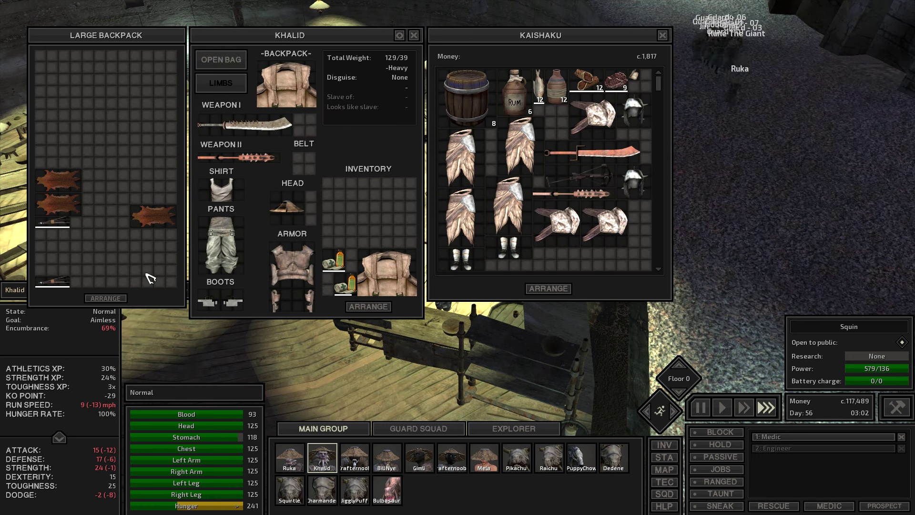
pyautogui.rightClick(57, 227)
pyautogui.rightClick(54, 283)
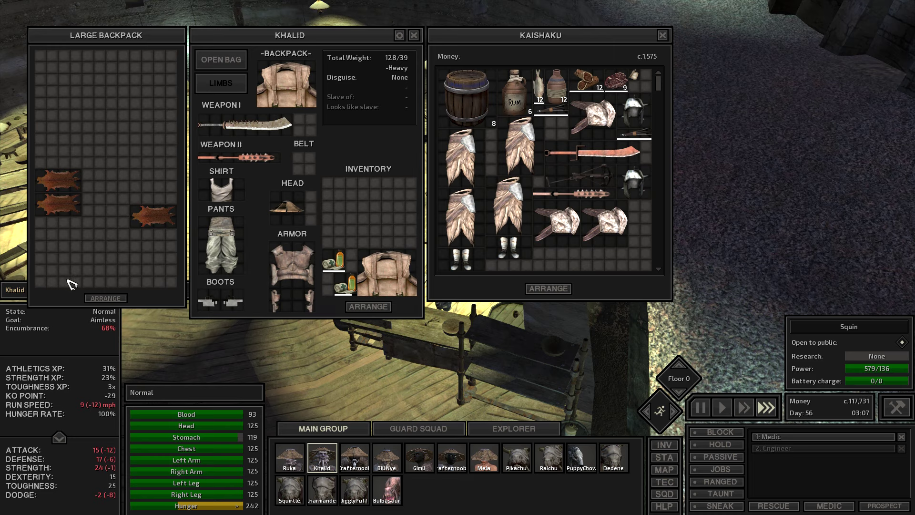
# - Sell Khalid's second weapon and equip the spare backpack on his back
pyautogui.moveTo(386, 275); pyautogui.dragTo(363, 214)
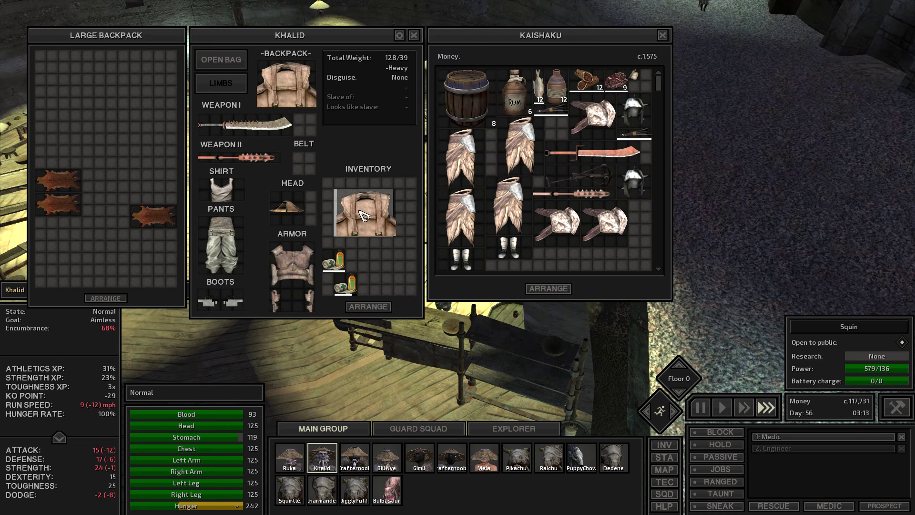
pyautogui.rightClick(236, 157)
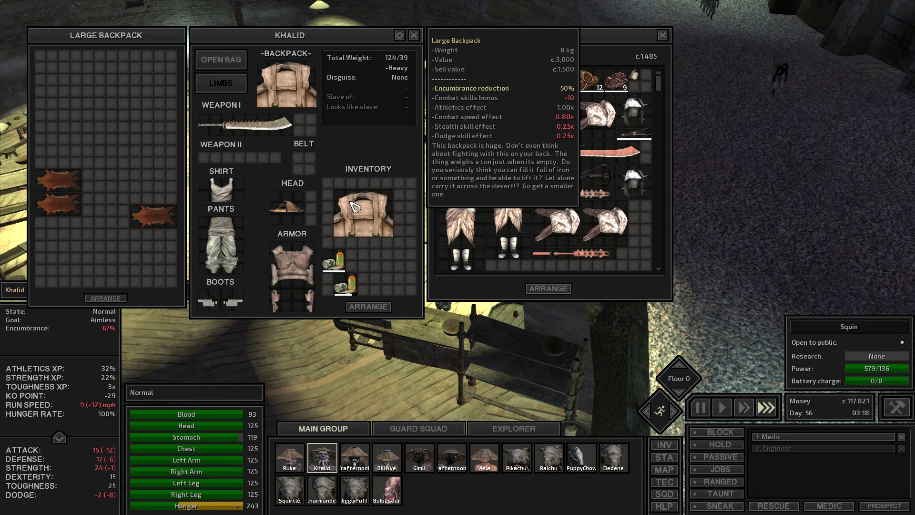
pyautogui.moveTo(363, 215); pyautogui.dragTo(299, 91)
pyautogui.click(299, 92)
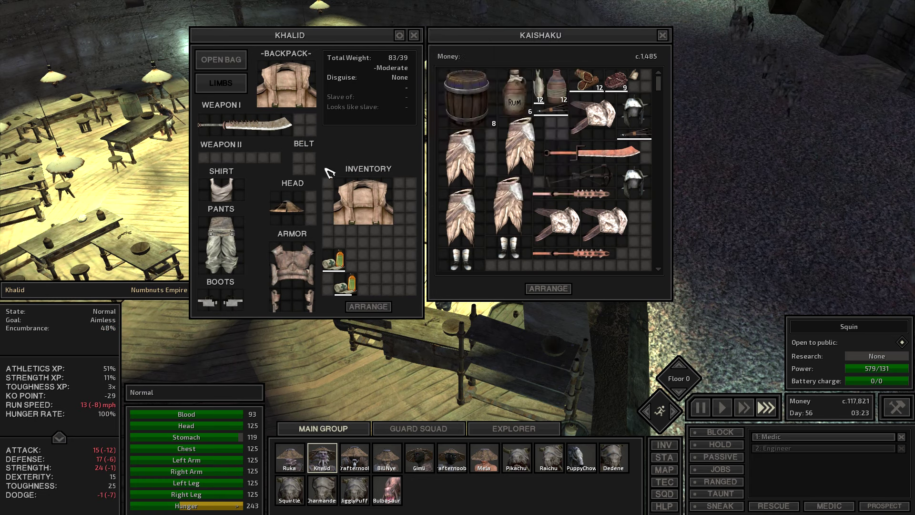
pyautogui.click(229, 63)
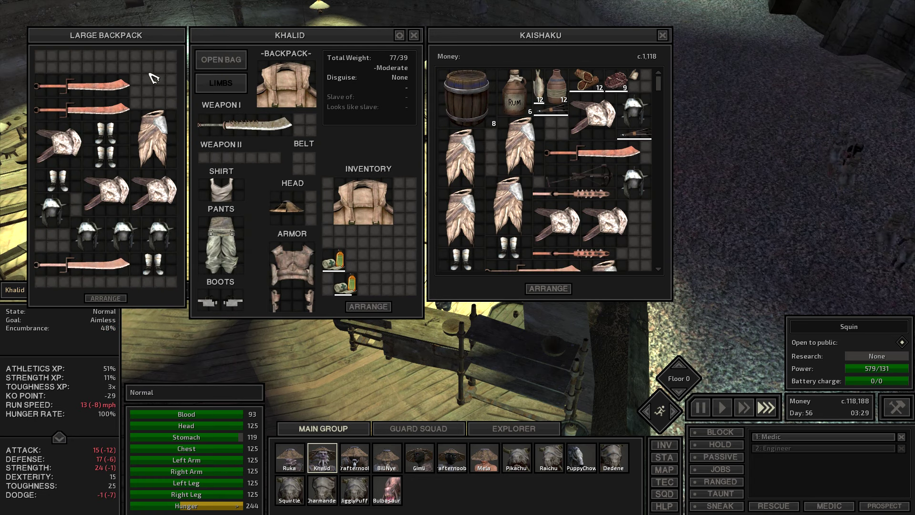
# - Sell the swords, armour and boots from the newly equipped backpack
pyautogui.rightClick(87, 107)
pyautogui.rightClick(86, 86)
pyautogui.rightClick(61, 143)
pyautogui.rightClick(106, 132)
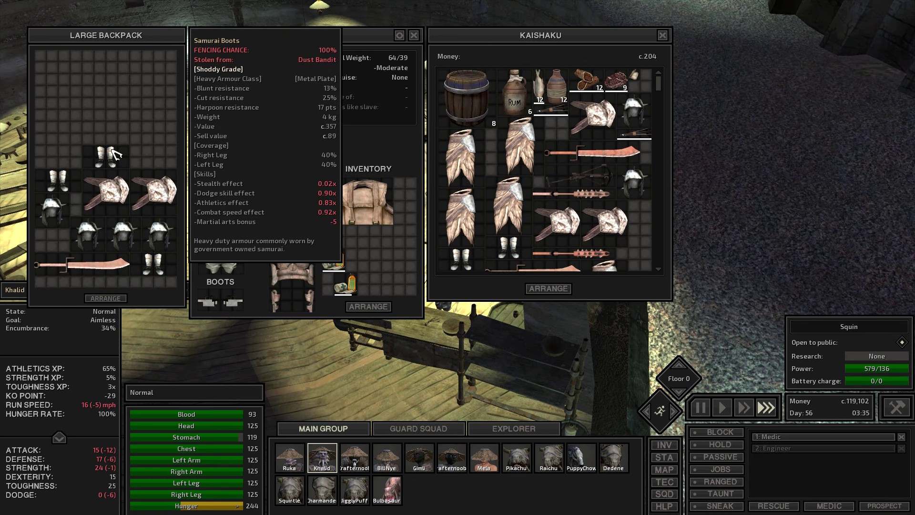
pyautogui.rightClick(108, 161)
pyautogui.rightClick(57, 180)
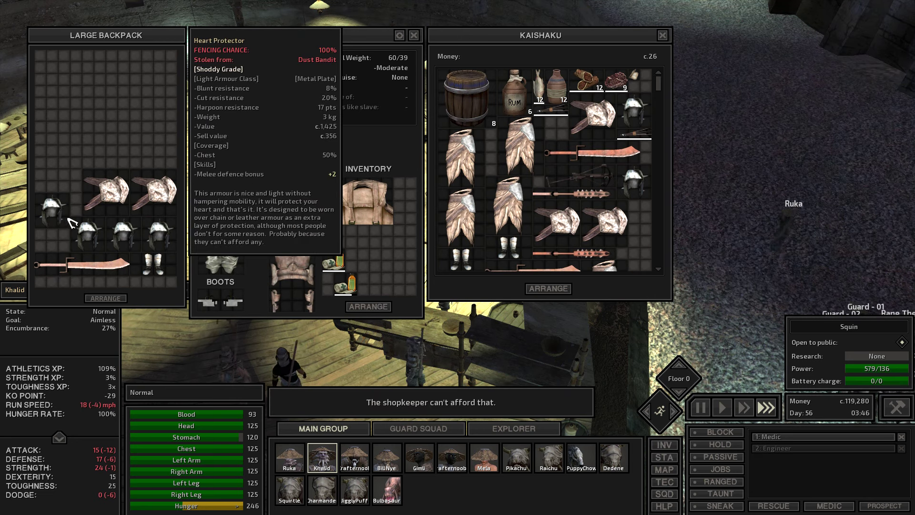
# - Buy dried meat and meatwraps, sell the last helmets and sword, then close trade
pyautogui.rightClick(616, 84)
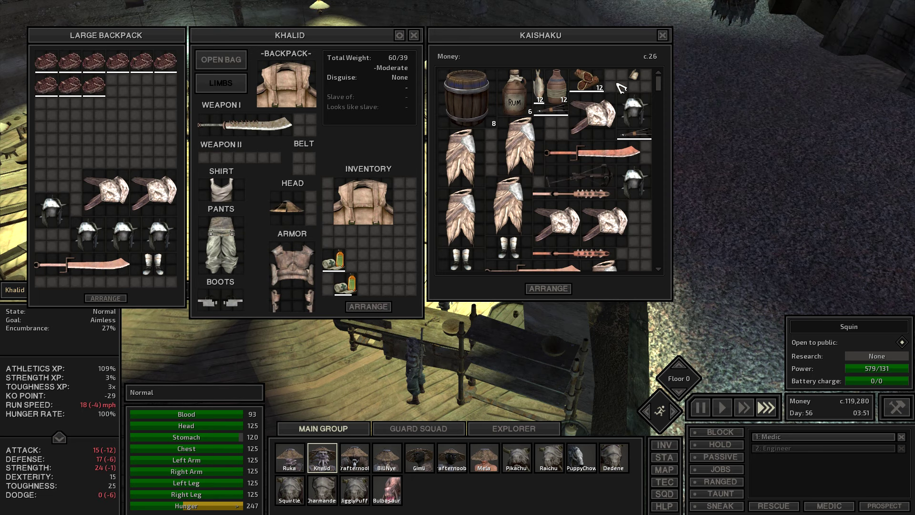
pyautogui.rightClick(161, 190)
pyautogui.rightClick(121, 188)
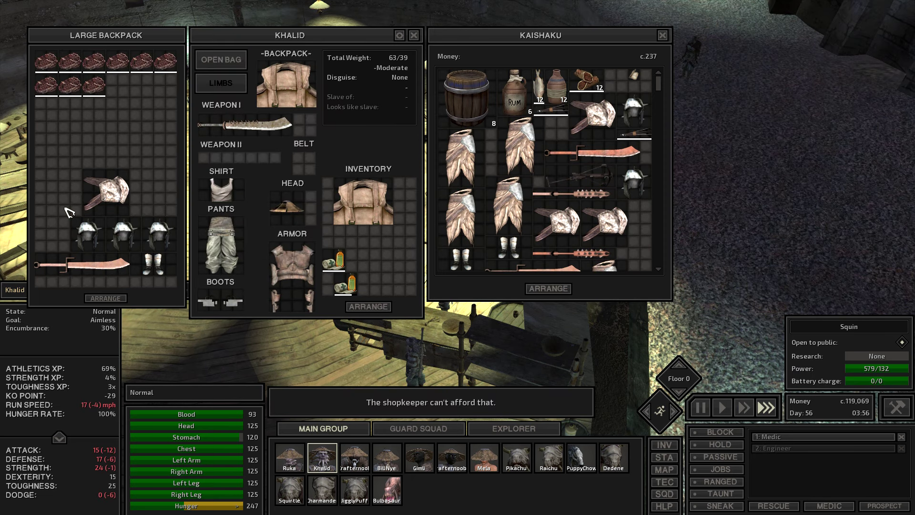
pyautogui.rightClick(50, 209)
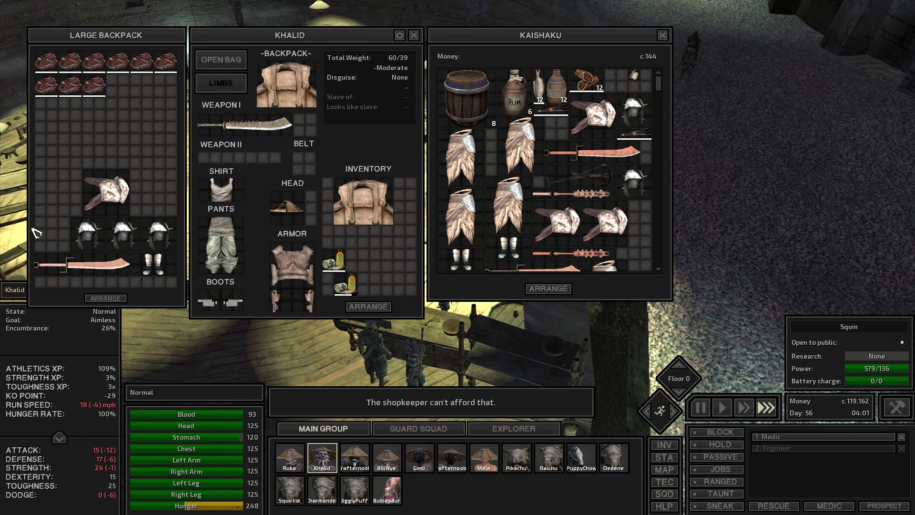
pyautogui.rightClick(86, 265)
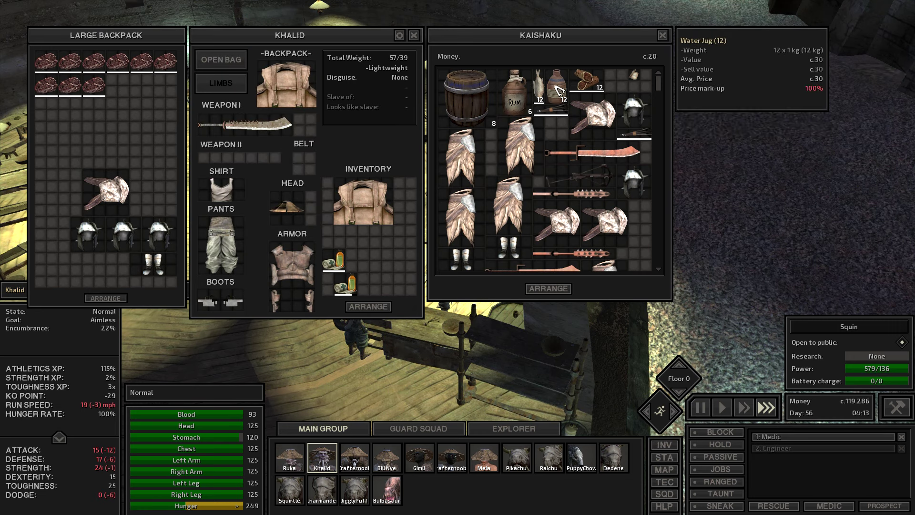
pyautogui.rightClick(588, 85)
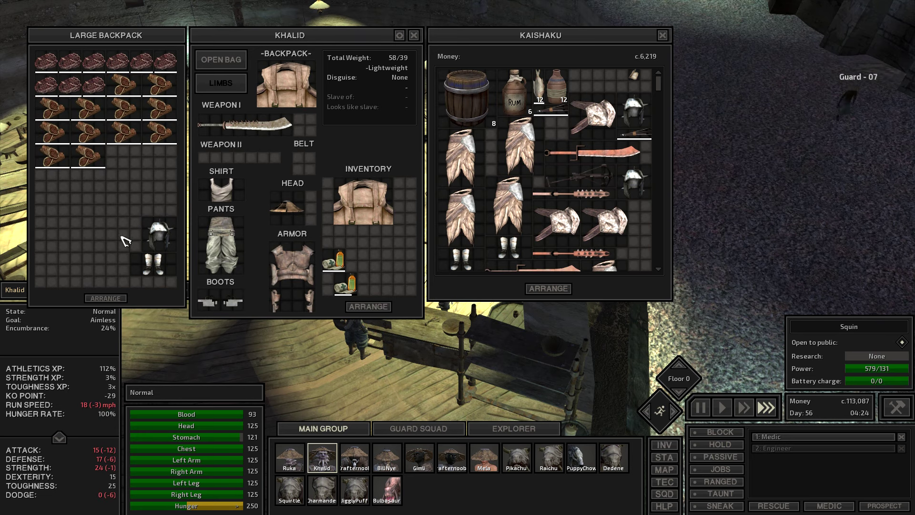
pyautogui.rightClick(159, 236)
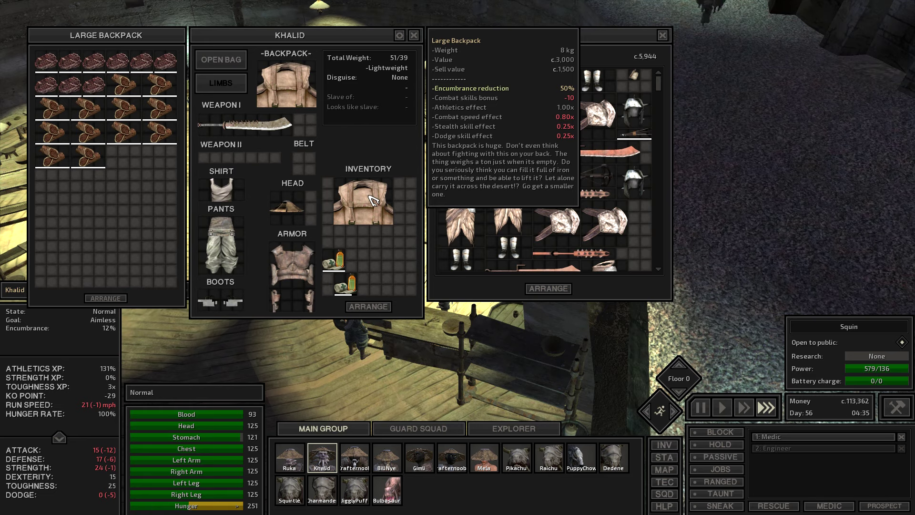
pyautogui.press('Escape')
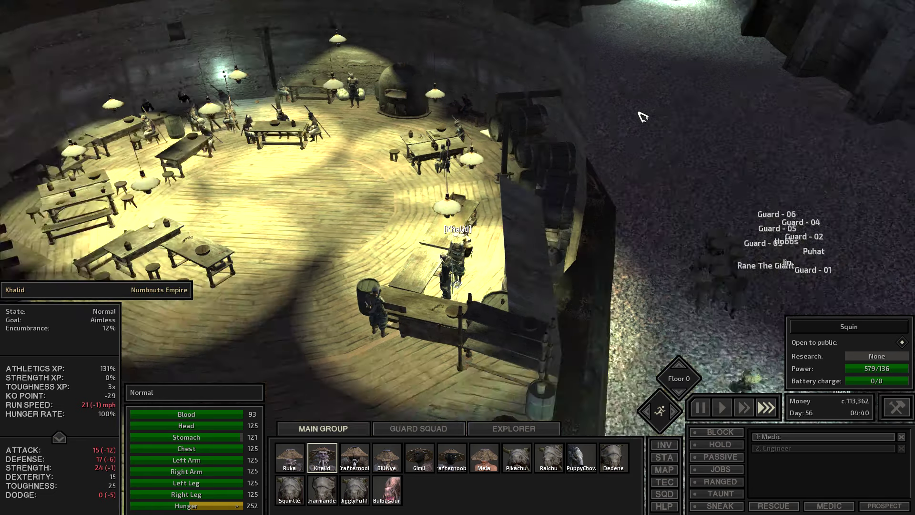
pyautogui.scroll(-6, 642, 116)
# - Walk Khalid out of the bar, enable his jobs, and swap to the spare backpack
pyautogui.rightClick(598, 209)
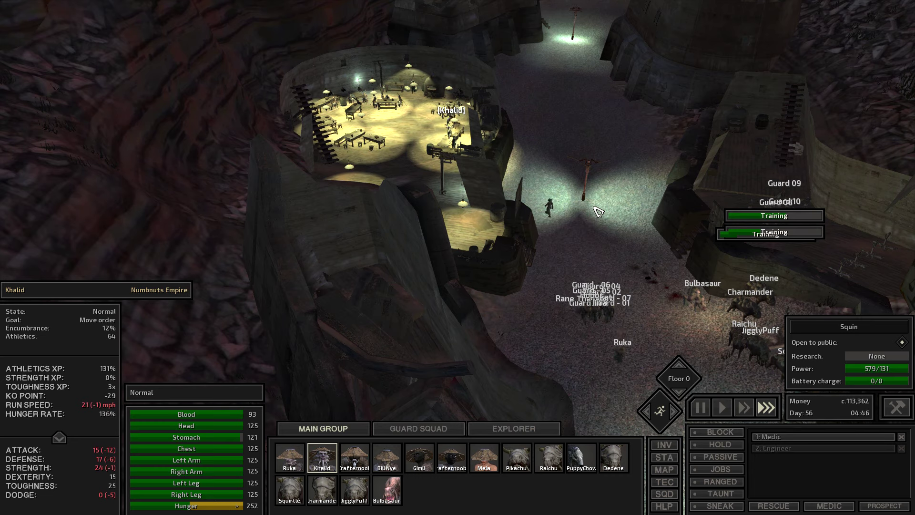
pyautogui.scroll(5, 718, 307)
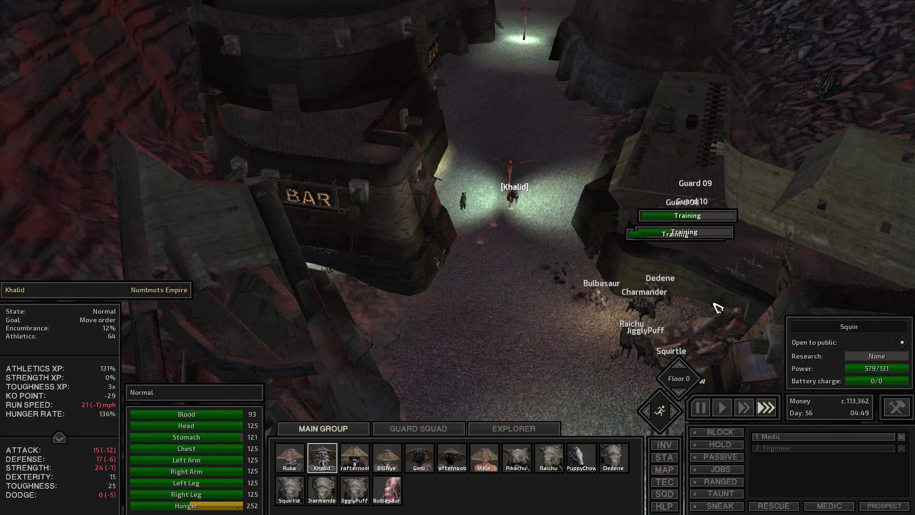
pyautogui.click(720, 470)
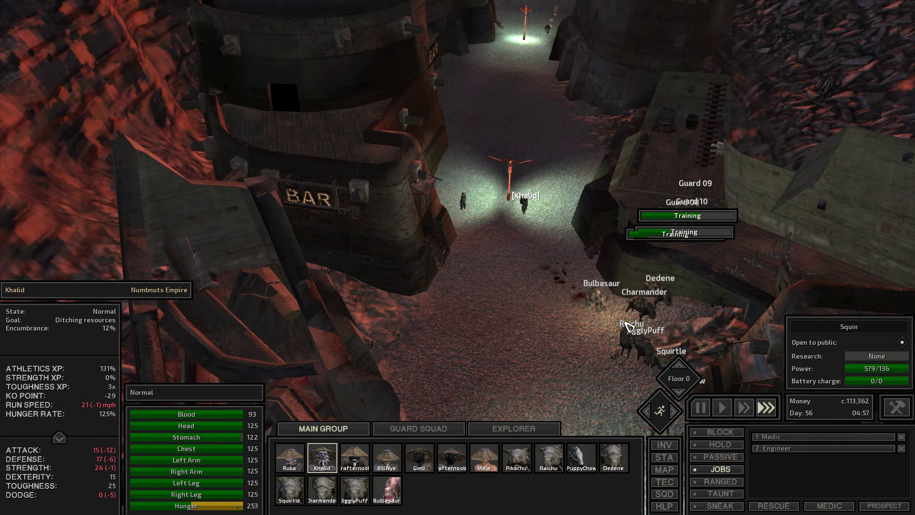
pyautogui.scroll(3, 628, 326)
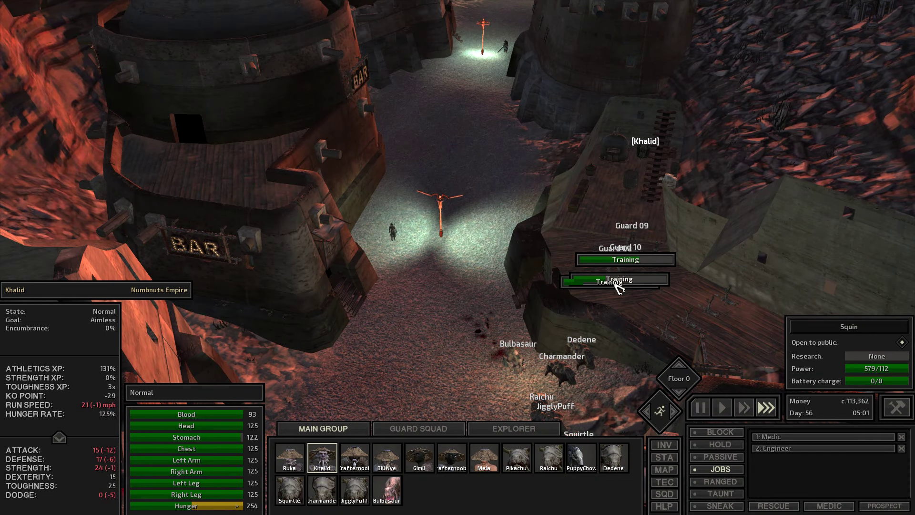
pyautogui.press('i')
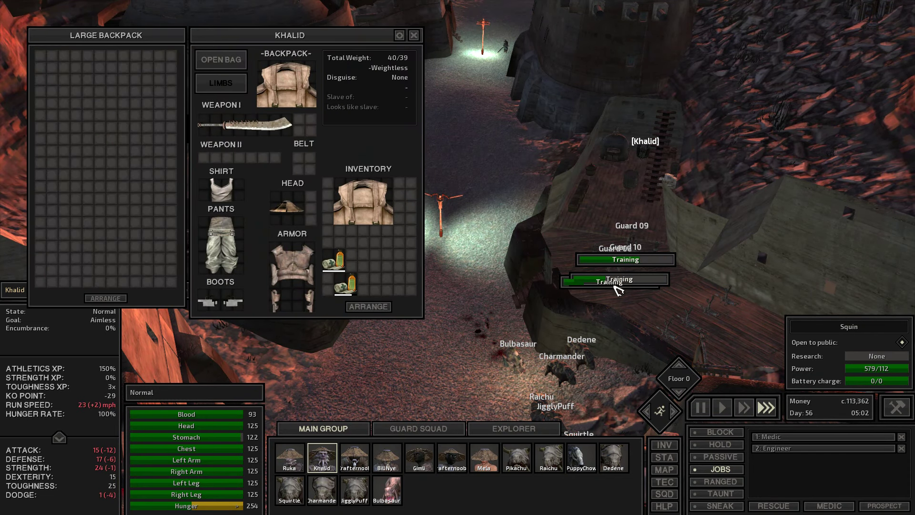
pyautogui.moveTo(361, 197); pyautogui.dragTo(301, 98)
pyautogui.click(301, 98)
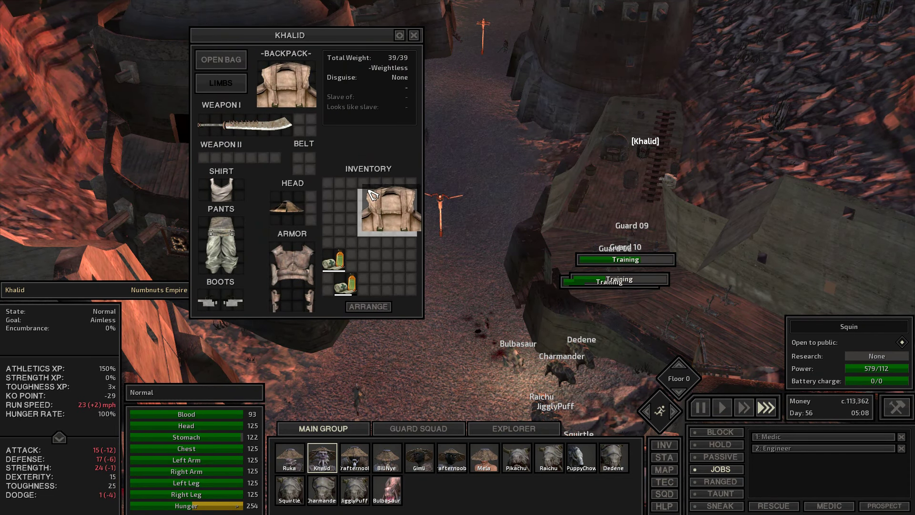
pyautogui.click(228, 60)
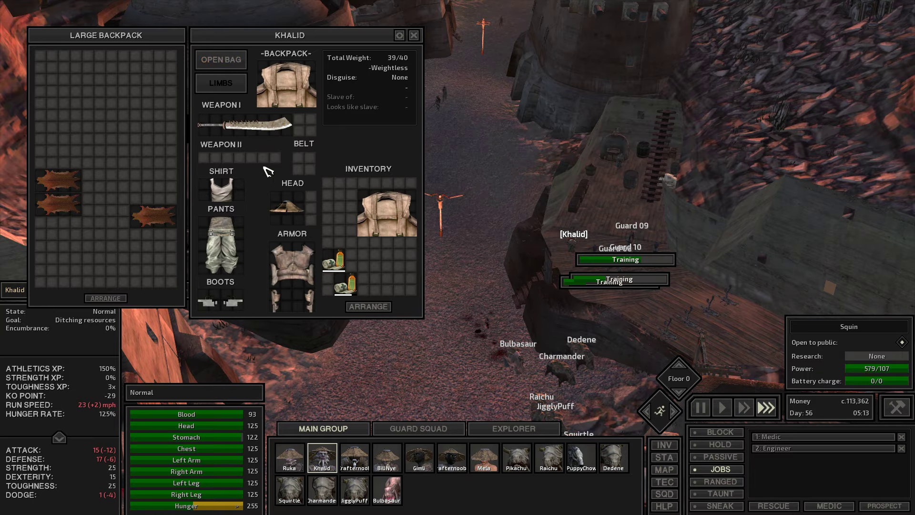
pyautogui.press('i')
pyautogui.press('w')
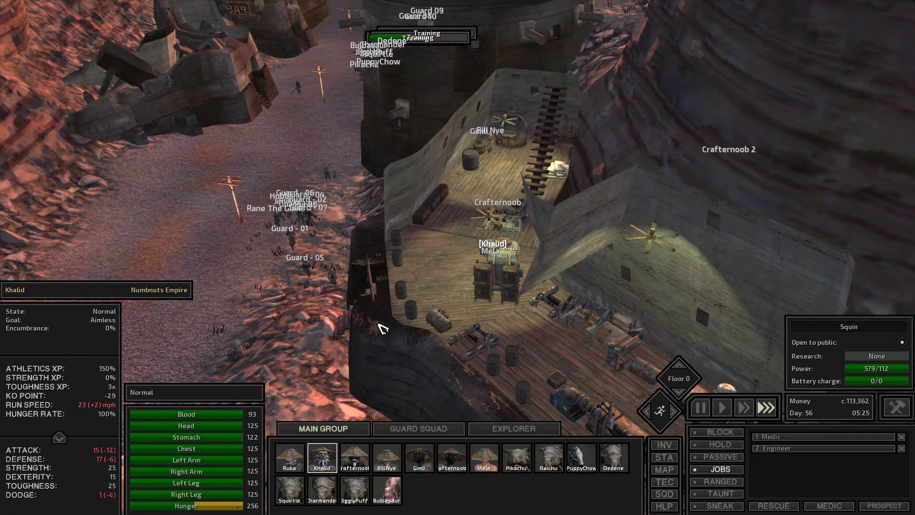
# - Walk Khalid into the round bar building, then pause the game once he's inside
pyautogui.press('i')
pyautogui.press('i')
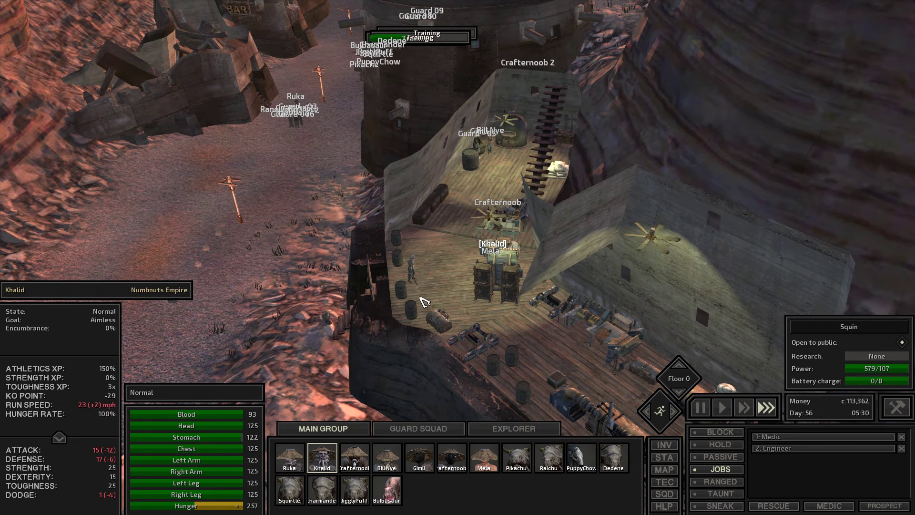
pyautogui.scroll(-3, 440, 176)
pyautogui.scroll(3, 440, 177)
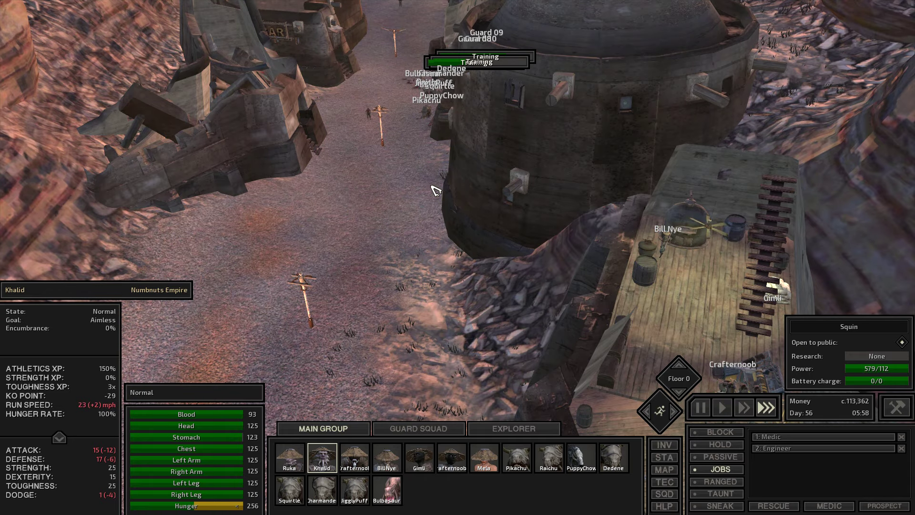
pyautogui.scroll(-3, 406, 183)
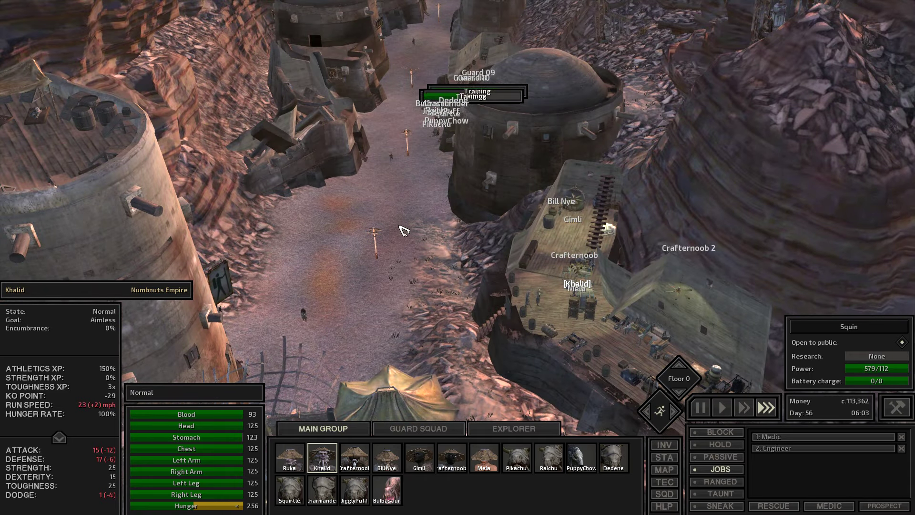
pyautogui.scroll(10, 408, 214)
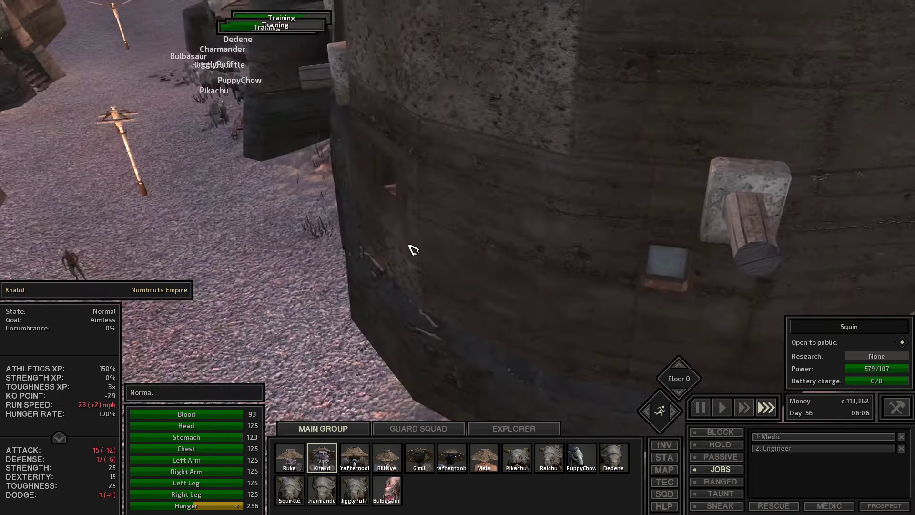
pyautogui.press('a')
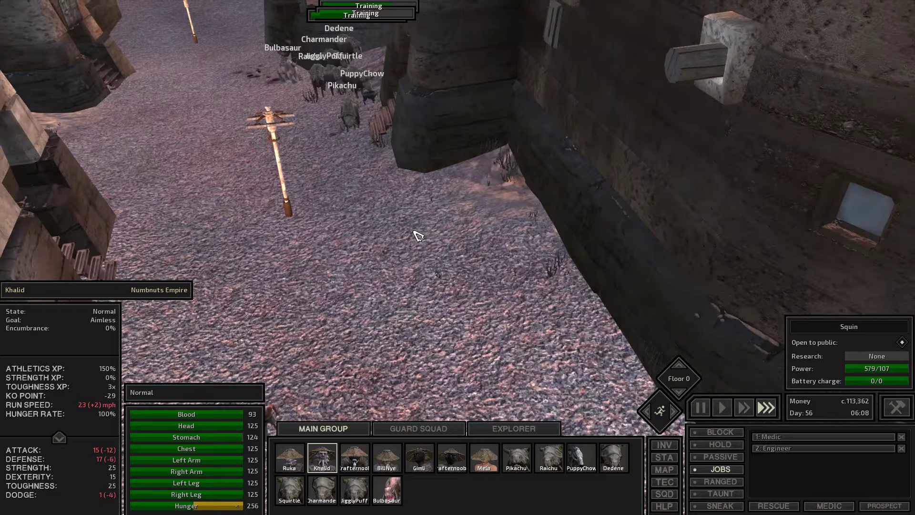
pyautogui.scroll(-5, 419, 235)
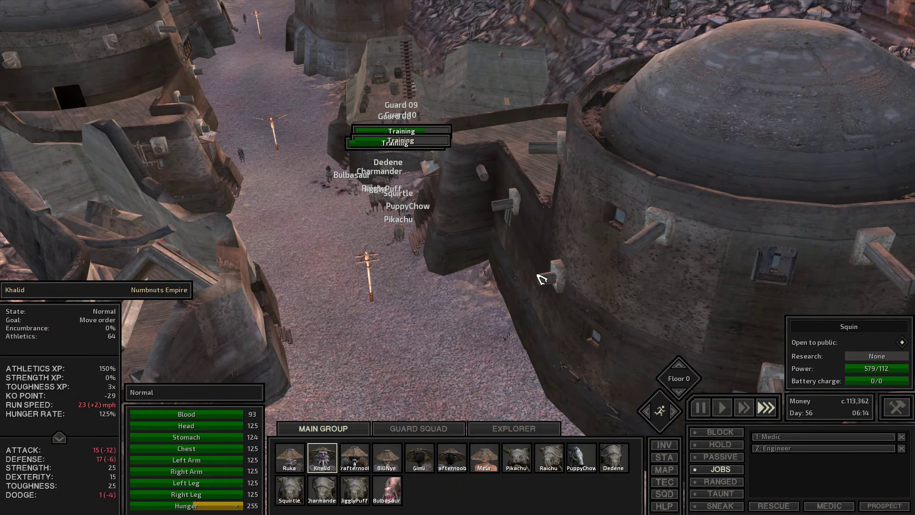
pyautogui.scroll(1, 542, 279)
pyautogui.scroll(5, 598, 278)
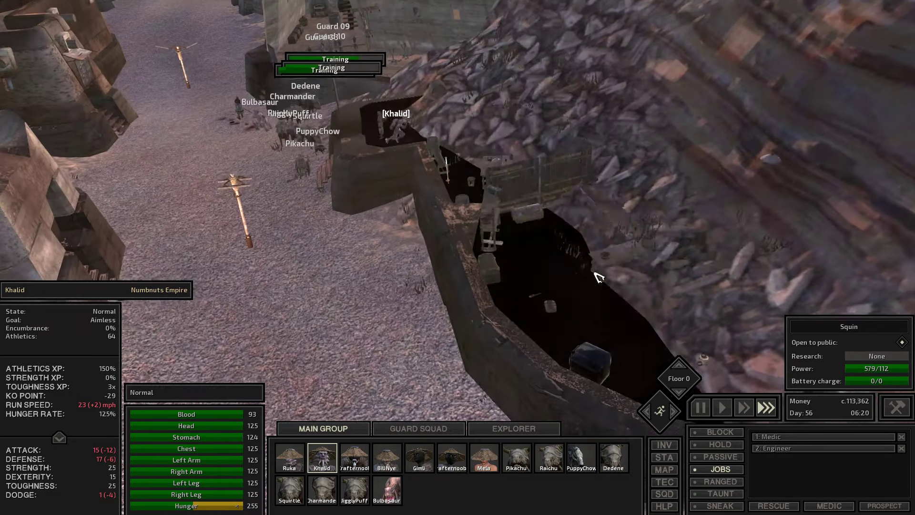
pyautogui.scroll(4, 599, 278)
pyautogui.press('space')
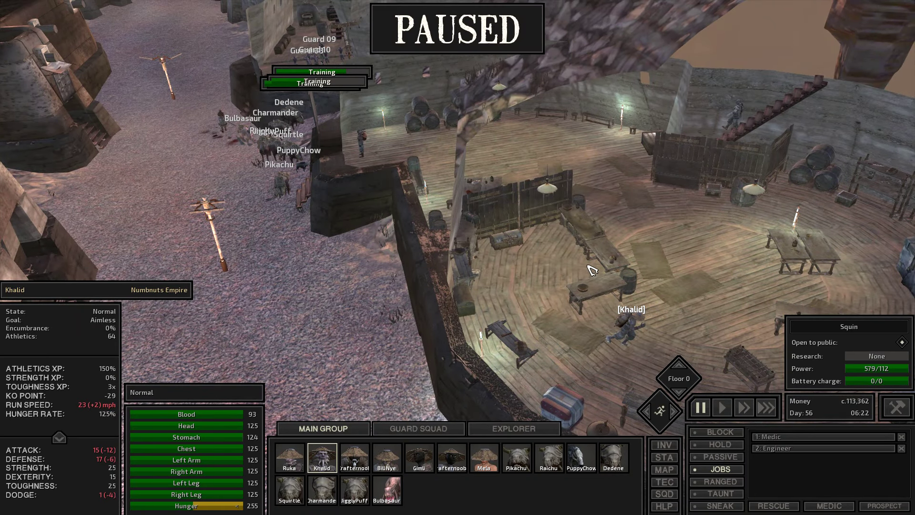
pyautogui.press('space')
pyautogui.press('space')
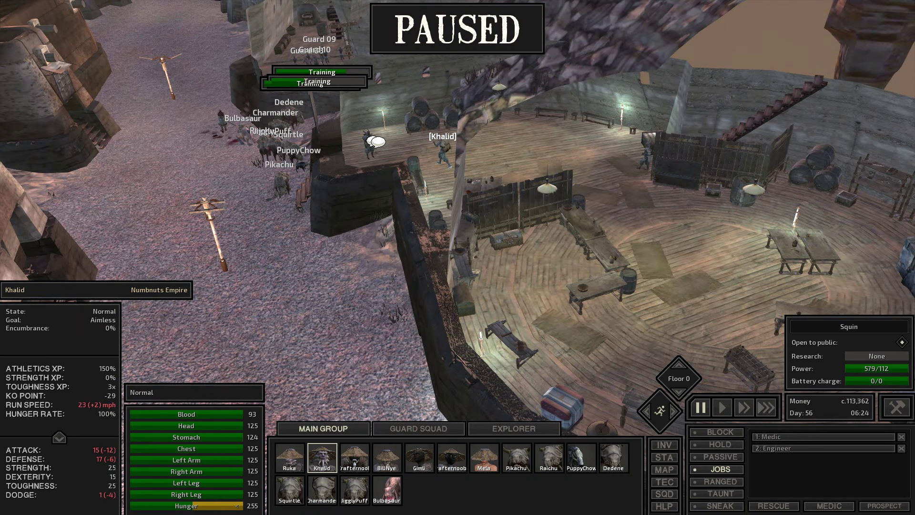
pyautogui.press('space')
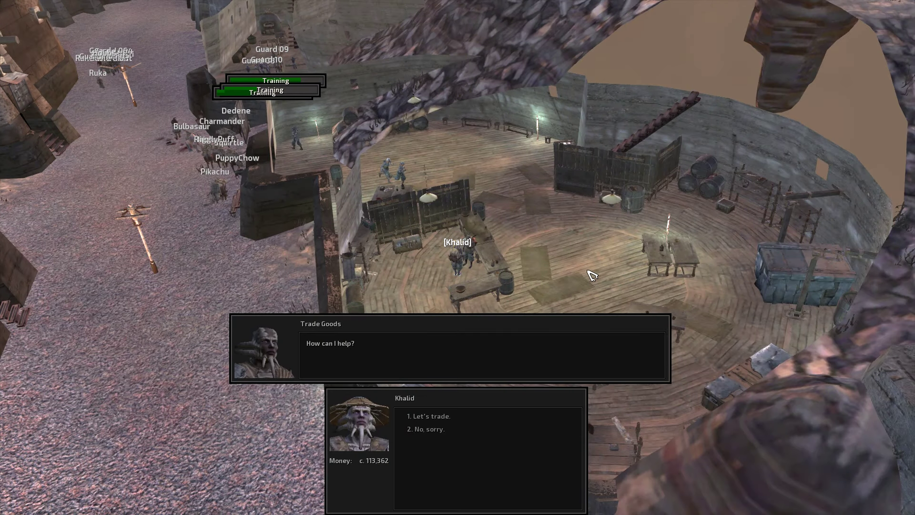
# - Start trading with the merchant and buy the cactus, iron plates and hemp
pyautogui.press('1')
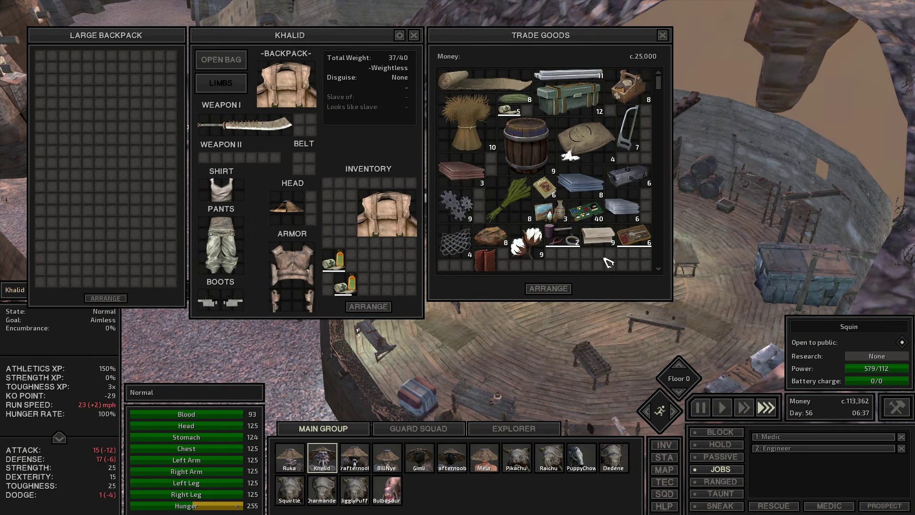
pyautogui.press('space')
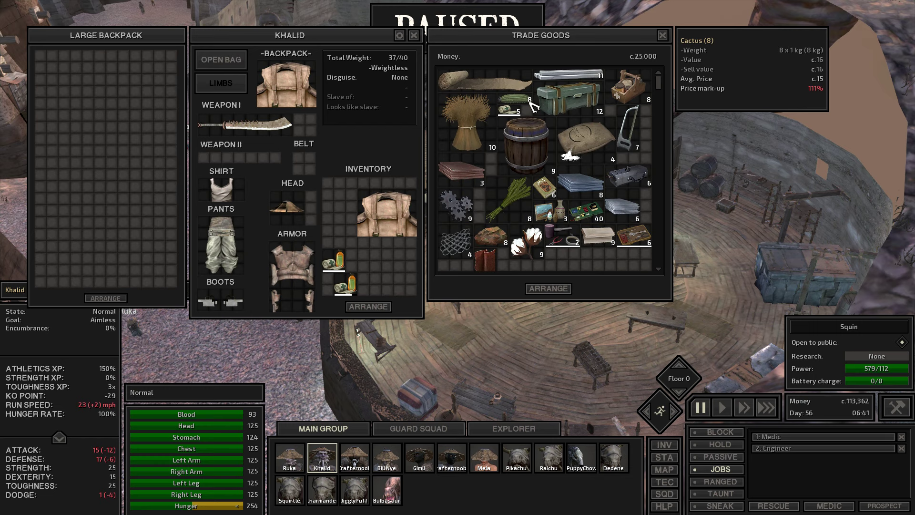
pyautogui.rightClick(532, 105)
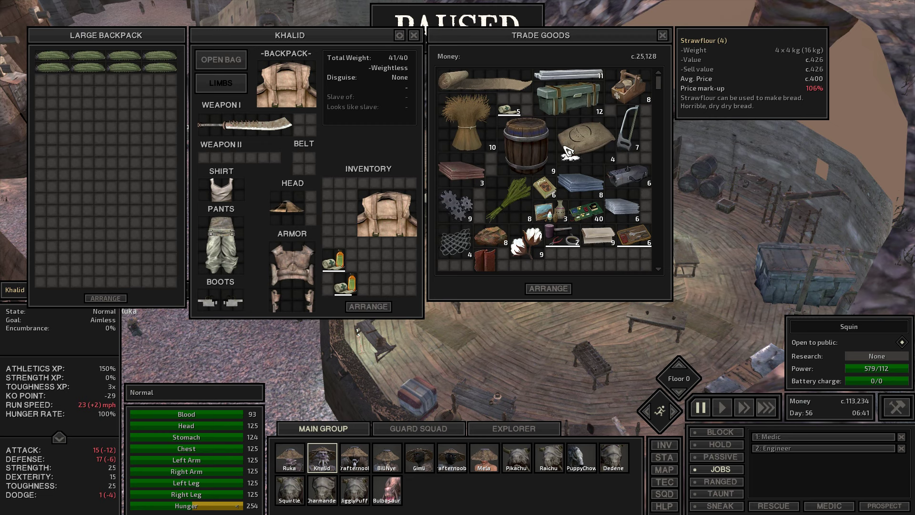
pyautogui.rightClick(579, 185)
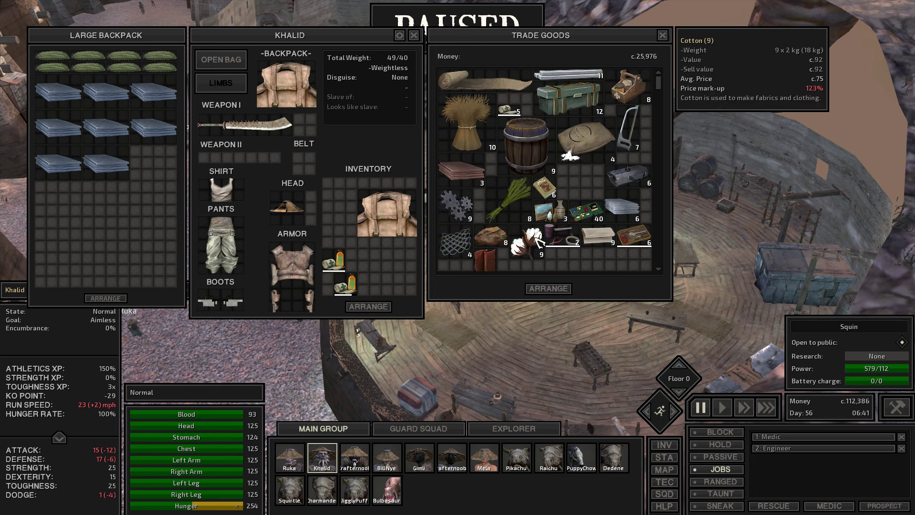
pyautogui.rightClick(512, 202)
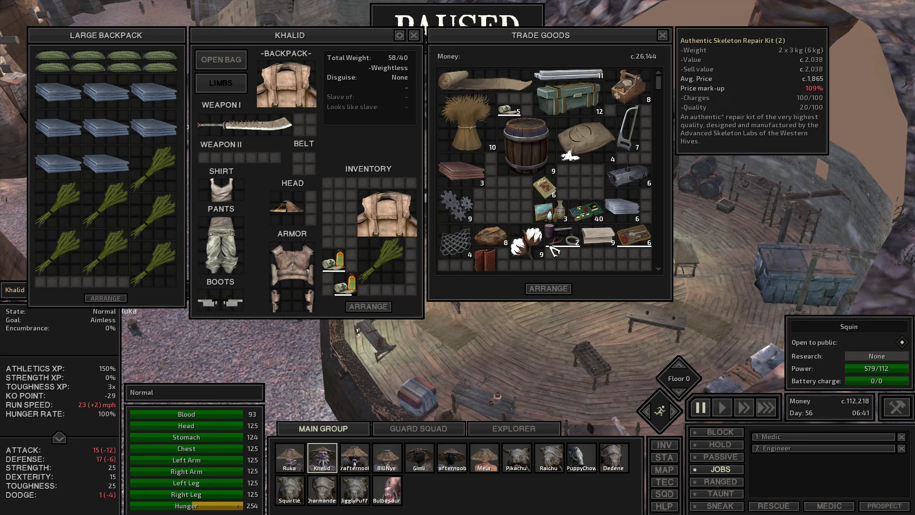
# - Swap backpacks, then buy flour sacks, armour plating, cotton and leather
pyautogui.moveTo(386, 215); pyautogui.dragTo(297, 89)
pyautogui.click(297, 89)
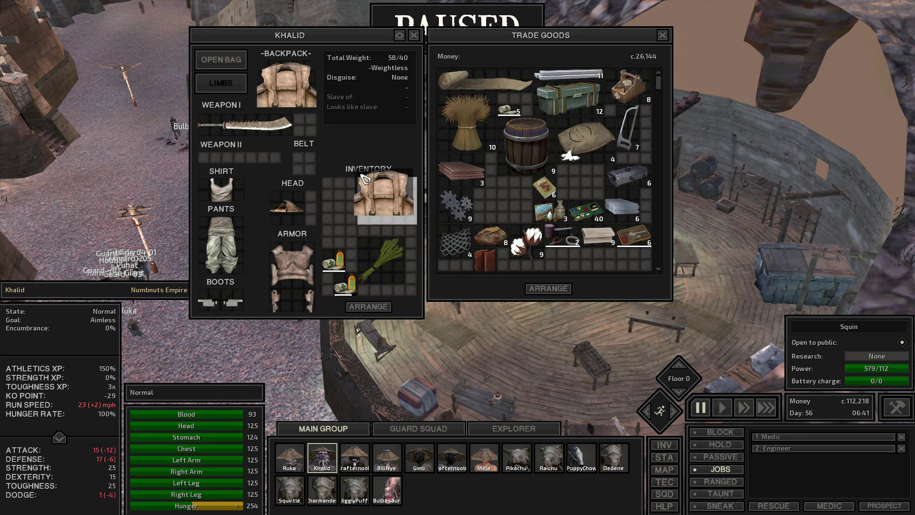
pyautogui.click(386, 200)
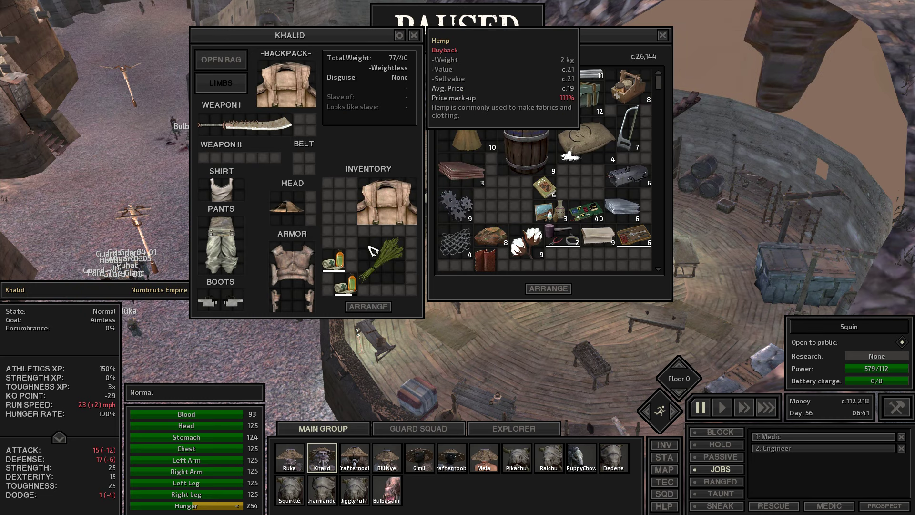
pyautogui.click(229, 67)
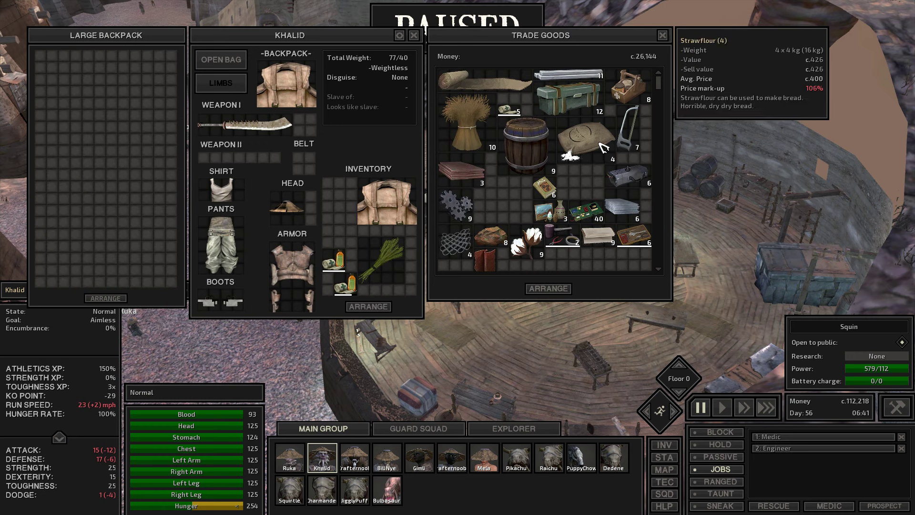
pyautogui.click(570, 156)
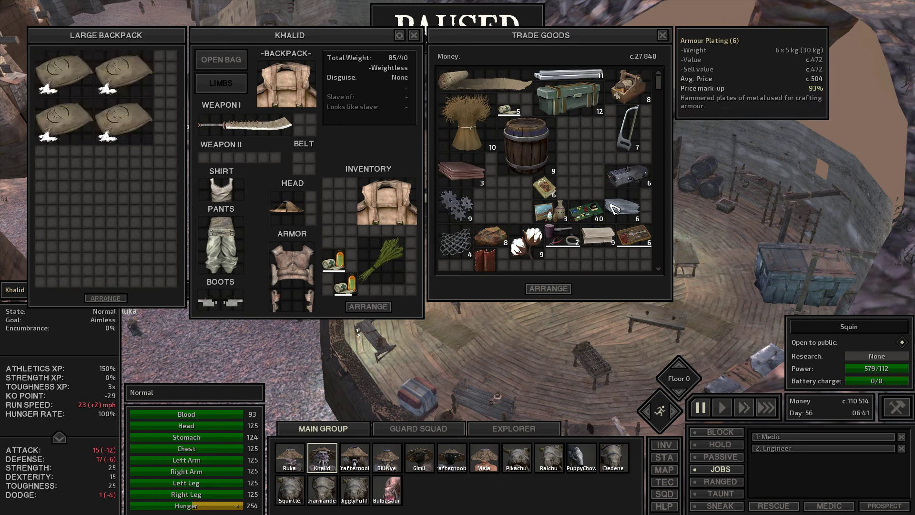
pyautogui.click(607, 243)
pyautogui.click(533, 245)
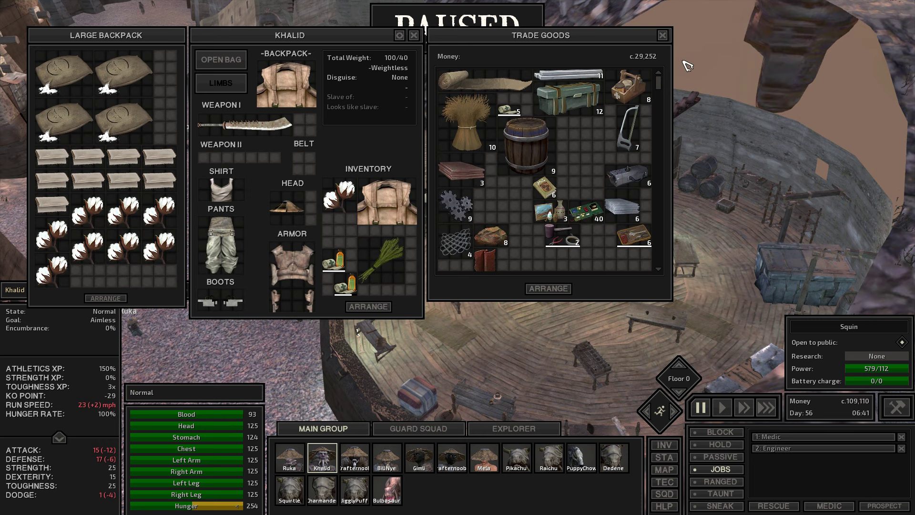
pyautogui.click(490, 262)
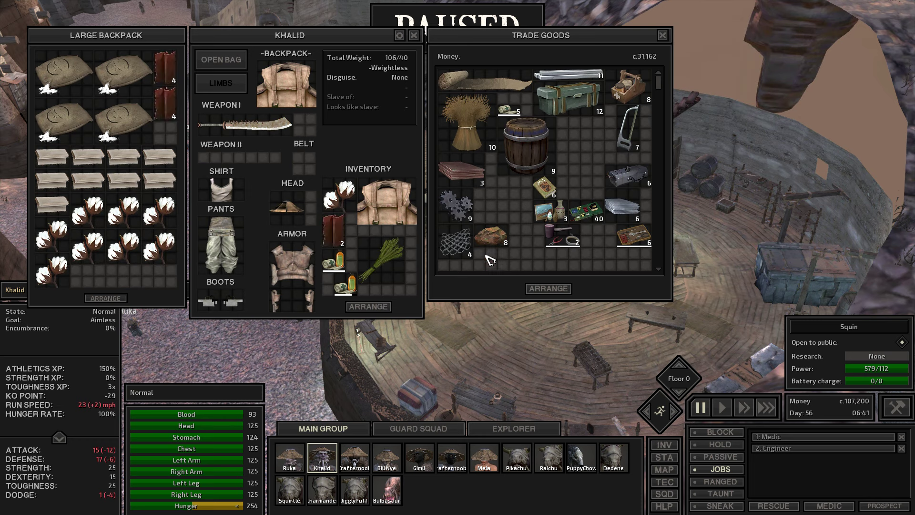
pyautogui.click(664, 35)
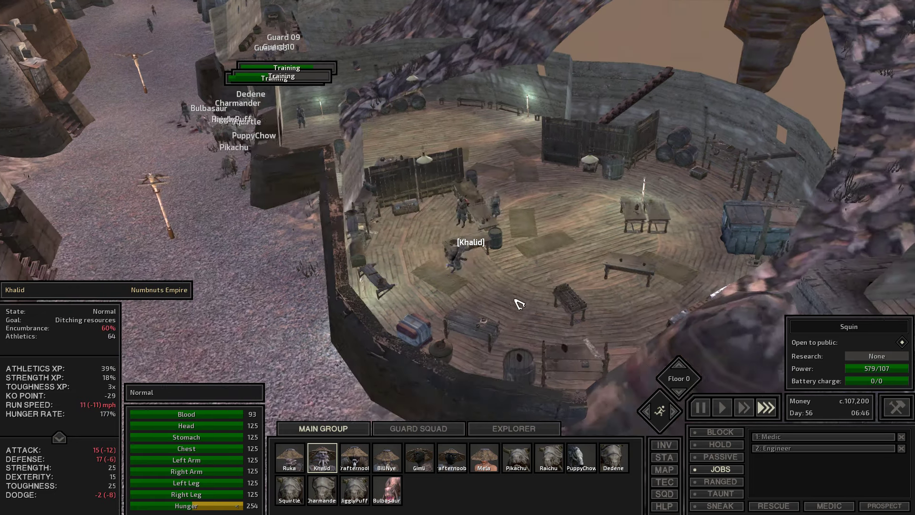
# - Bring the camera back across town to the squad's rooftop workshop
pyautogui.moveTo(626, 376); pyautogui.dragTo(517, 302)
pyautogui.press('w')
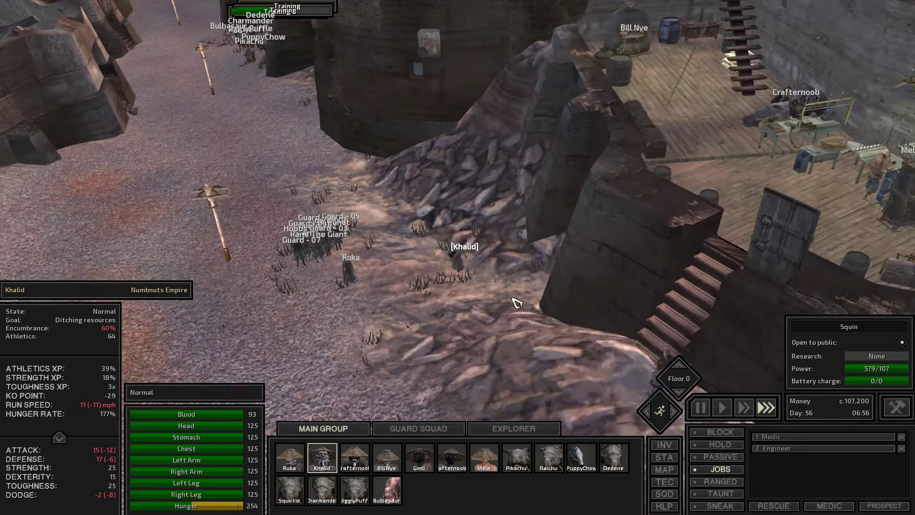
pyautogui.press('w')
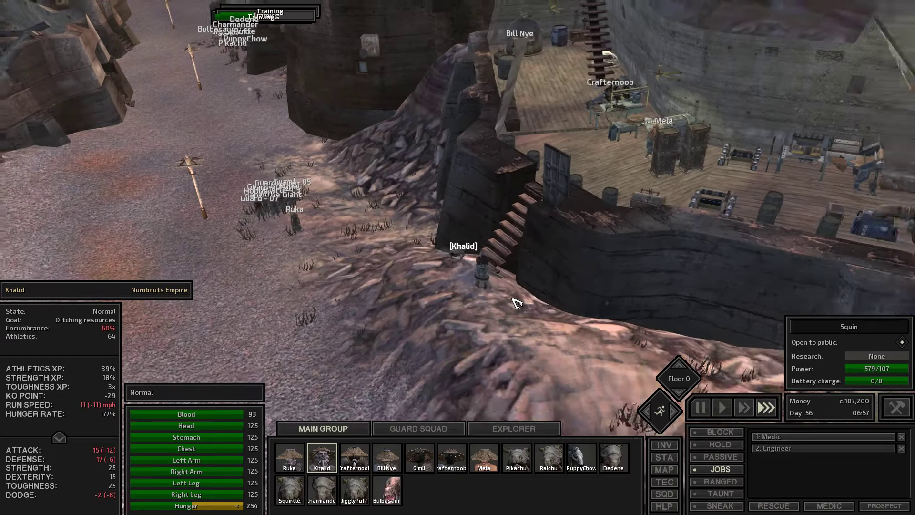
pyautogui.press('w')
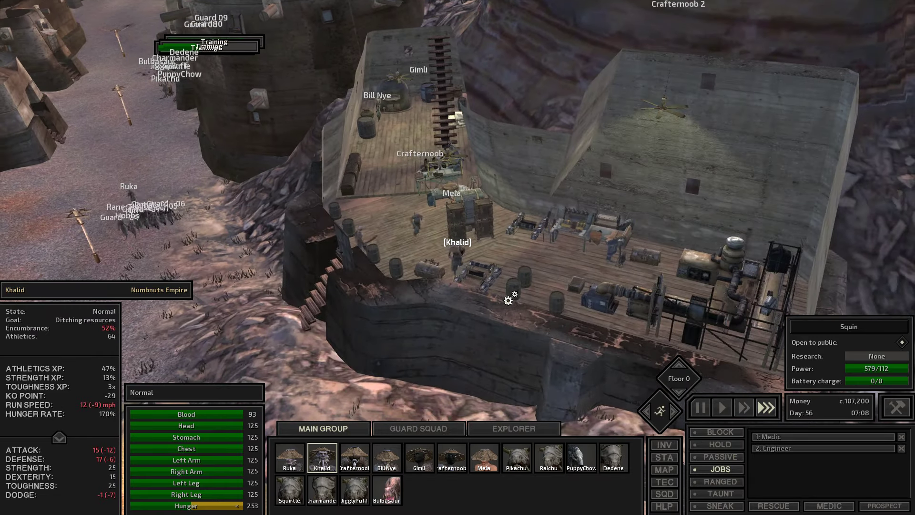
# - Swap Khalid's large backpack back on and open the armour storage
pyautogui.press('i')
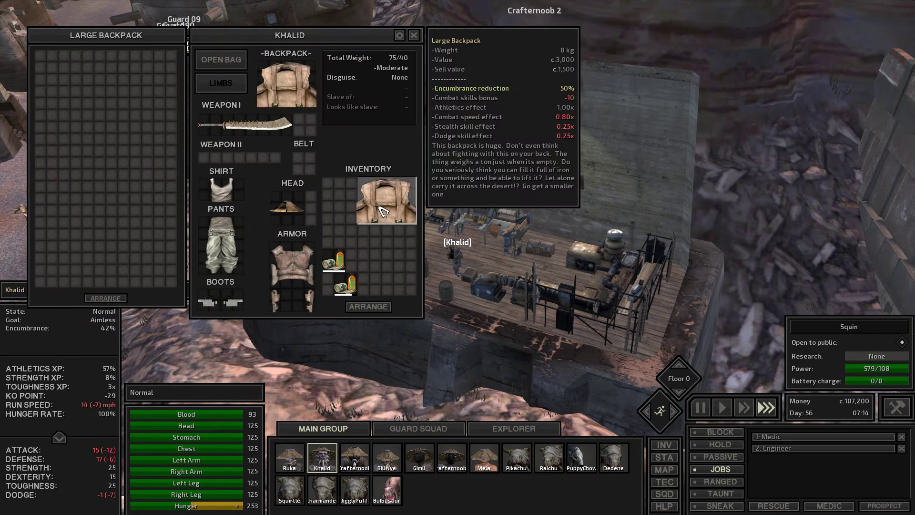
pyautogui.click(387, 204)
pyautogui.click(376, 189)
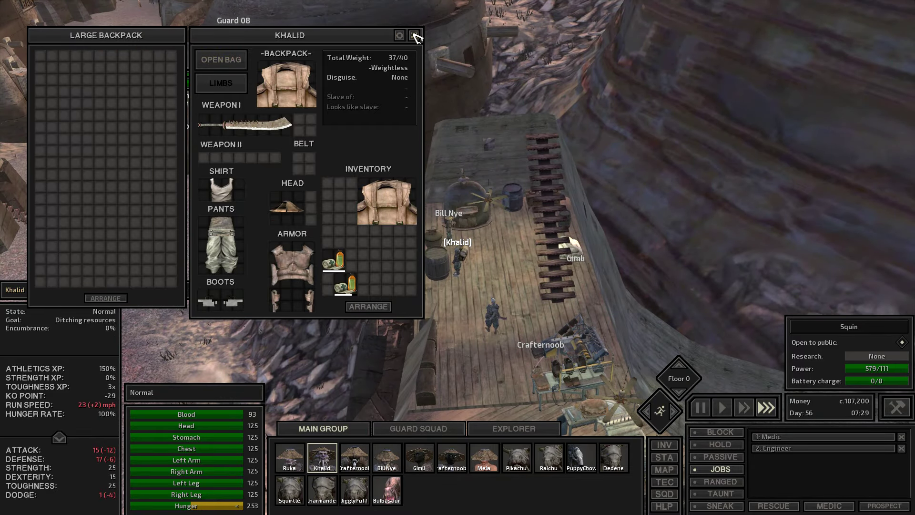
pyautogui.click(418, 35)
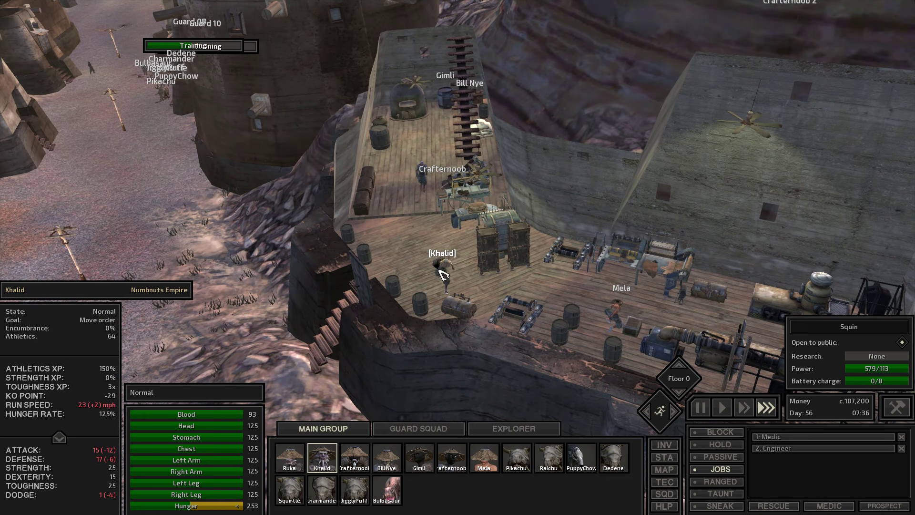
pyautogui.click(494, 315)
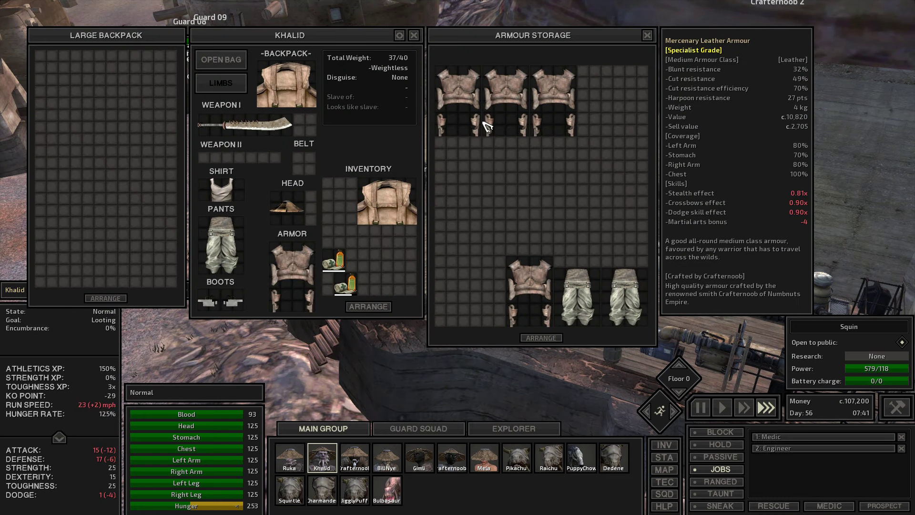
# - Move two leather armours from the armour storage into Khalid's large backpack
pyautogui.rightClick(461, 100)
pyautogui.rightClick(505, 109)
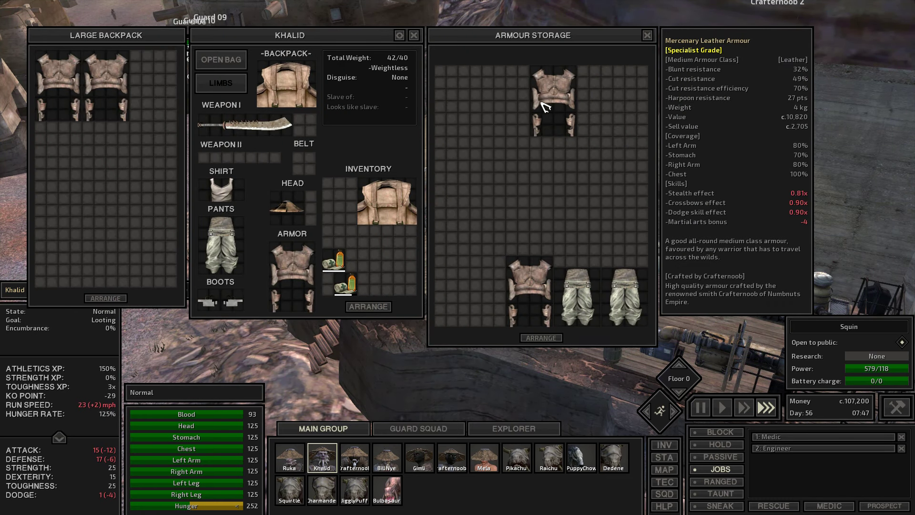
pyautogui.click(647, 35)
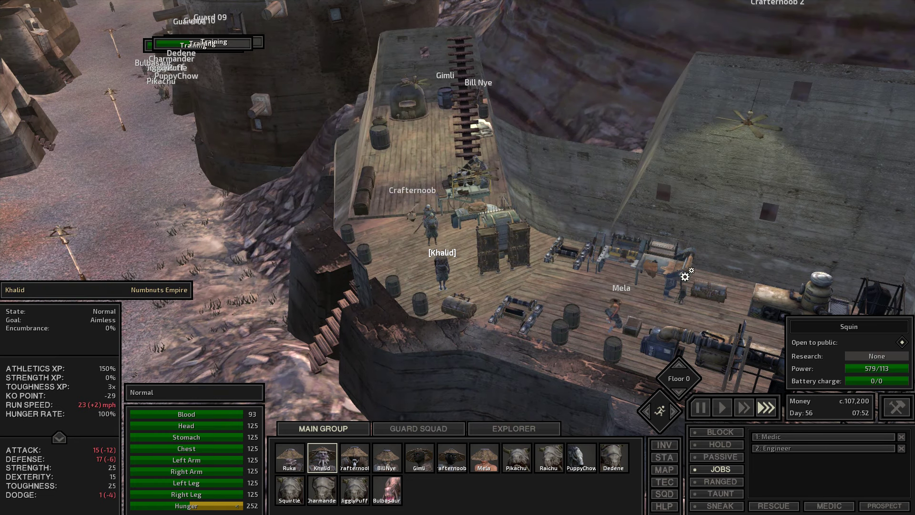
# - Open the hat storage and move two rows of rattan hats into the backpack
pyautogui.click(687, 276)
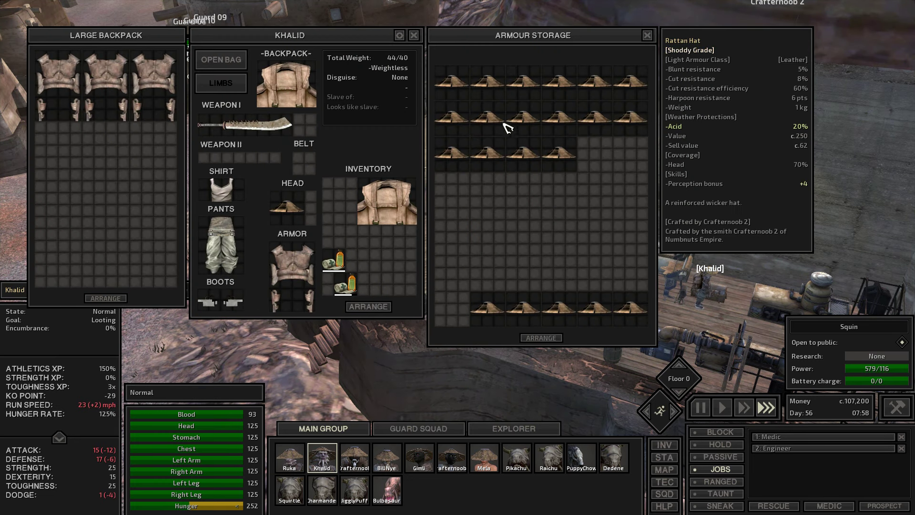
pyautogui.moveTo(453, 153); pyautogui.dragTo(443, 309)
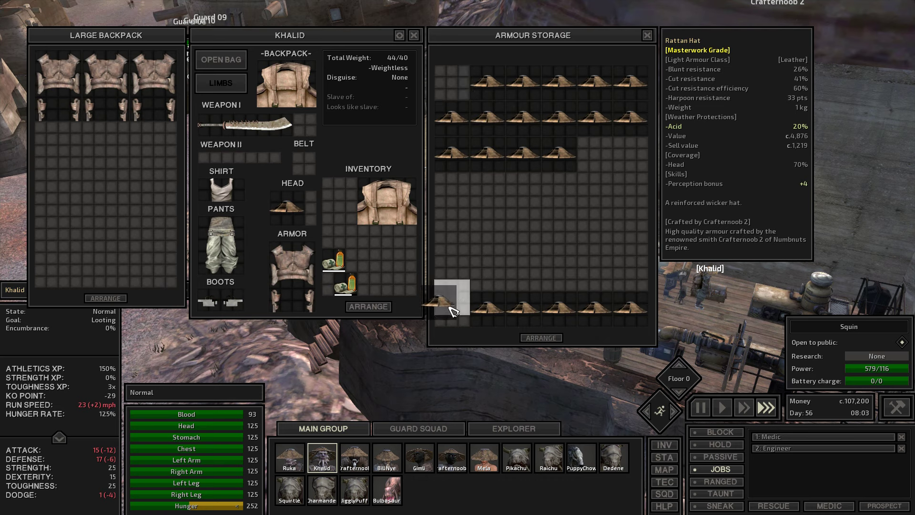
pyautogui.rightClick(560, 153)
pyautogui.rightClick(524, 154)
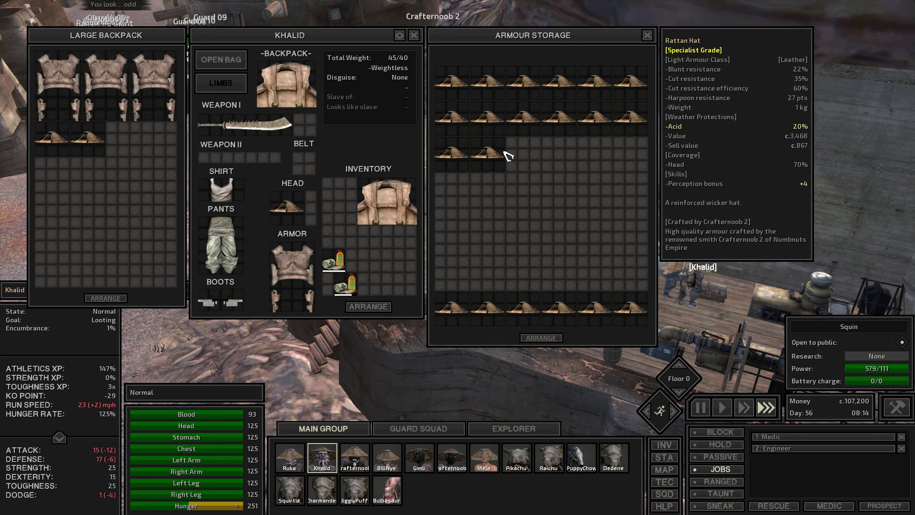
pyautogui.rightClick(488, 154)
pyautogui.rightClick(466, 154)
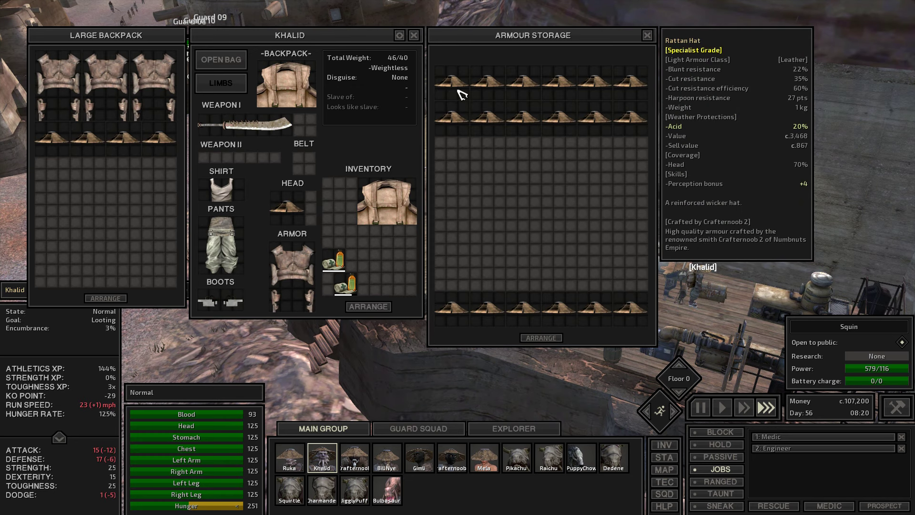
pyautogui.rightClick(452, 85)
pyautogui.rightClick(488, 84)
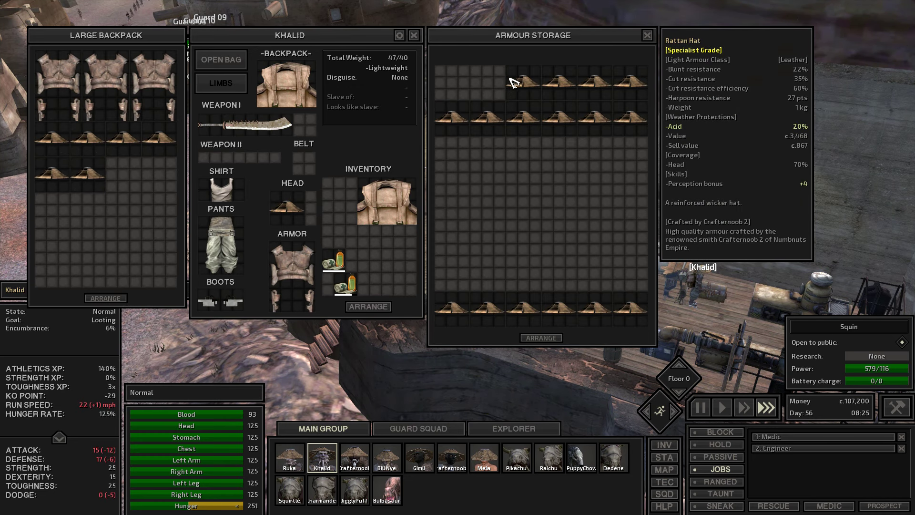
pyautogui.rightClick(524, 85)
pyautogui.rightClick(560, 85)
pyautogui.rightClick(596, 85)
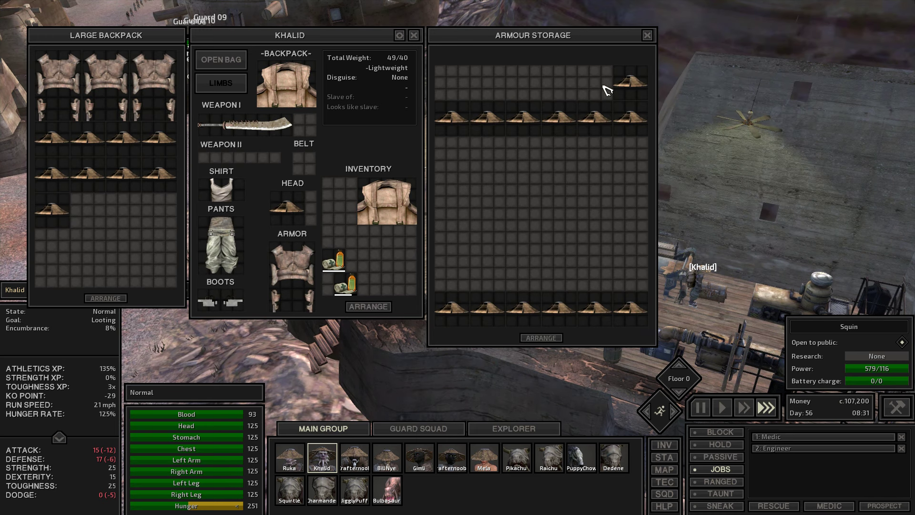
pyautogui.rightClick(635, 86)
# - Move the third row of rattan hats, reposition the leftover hat, and close the inventory
pyautogui.rightClick(451, 120)
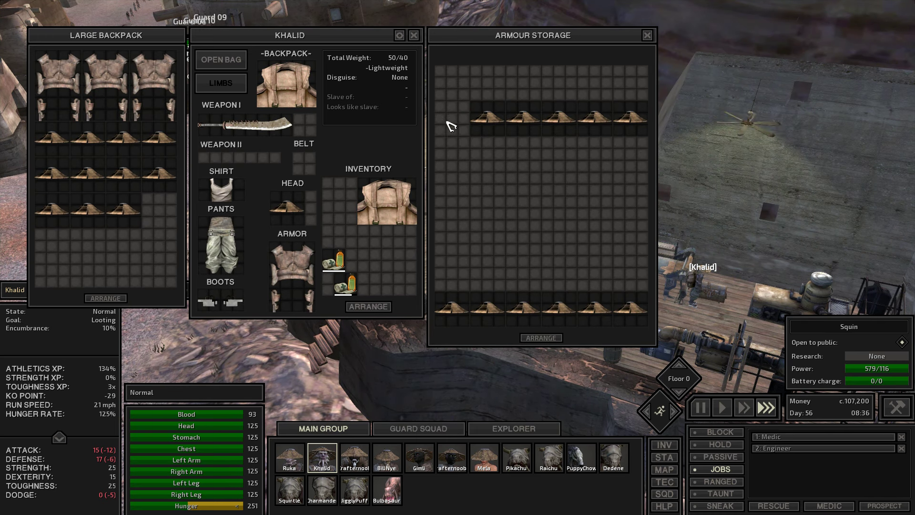
pyautogui.rightClick(487, 121)
pyautogui.rightClick(526, 120)
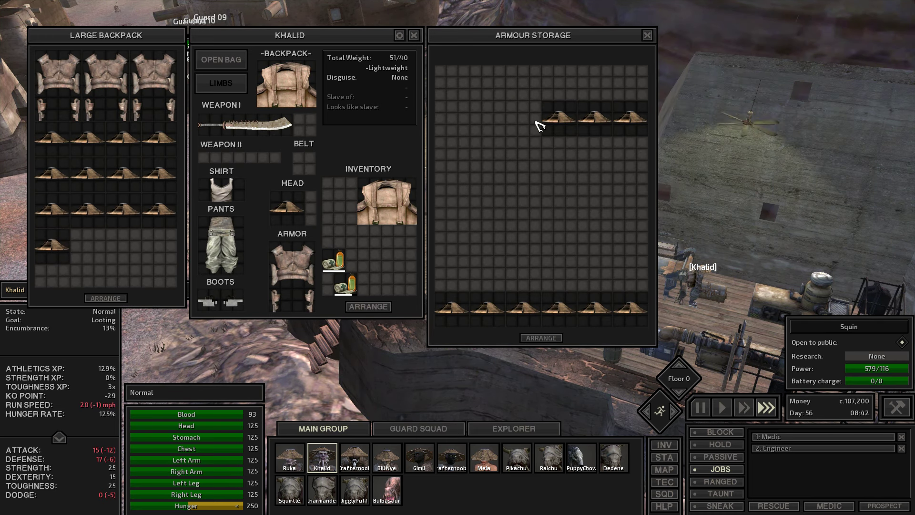
pyautogui.rightClick(562, 120)
pyautogui.rightClick(598, 120)
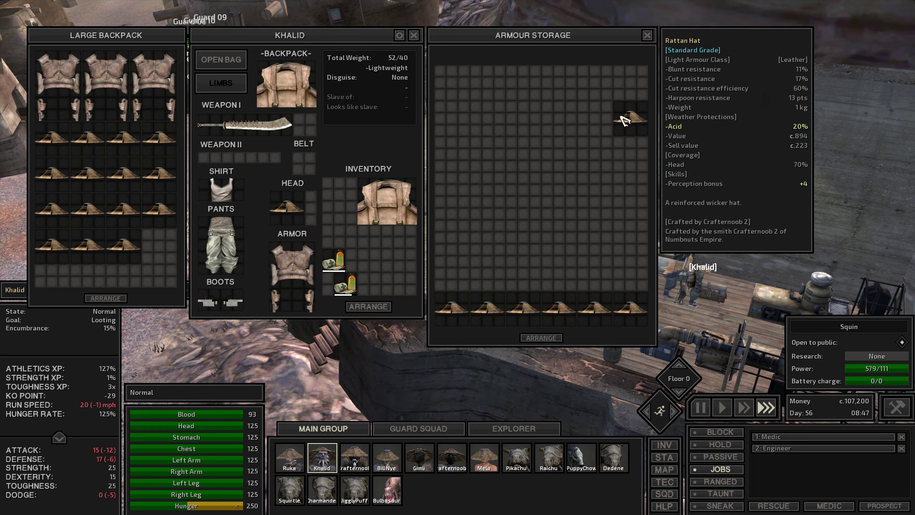
pyautogui.rightClick(633, 120)
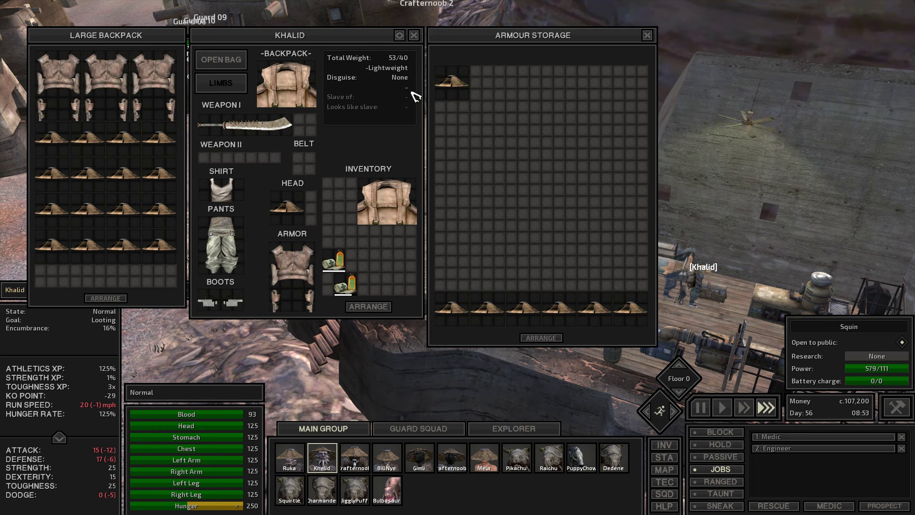
pyautogui.moveTo(450, 84); pyautogui.dragTo(610, 250)
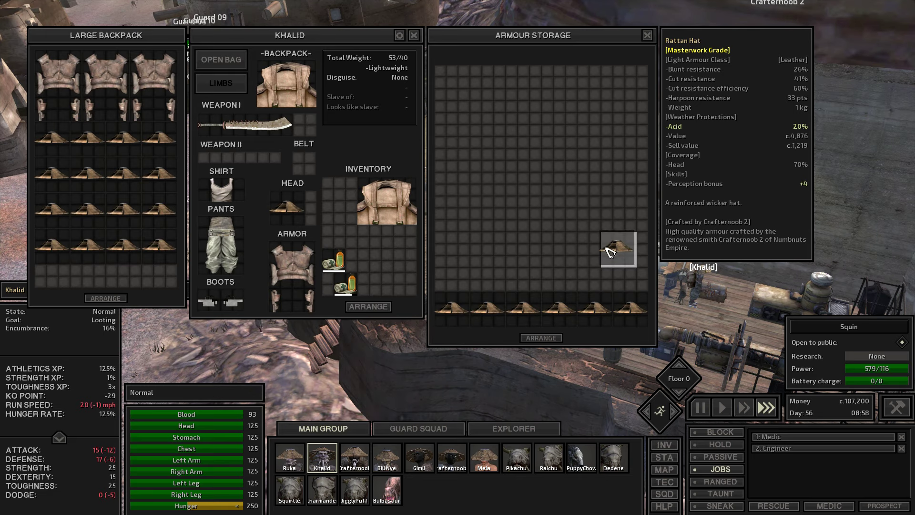
pyautogui.rightClick(617, 269)
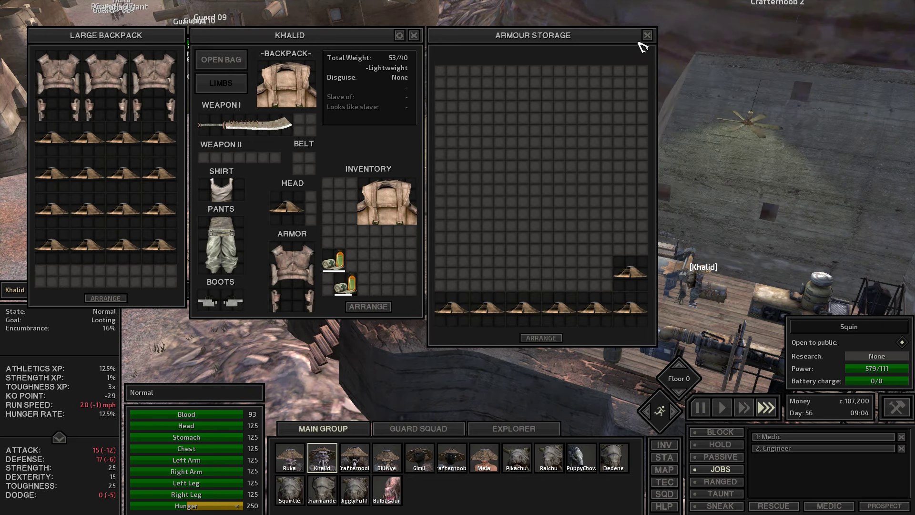
pyautogui.press('i')
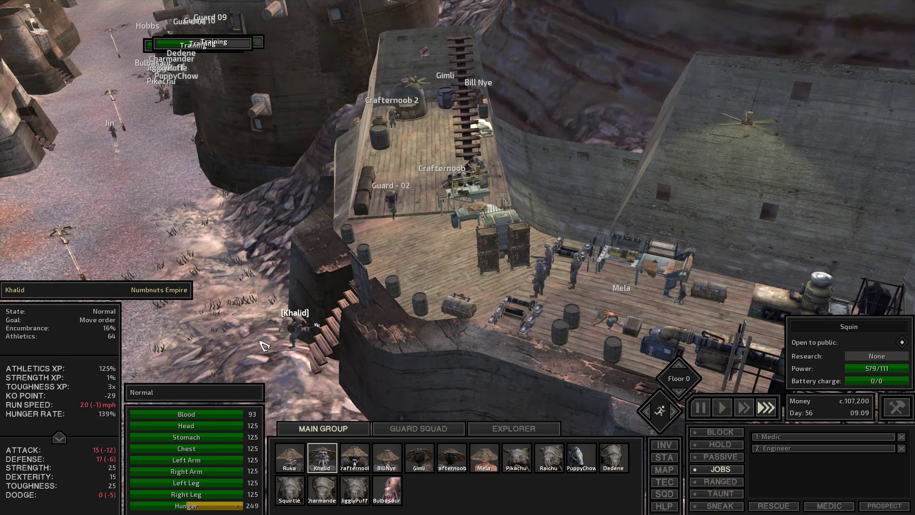
pyautogui.scroll(-5, 457, 258)
pyautogui.scroll(-3, 260, 347)
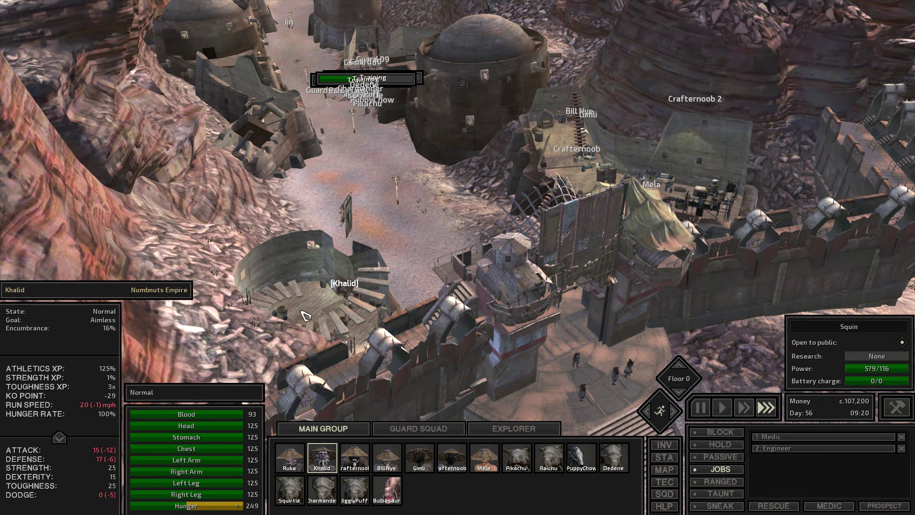
# - Open and close Tengu's trade screen, then talk to the tower's trade goods trader
pyautogui.moveTo(304, 314); pyautogui.dragTo(295, 239)
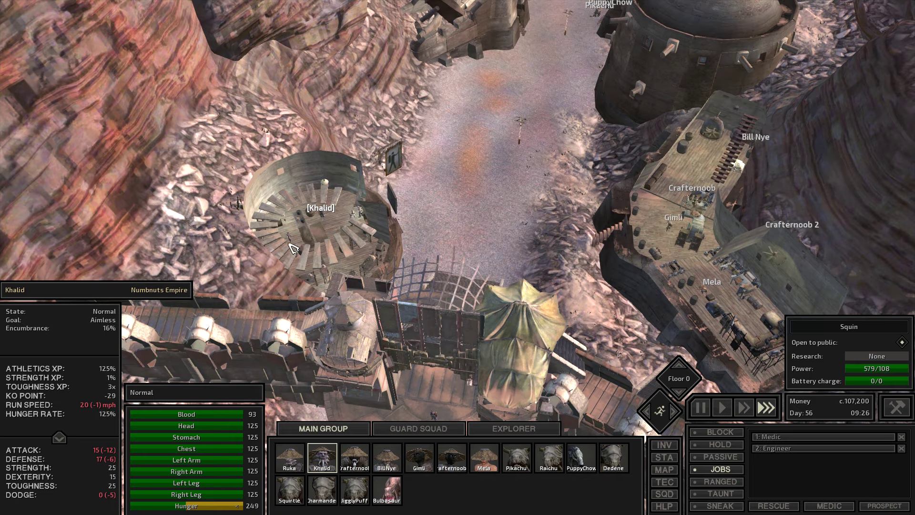
pyautogui.press('1')
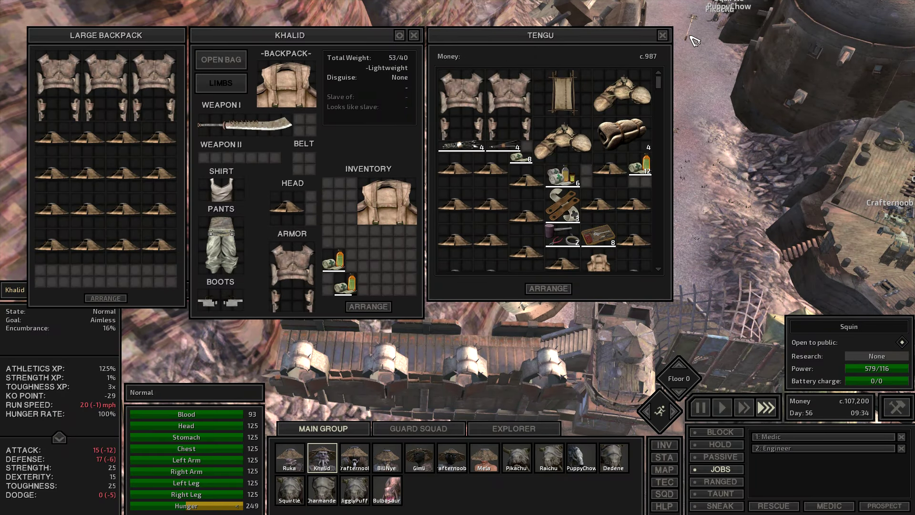
pyautogui.click(663, 35)
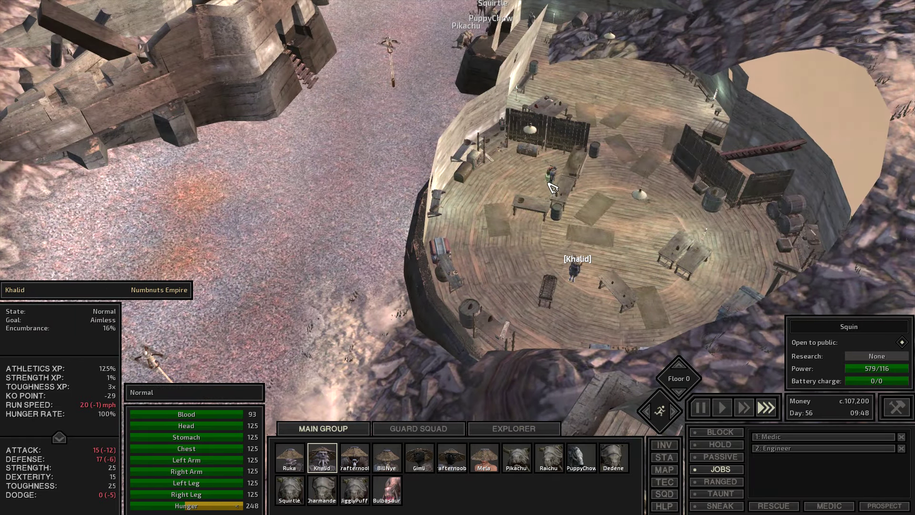
pyautogui.click(552, 187)
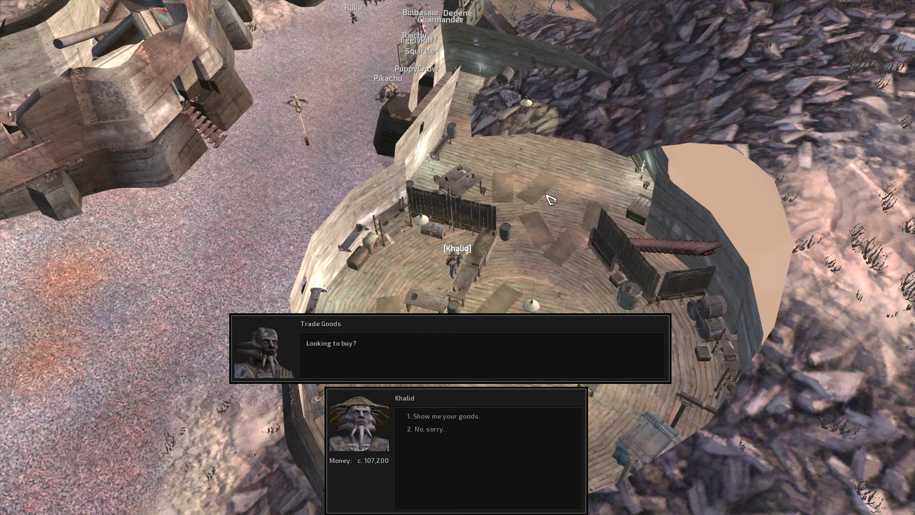
# - View the trader's goods and sell the two leather armours and first backpack items
pyautogui.press('1')
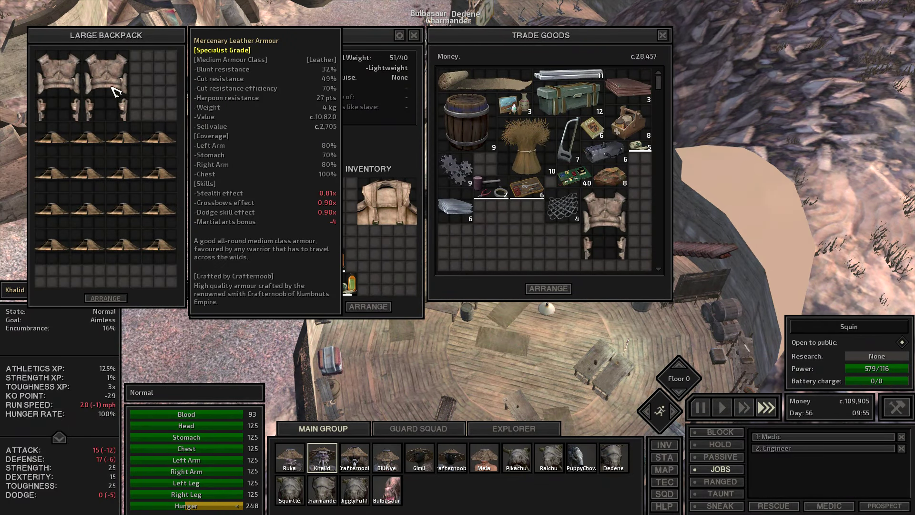
pyautogui.click(114, 79)
pyautogui.click(58, 78)
pyautogui.click(86, 140)
pyautogui.click(154, 139)
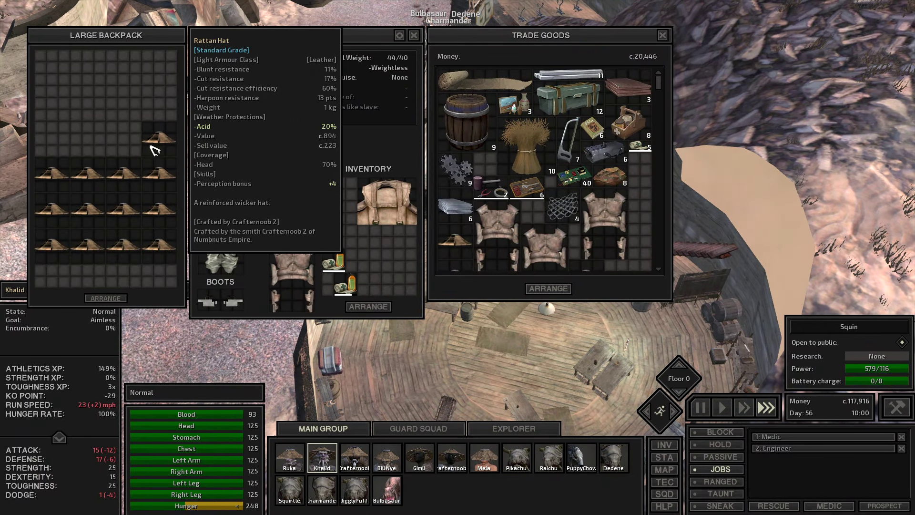
# - Sell the remaining rattan hats, raising money to about 123,069
pyautogui.click(158, 175)
pyautogui.click(123, 245)
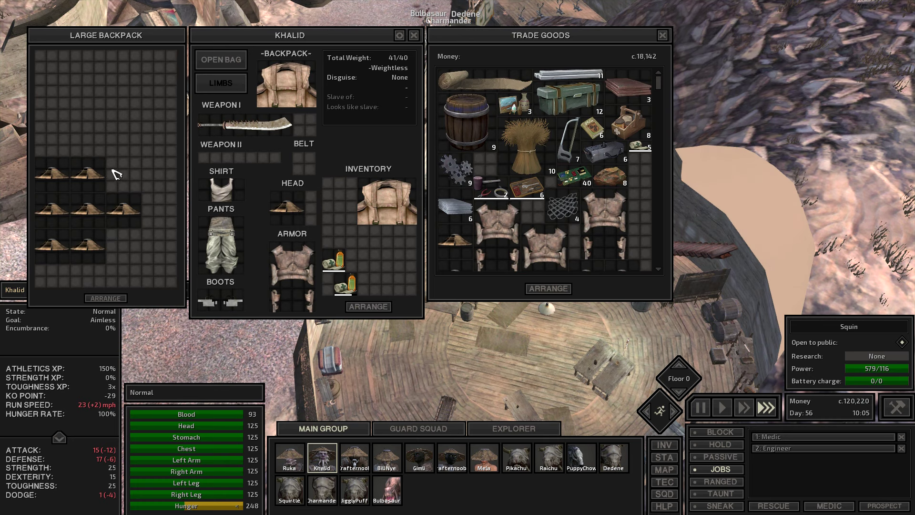
pyautogui.click(50, 210)
pyautogui.click(50, 245)
pyautogui.click(86, 246)
pyautogui.click(86, 210)
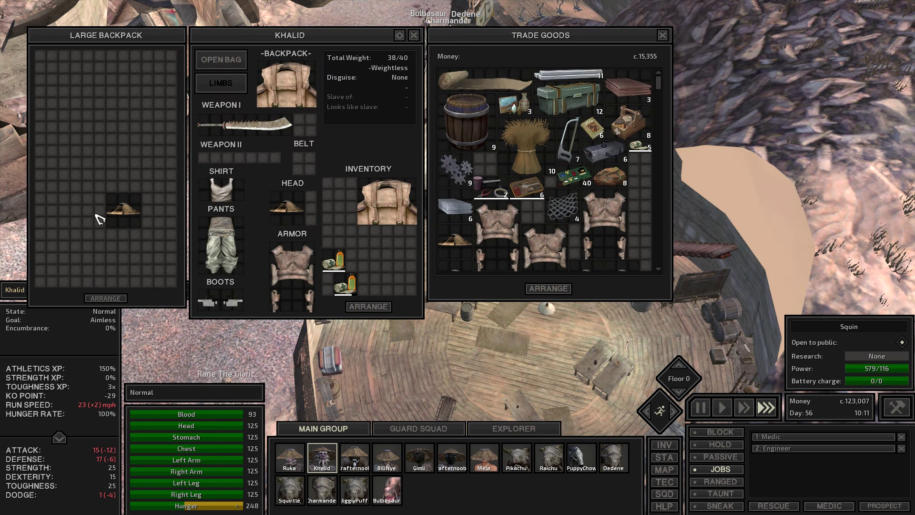
pyautogui.click(122, 210)
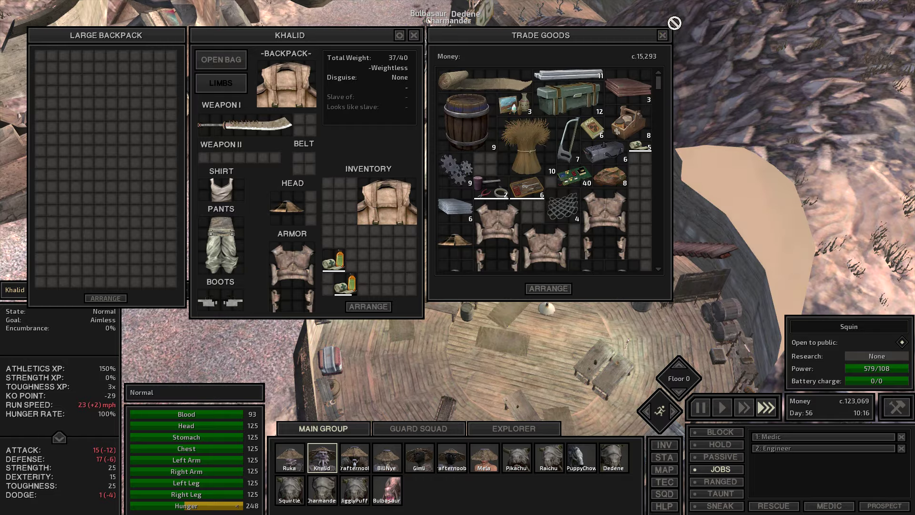
pyautogui.click(666, 35)
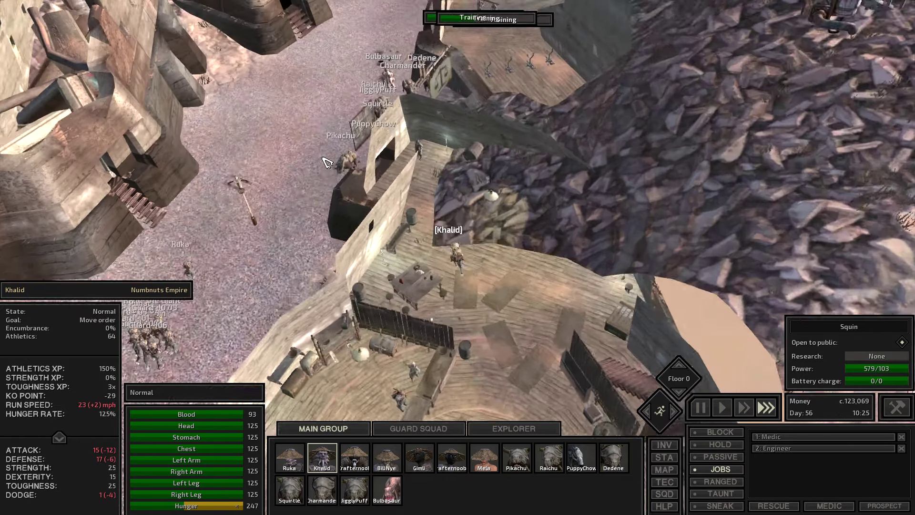
# - Take one dried meat from the pack animal Squirtle's backpack
pyautogui.moveTo(327, 161); pyautogui.dragTo(477, 231)
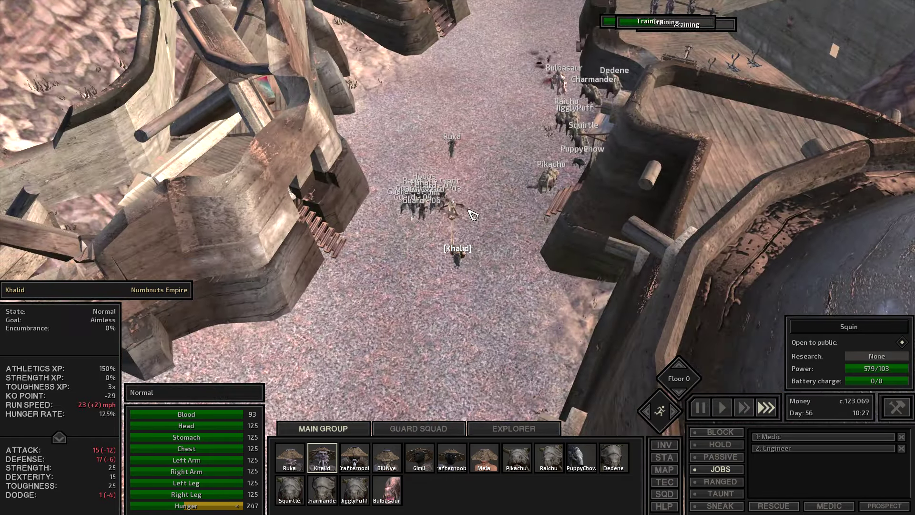
pyautogui.scroll(4, 476, 232)
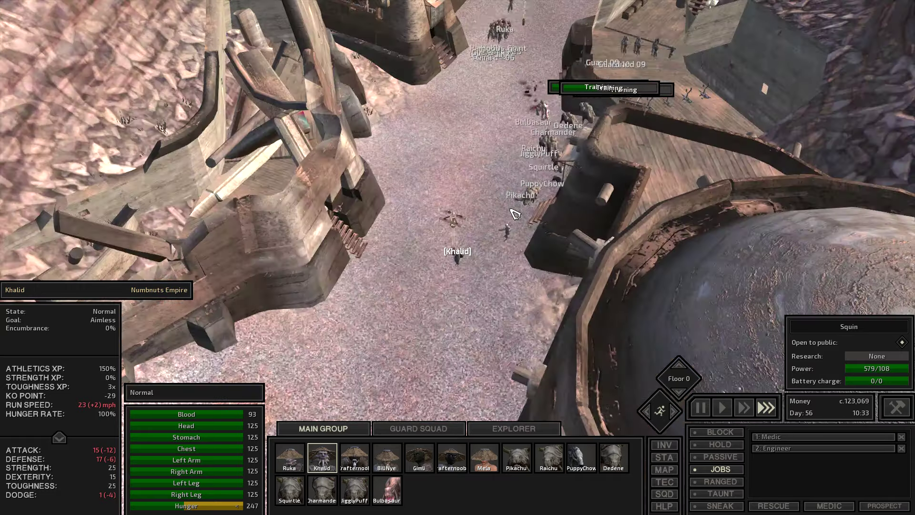
pyautogui.scroll(3, 486, 215)
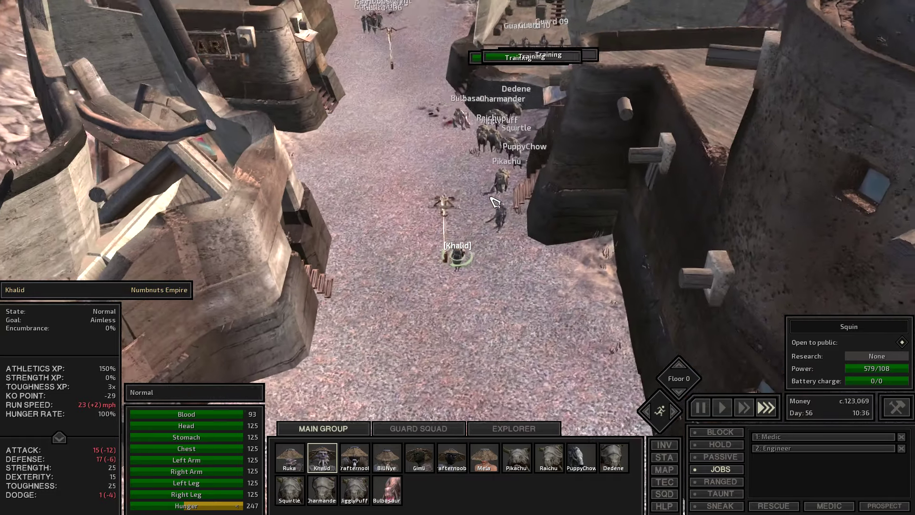
pyautogui.scroll(-3, 493, 202)
pyautogui.scroll(6, 443, 236)
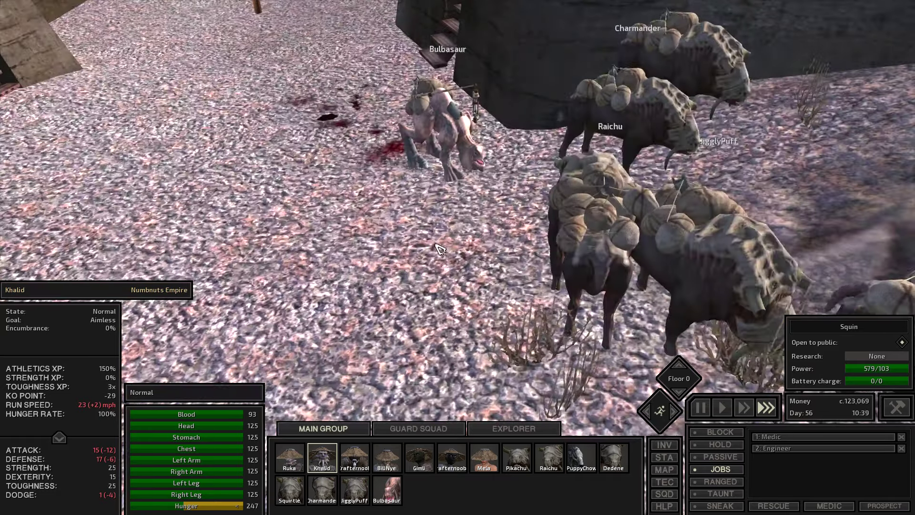
pyautogui.scroll(-3, 436, 247)
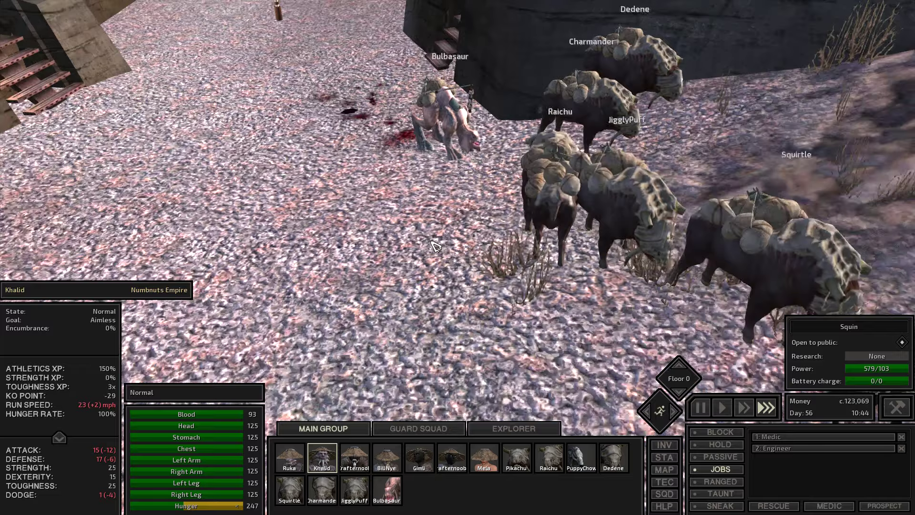
pyautogui.scroll(-3, 436, 247)
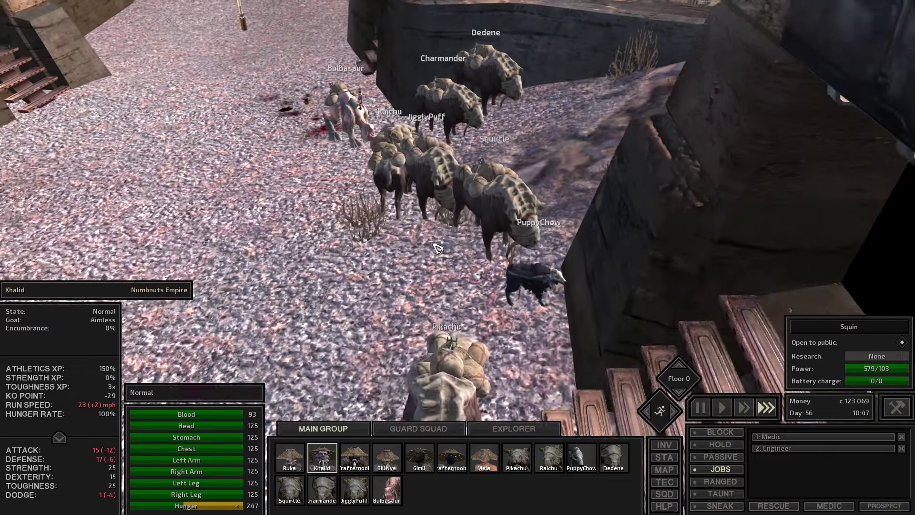
pyautogui.scroll(-2, 437, 247)
pyautogui.click(500, 247)
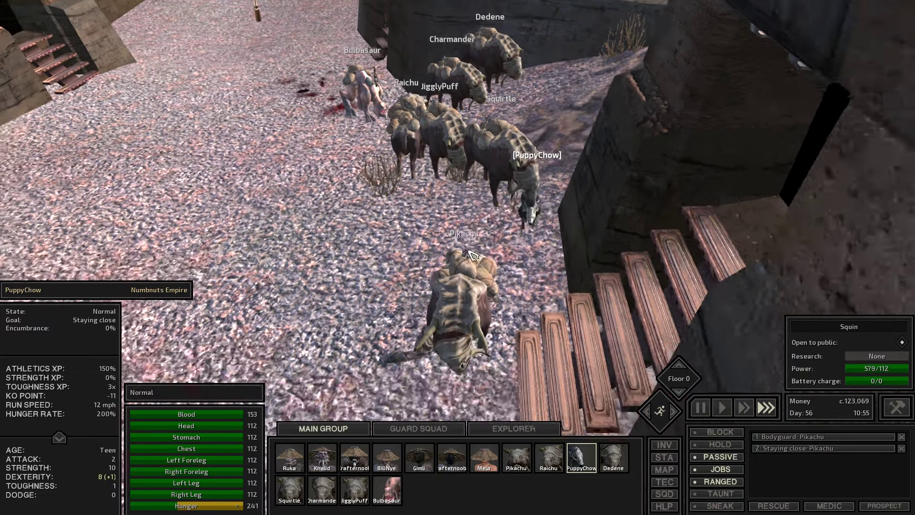
pyautogui.press('s')
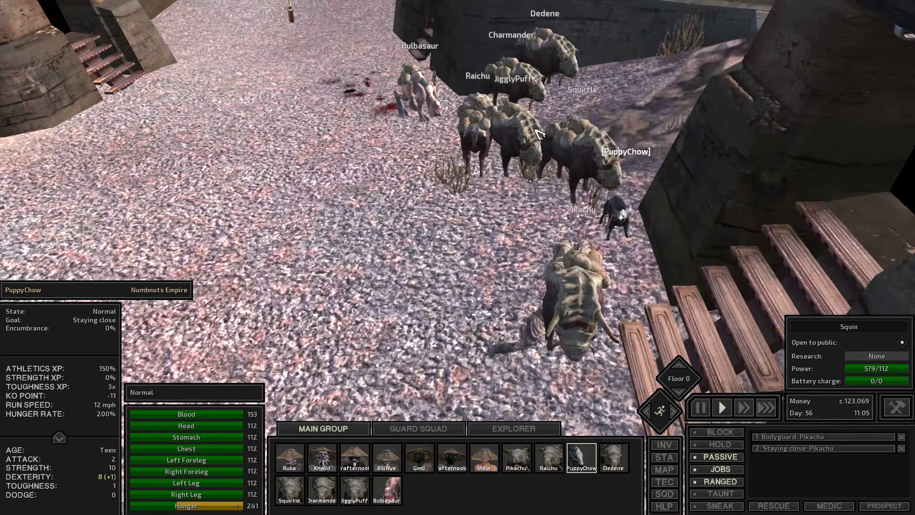
pyautogui.click(586, 192)
pyautogui.press('i')
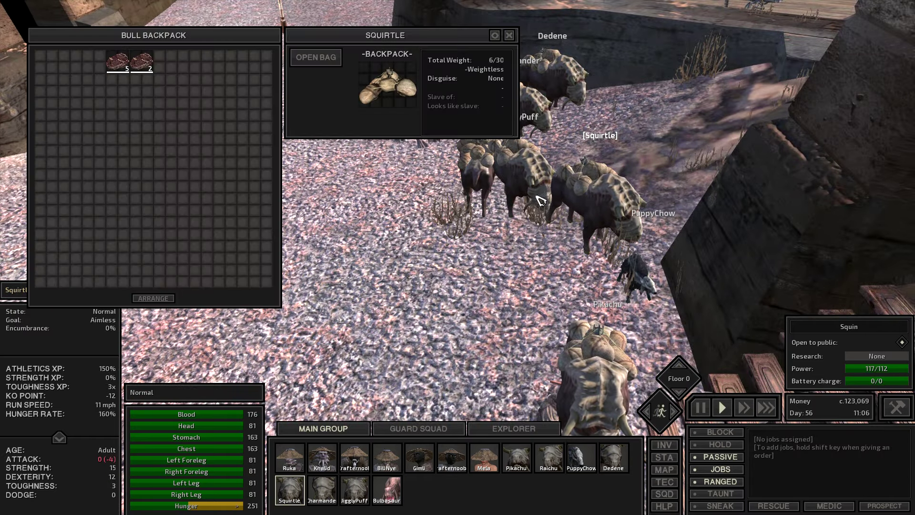
pyautogui.moveTo(119, 62); pyautogui.dragTo(447, 243)
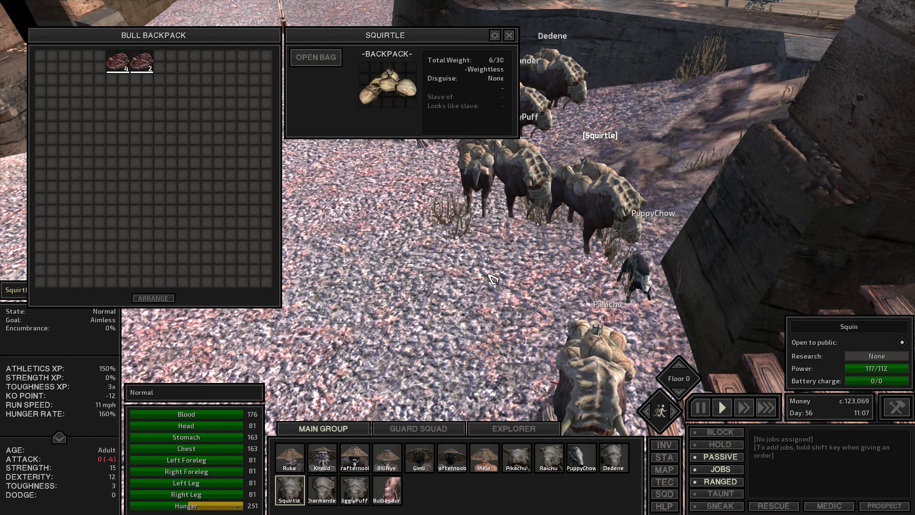
pyautogui.press('i')
# - Move PuppyChow to several spots beside the pack animals near Pikachu
pyautogui.click(656, 282)
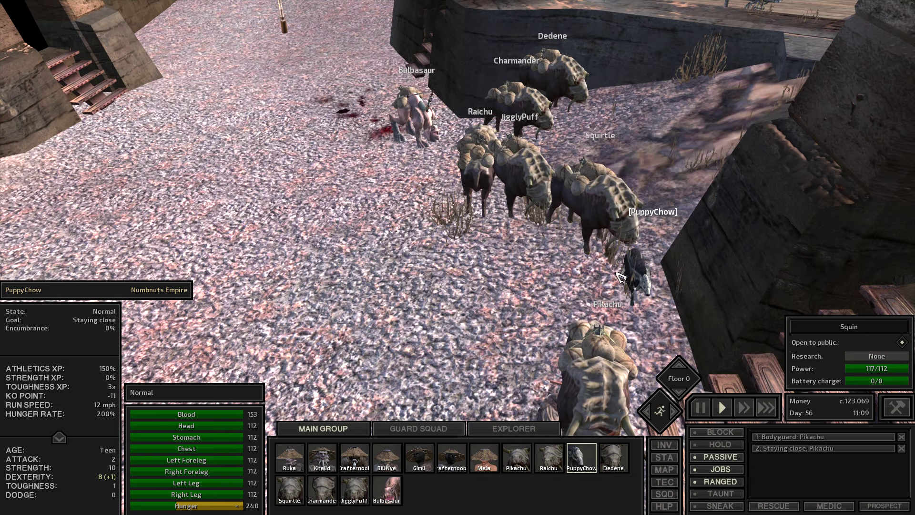
pyautogui.rightClick(591, 283)
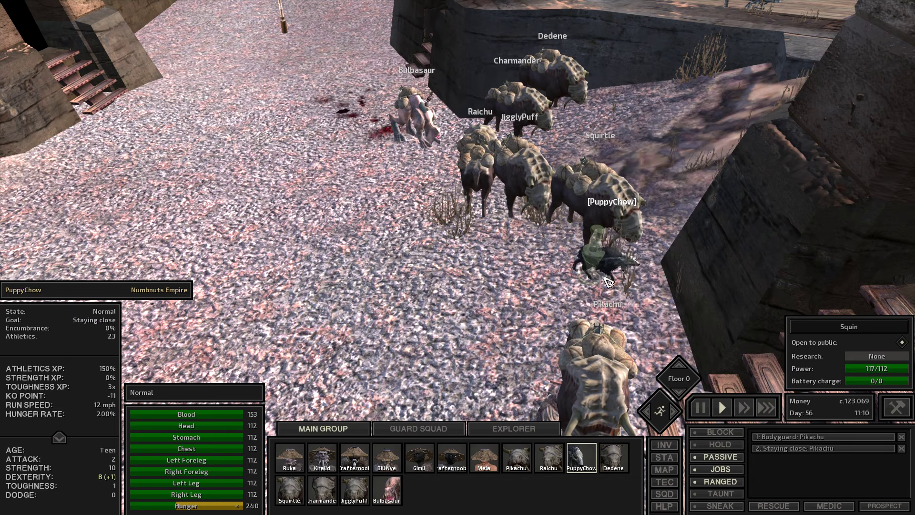
pyautogui.click(541, 275)
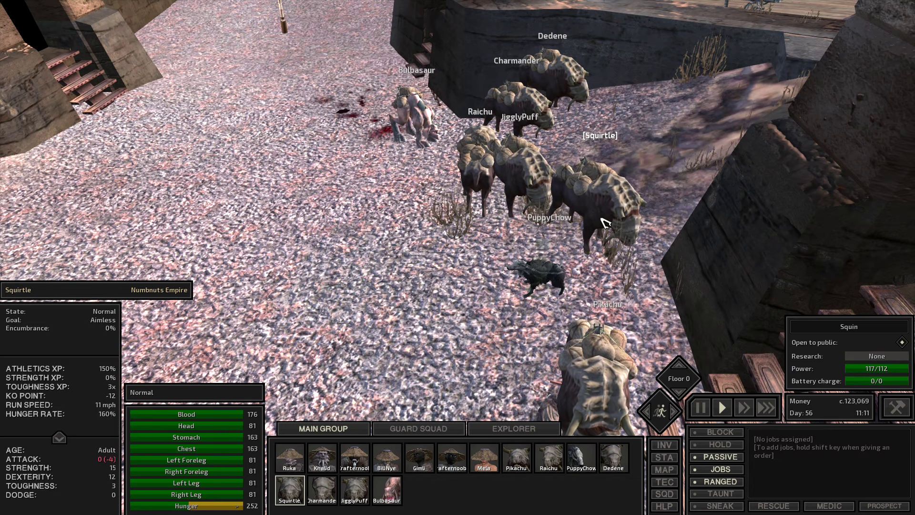
pyautogui.click(624, 263)
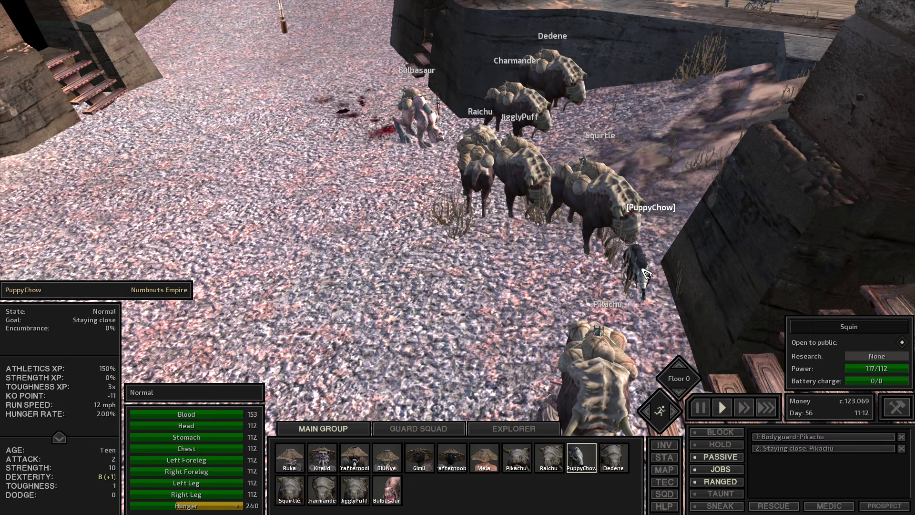
pyautogui.press('i')
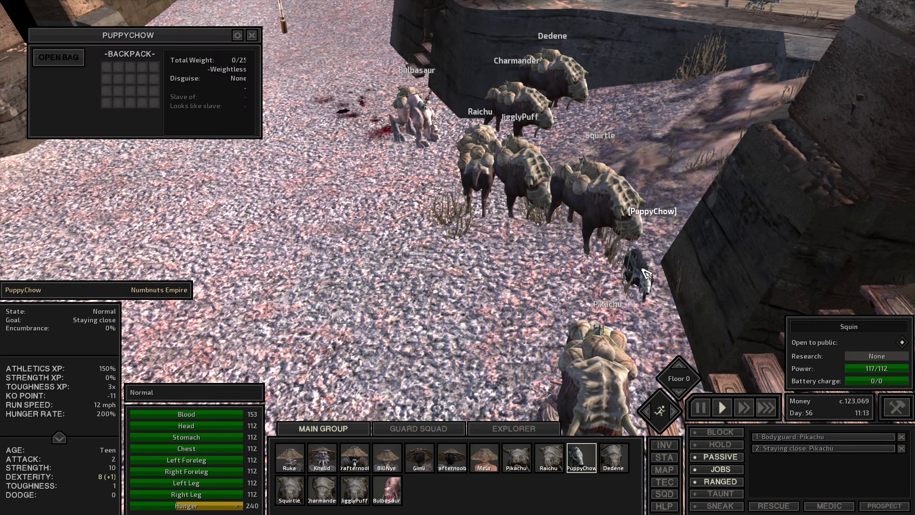
pyautogui.press('i')
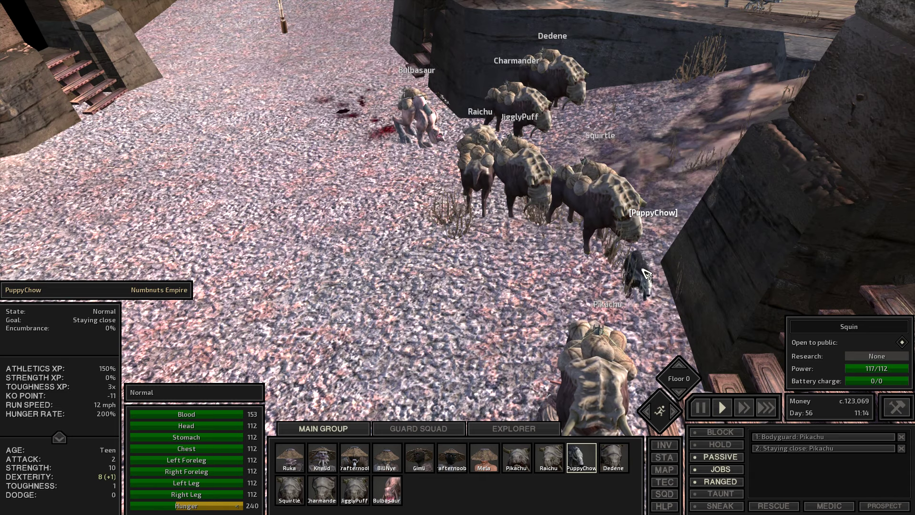
pyautogui.rightClick(483, 282)
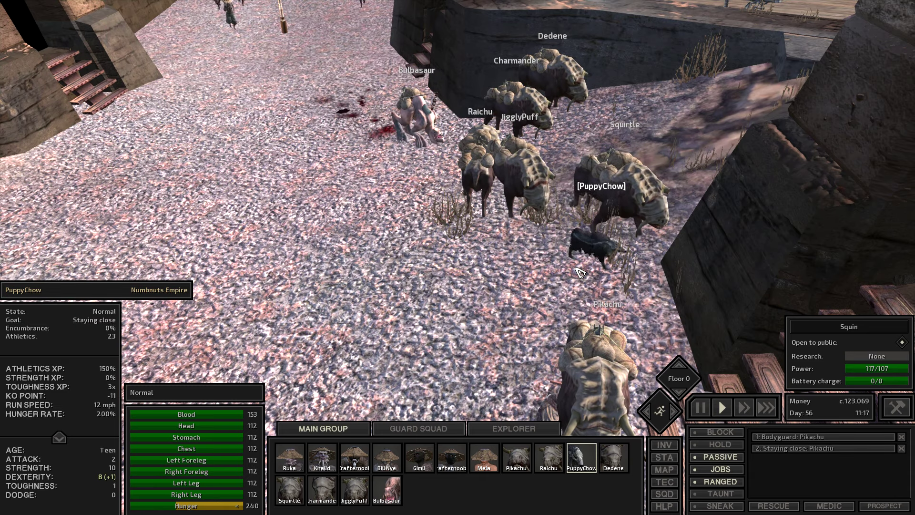
pyautogui.click(612, 166)
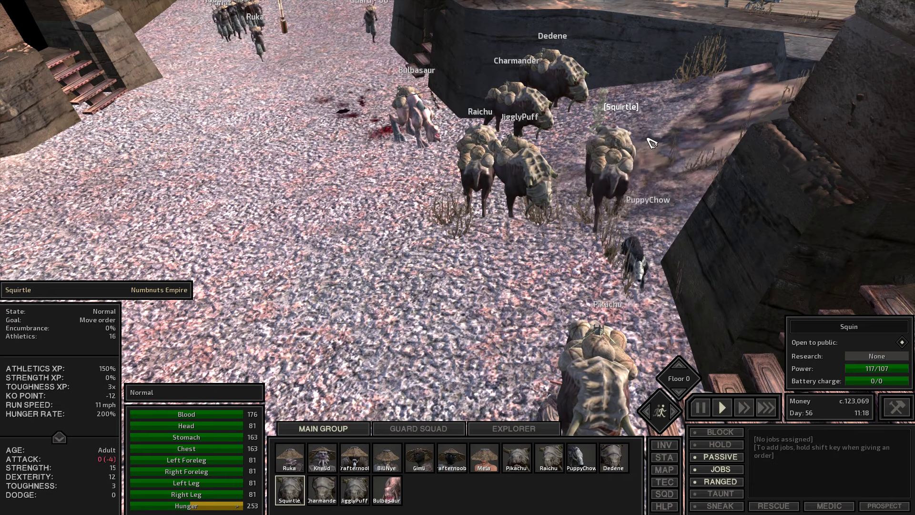
pyautogui.click(619, 214)
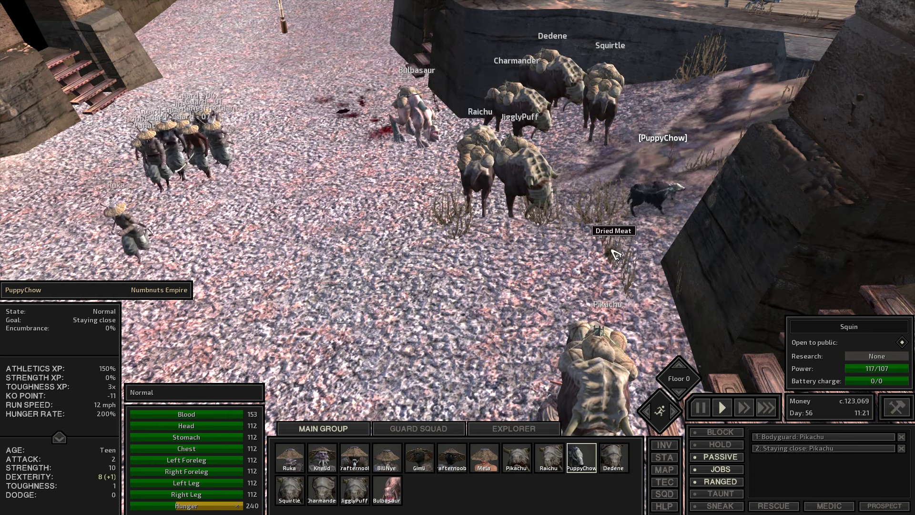
pyautogui.rightClick(558, 266)
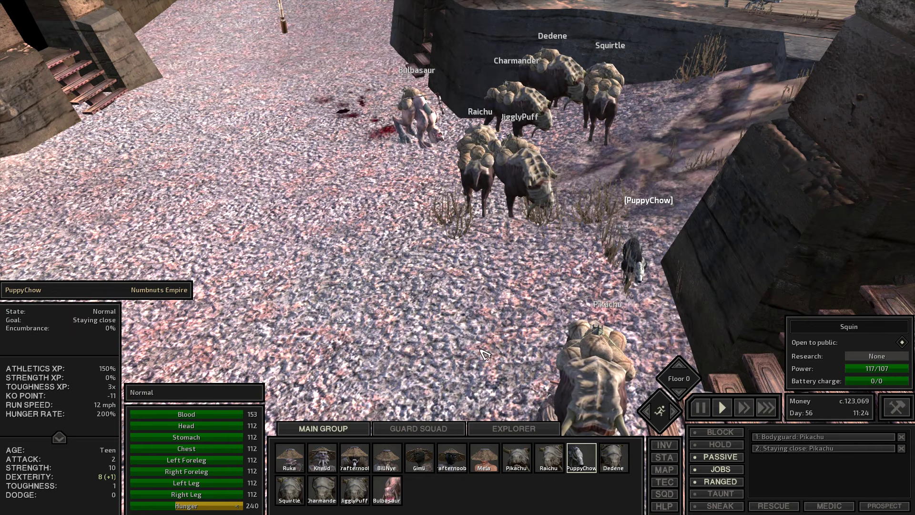
pyautogui.scroll(-8, 484, 353)
pyautogui.scroll(-4, 457, 286)
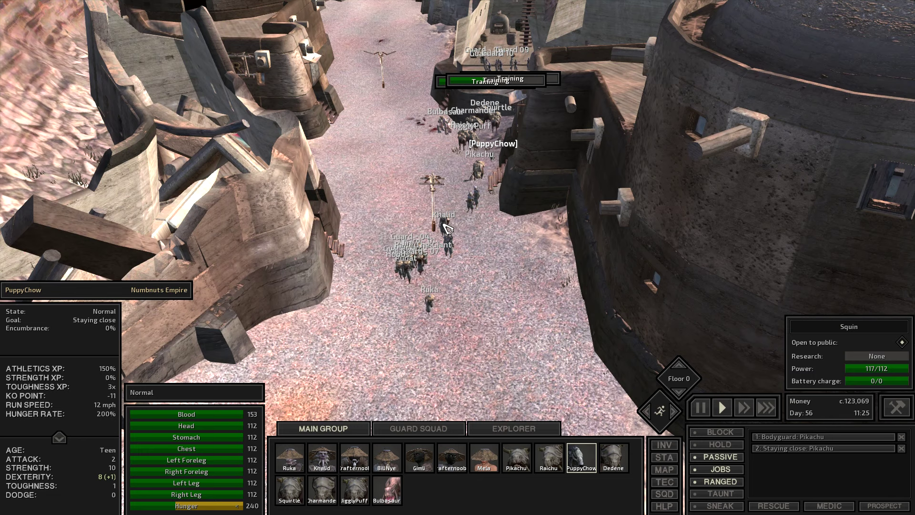
# - Centre the camera on the Explorer squad's Numbnuts in The Swamp and orbit the village
pyautogui.click(449, 228)
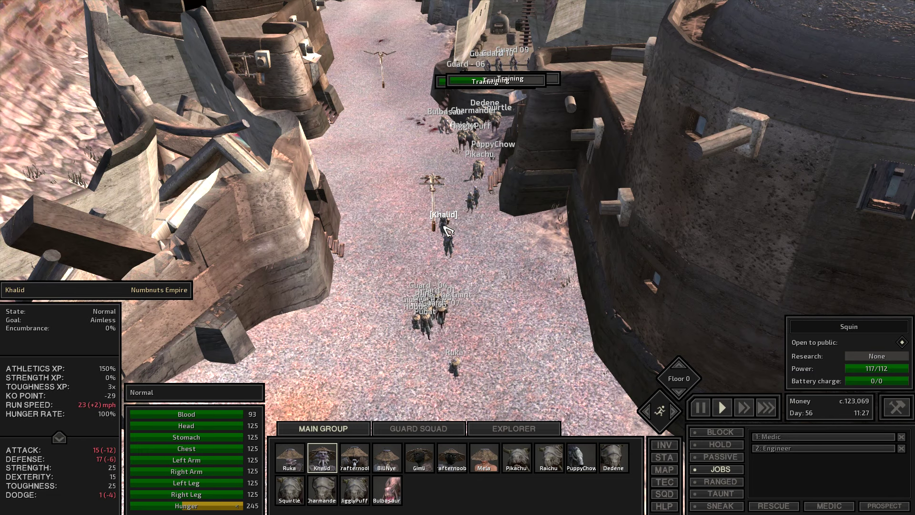
pyautogui.scroll(1, 445, 227)
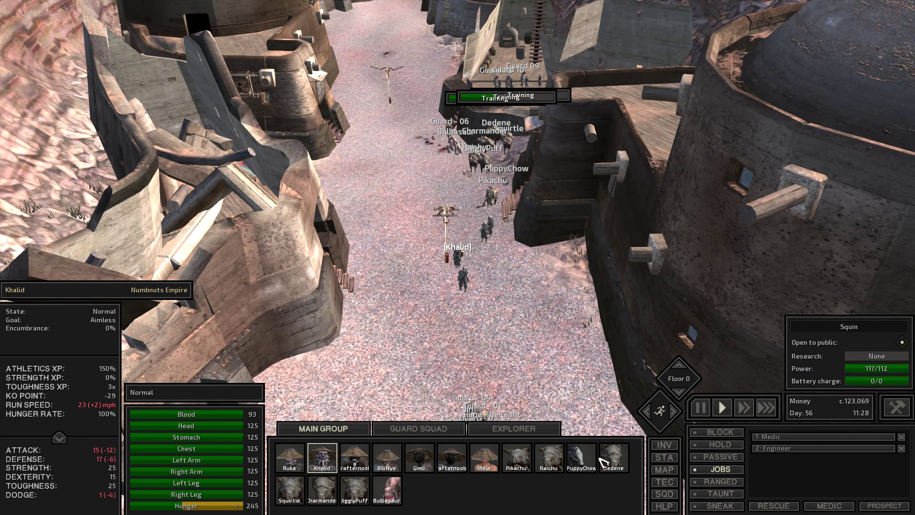
pyautogui.click(493, 430)
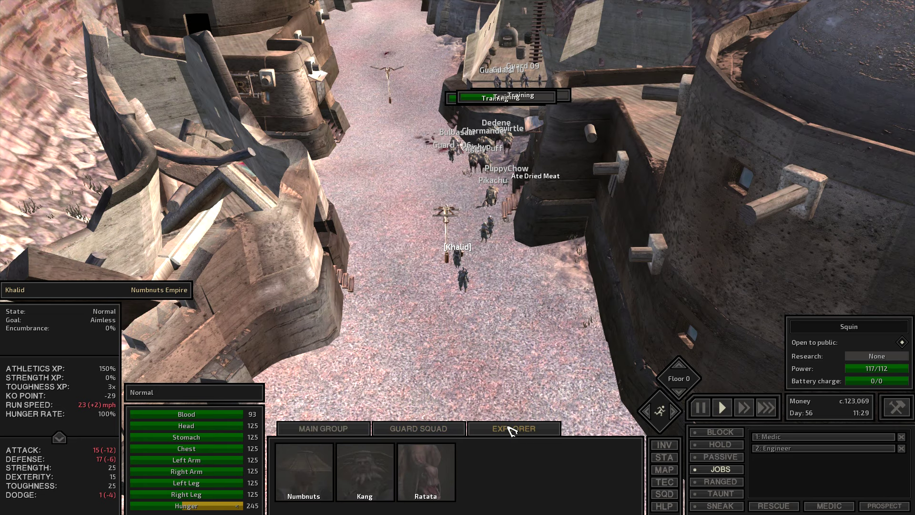
pyautogui.doubleClick(449, 446)
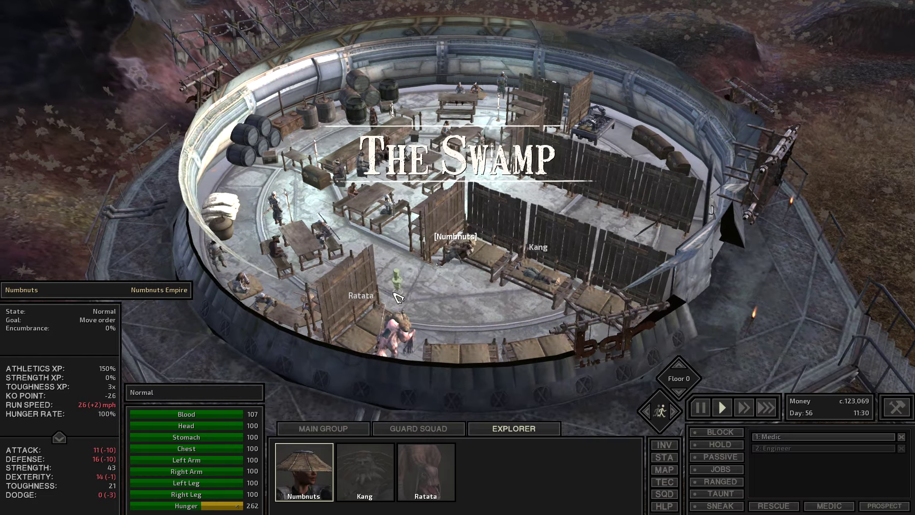
pyautogui.scroll(-5, 398, 297)
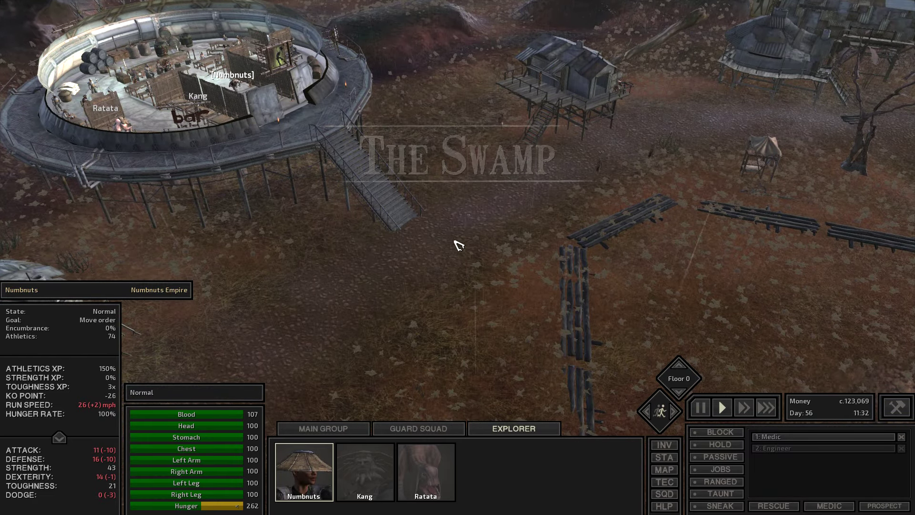
pyautogui.moveTo(458, 245); pyautogui.dragTo(484, 249)
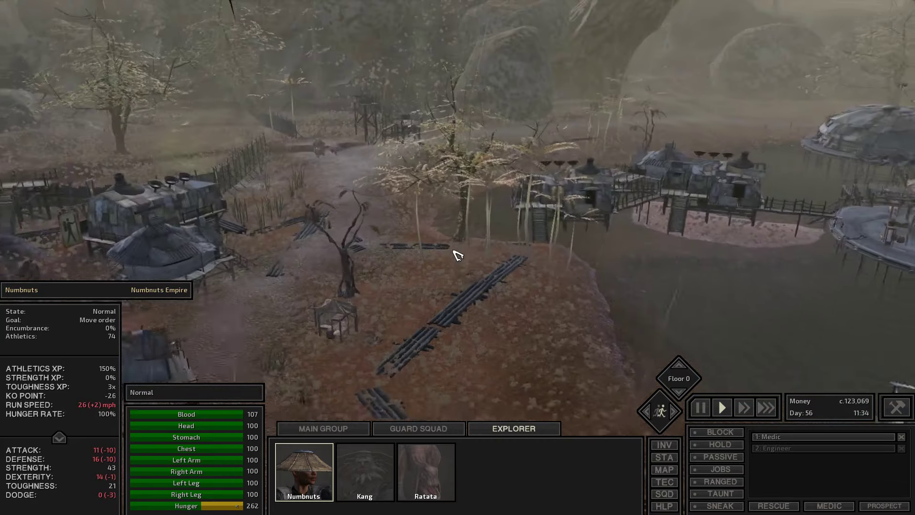
pyautogui.moveTo(497, 240); pyautogui.dragTo(456, 255)
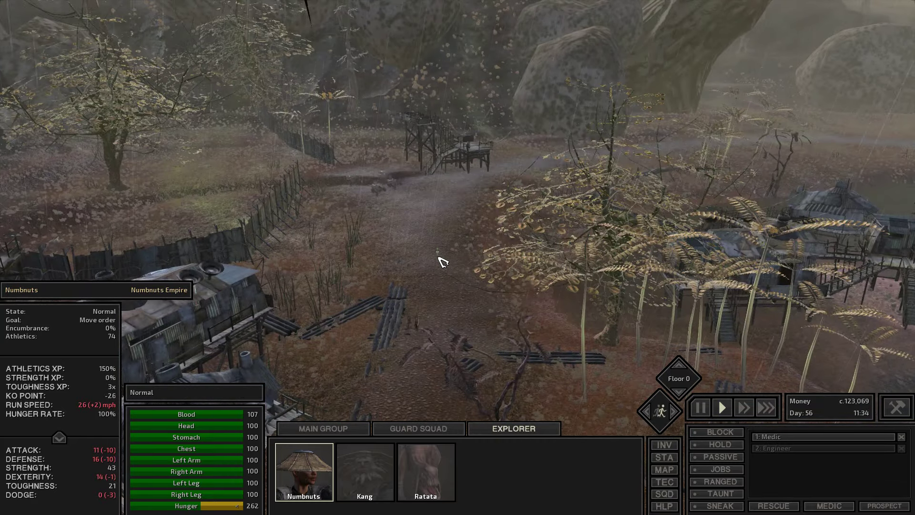
pyautogui.scroll(3, 442, 262)
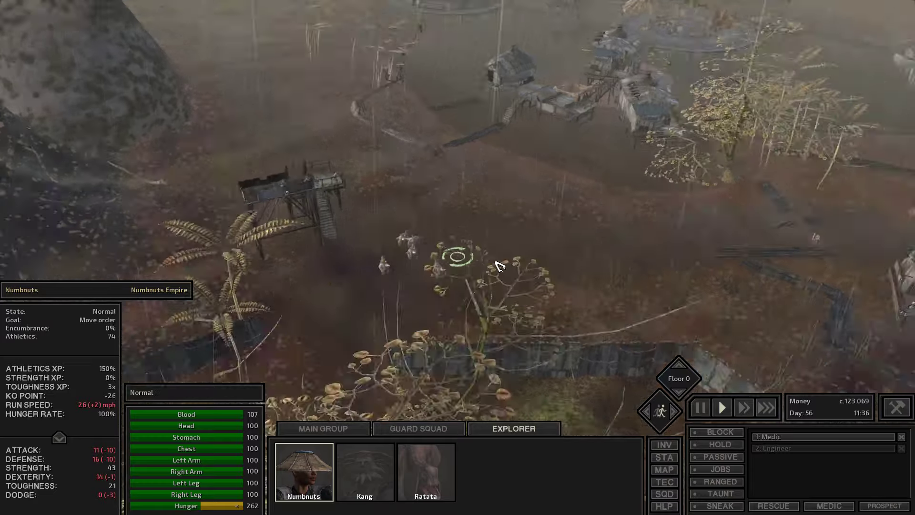
pyautogui.scroll(-3, 498, 266)
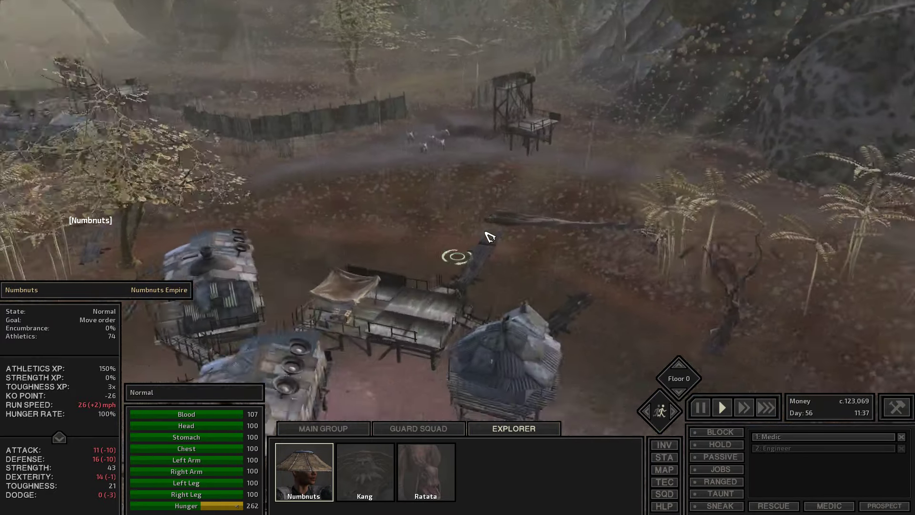
pyautogui.scroll(3, 490, 237)
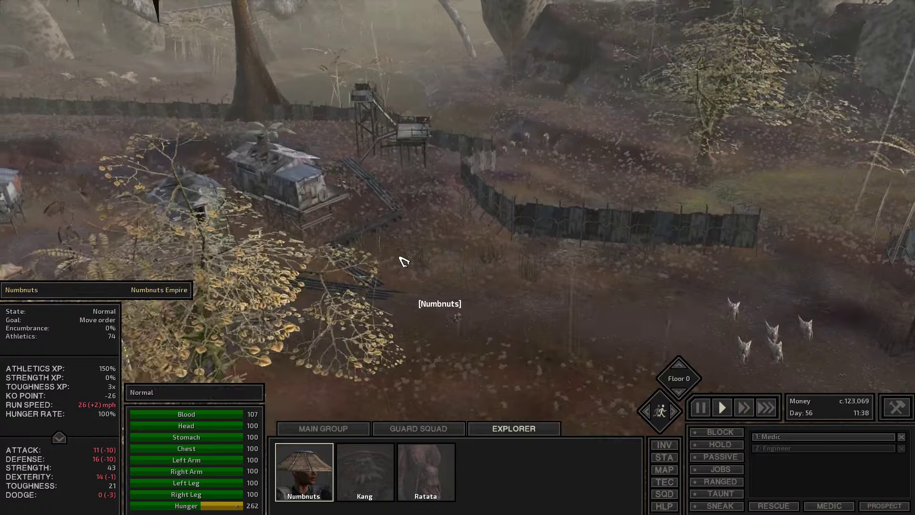
pyautogui.moveTo(402, 260); pyautogui.dragTo(604, 239)
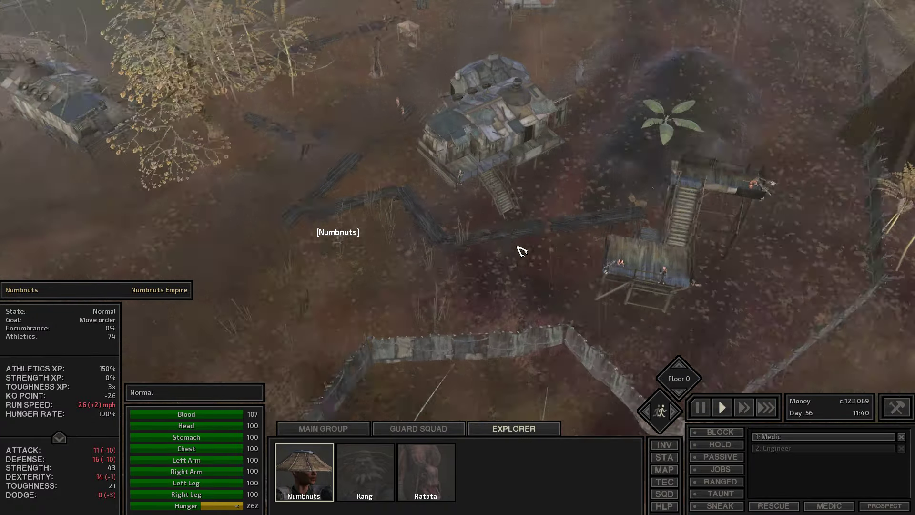
pyautogui.scroll(3, 486, 243)
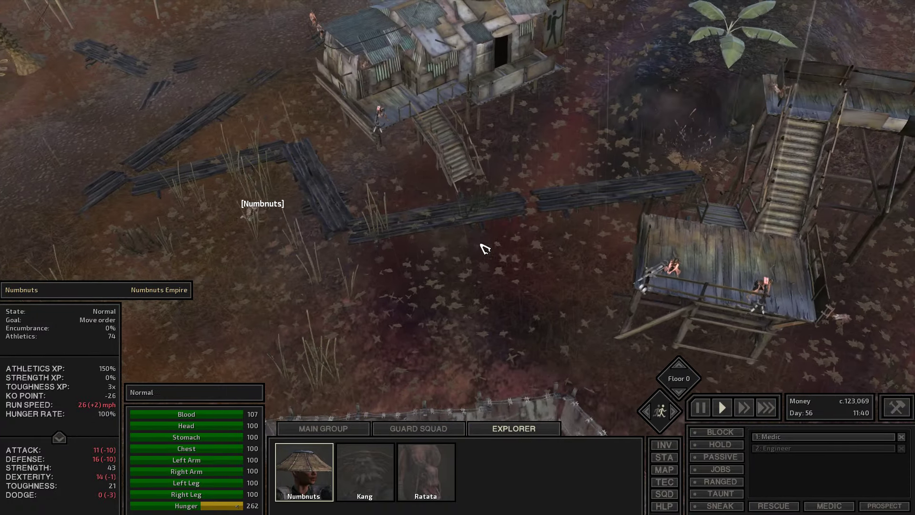
pyautogui.scroll(3, 458, 243)
pyautogui.scroll(-5, 387, 100)
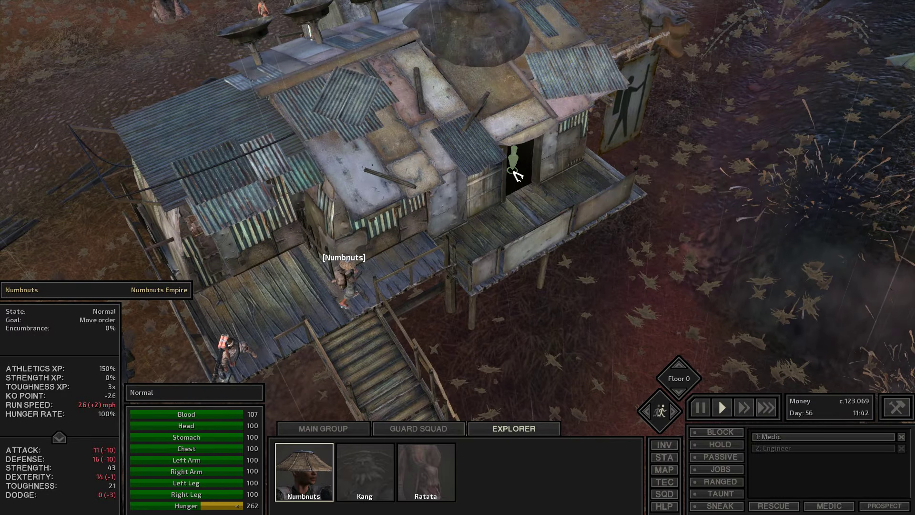
pyautogui.scroll(3, 518, 175)
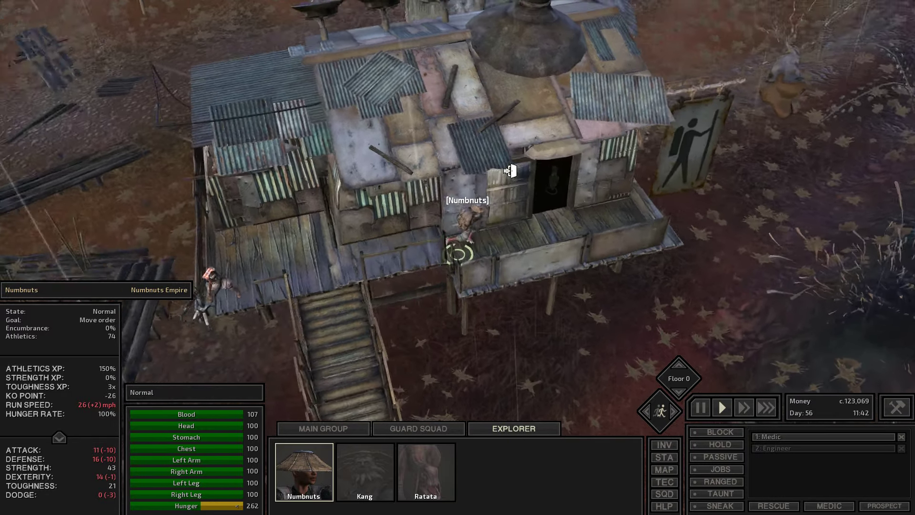
pyautogui.scroll(3, 519, 186)
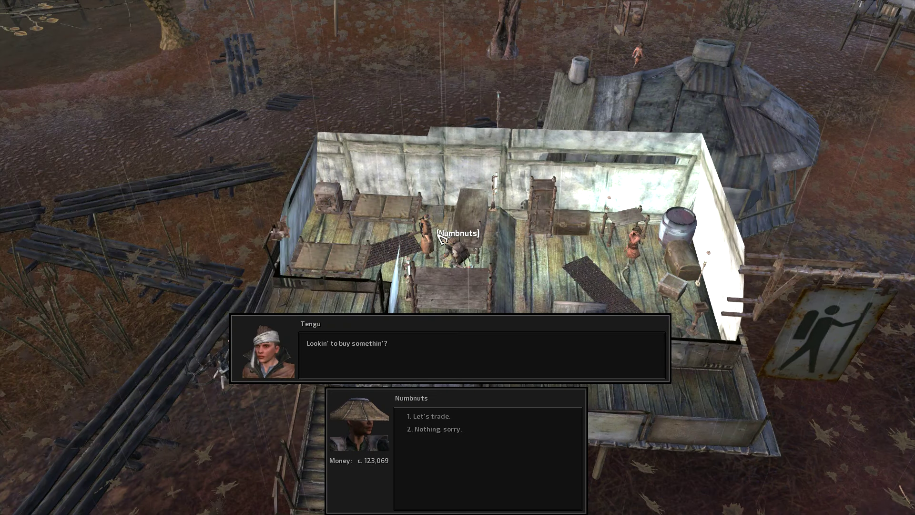
# - Buy the Longcoat and Basket Hat blueprints from Tengu, then research the Longcoat
pyautogui.press('1')
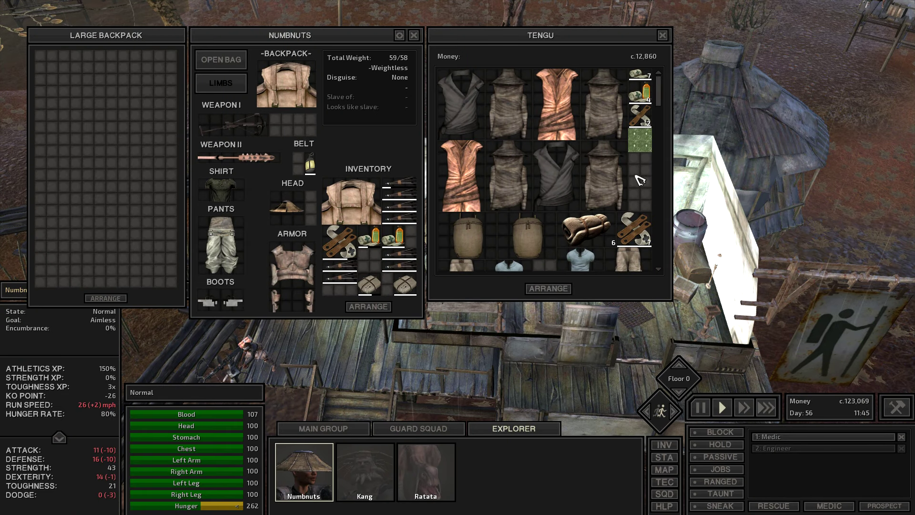
pyautogui.rightClick(647, 142)
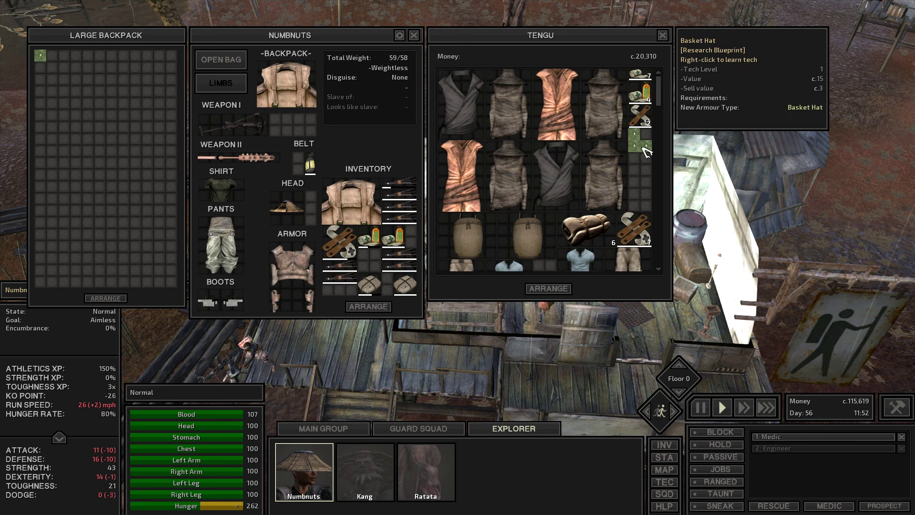
pyautogui.click(645, 149)
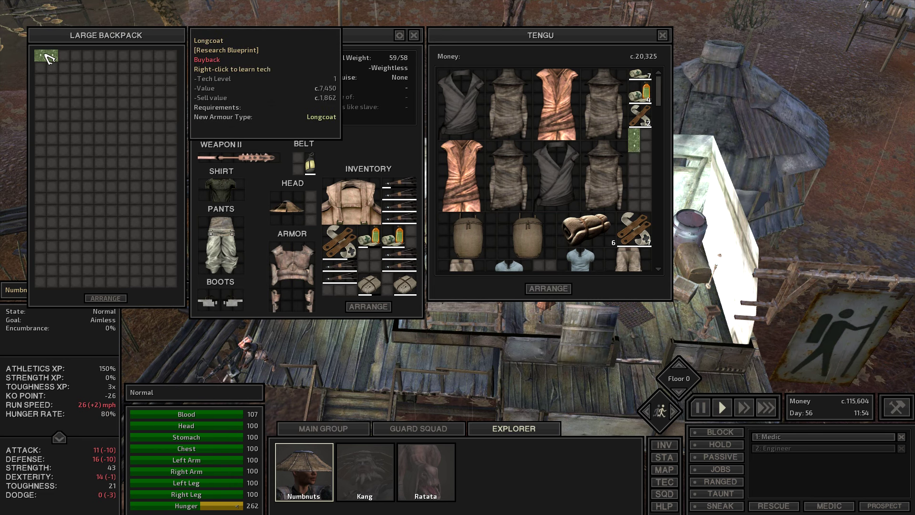
pyautogui.press('i')
pyautogui.press('i')
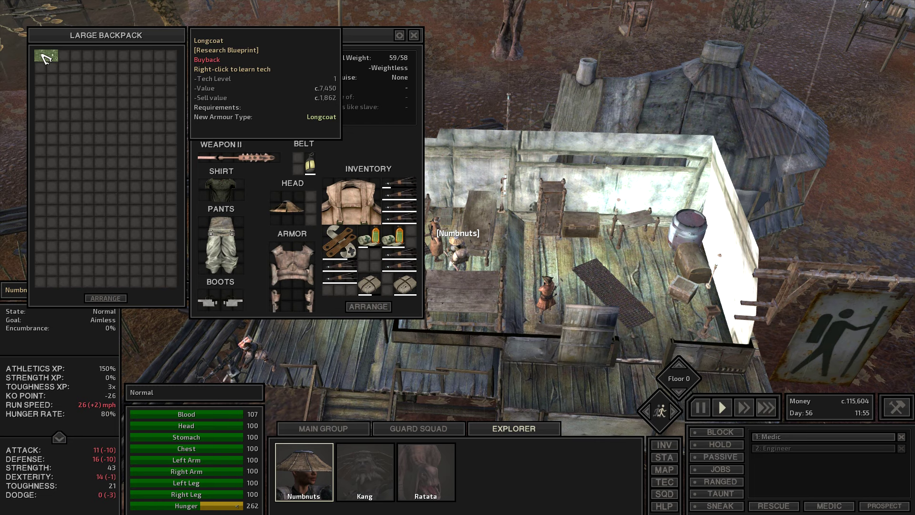
pyautogui.rightClick(46, 57)
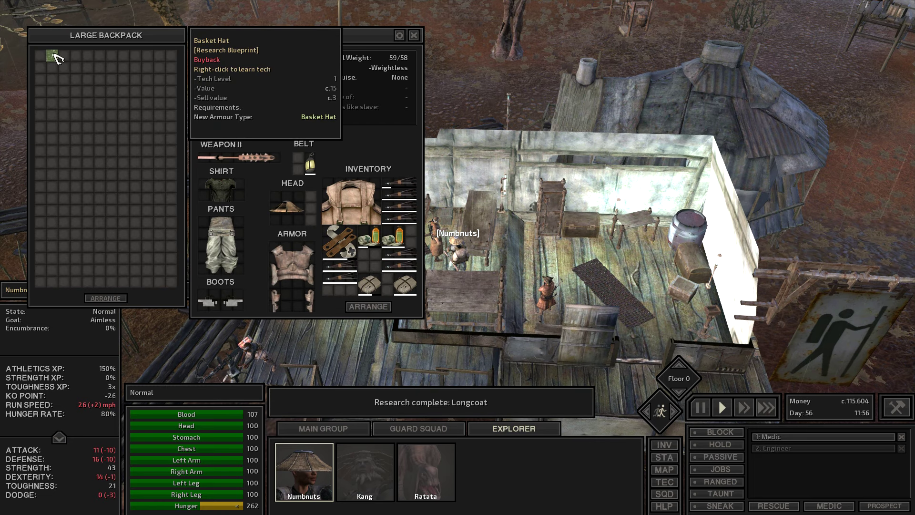
# - Close the inventory, walk Numbnuts to the Shark bar stairs, and check the world map
pyautogui.press('i')
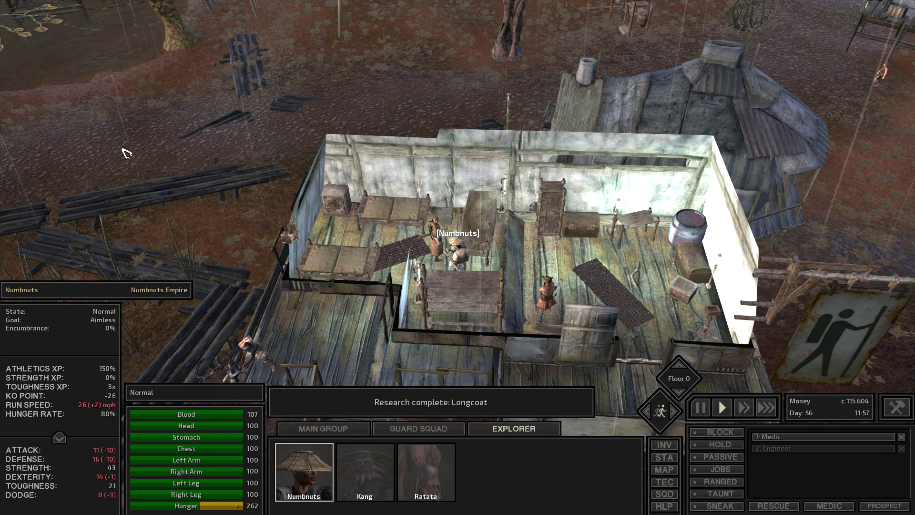
pyautogui.scroll(-5, 233, 223)
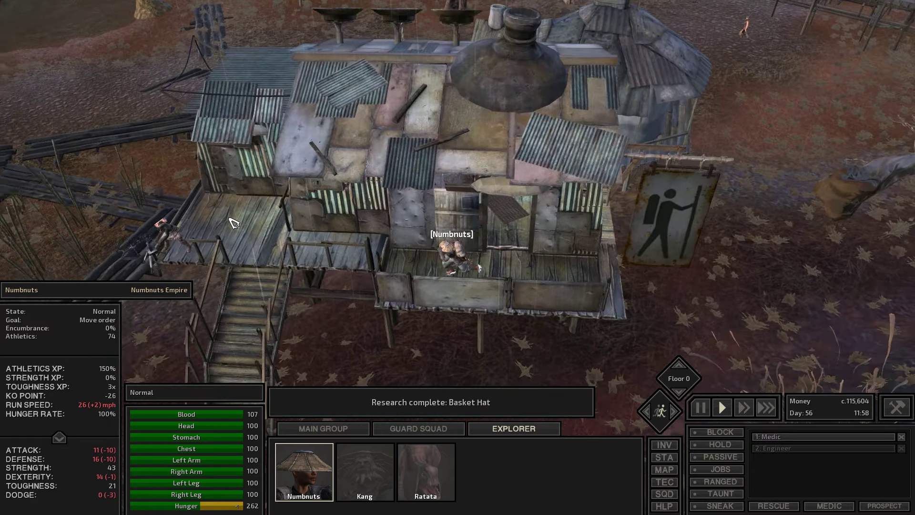
pyautogui.moveTo(233, 224); pyautogui.dragTo(235, 222)
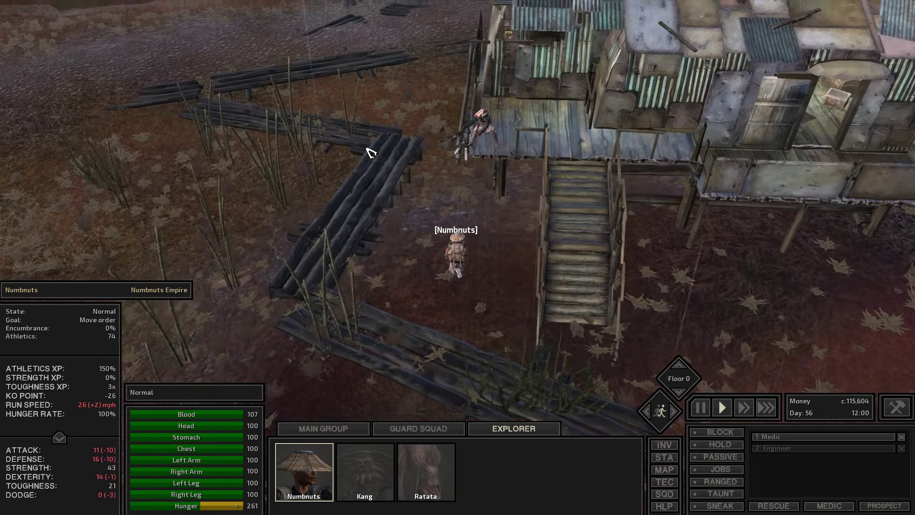
pyautogui.scroll(-6, 235, 222)
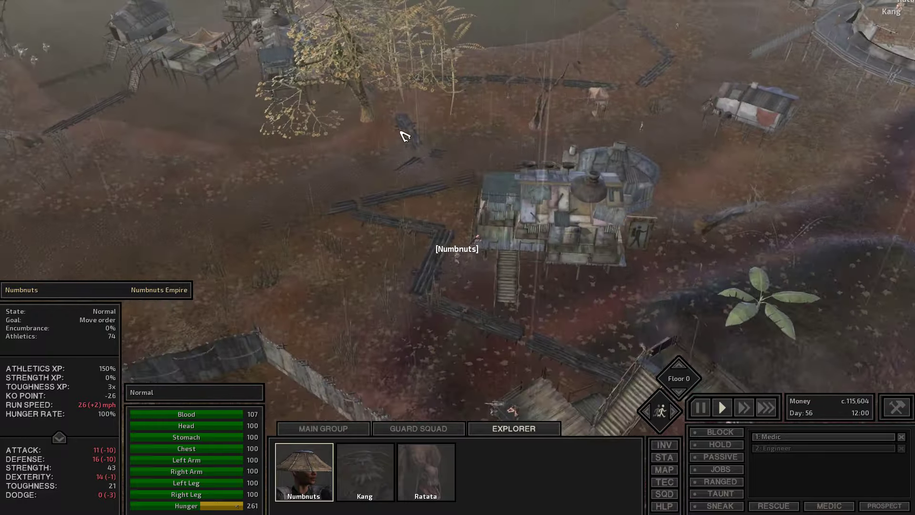
pyautogui.moveTo(613, 143); pyautogui.dragTo(665, 144)
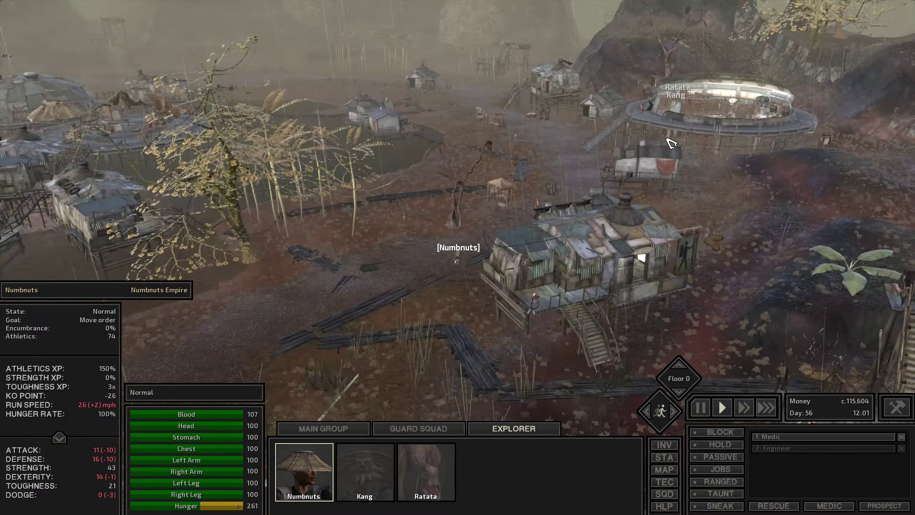
pyautogui.scroll(4, 581, 159)
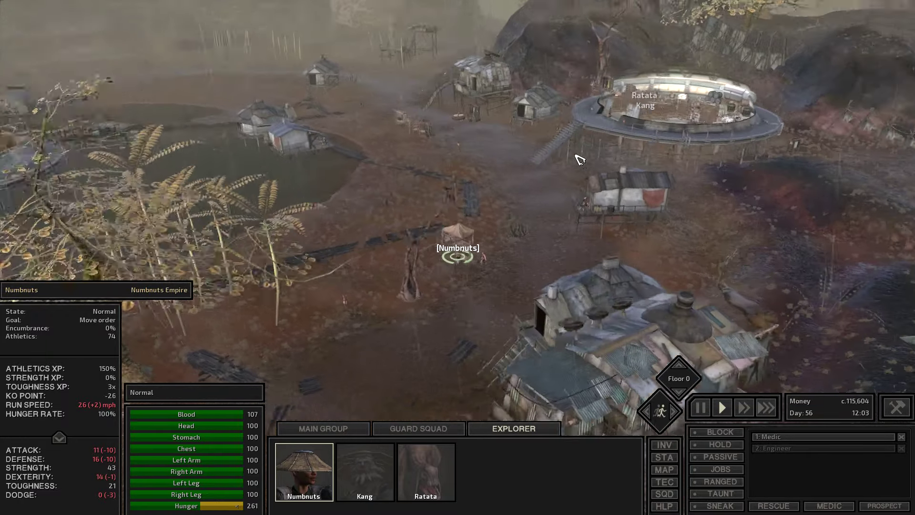
pyautogui.rightClick(477, 181)
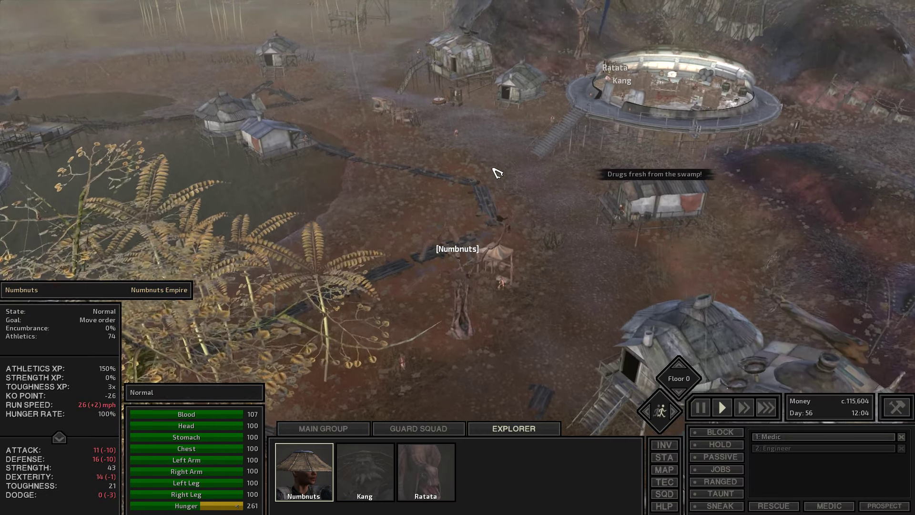
pyautogui.scroll(2, 484, 202)
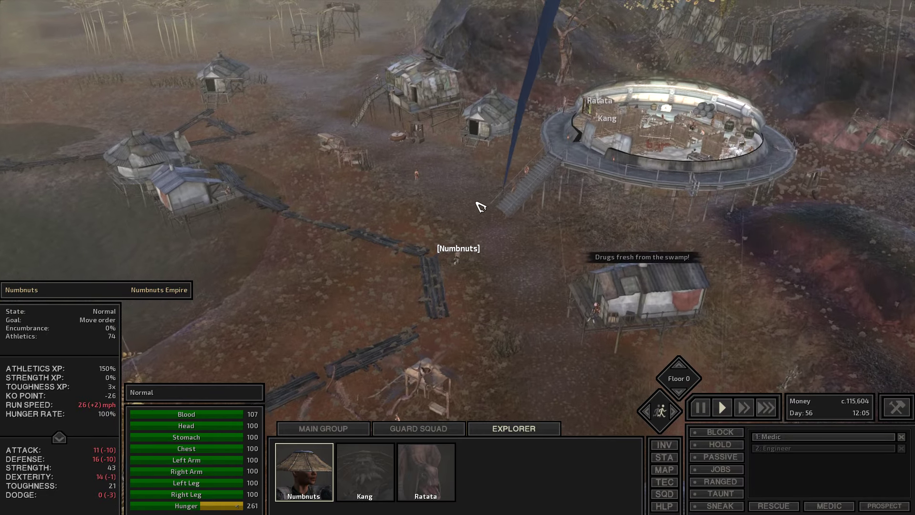
pyautogui.rightClick(484, 223)
pyautogui.scroll(3, 501, 236)
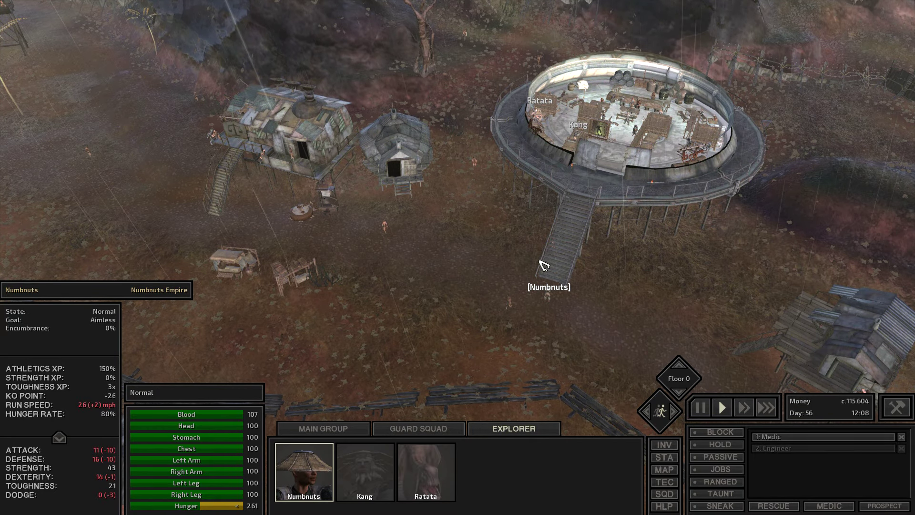
pyautogui.press('m')
pyautogui.scroll(-3, 539, 205)
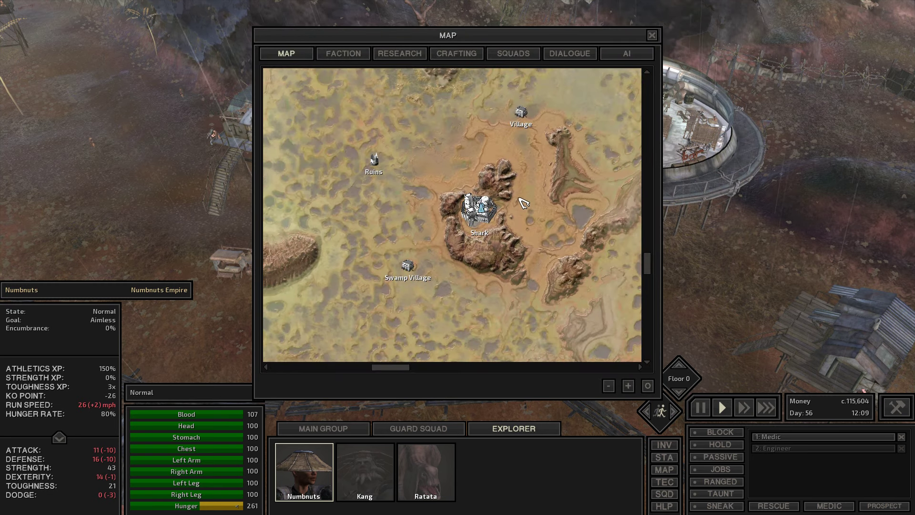
pyautogui.scroll(-3, 539, 205)
pyautogui.scroll(-3, 501, 215)
pyautogui.scroll(6, 402, 228)
pyautogui.scroll(-2, 402, 228)
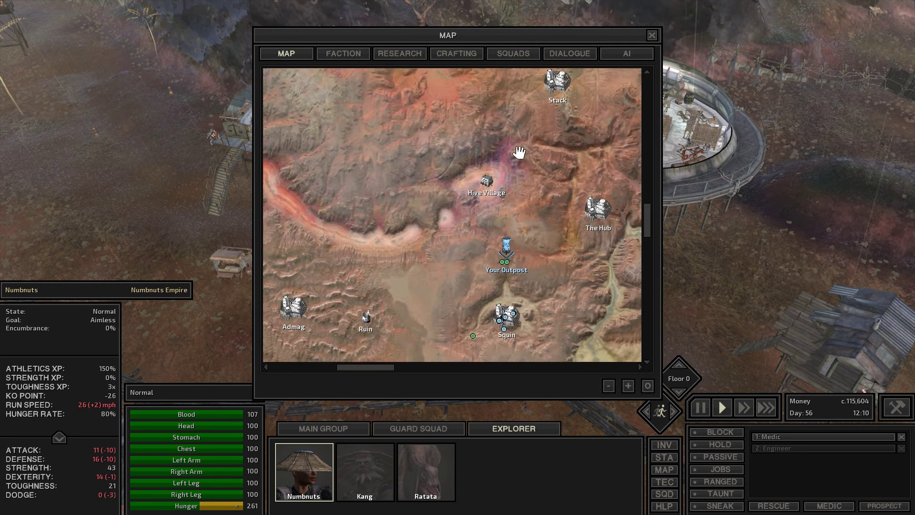
pyautogui.scroll(4, 501, 250)
pyautogui.scroll(3, 519, 259)
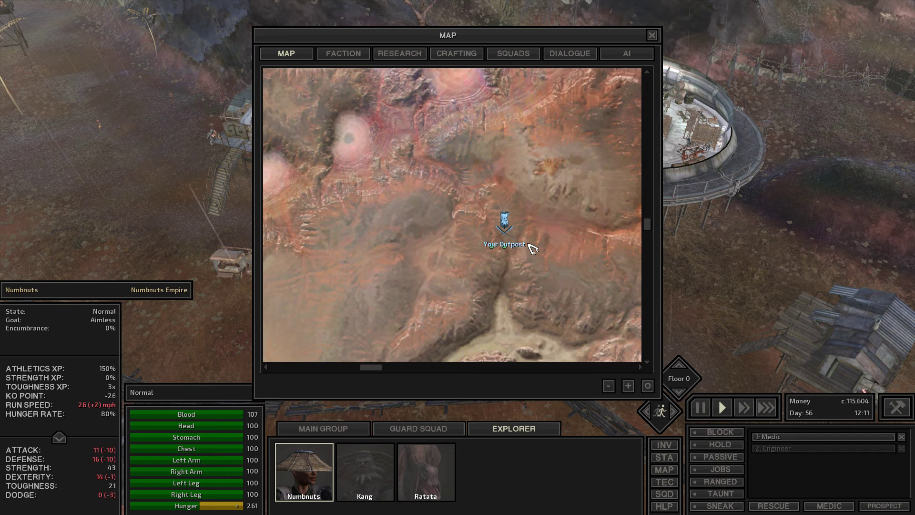
pyautogui.press('m')
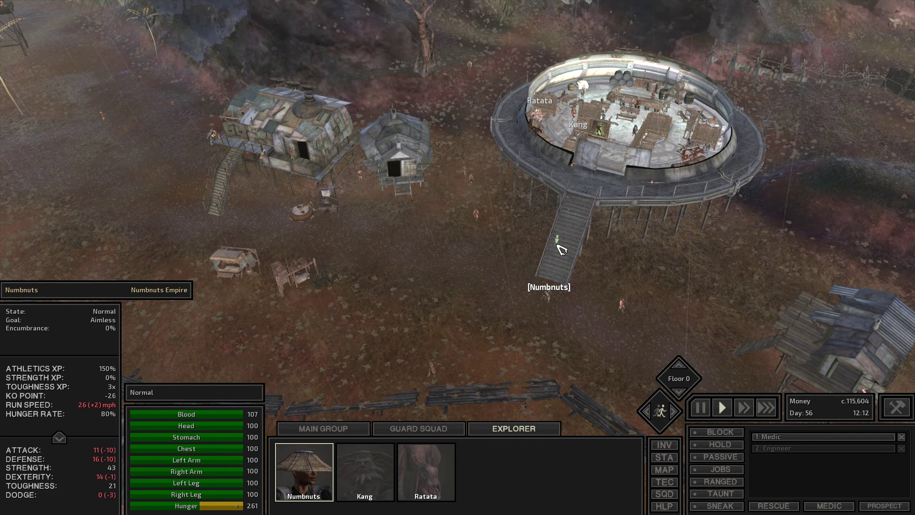
pyautogui.scroll(3, 562, 248)
pyautogui.scroll(3, 565, 251)
pyautogui.scroll(3, 572, 254)
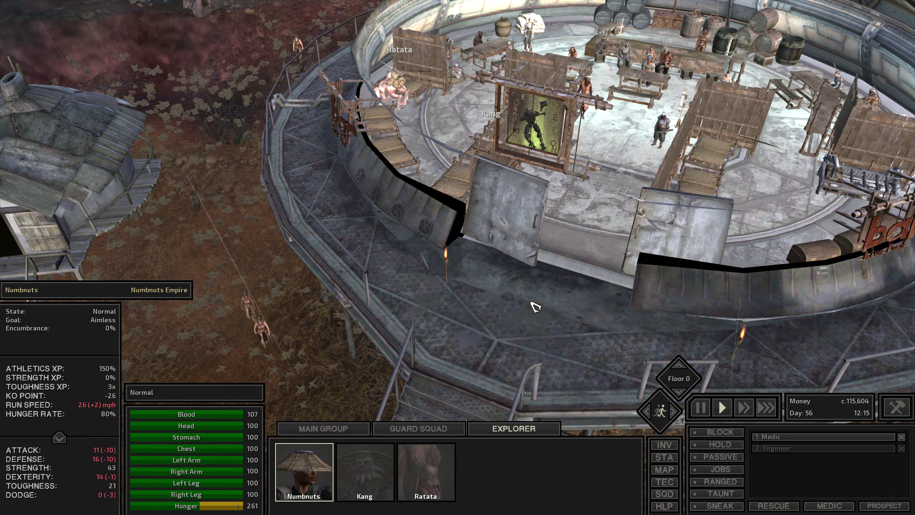
pyautogui.scroll(2, 535, 307)
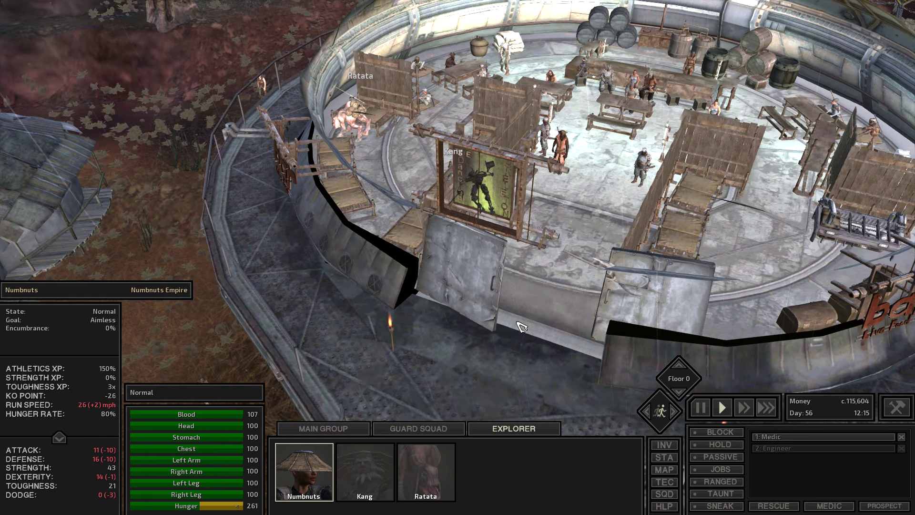
# - Send Numbnuts to sleep in a bar bed and inspect a seated mercenary
pyautogui.click(563, 275)
pyautogui.moveTo(563, 275); pyautogui.dragTo(525, 283)
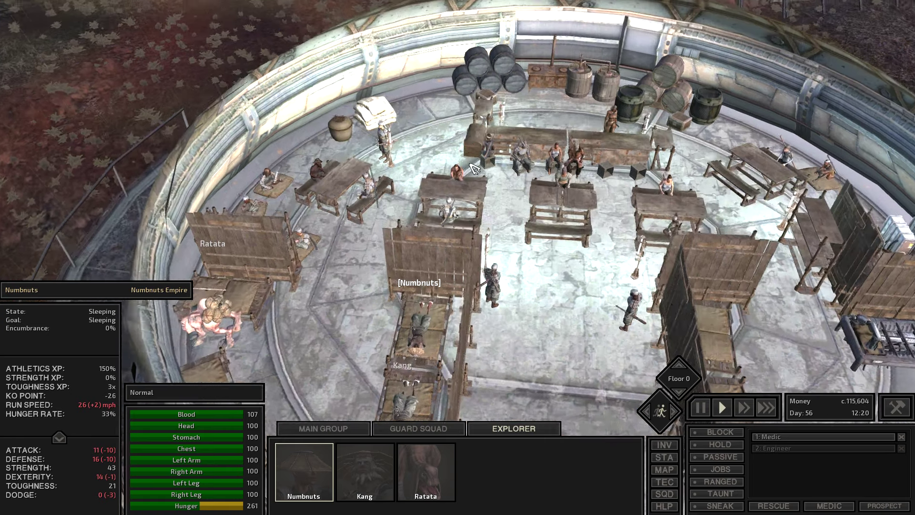
pyautogui.scroll(5, 457, 236)
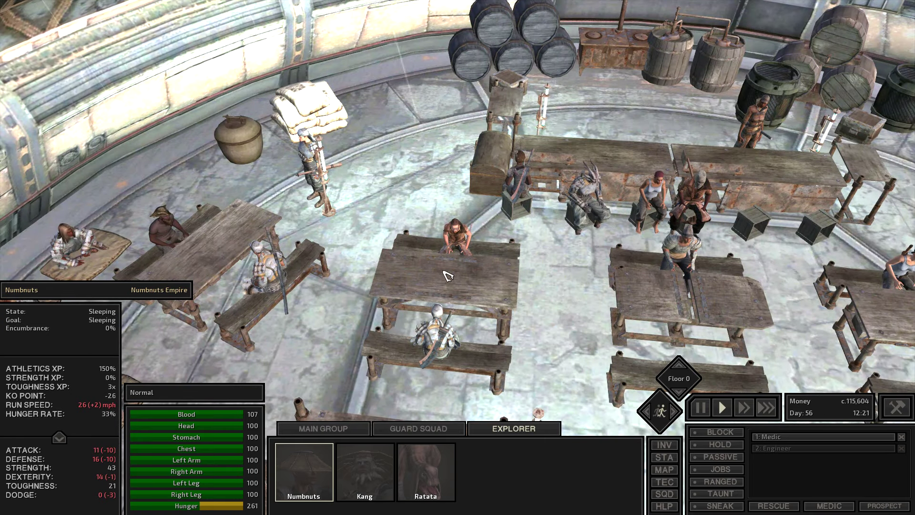
pyautogui.scroll(3, 444, 275)
pyautogui.click(429, 257)
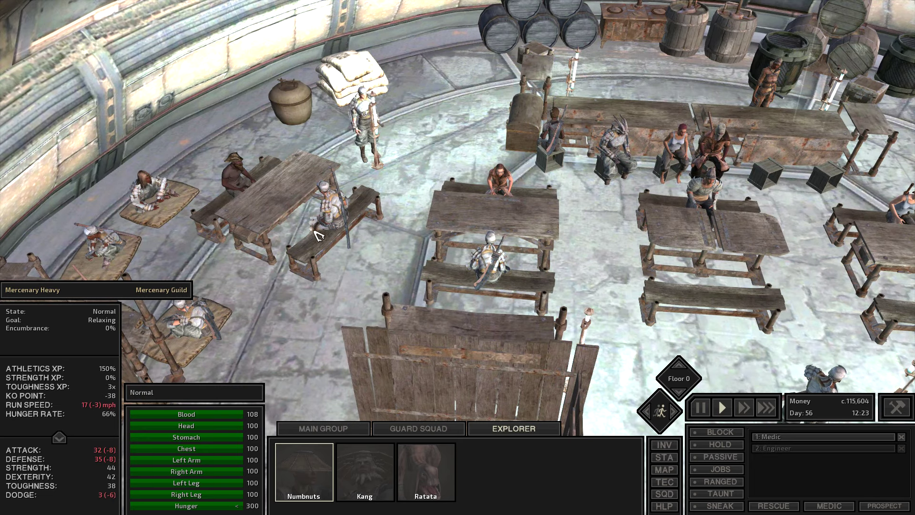
pyautogui.moveTo(403, 255); pyautogui.dragTo(283, 313)
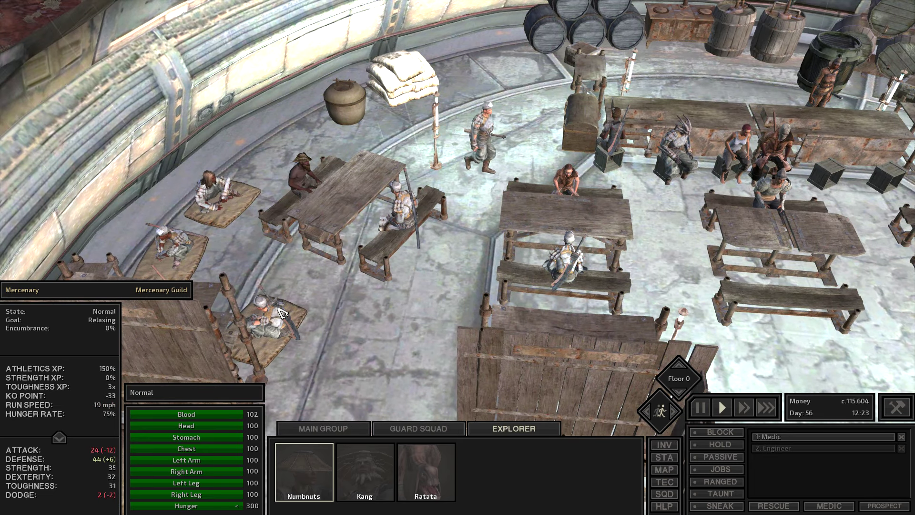
# - Inspect bar patrons, including the Mercenary Captain, Logan of the Bar Thugs and Double of the Drifters
pyautogui.click(232, 197)
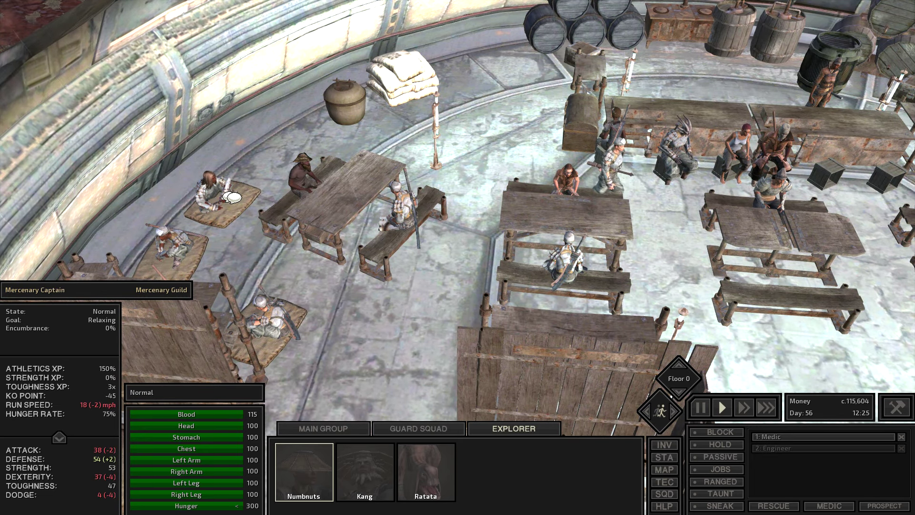
pyautogui.scroll(-1, 236, 207)
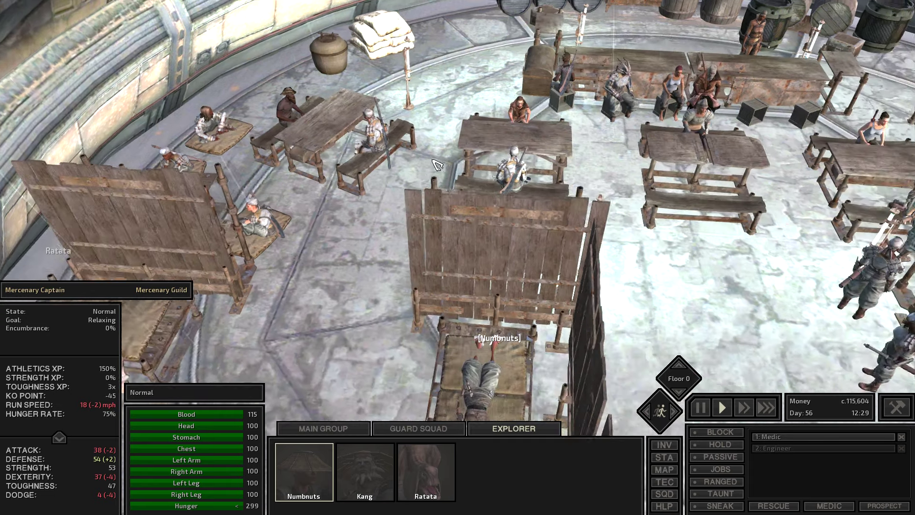
pyautogui.moveTo(231, 155); pyautogui.dragTo(511, 176)
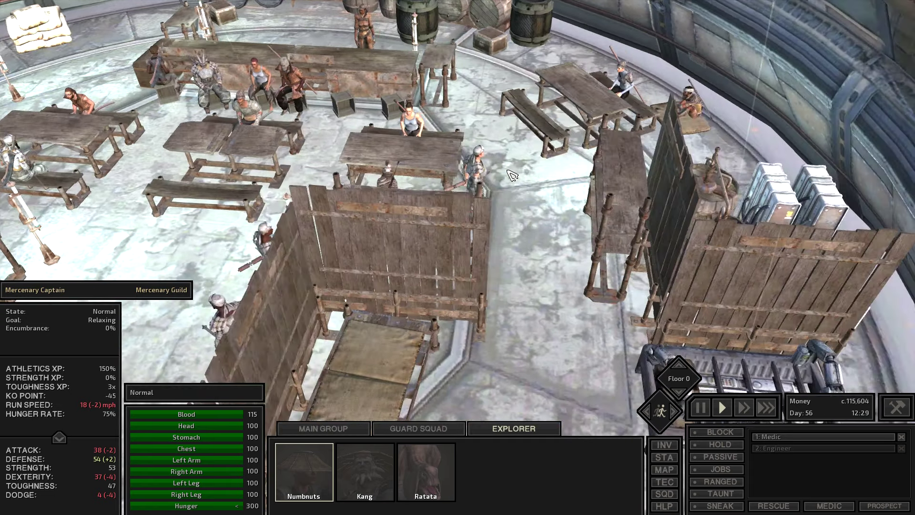
pyautogui.click(511, 176)
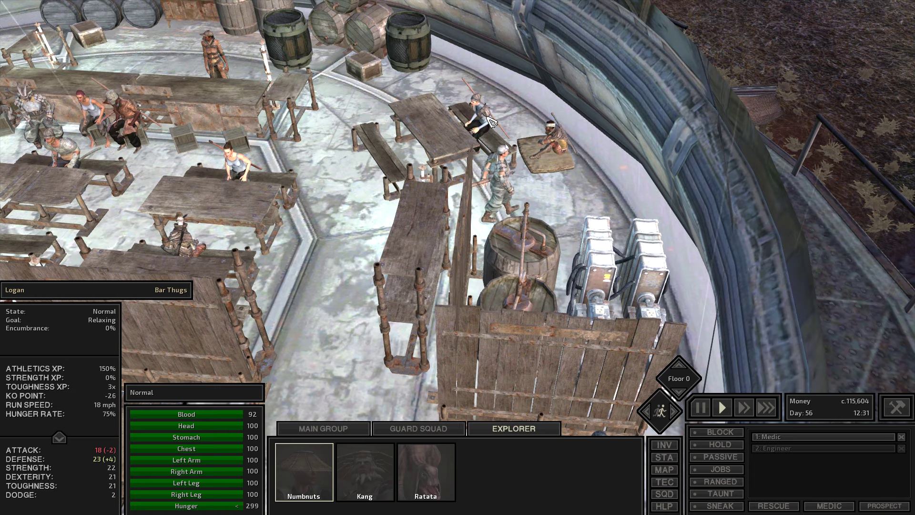
pyautogui.click(562, 150)
pyautogui.scroll(2, 405, 146)
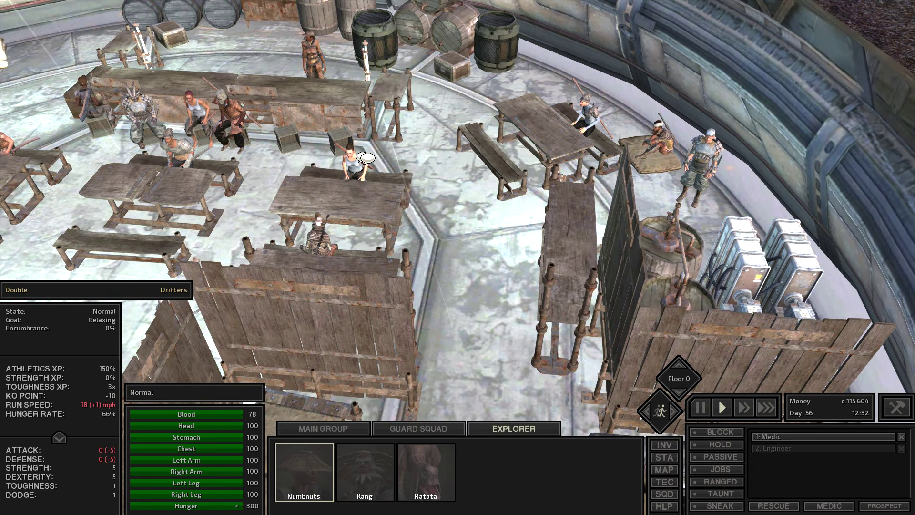
pyautogui.click(325, 242)
pyautogui.moveTo(325, 242); pyautogui.dragTo(315, 215)
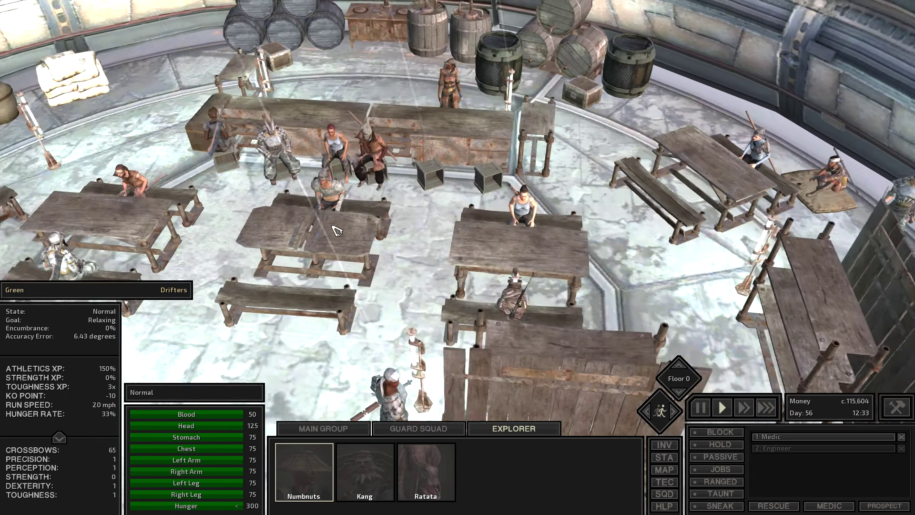
pyautogui.click(315, 162)
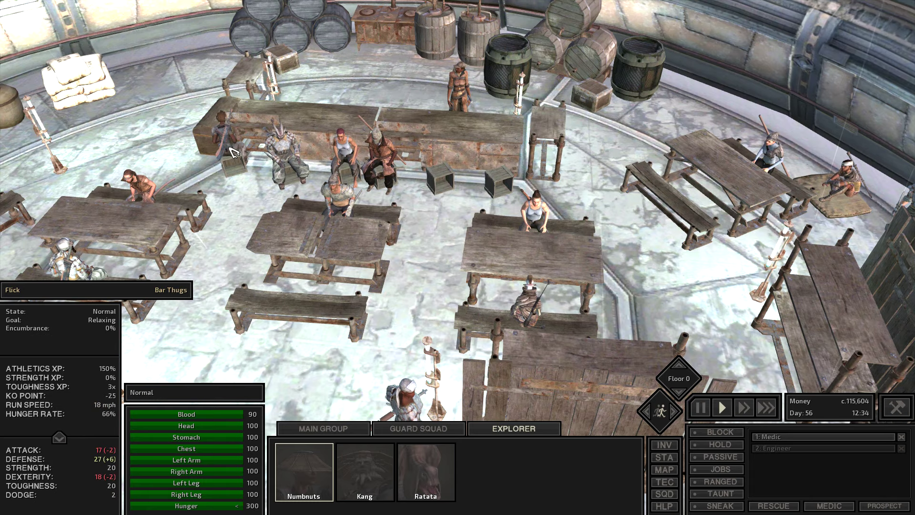
pyautogui.scroll(-3, 204, 223)
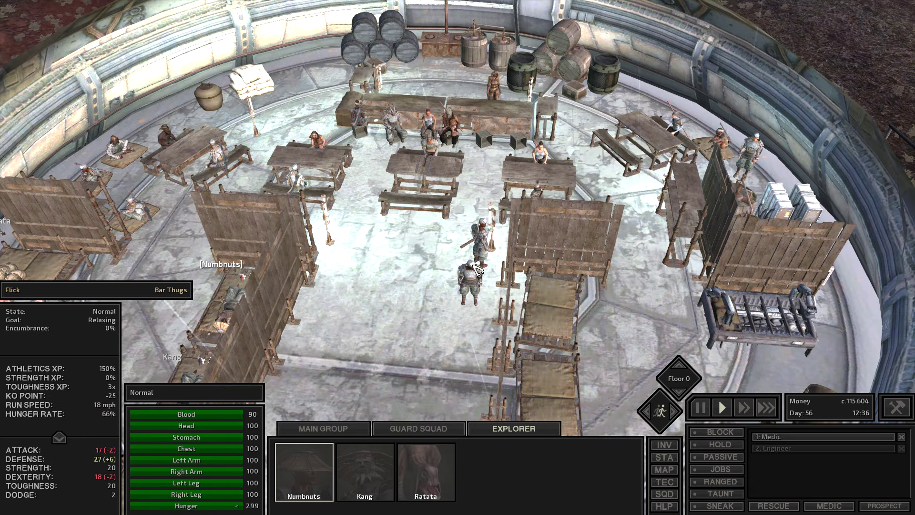
pyautogui.scroll(-5, 478, 270)
pyautogui.scroll(-3, 480, 265)
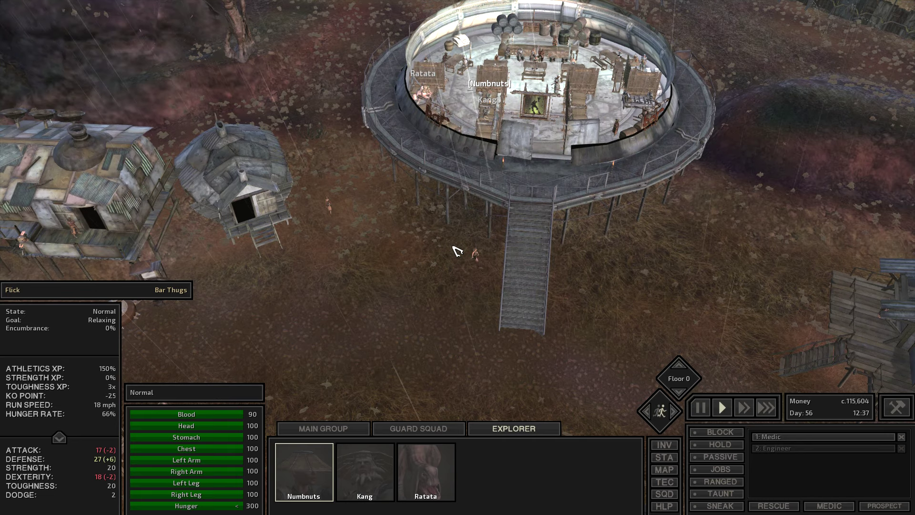
pyautogui.scroll(-4, 458, 251)
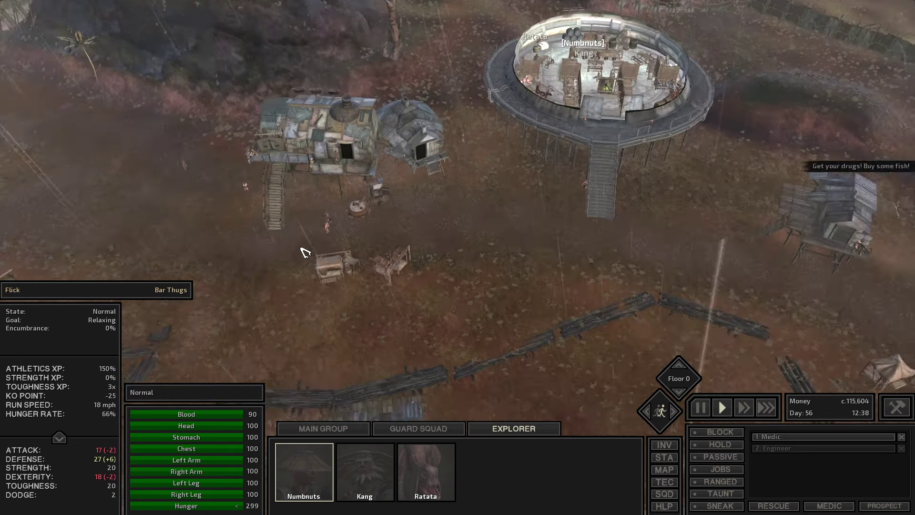
# - Open the world map and pan from Shark toward Swamp Village and Waystation
pyautogui.moveTo(301, 251); pyautogui.dragTo(388, 242)
pyautogui.scroll(-3, 388, 242)
pyautogui.press('m')
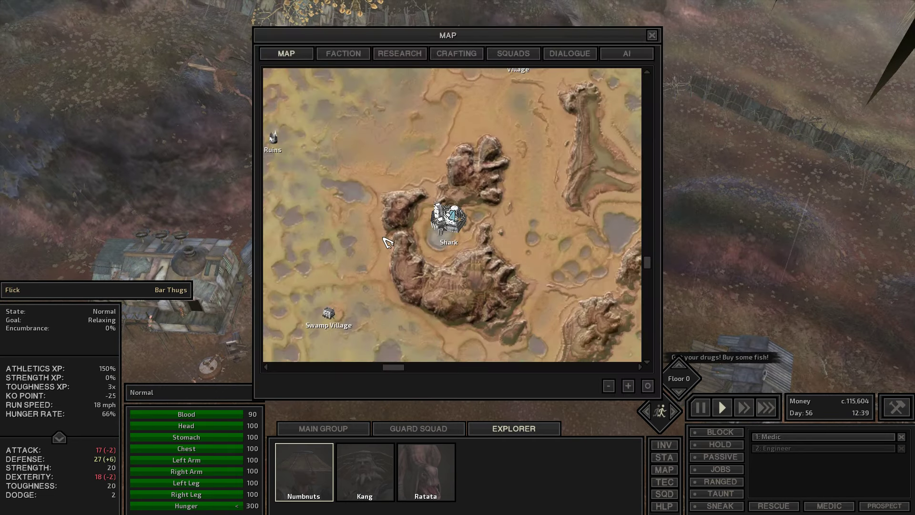
pyautogui.scroll(-2, 404, 238)
pyautogui.scroll(-2, 429, 215)
pyautogui.scroll(-3, 457, 193)
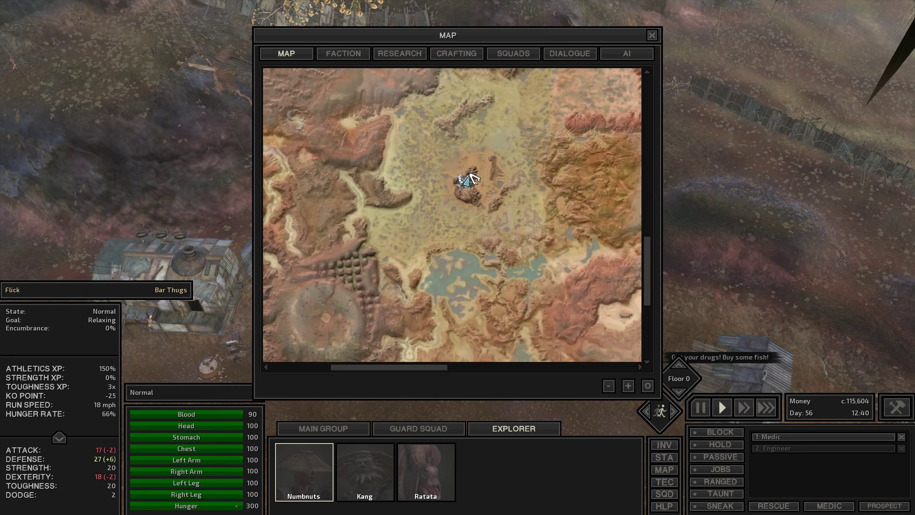
pyautogui.scroll(-3, 469, 180)
pyautogui.scroll(2, 469, 181)
pyautogui.scroll(2, 458, 194)
pyautogui.scroll(2, 447, 201)
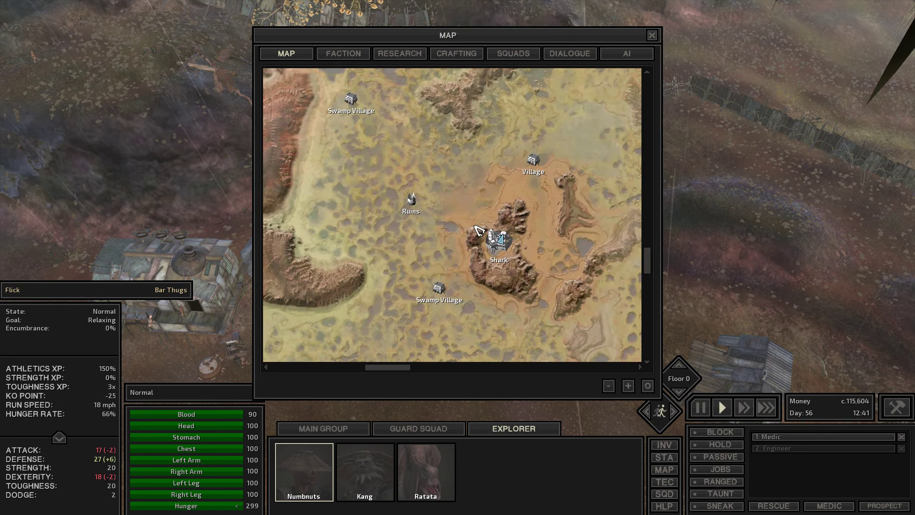
pyautogui.moveTo(429, 179); pyautogui.dragTo(465, 224)
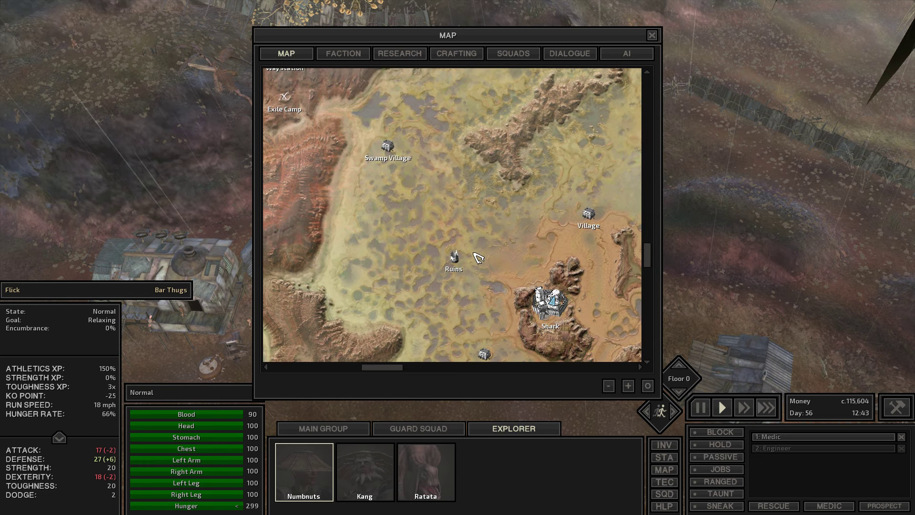
pyautogui.moveTo(443, 215); pyautogui.dragTo(501, 256)
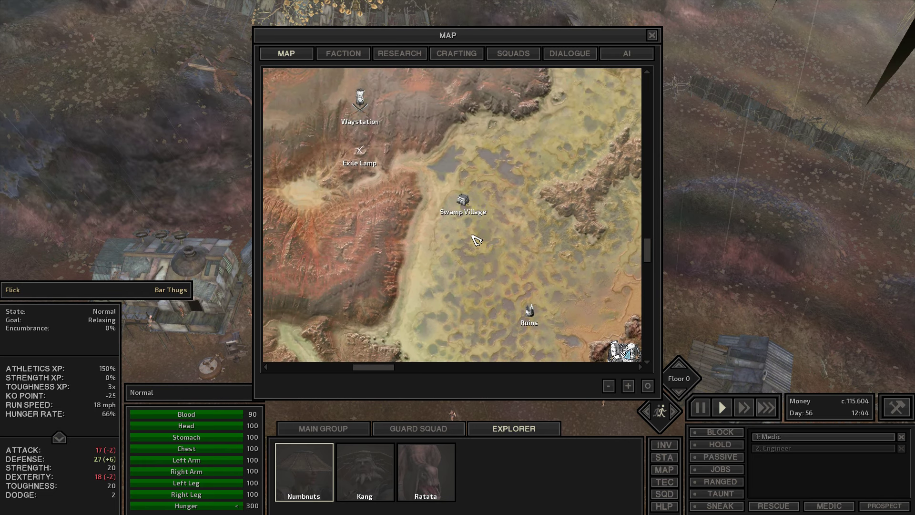
# - Close the world map and rotate the camera around the Shark bar's beds
pyautogui.press('m')
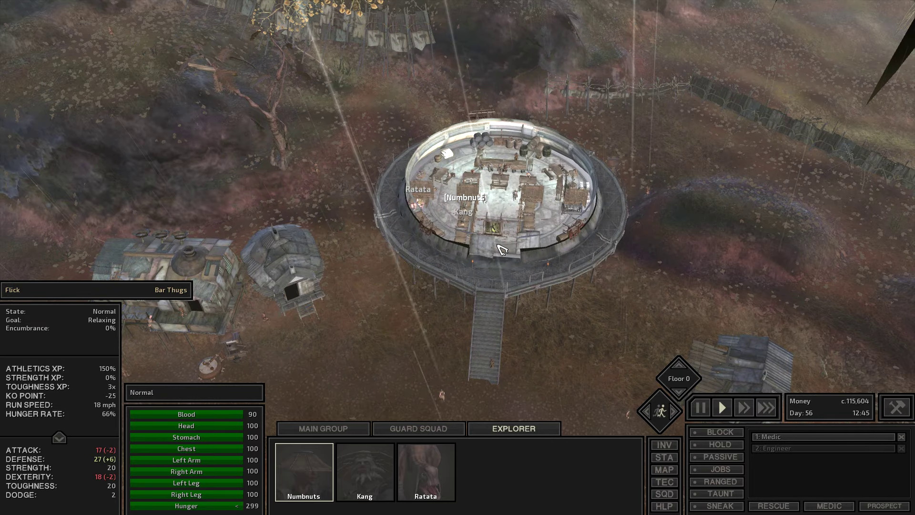
pyautogui.scroll(8, 505, 250)
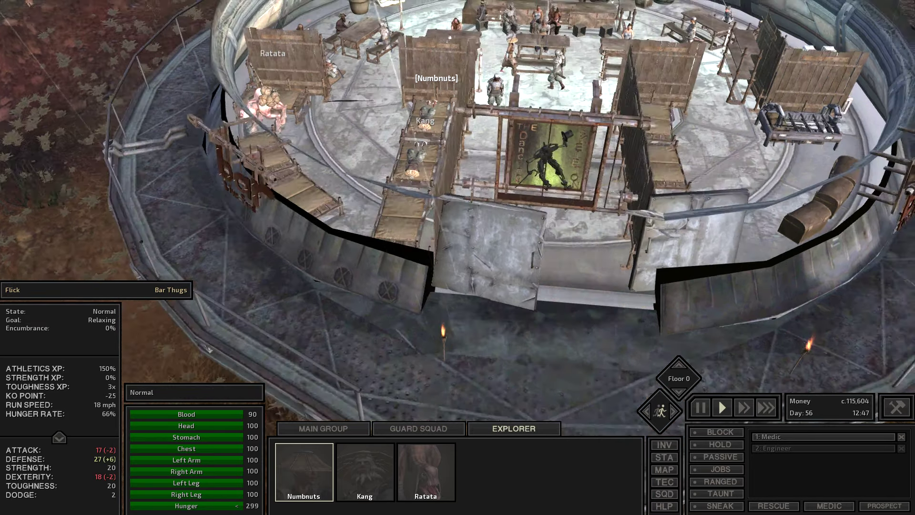
pyautogui.moveTo(458, 215); pyautogui.dragTo(408, 107)
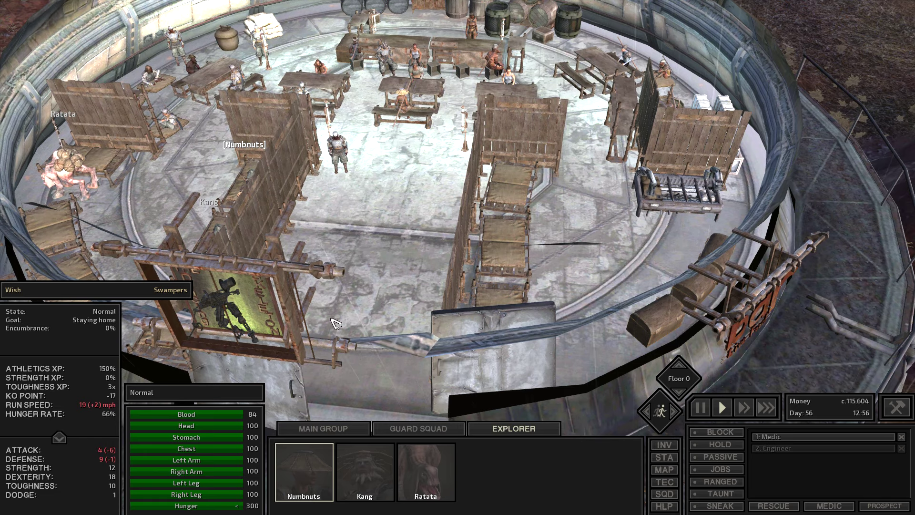
pyautogui.scroll(-3, 336, 324)
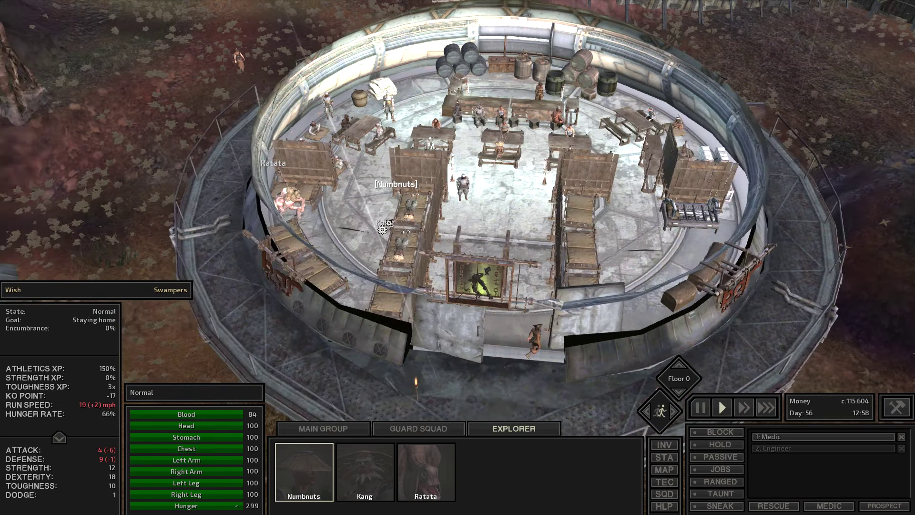
pyautogui.scroll(-3, 383, 247)
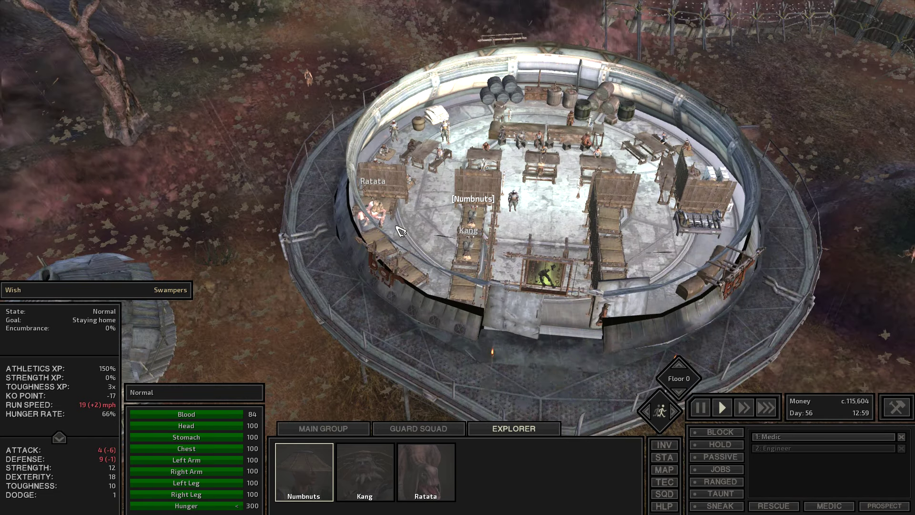
pyautogui.scroll(6, 482, 210)
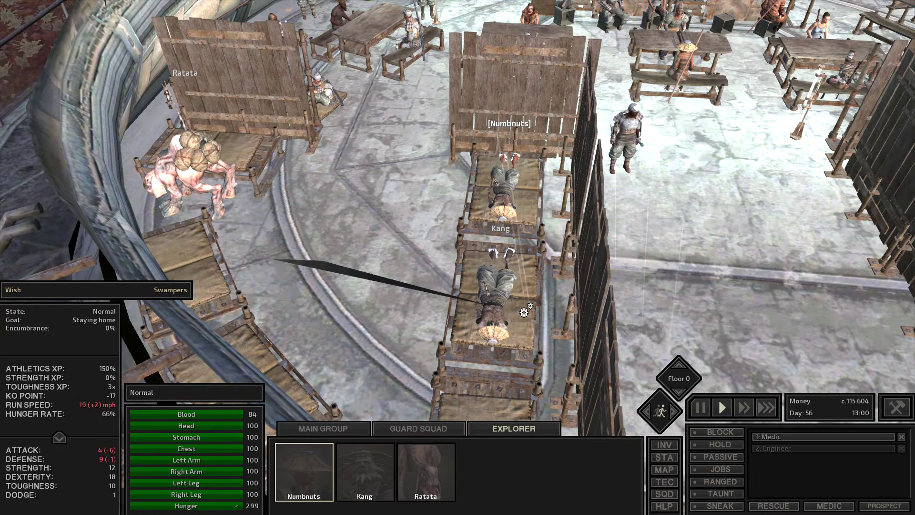
pyautogui.scroll(3, 524, 311)
# - Select sleeping Numbnuts and review his inventory, including the Lantern of Radiance
pyautogui.click(524, 312)
pyautogui.scroll(3, 529, 308)
pyautogui.scroll(3, 533, 304)
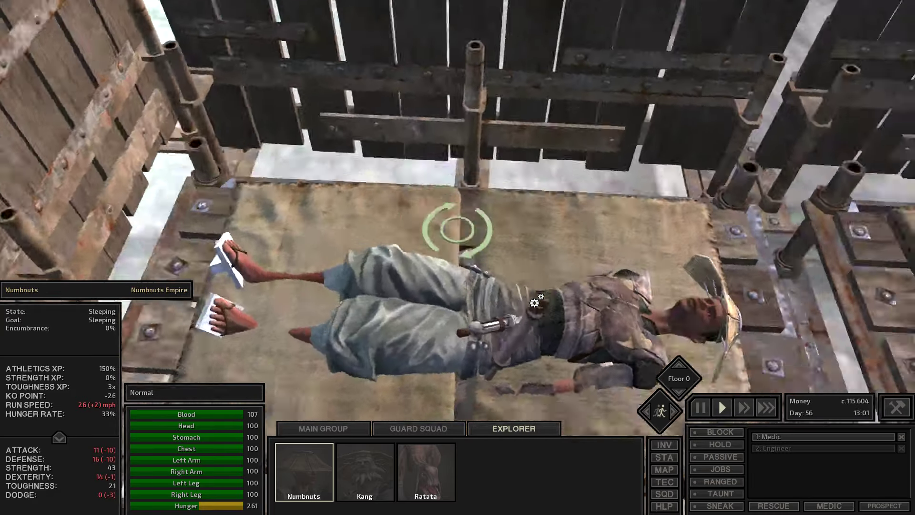
pyautogui.moveTo(537, 301); pyautogui.dragTo(528, 290)
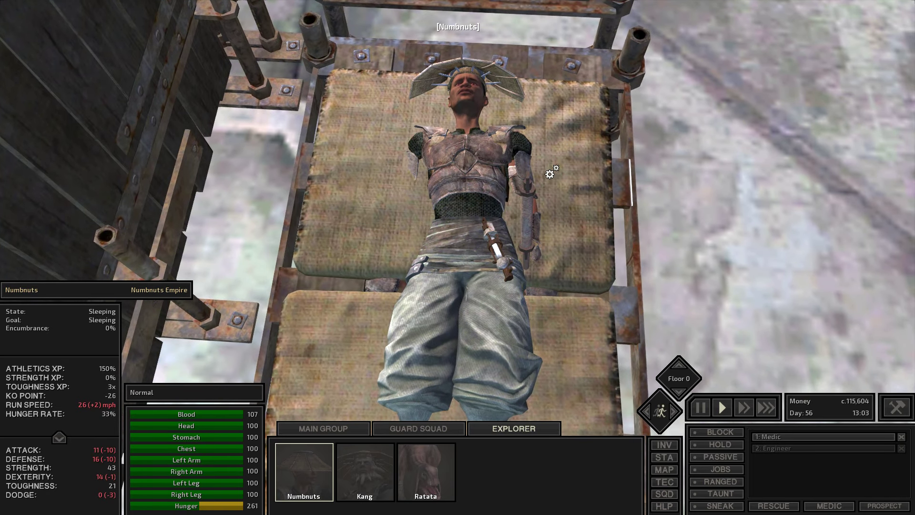
pyautogui.moveTo(550, 172); pyautogui.dragTo(551, 176)
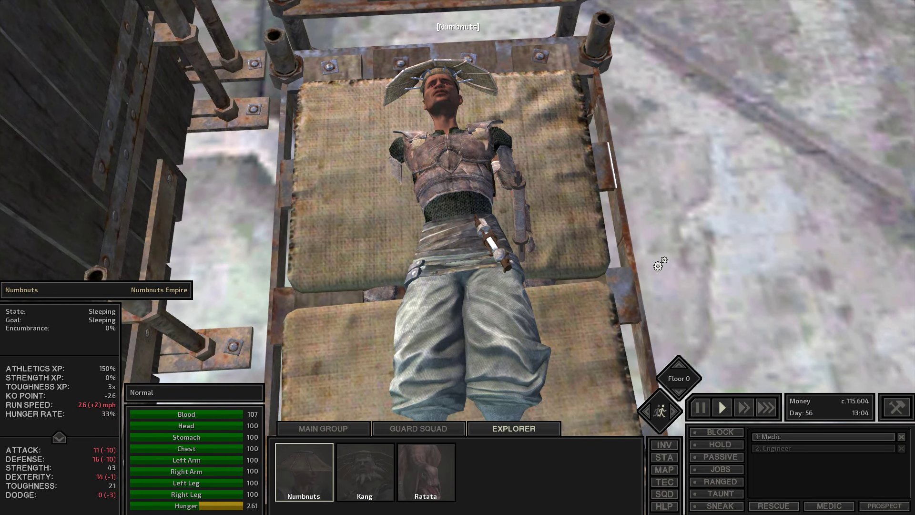
pyautogui.moveTo(658, 263); pyautogui.dragTo(660, 265)
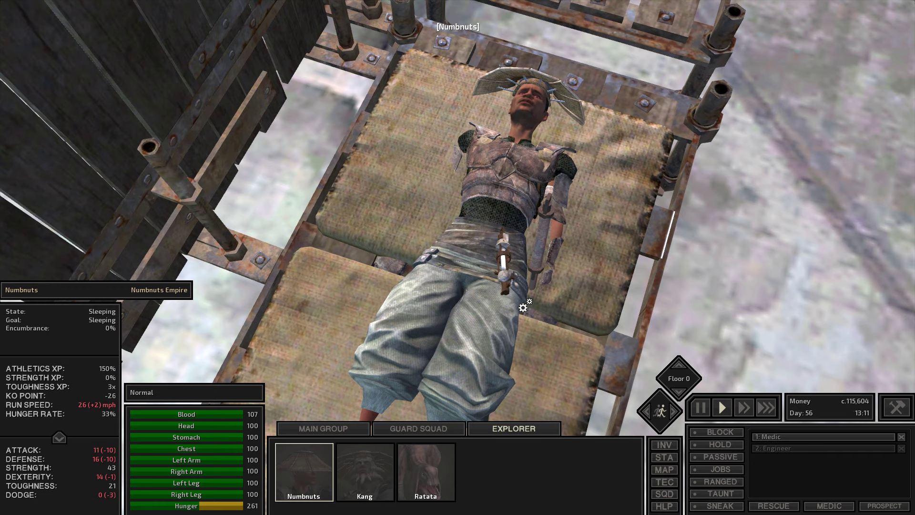
pyautogui.scroll(1, 523, 308)
pyautogui.scroll(1, 536, 286)
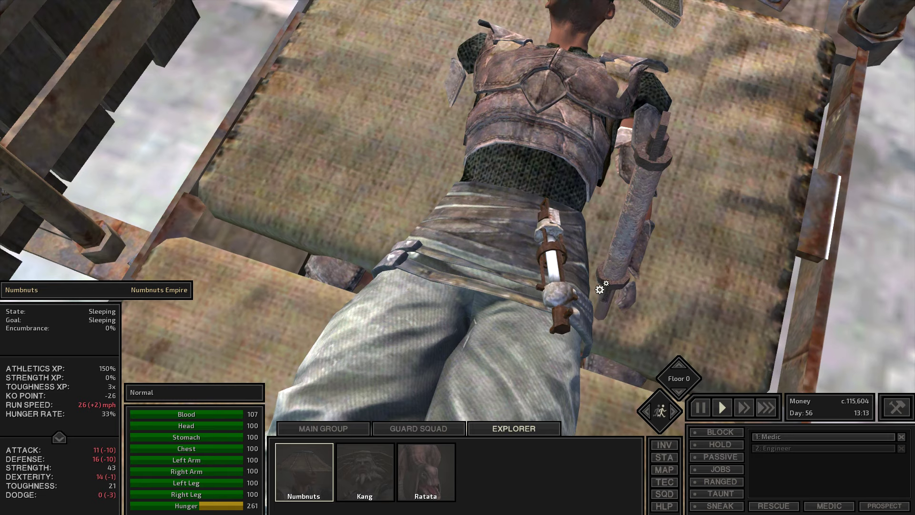
pyautogui.moveTo(601, 288); pyautogui.dragTo(572, 289)
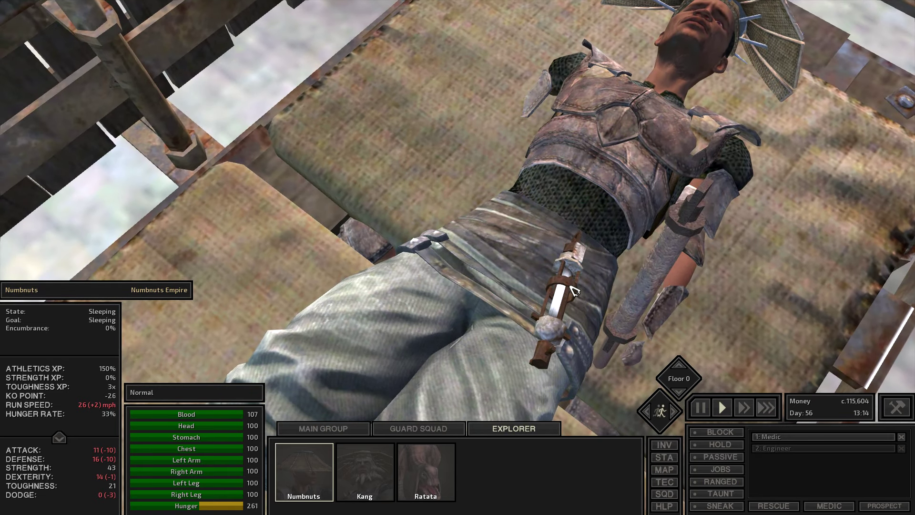
pyautogui.scroll(-3, 572, 289)
pyautogui.scroll(2, 558, 284)
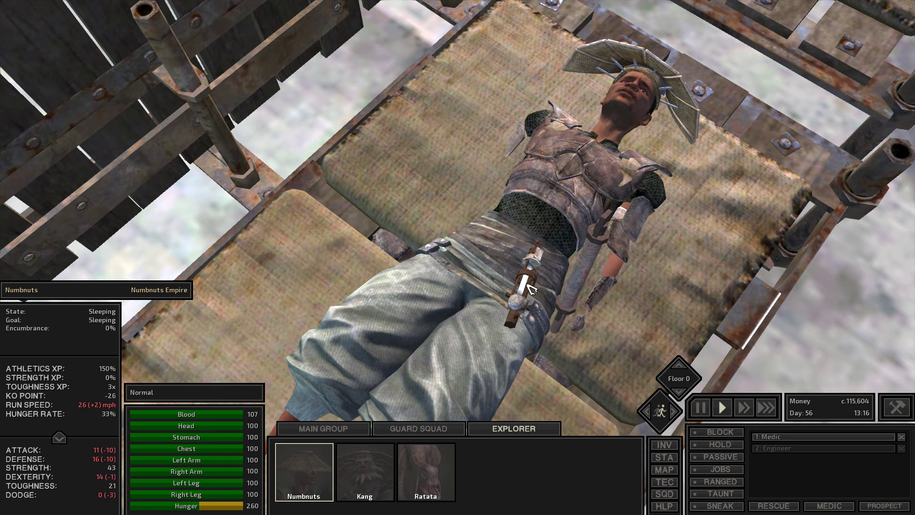
pyautogui.press('i')
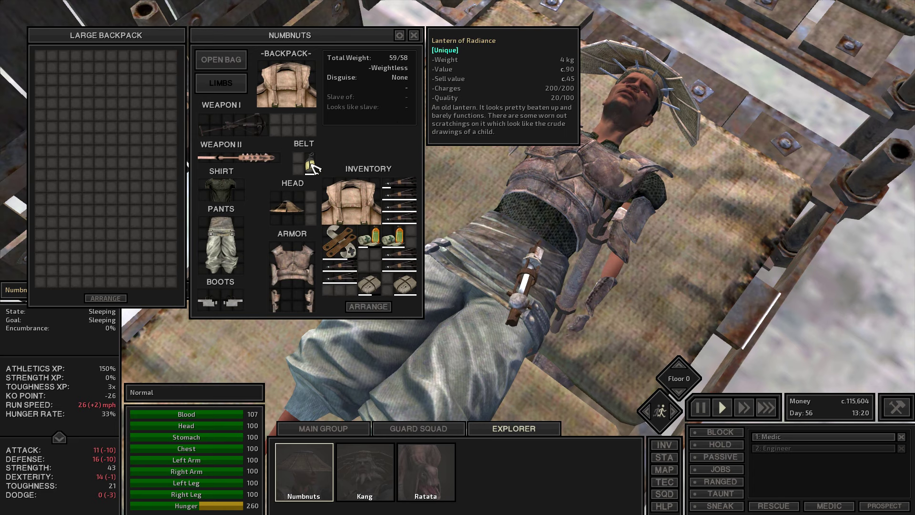
pyautogui.press('i')
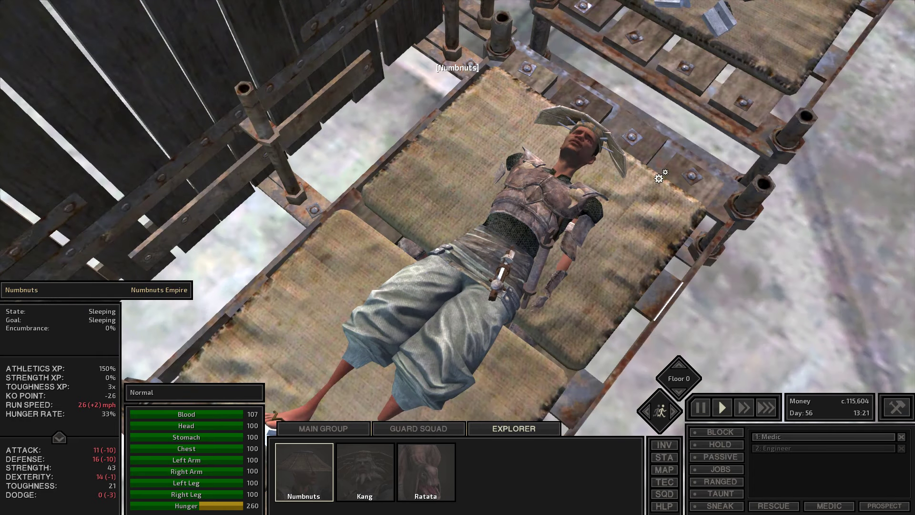
# - Rotate the camera around sleeping Numbnuts while the game autosaves
pyautogui.moveTo(458, 258); pyautogui.dragTo(497, 263)
pyautogui.scroll(-5, 497, 263)
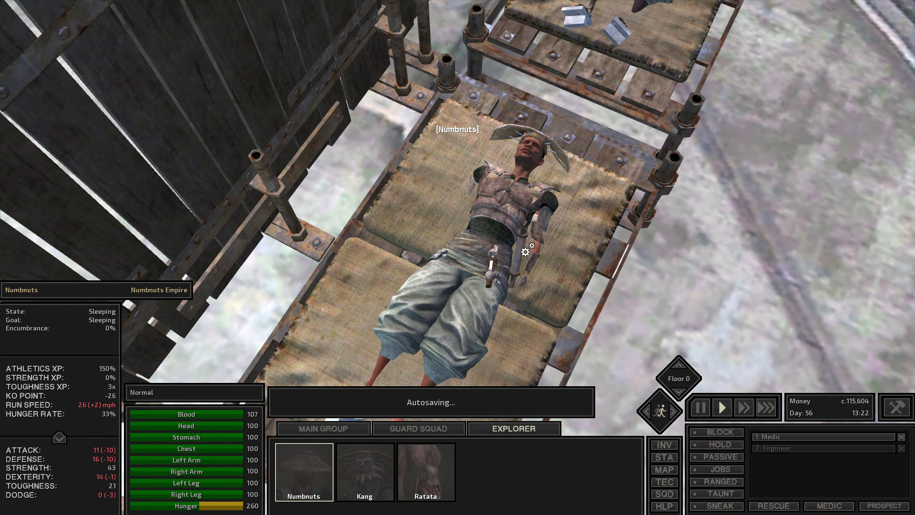
pyautogui.scroll(-3, 527, 248)
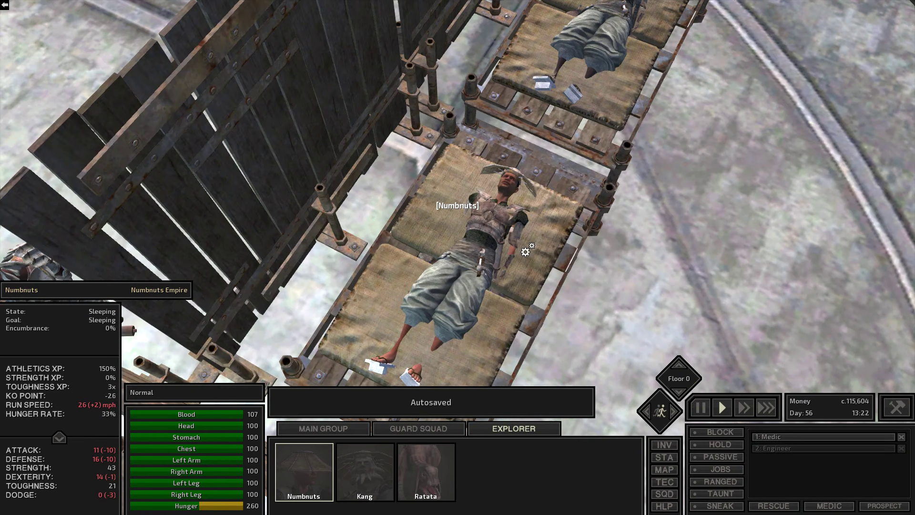